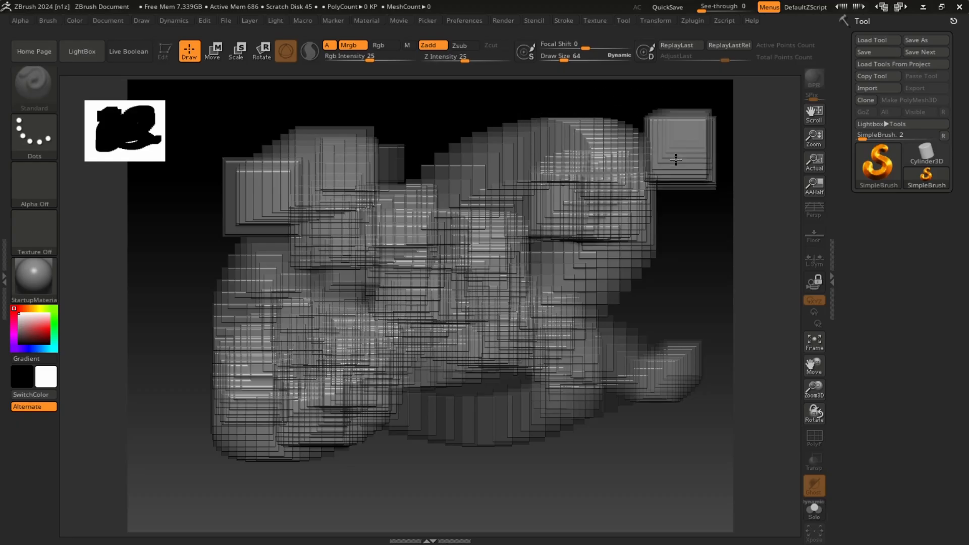
# Paint freehand SimpleBrush strokes across the canvas to try out drawing in 2.5D
pyautogui.moveTo(194, 222); pyautogui.dragTo(197, 263)
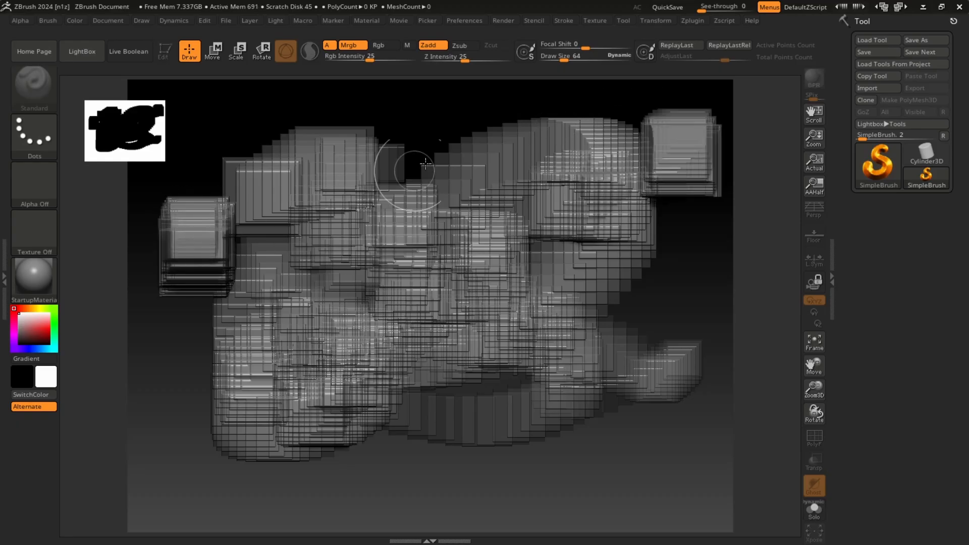
pyautogui.moveTo(458, 133)
pyautogui.mouseDown()
pyautogui.moveTo(475, 364)
pyautogui.moveTo(647, 411)
pyautogui.moveTo(578, 431)
pyautogui.mouseUp()
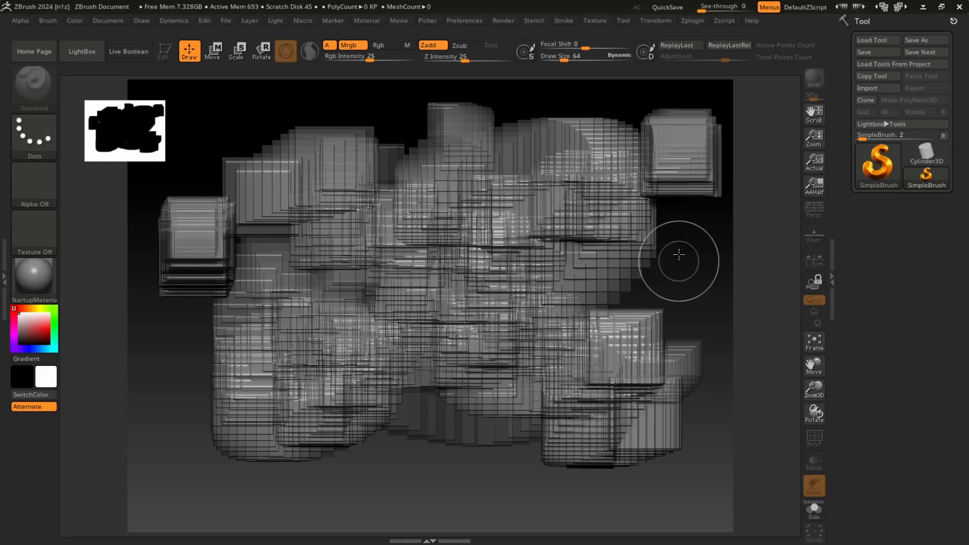
pyautogui.moveTo(677, 258); pyautogui.dragTo(662, 283)
pyautogui.moveTo(378, 327)
pyautogui.mouseDown()
pyautogui.moveTo(433, 332)
pyautogui.moveTo(212, 308)
pyautogui.moveTo(444, 389)
pyautogui.mouseUp()
pyautogui.moveTo(405, 201); pyautogui.dragTo(273, 139)
pyautogui.moveTo(358, 145); pyautogui.dragTo(400, 161)
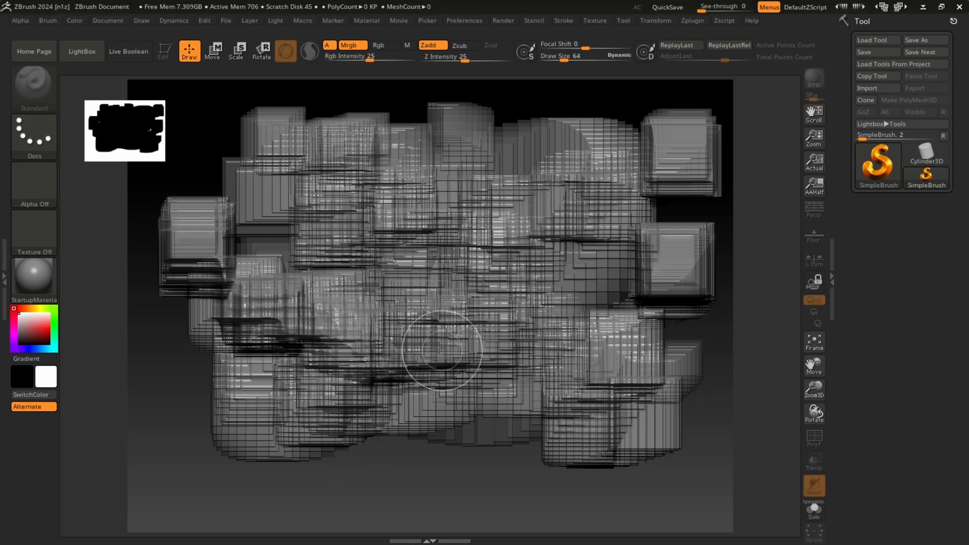
# Fully initialize ZBrush, clearing the painted canvas and all customized tools
pyautogui.click(476, 21)
pyautogui.click(506, 42)
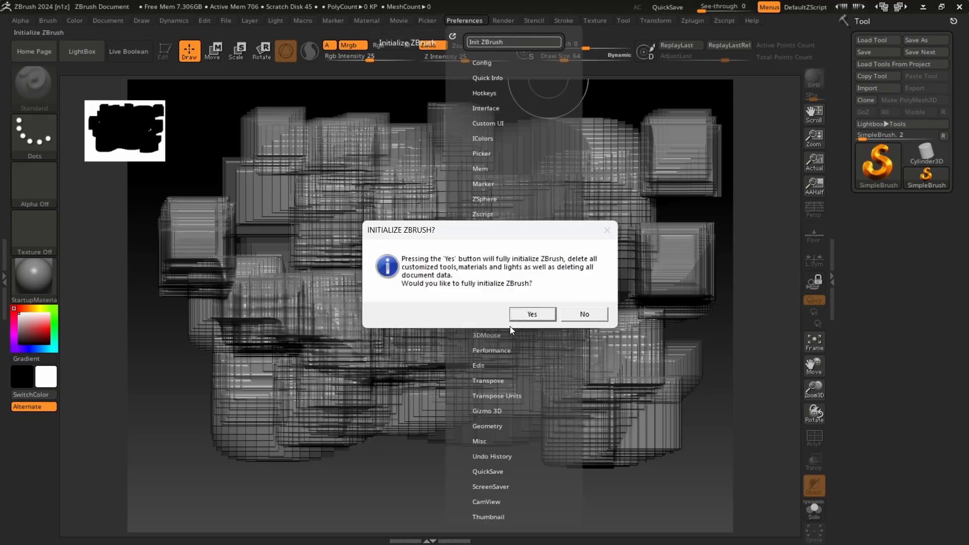
pyautogui.click(531, 314)
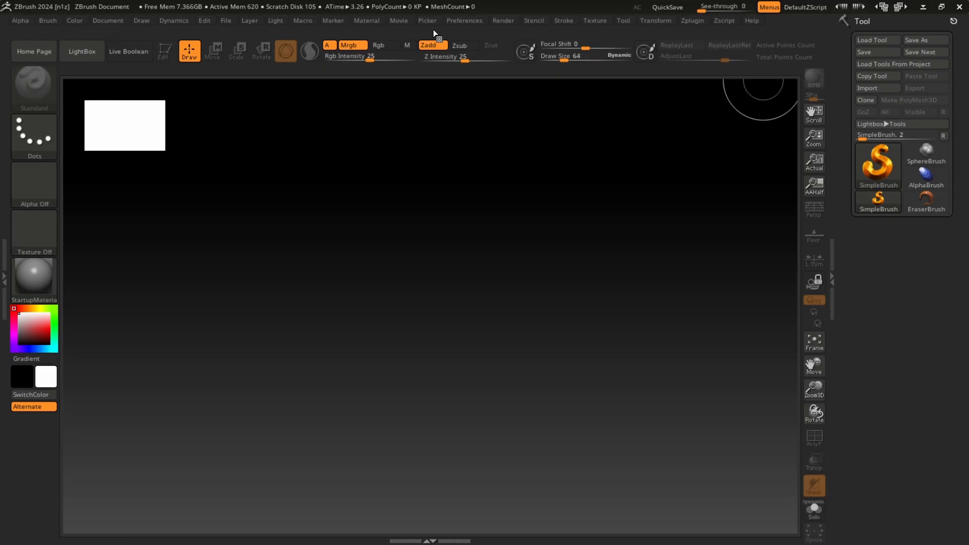
# Dock the Tool palette in the side tray
pyautogui.click(623, 21)
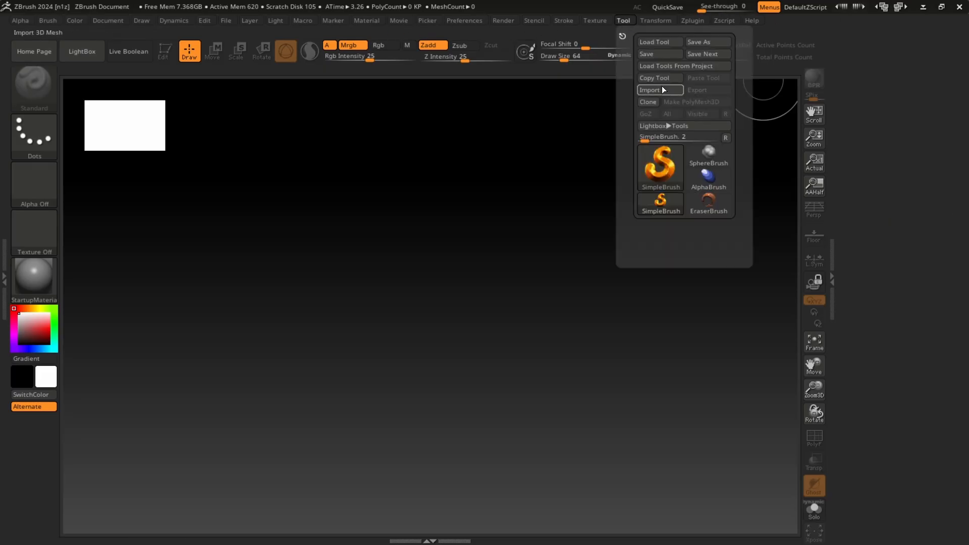
pyautogui.click(666, 166)
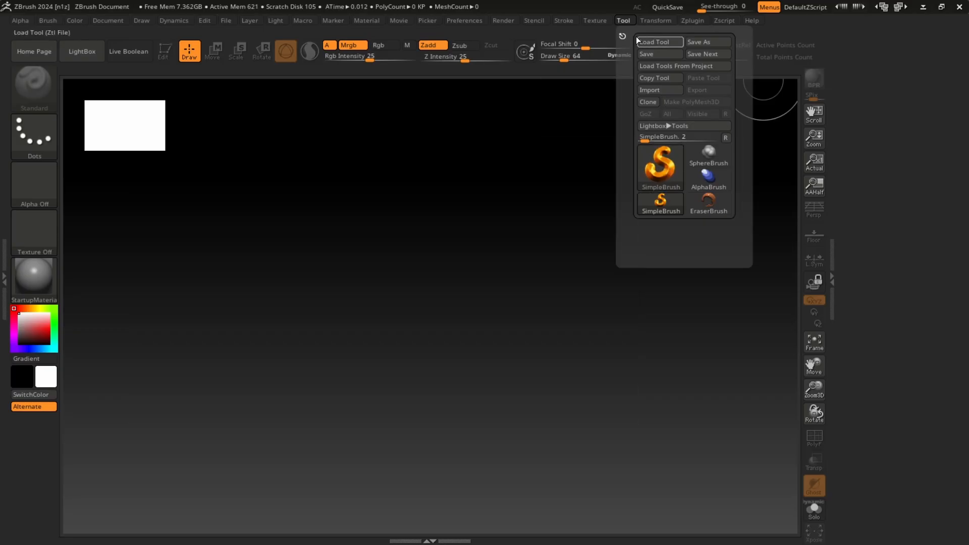
pyautogui.click(622, 37)
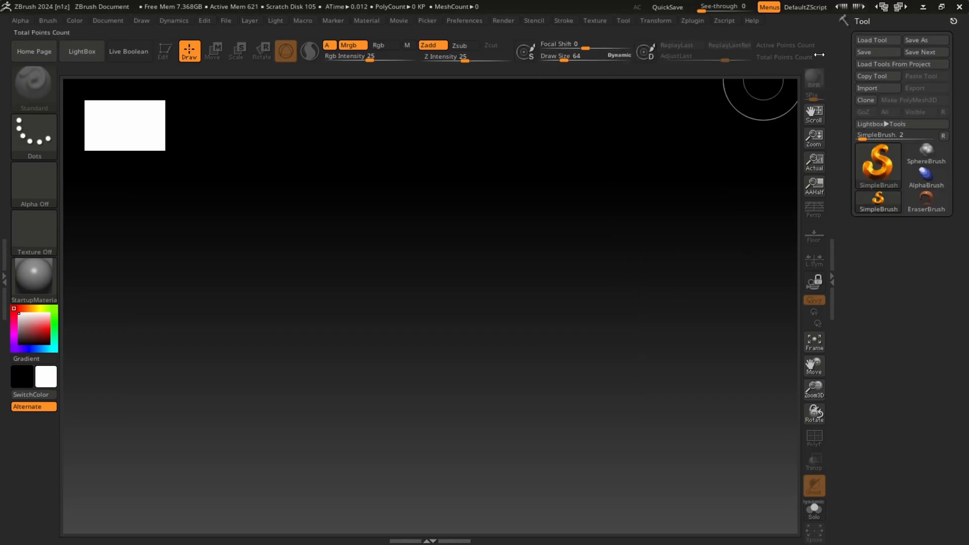
pyautogui.click(627, 21)
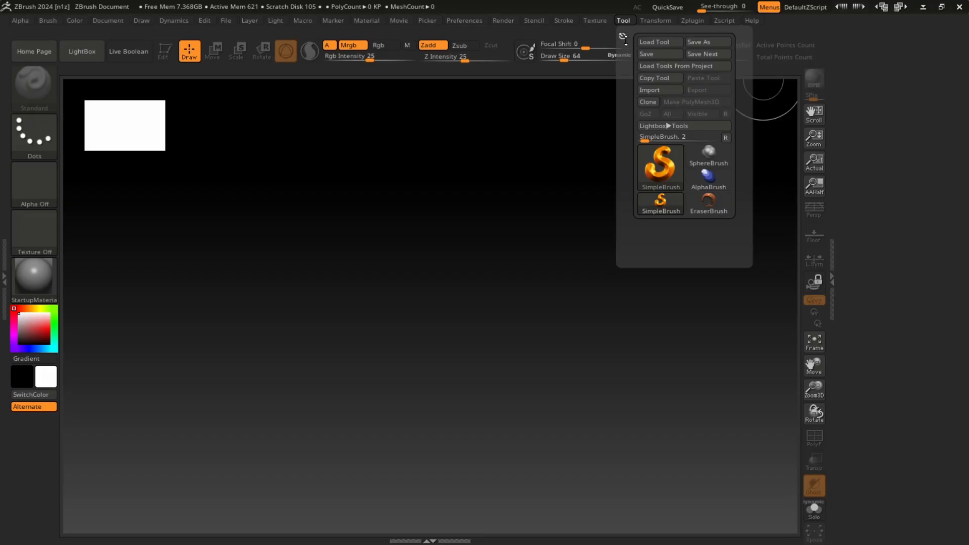
pyautogui.click(622, 36)
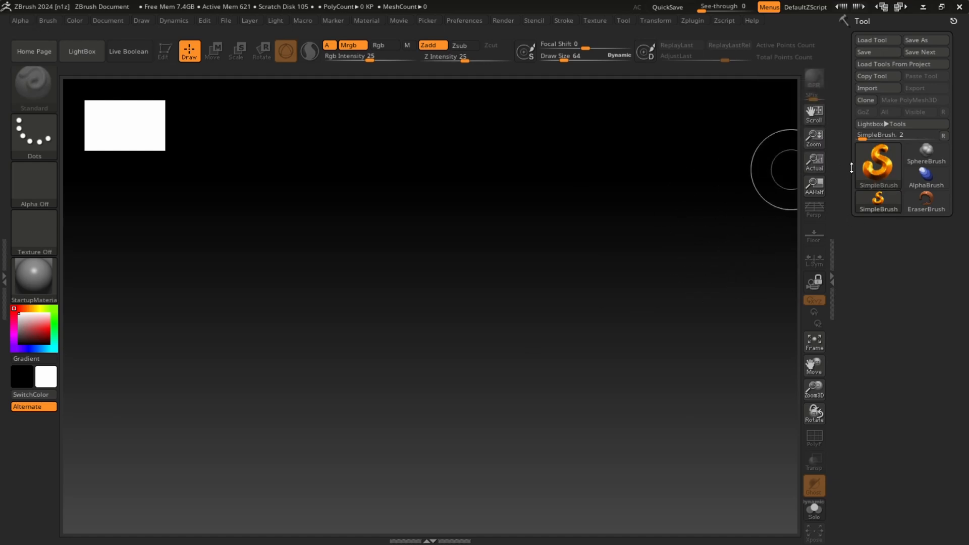
# Draw a large Sphere3D mesh in the upper middle of the canvas and turn on Edit mode
pyautogui.moveTo(880, 185)
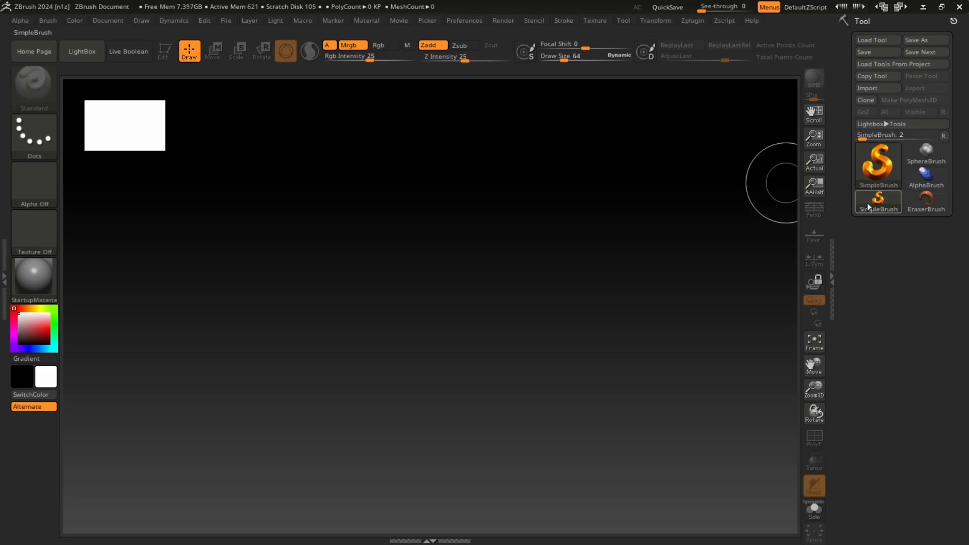
pyautogui.click(880, 162)
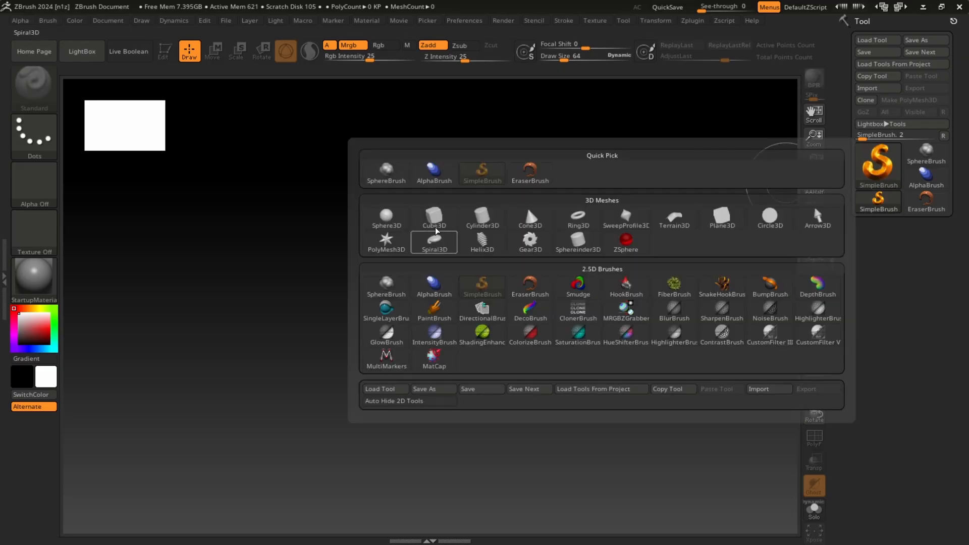
pyautogui.click(392, 223)
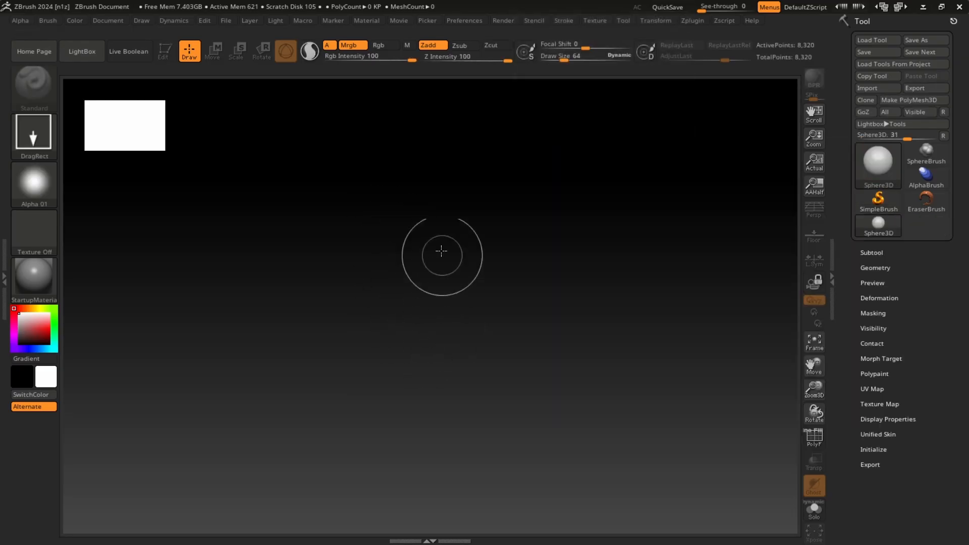
pyautogui.moveTo(428, 233); pyautogui.dragTo(429, 398)
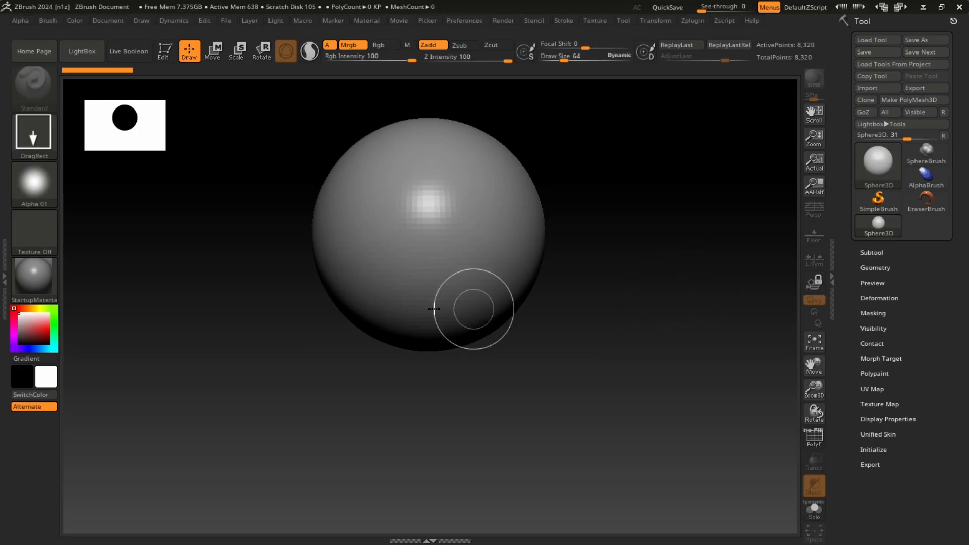
pyautogui.click(167, 53)
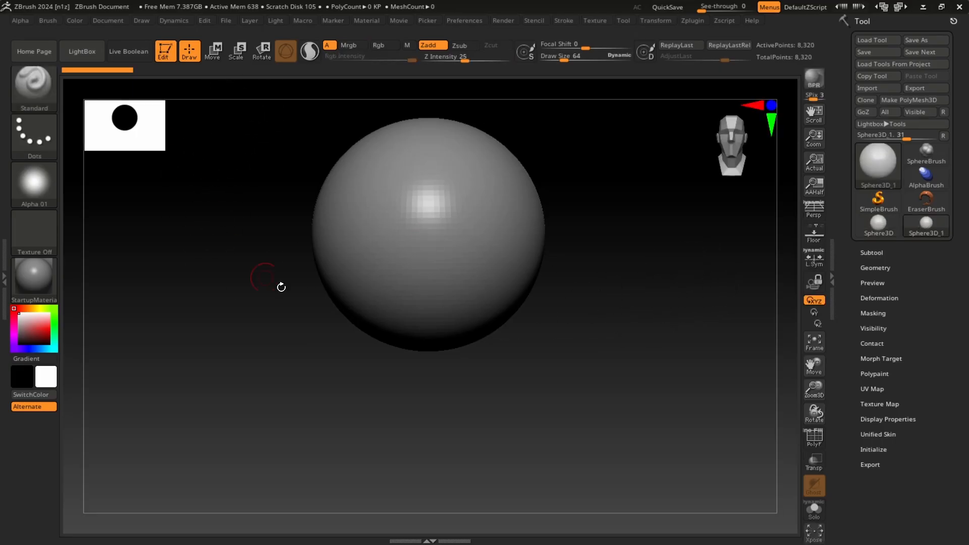
# Convert the Sphere3D primitive into an editable PolyMesh3D
pyautogui.keyDown('alt'); pyautogui.moveTo(571, 244); pyautogui.dragTo(569, 294); pyautogui.keyUp('alt')
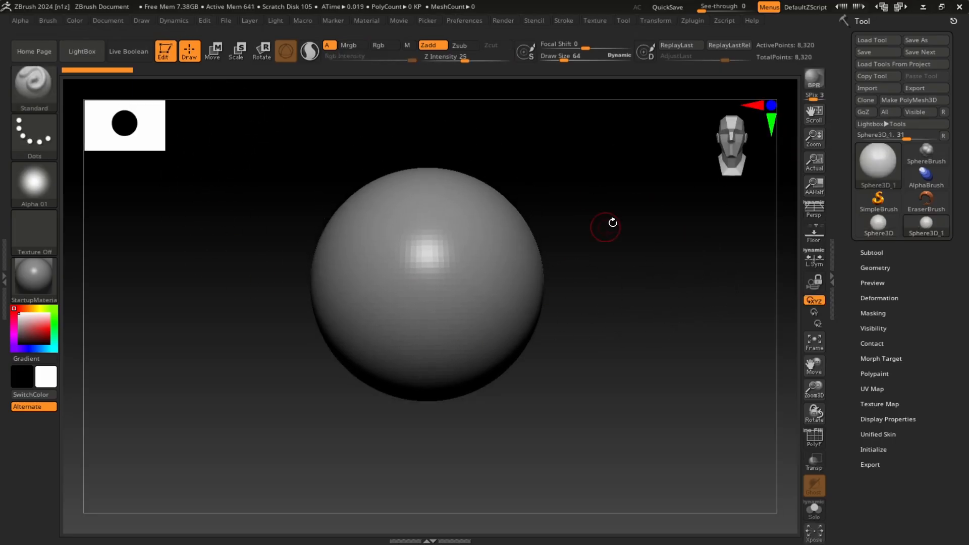
pyautogui.moveTo(612, 223); pyautogui.dragTo(757, 233)
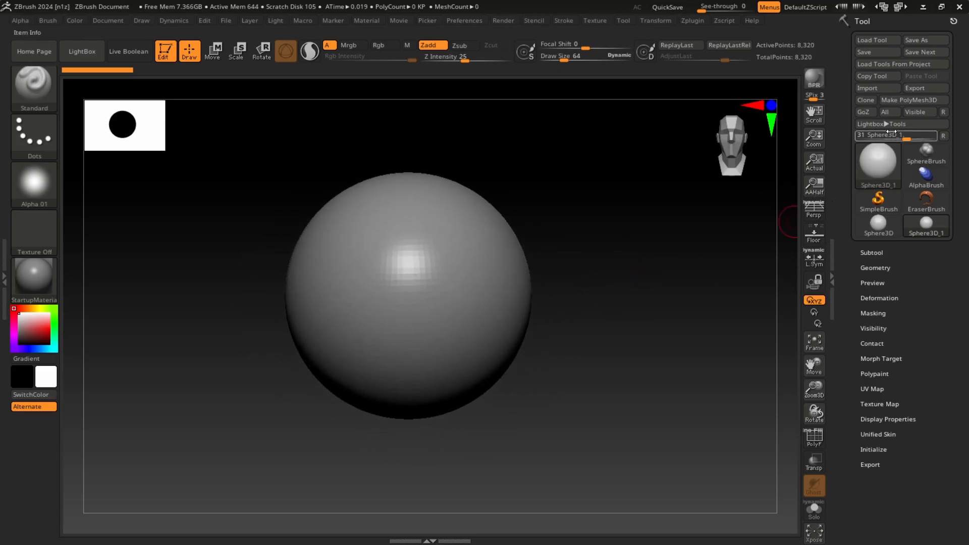
pyautogui.click(907, 100)
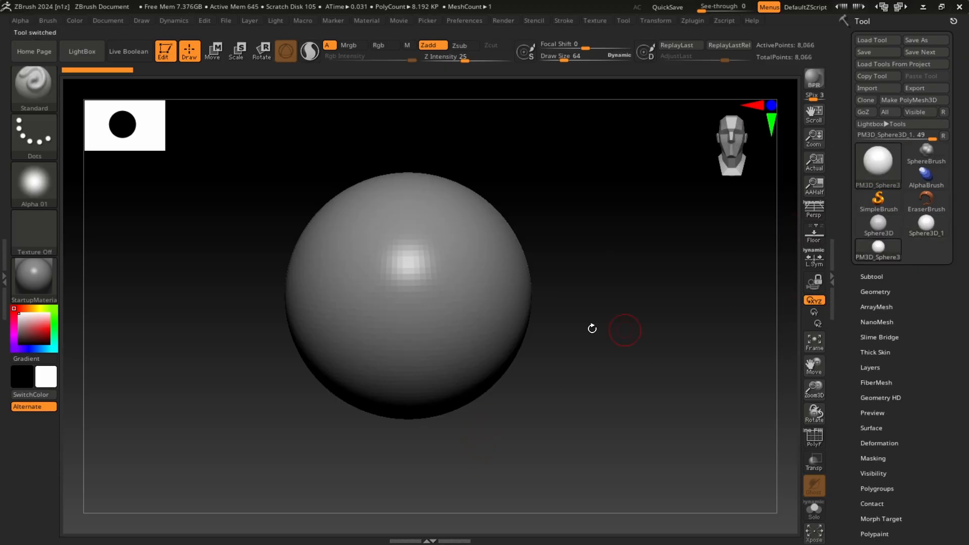
# Try a few Standard brush strokes on the front of the sphere and undo them
pyautogui.moveTo(395, 244)
pyautogui.mouseDown()
pyautogui.moveTo(434, 262)
pyautogui.moveTo(384, 262)
pyautogui.moveTo(449, 308)
pyautogui.moveTo(421, 271)
pyautogui.moveTo(346, 240)
pyautogui.moveTo(384, 206)
pyautogui.mouseUp()
pyautogui.moveTo(597, 214)
pyautogui.keyDown('ctrl'); pyautogui.mouseDown(button='right')
pyautogui.moveTo(592, 246)
pyautogui.moveTo(629, 207)
pyautogui.mouseUp(button='right'); pyautogui.keyUp('ctrl')
pyautogui.moveTo(357, 206)
pyautogui.mouseDown()
pyautogui.moveTo(386, 314)
pyautogui.moveTo(375, 356)
pyautogui.moveTo(401, 227)
pyautogui.moveTo(477, 273)
pyautogui.moveTo(434, 303)
pyautogui.moveTo(418, 275)
pyautogui.mouseUp()
pyautogui.hotkey('ctrl', 'z')
pyautogui.hotkey('ctrl', 'z')
pyautogui.hotkey('ctrl', 'z')
pyautogui.hotkey('ctrl', 'z')
pyautogui.hotkey('ctrl', 'z')
pyautogui.hotkey('ctrl', 'z')
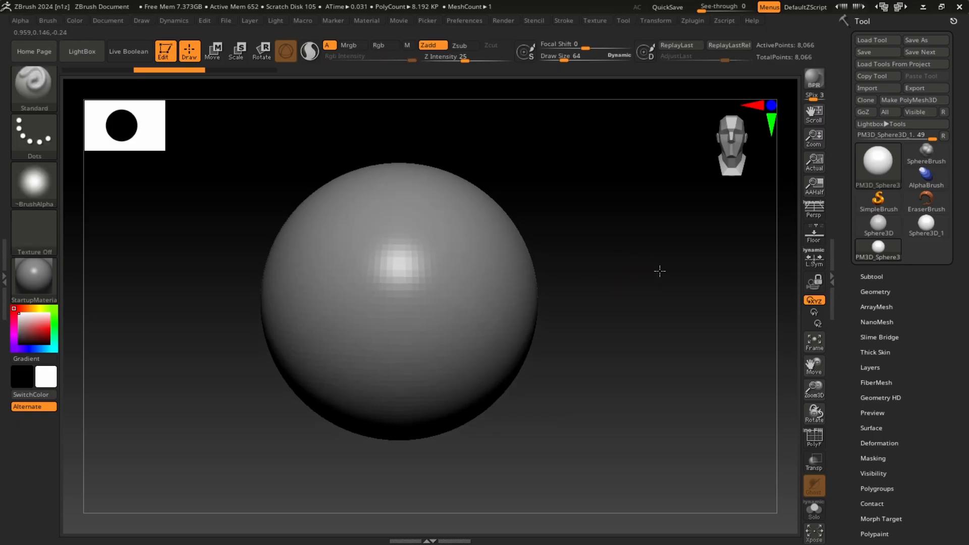
# Activate DynaMesh for the sphere's geometry
pyautogui.click(878, 292)
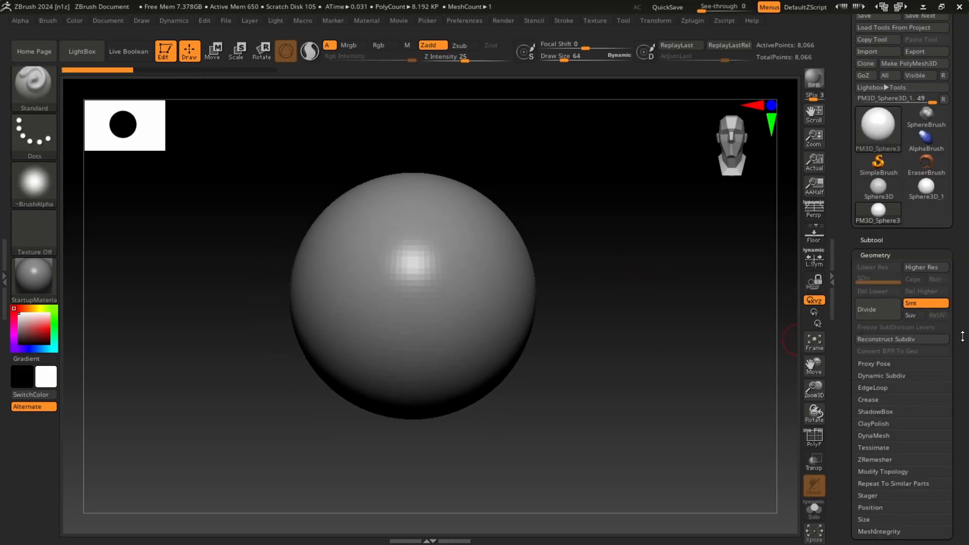
pyautogui.moveTo(962, 336); pyautogui.dragTo(959, 271)
pyautogui.click(874, 292)
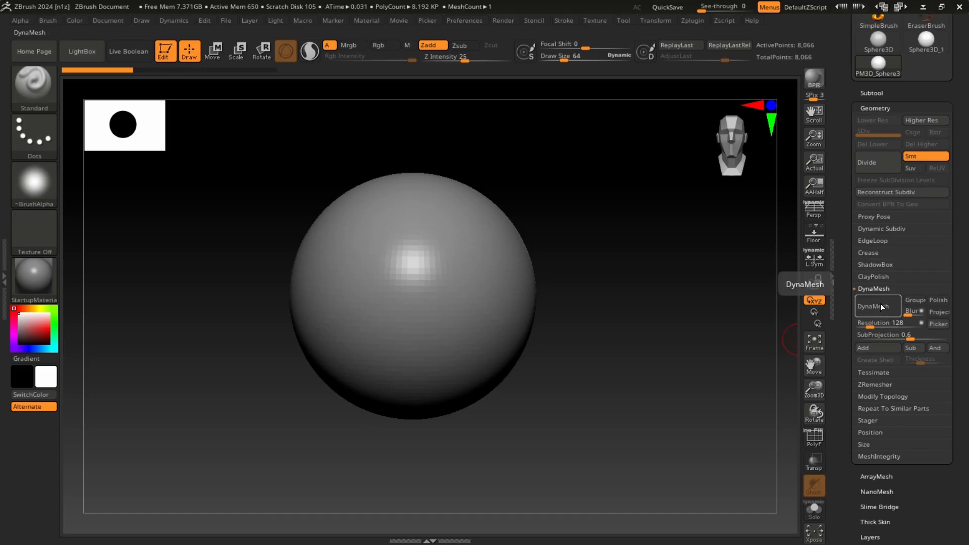
pyautogui.click(878, 306)
# Practise panning, zooming and rotating the view around the sphere directly on the empty canvas
pyautogui.keyDown('alt'); pyautogui.moveTo(648, 223); pyautogui.dragTo(644, 229); pyautogui.keyUp('alt')
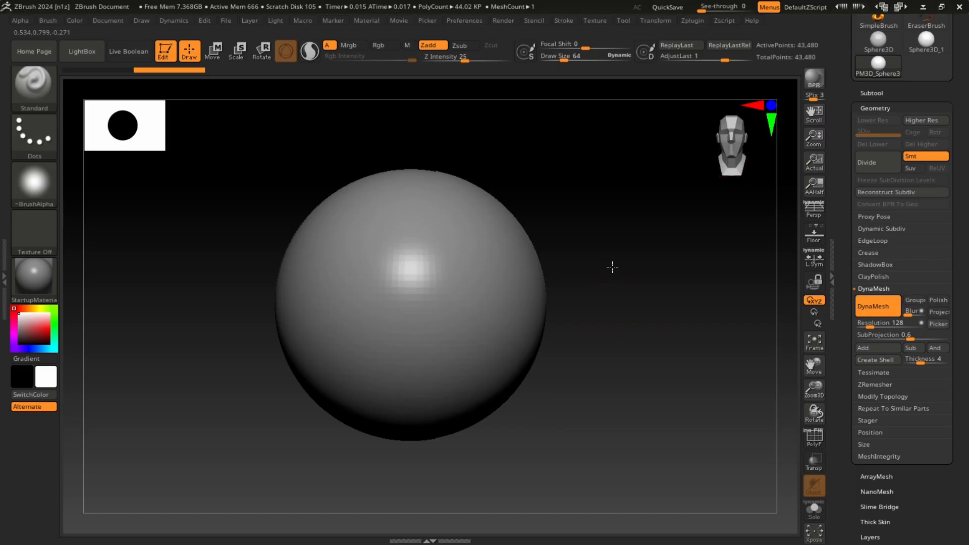
pyautogui.moveTo(612, 267); pyautogui.dragTo(630, 264)
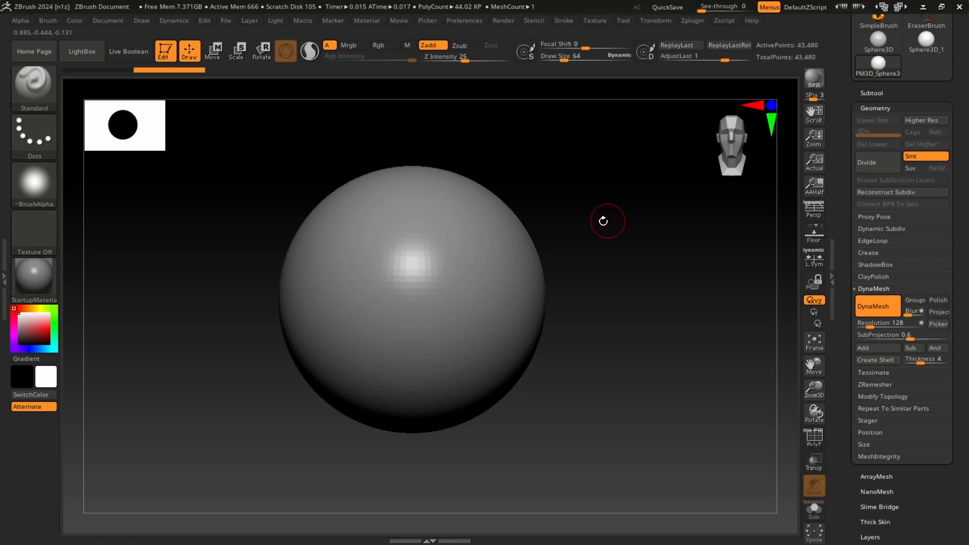
pyautogui.keyDown('alt'); pyautogui.moveTo(603, 221); pyautogui.dragTo(635, 208); pyautogui.keyUp('alt')
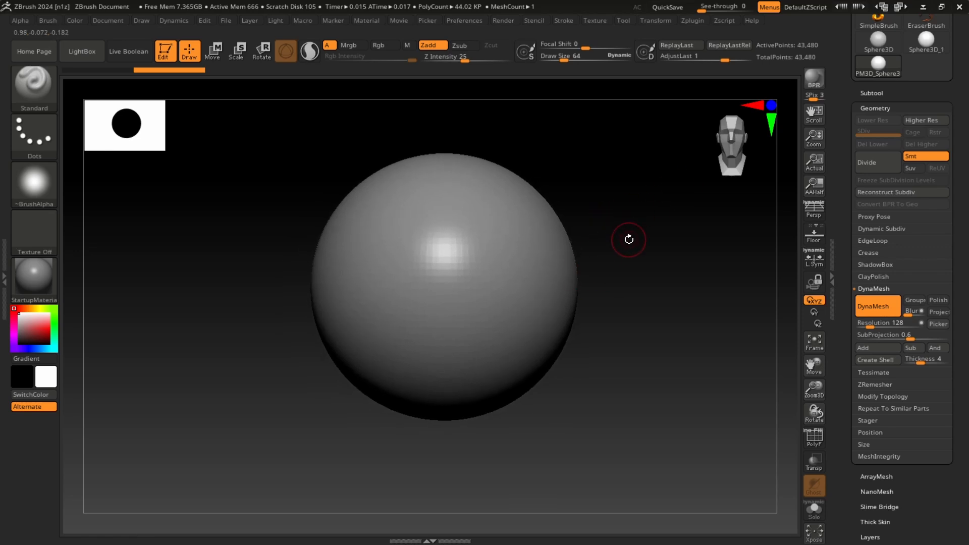
pyautogui.keyDown('alt'); pyautogui.moveTo(637, 260); pyautogui.dragTo(621, 309); pyautogui.keyUp('alt')
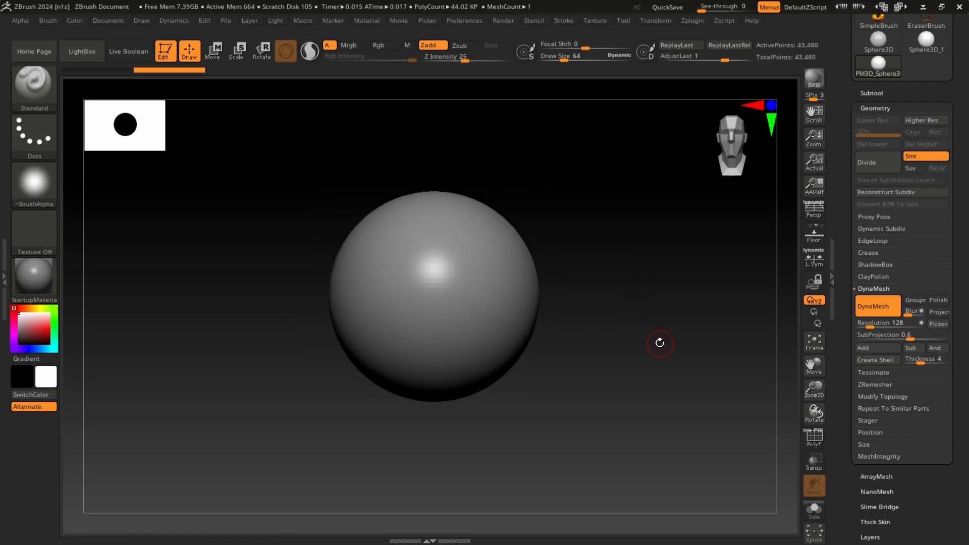
pyautogui.moveTo(660, 342); pyautogui.dragTo(635, 320)
pyautogui.moveTo(611, 268); pyautogui.dragTo(582, 378)
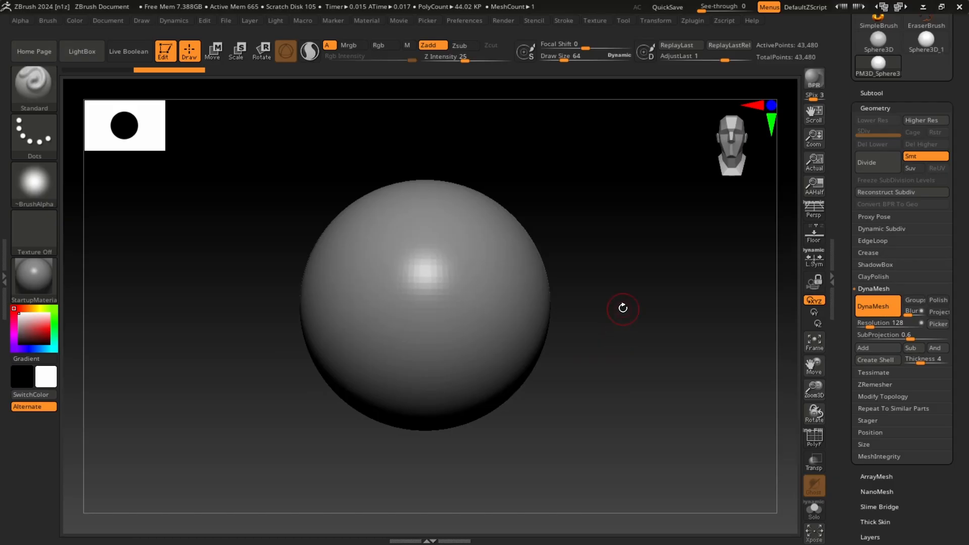
pyautogui.moveTo(620, 276); pyautogui.dragTo(569, 215)
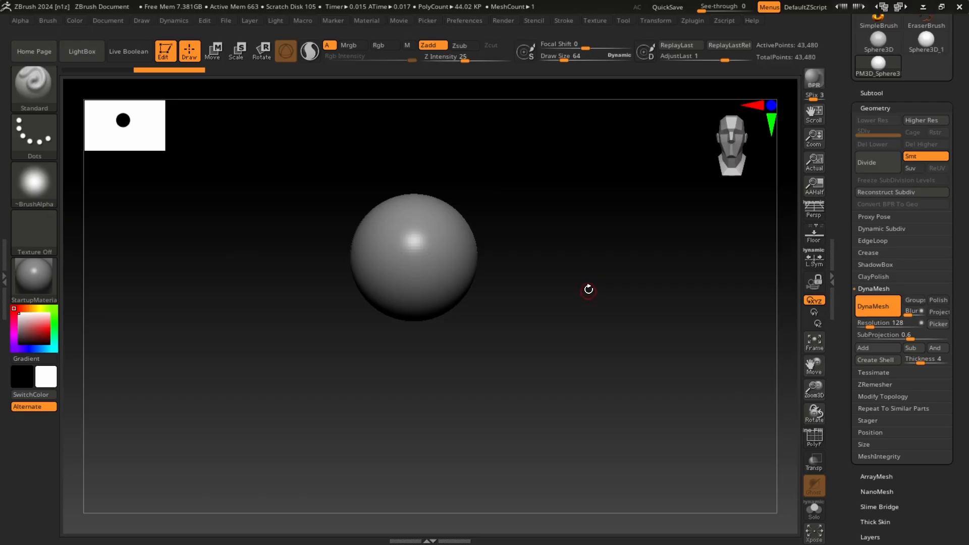
pyautogui.keyDown('alt'); pyautogui.moveTo(575, 266); pyautogui.dragTo(645, 370); pyautogui.keyUp('alt')
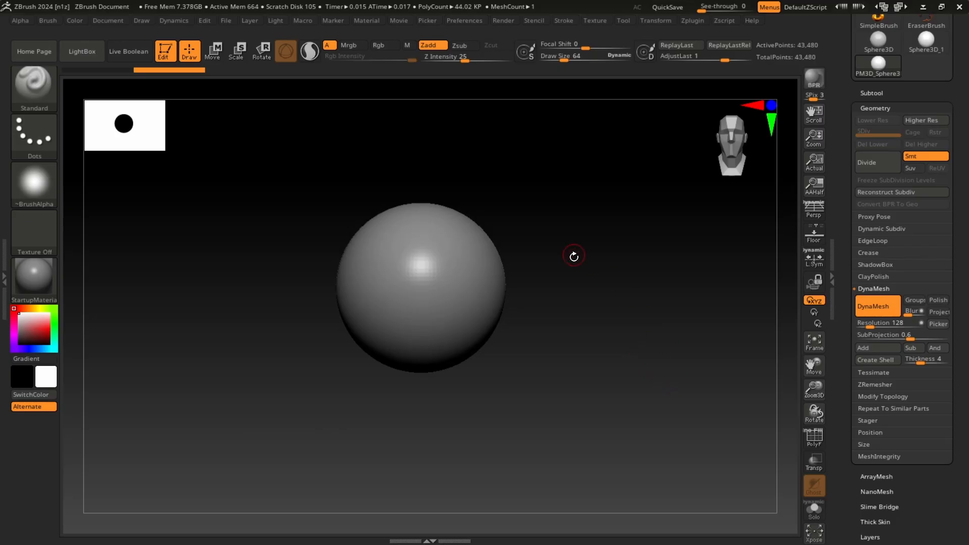
pyautogui.moveTo(574, 256); pyautogui.dragTo(598, 262)
pyautogui.moveTo(585, 221)
pyautogui.mouseDown()
pyautogui.moveTo(624, 248)
pyautogui.moveTo(506, 195)
pyautogui.moveTo(562, 216)
pyautogui.moveTo(479, 202)
pyautogui.moveTo(595, 252)
pyautogui.moveTo(441, 176)
pyautogui.moveTo(521, 191)
pyautogui.moveTo(484, 275)
pyautogui.mouseUp()
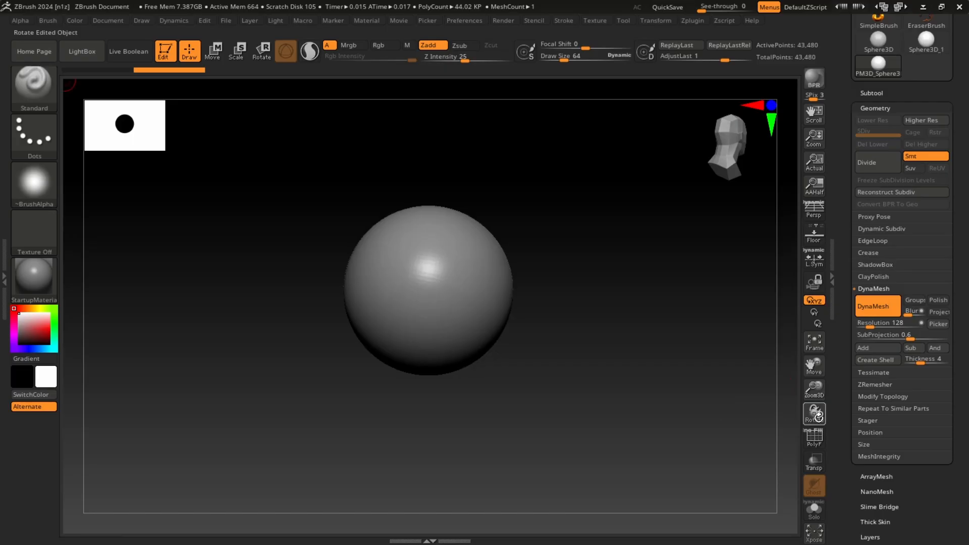
# Rotate, zoom and reposition the view of the sphere using the Rotate, Zoom3D and Move view tools
pyautogui.moveTo(817, 417); pyautogui.dragTo(787, 418)
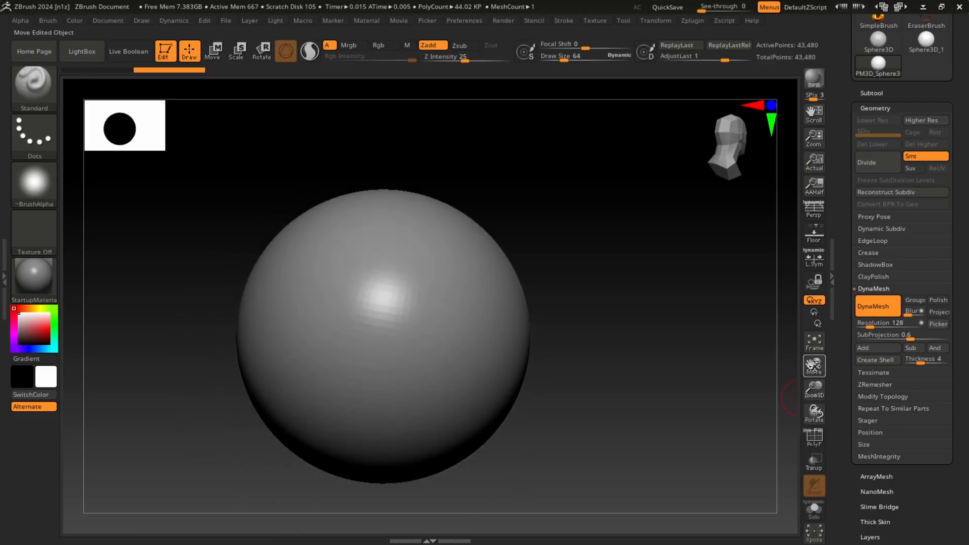
pyautogui.moveTo(813, 366)
pyautogui.mouseDown()
pyautogui.moveTo(805, 391)
pyautogui.moveTo(817, 368)
pyautogui.mouseUp()
pyautogui.keyDown('alt'); pyautogui.moveTo(649, 298); pyautogui.dragTo(659, 264); pyautogui.keyUp('alt')
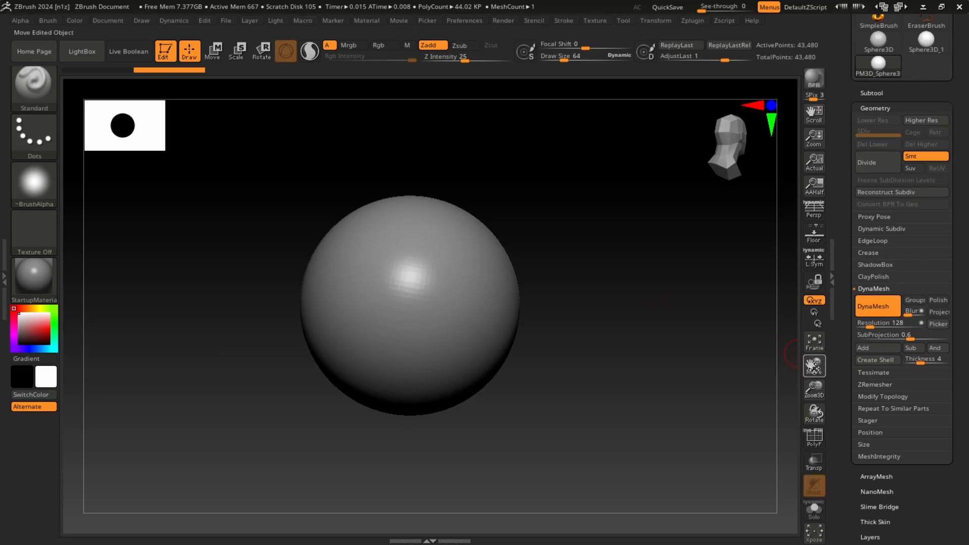
pyautogui.keyDown('alt'); pyautogui.moveTo(664, 347); pyautogui.dragTo(685, 272); pyautogui.keyUp('alt')
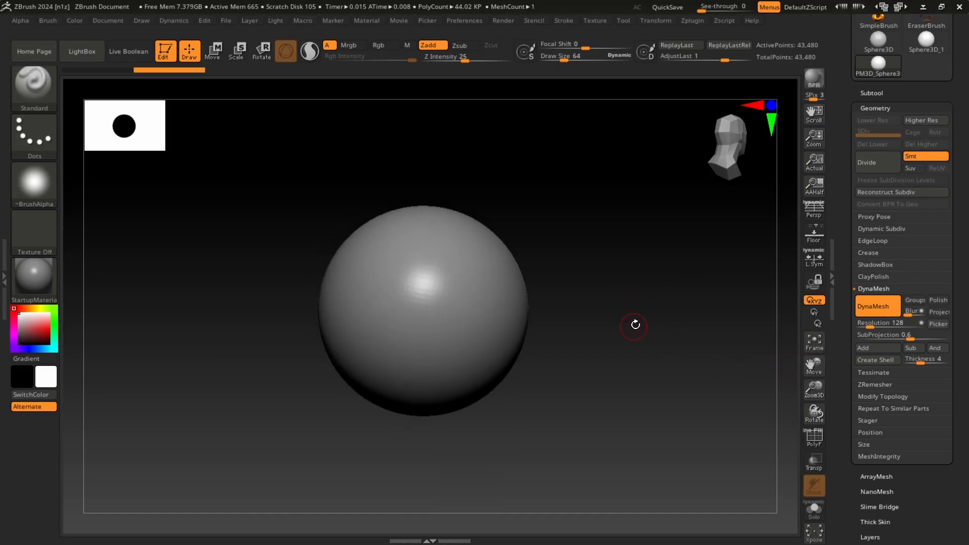
# Snap the camera to the front view and frame the sphere larger in the canvas
pyautogui.click(743, 137)
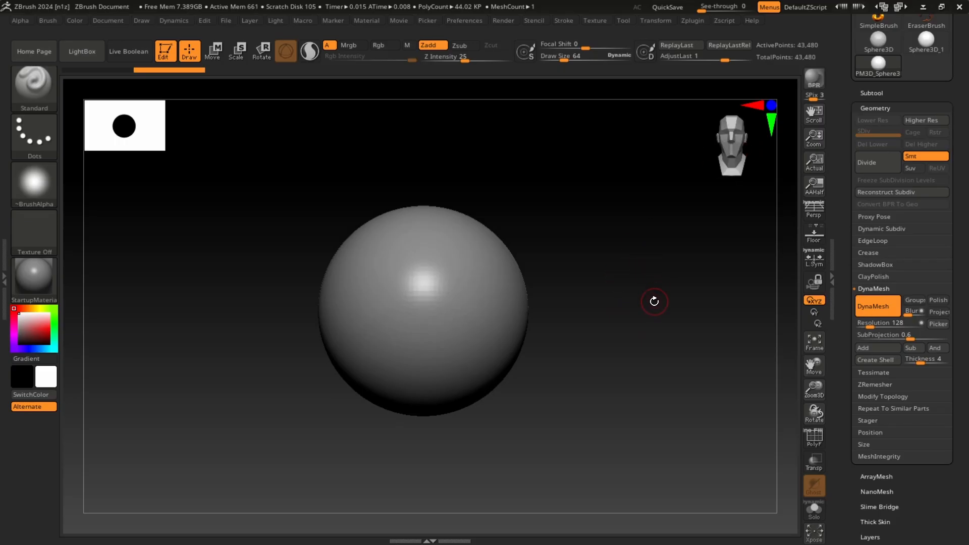
pyautogui.keyDown('alt'); pyautogui.moveTo(626, 253); pyautogui.dragTo(605, 208); pyautogui.keyUp('alt')
pyautogui.keyDown('alt'); pyautogui.moveTo(586, 269); pyautogui.dragTo(607, 268); pyautogui.keyUp('alt')
pyautogui.press('b')
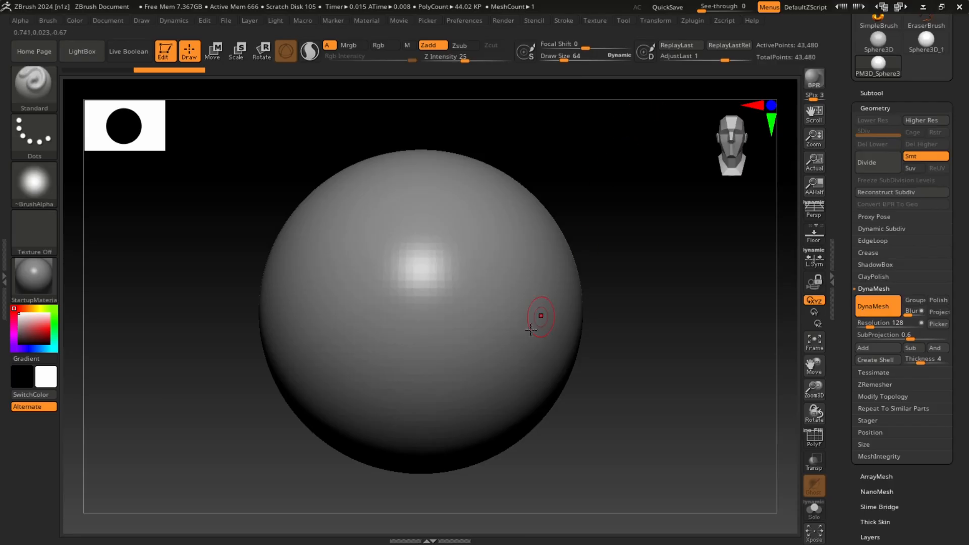
pyautogui.keyDown('alt'); pyautogui.moveTo(633, 258); pyautogui.dragTo(545, 359); pyautogui.keyUp('alt')
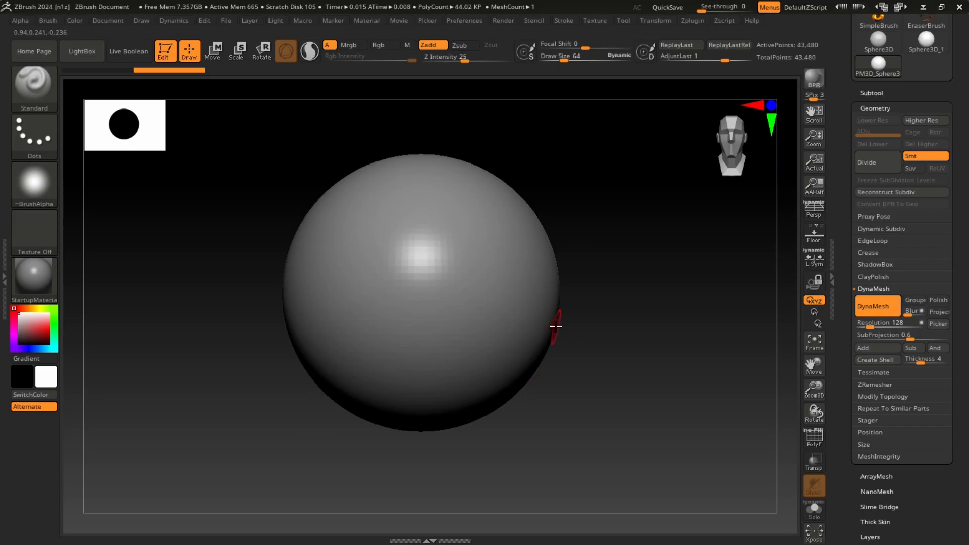
# Select the ClayBuildup brush and set its draw size to about 229
pyautogui.press('b')
pyautogui.press('c')
pyautogui.press('b')
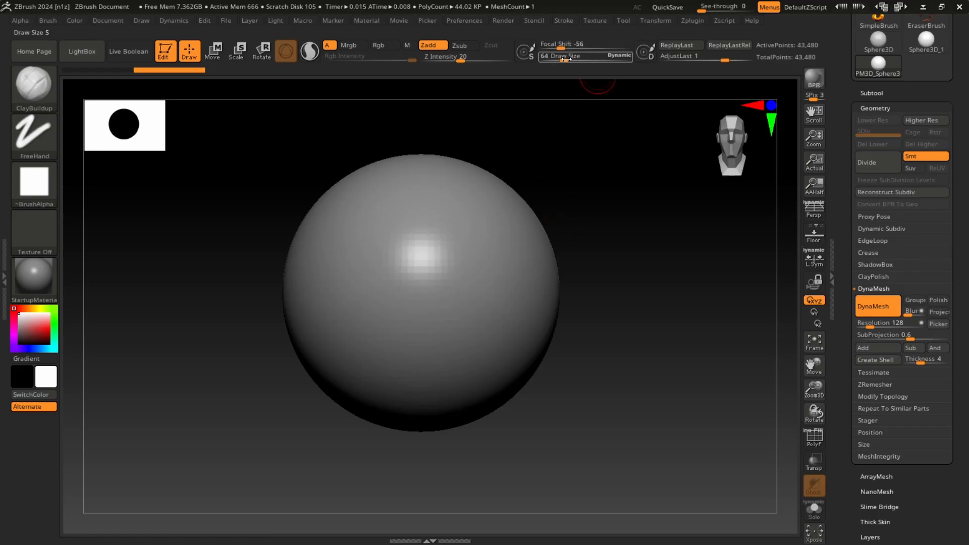
pyautogui.moveTo(565, 59); pyautogui.dragTo(579, 59)
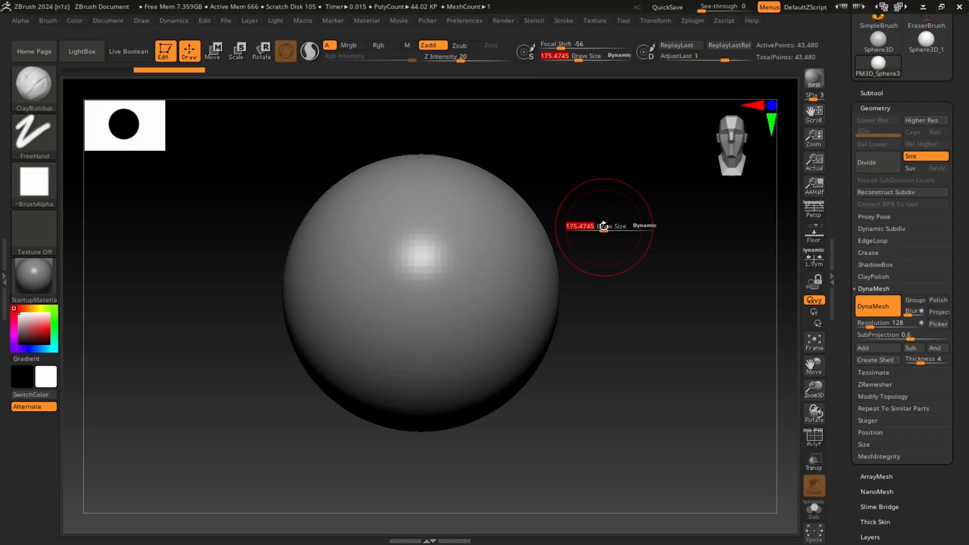
pyautogui.moveTo(604, 231); pyautogui.dragTo(643, 226)
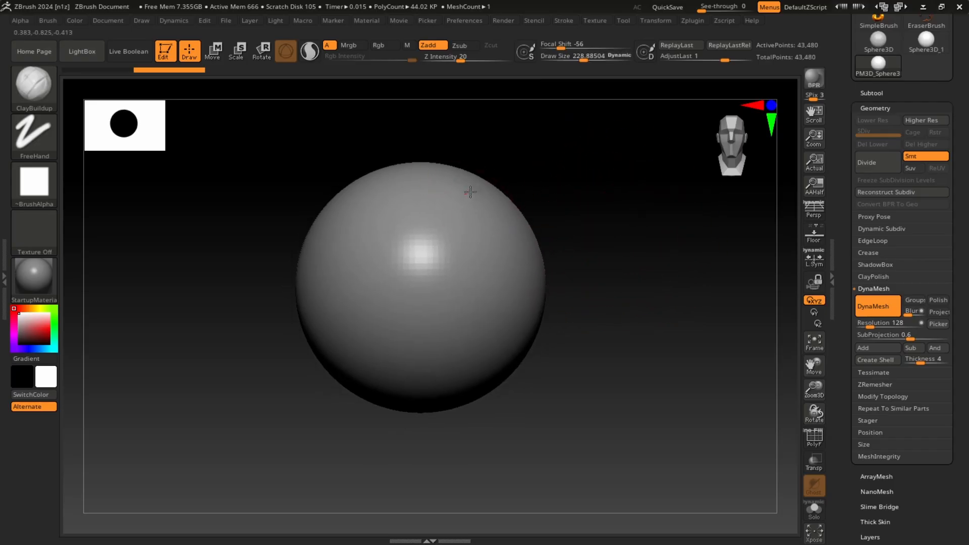
# Try out the ClayBuildup brush by sculpting broad winding strokes across the front and side of the sphere
pyautogui.moveTo(503, 260); pyautogui.dragTo(402, 273)
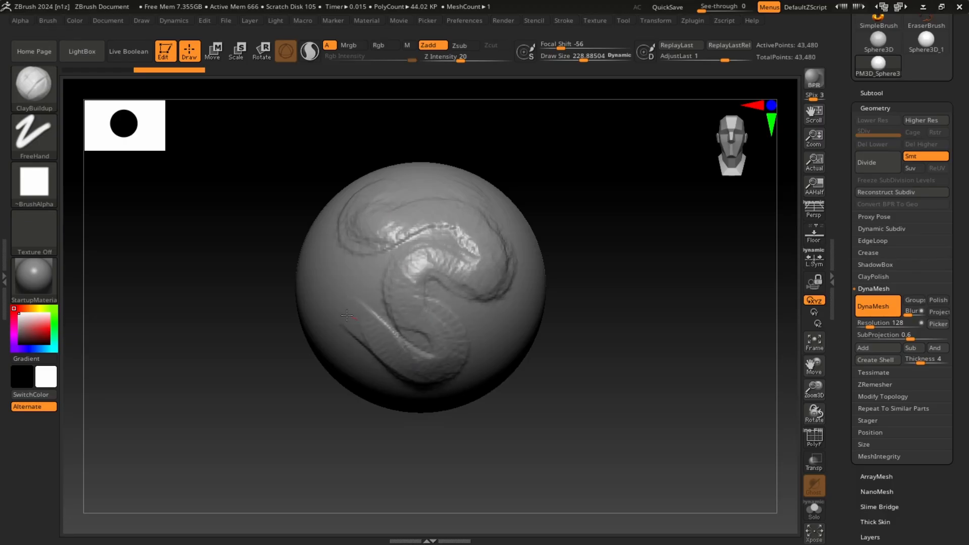
pyautogui.moveTo(608, 233)
pyautogui.mouseDown()
pyautogui.moveTo(644, 247)
pyautogui.moveTo(625, 236)
pyautogui.mouseUp()
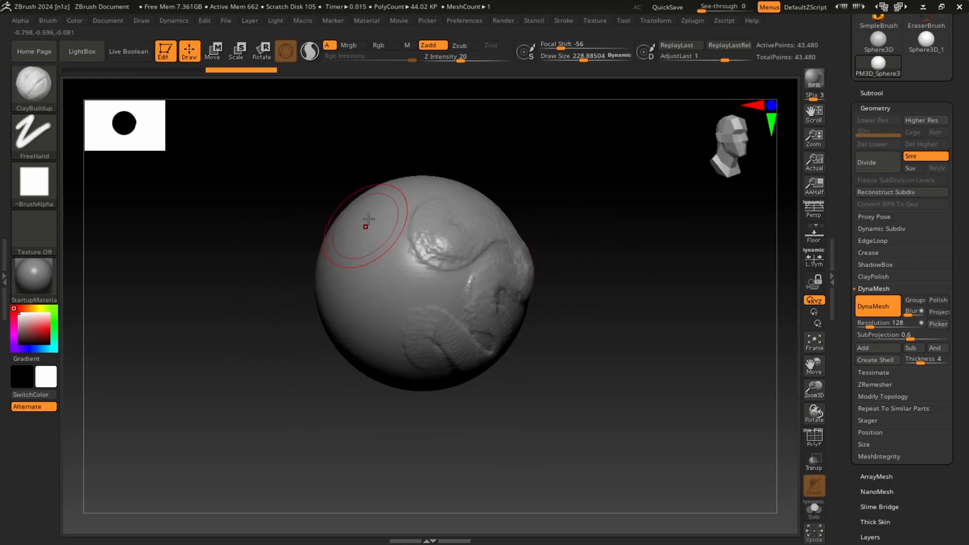
pyautogui.moveTo(370, 289); pyautogui.dragTo(421, 350)
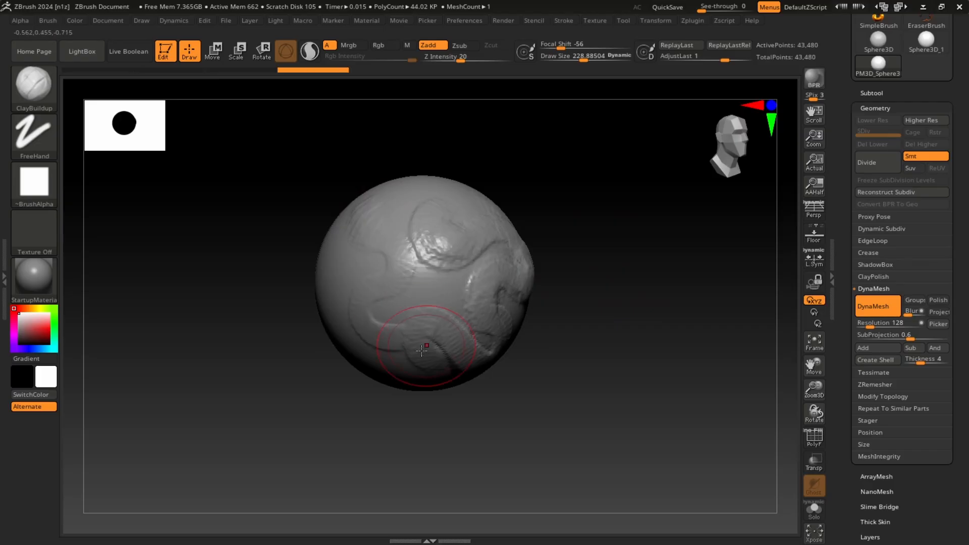
pyautogui.moveTo(400, 268); pyautogui.dragTo(379, 194)
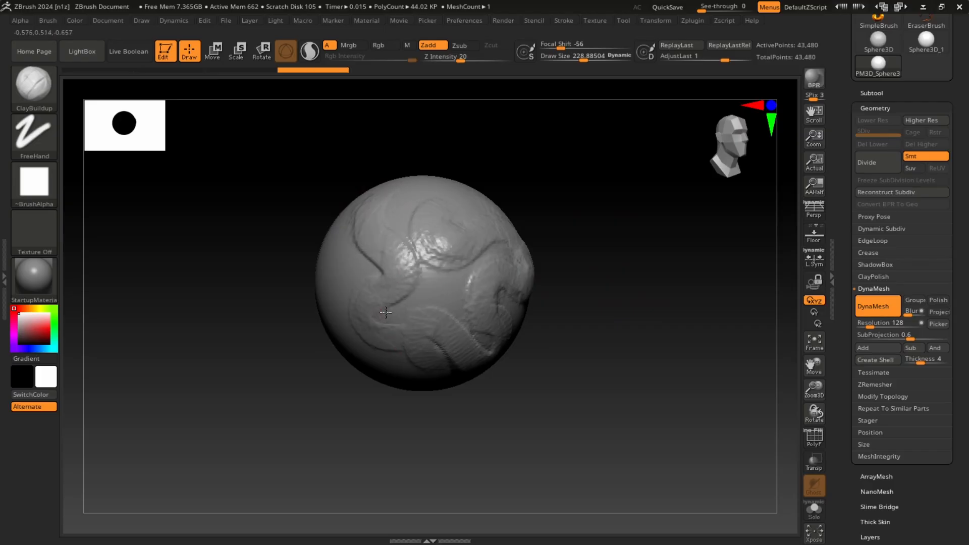
pyautogui.moveTo(386, 312); pyautogui.dragTo(393, 334)
pyautogui.moveTo(597, 245)
pyautogui.keyDown('alt'); pyautogui.mouseDown()
pyautogui.moveTo(601, 208)
pyautogui.moveTo(628, 236)
pyautogui.moveTo(631, 262)
pyautogui.moveTo(674, 262)
pyautogui.moveTo(597, 198)
pyautogui.moveTo(649, 202)
pyautogui.mouseUp(); pyautogui.keyUp('alt')
pyautogui.keyDown('alt'); pyautogui.moveTo(313, 426); pyautogui.dragTo(300, 322); pyautogui.keyUp('alt')
pyautogui.moveTo(553, 201)
pyautogui.mouseDown()
pyautogui.moveTo(584, 192)
pyautogui.moveTo(655, 197)
pyautogui.mouseUp()
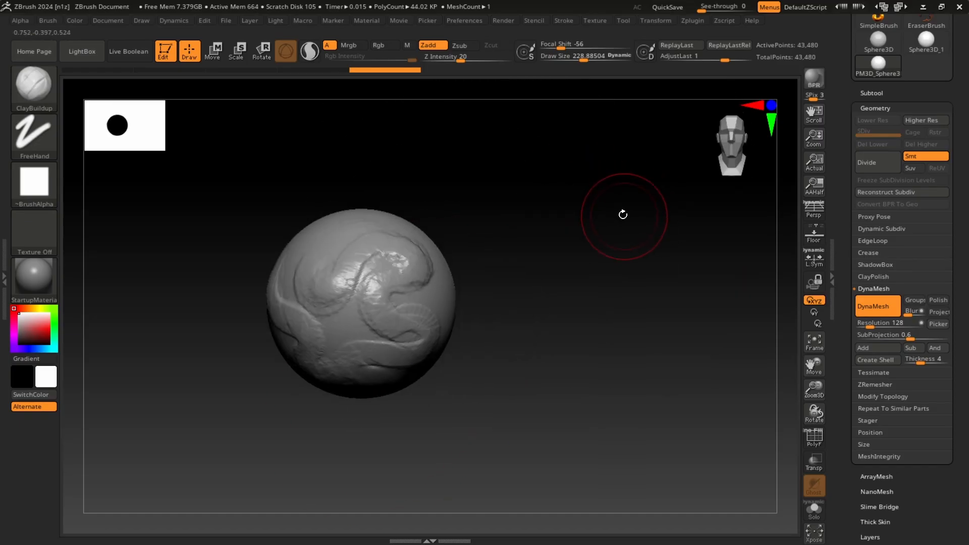
# Undo all the ClayBuildup strokes to get back to the smooth DynaMesh sphere
pyautogui.hotkey('ctrl', 'z')
pyautogui.hotkey('ctrl', 'z')
pyautogui.hotkey('ctrl', 'z')
pyautogui.hotkey('ctrl', 'z')
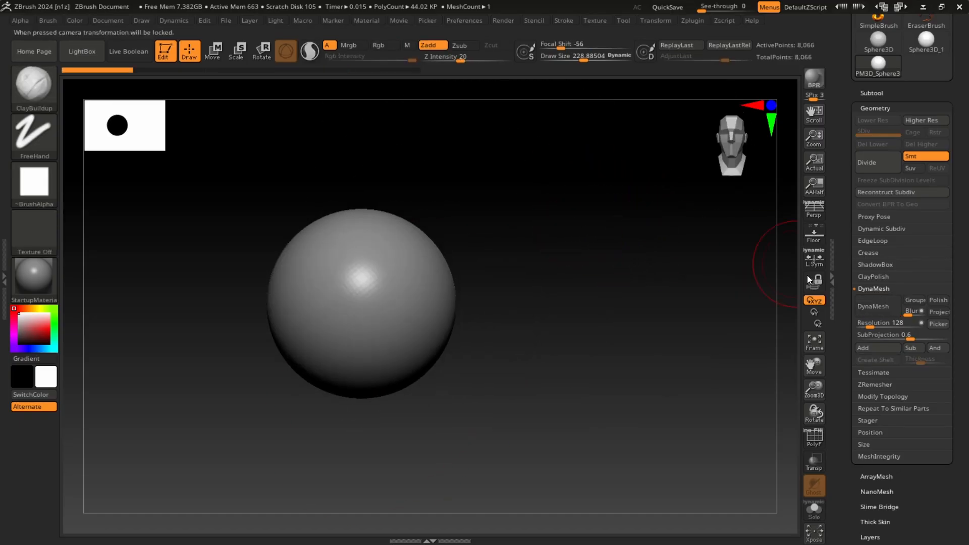
pyautogui.keyDown('alt'); pyautogui.moveTo(593, 292); pyautogui.dragTo(605, 279); pyautogui.keyUp('alt')
pyautogui.keyDown('alt'); pyautogui.moveTo(520, 304); pyautogui.dragTo(552, 331); pyautogui.keyUp('alt')
pyautogui.keyDown('alt'); pyautogui.moveTo(595, 263); pyautogui.dragTo(598, 305); pyautogui.keyUp('alt')
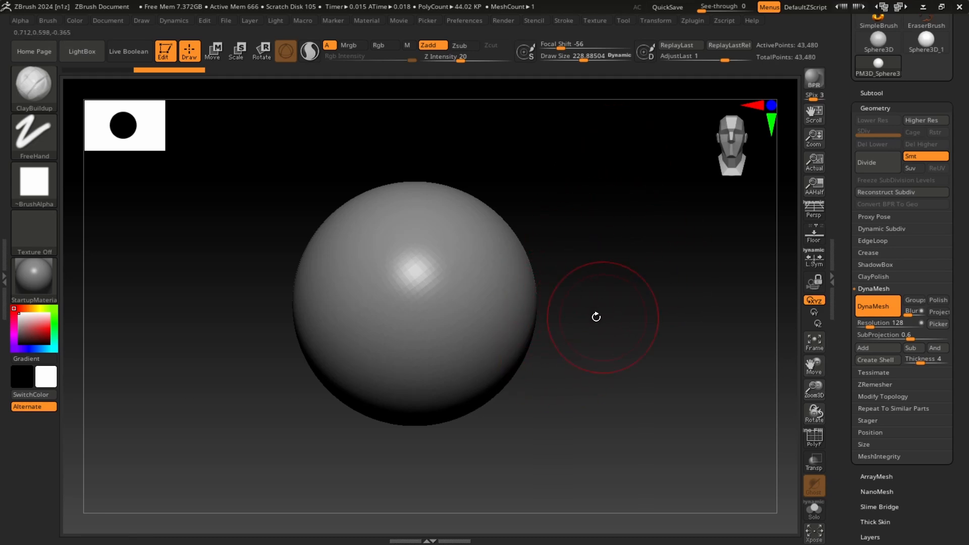
pyautogui.moveTo(598, 220); pyautogui.dragTo(585, 222)
# Choose ClayBuildup again and sculpt overlapping S-shaped strokes plus a small ring on the sphere
pyautogui.press('b')
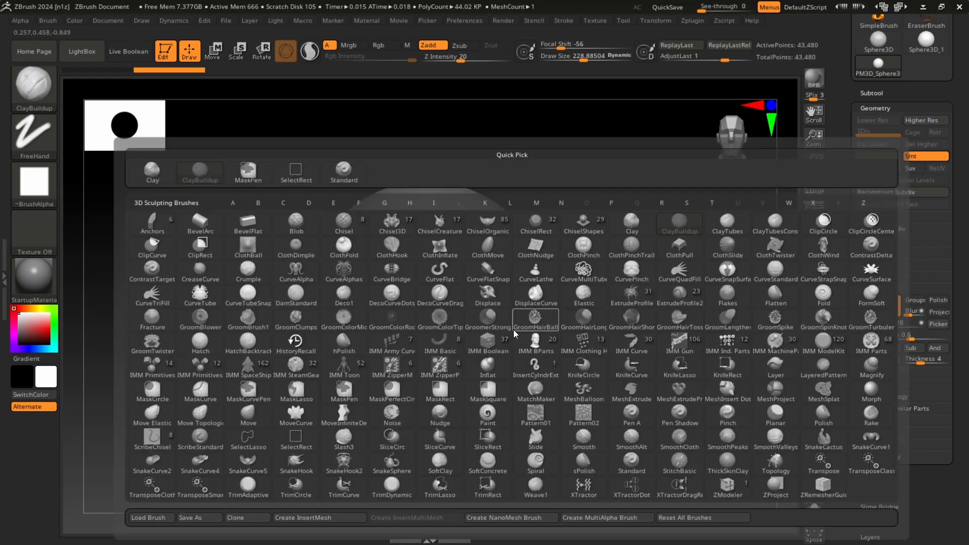
pyautogui.press('c')
pyautogui.press('b')
pyautogui.moveTo(434, 225)
pyautogui.mouseDown()
pyautogui.moveTo(428, 199)
pyautogui.moveTo(465, 268)
pyautogui.moveTo(411, 322)
pyautogui.moveTo(413, 358)
pyautogui.mouseUp()
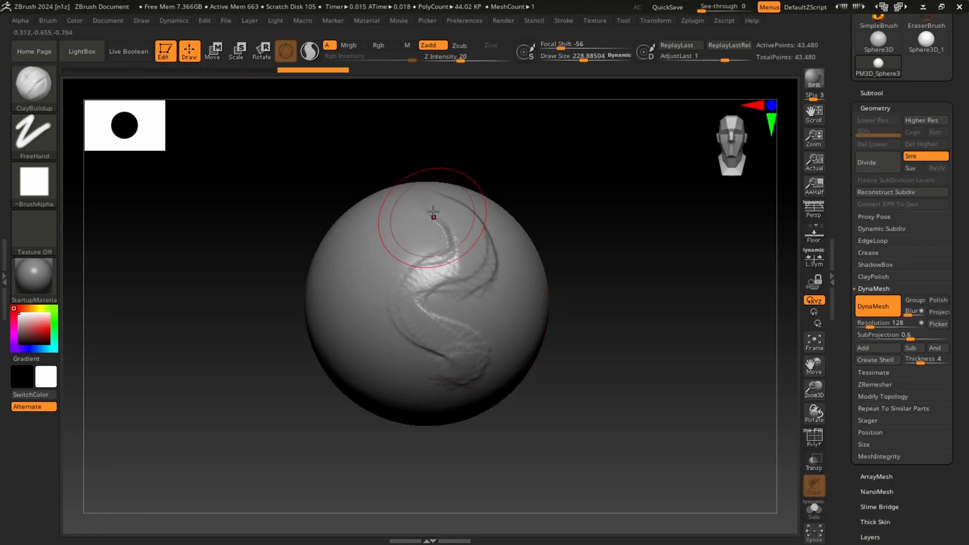
pyautogui.moveTo(415, 212)
pyautogui.mouseDown()
pyautogui.moveTo(445, 234)
pyautogui.moveTo(438, 310)
pyautogui.moveTo(412, 358)
pyautogui.mouseUp()
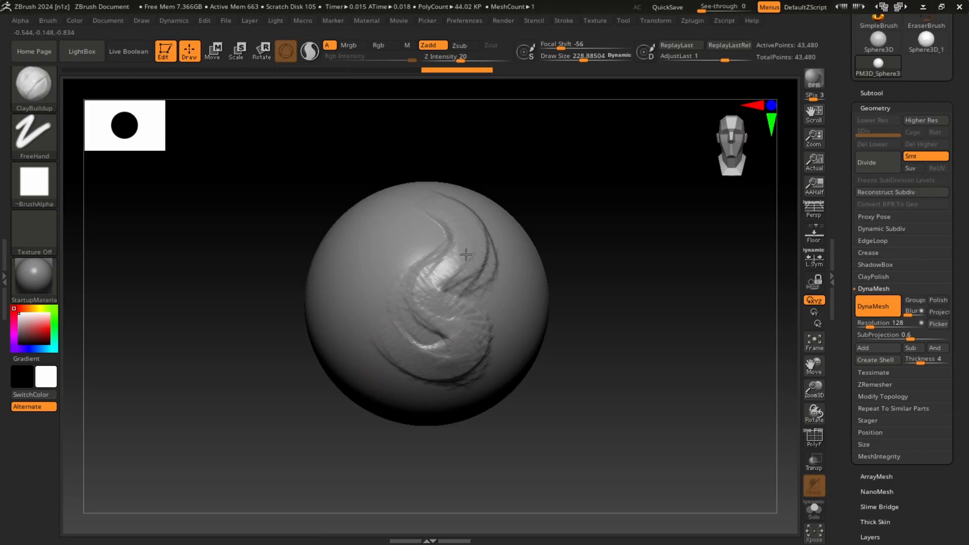
pyautogui.moveTo(525, 218); pyautogui.dragTo(649, 227)
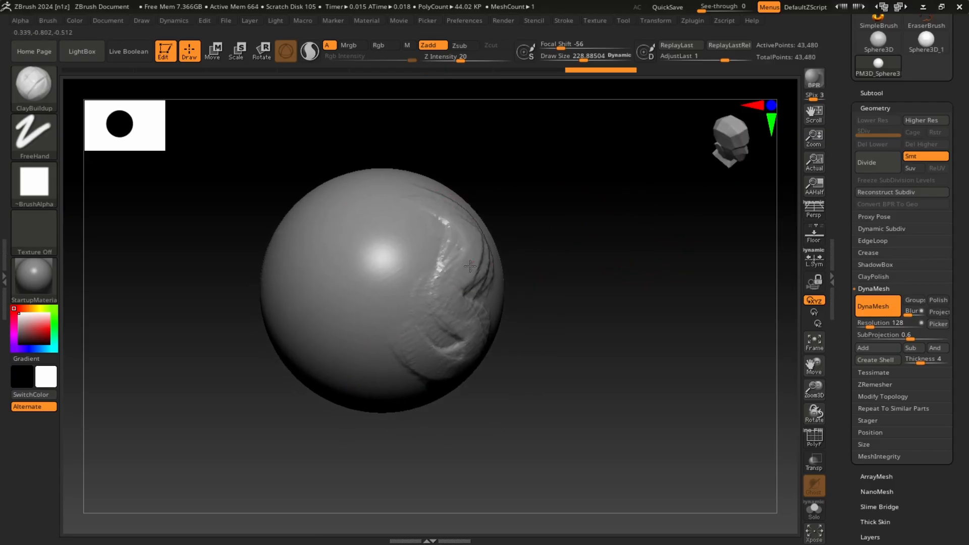
pyautogui.moveTo(410, 222); pyautogui.dragTo(408, 249)
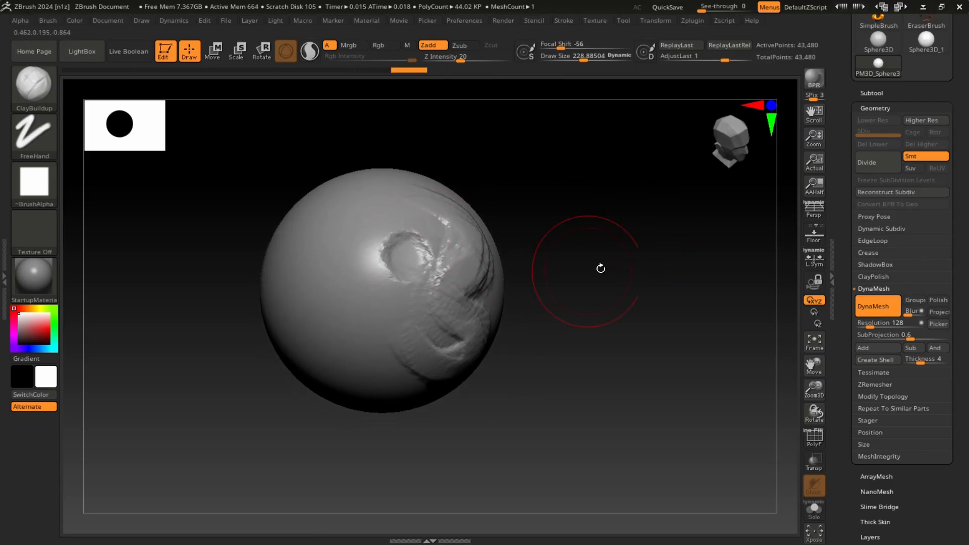
# Undo the S-shaped strokes and the small ring sculpted on the sphere
pyautogui.hotkey('ctrl', 'z')
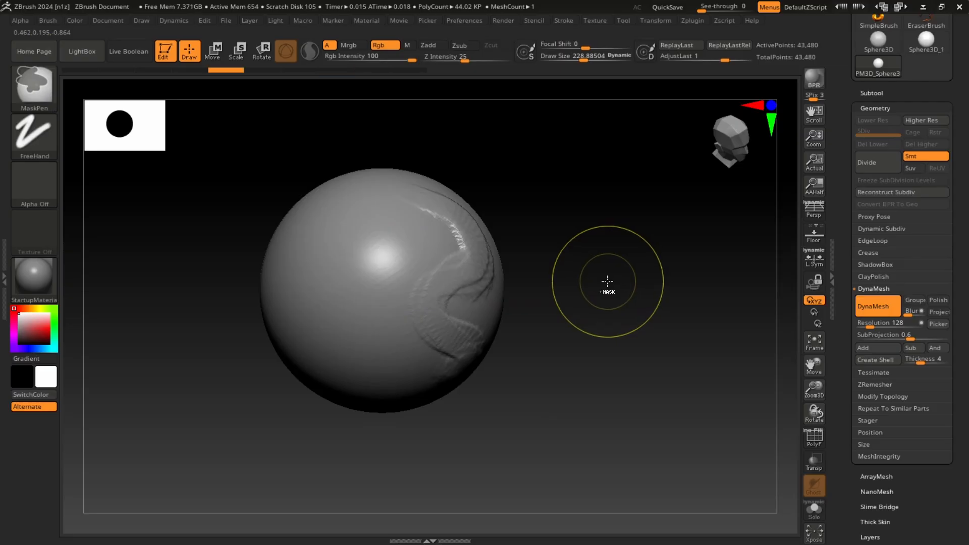
pyautogui.hotkey('ctrl', 'z')
pyautogui.hotkey('ctrl', 'z')
pyautogui.hotkey('ctrl', 'z')
pyautogui.moveTo(599, 223); pyautogui.dragTo(603, 221)
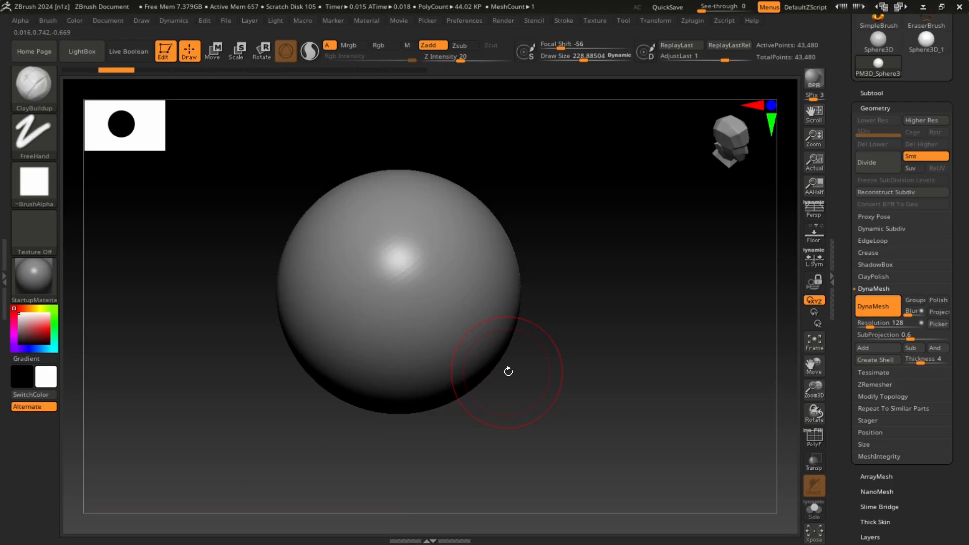
# Switch to the Standard brush and set its draw size to about 109
pyautogui.press('b')
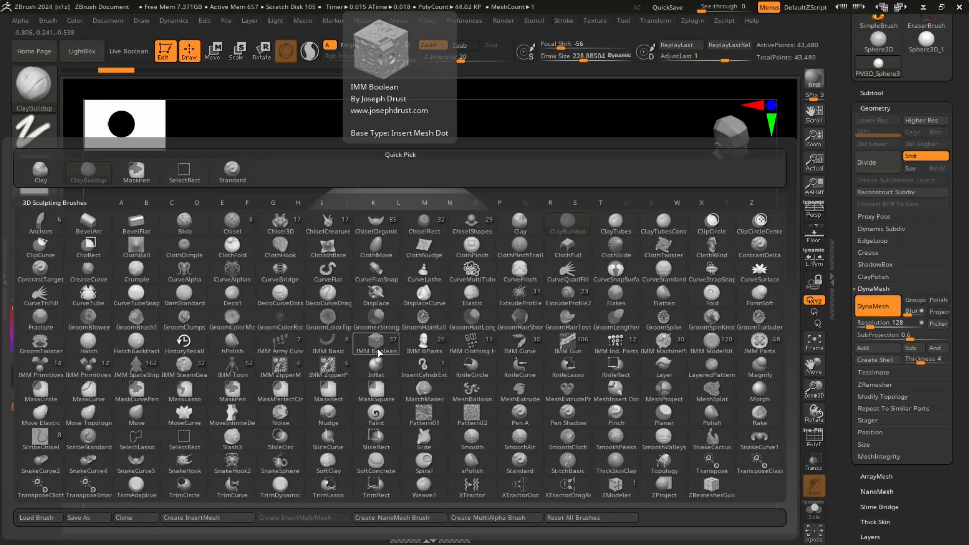
pyautogui.press('s')
pyautogui.press('t')
pyautogui.press('s')
pyautogui.moveTo(562, 230); pyautogui.dragTo(555, 233)
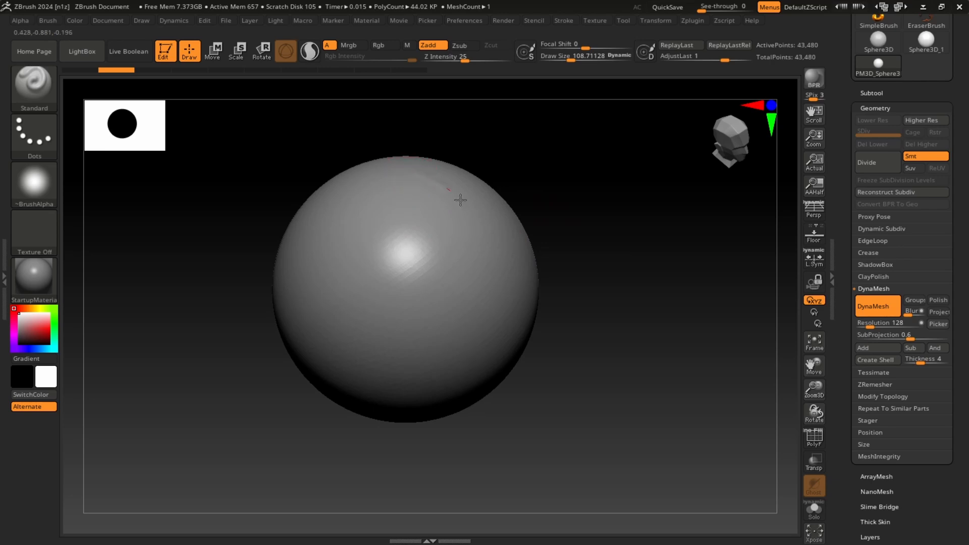
# Sculpt a smooth winding ridge down the sphere with the Standard brush
pyautogui.moveTo(460, 200)
pyautogui.mouseDown()
pyautogui.moveTo(392, 259)
pyautogui.moveTo(423, 311)
pyautogui.moveTo(477, 361)
pyautogui.moveTo(385, 257)
pyautogui.moveTo(458, 188)
pyautogui.moveTo(453, 182)
pyautogui.mouseUp()
pyautogui.moveTo(628, 232)
pyautogui.keyDown('alt'); pyautogui.mouseDown()
pyautogui.moveTo(631, 218)
pyautogui.moveTo(645, 240)
pyautogui.mouseUp(); pyautogui.keyUp('alt')
pyautogui.moveTo(422, 270)
pyautogui.mouseDown()
pyautogui.moveTo(389, 304)
pyautogui.moveTo(445, 351)
pyautogui.mouseUp()
pyautogui.moveTo(594, 269)
pyautogui.keyDown('alt'); pyautogui.mouseDown()
pyautogui.moveTo(591, 244)
pyautogui.moveTo(636, 228)
pyautogui.moveTo(623, 235)
pyautogui.mouseUp(); pyautogui.keyUp('alt')
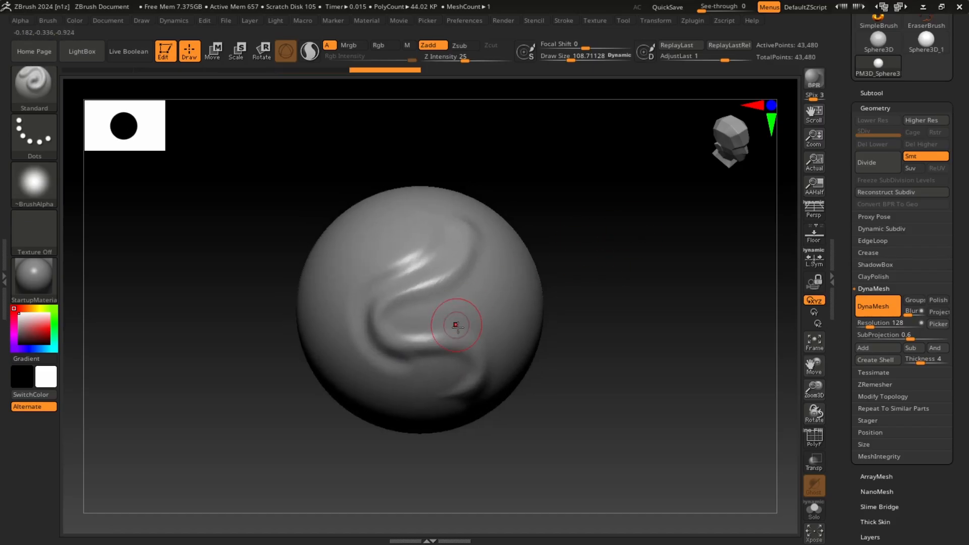
pyautogui.moveTo(471, 333)
pyautogui.mouseDown()
pyautogui.moveTo(409, 323)
pyautogui.moveTo(476, 274)
pyautogui.mouseUp()
pyautogui.moveTo(601, 260)
pyautogui.keyDown('alt'); pyautogui.mouseDown()
pyautogui.moveTo(600, 234)
pyautogui.moveTo(665, 282)
pyautogui.mouseUp(); pyautogui.keyUp('alt')
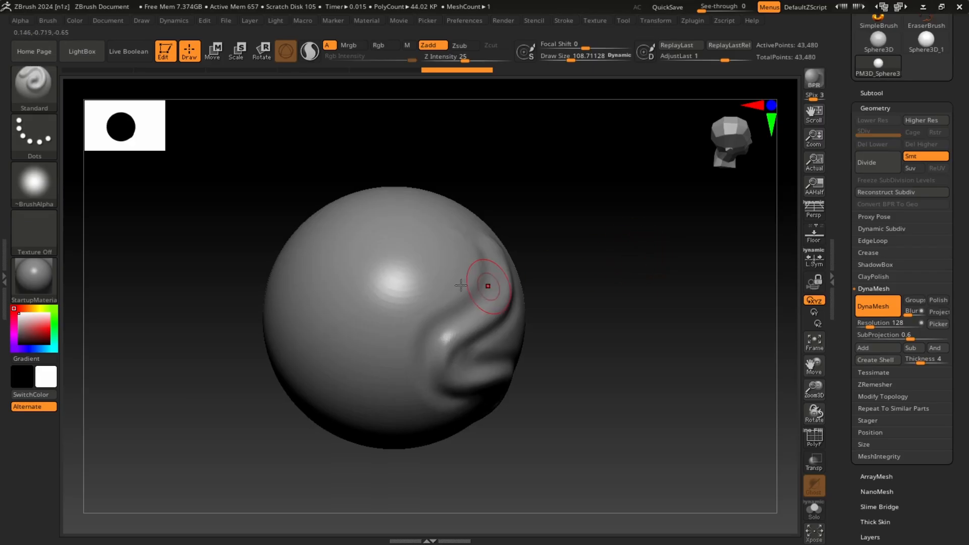
# Add more winding Standard-brush ridges on the bare surface beside the first ridge
pyautogui.moveTo(582, 212); pyautogui.dragTo(553, 213)
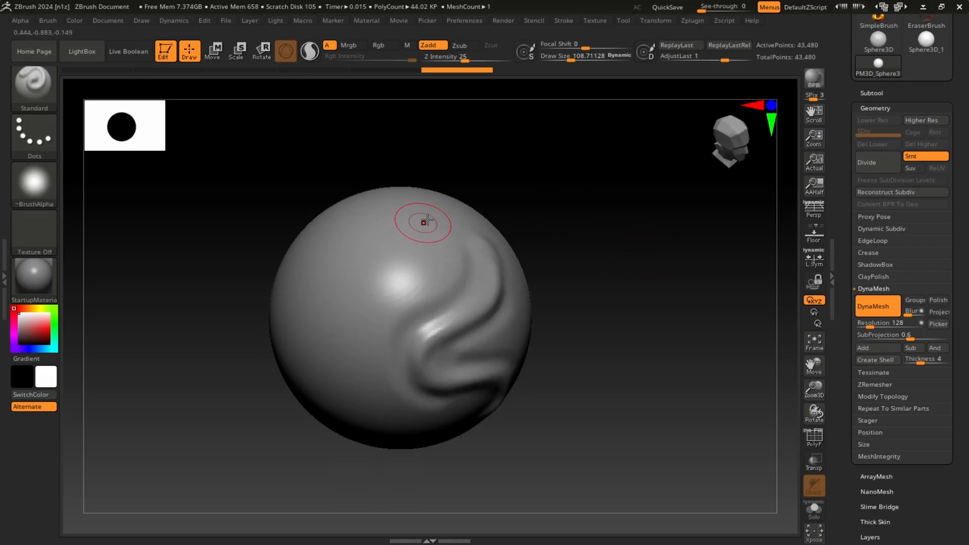
pyautogui.moveTo(418, 256)
pyautogui.mouseDown()
pyautogui.moveTo(332, 310)
pyautogui.moveTo(368, 409)
pyautogui.mouseUp()
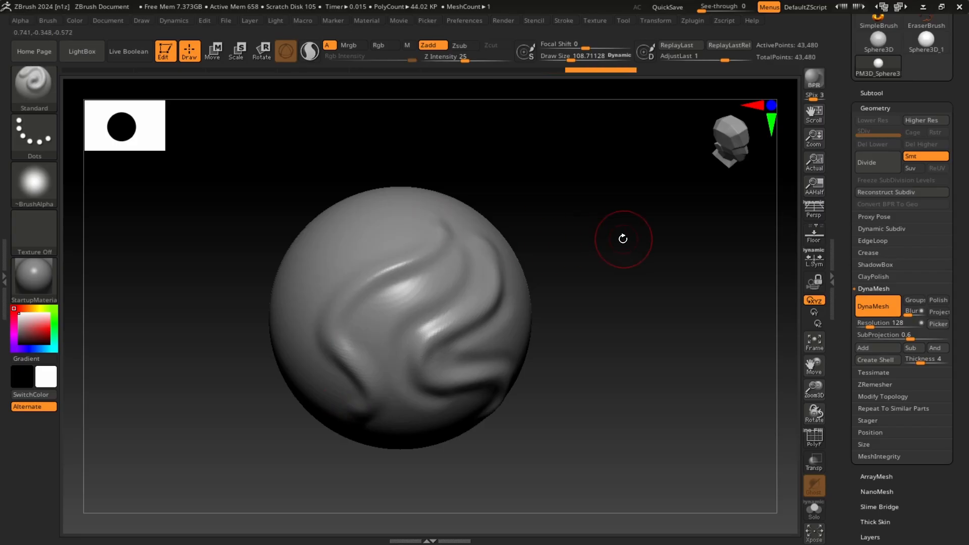
pyautogui.moveTo(619, 237)
pyautogui.mouseDown()
pyautogui.moveTo(614, 209)
pyautogui.moveTo(635, 253)
pyautogui.moveTo(562, 242)
pyautogui.mouseUp()
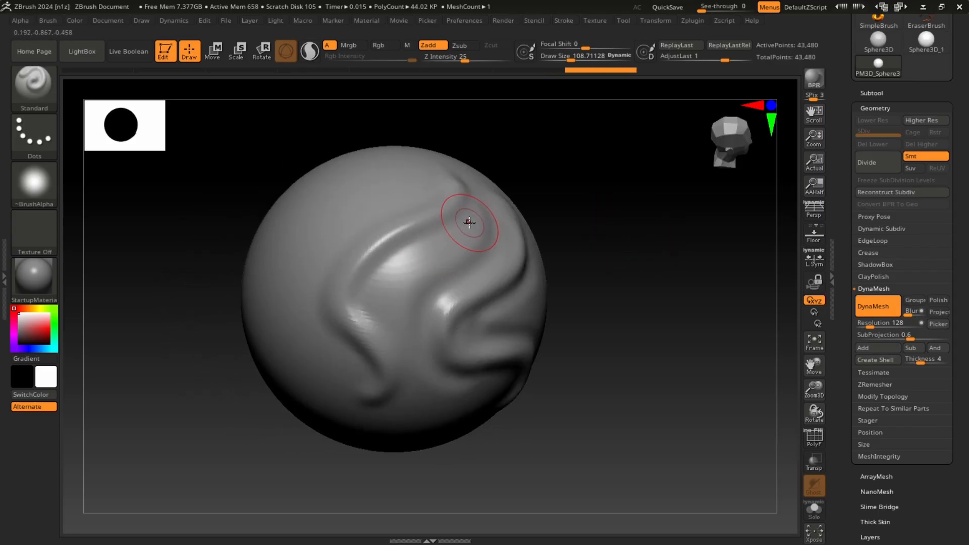
pyautogui.moveTo(463, 216)
pyautogui.mouseDown()
pyautogui.moveTo(401, 263)
pyautogui.moveTo(368, 320)
pyautogui.moveTo(403, 376)
pyautogui.mouseUp()
# Switch to ClayBuildup at a draw size of about 274 and sculpt a wide angular band beside the ridges
pyautogui.press('b')
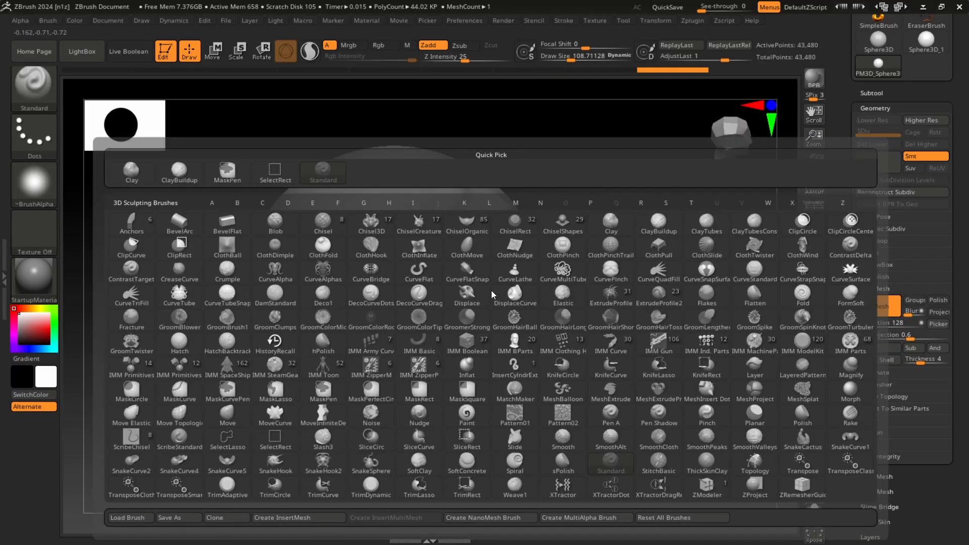
pyautogui.press('c')
pyautogui.press('b')
pyautogui.press('s')
pyautogui.moveTo(574, 210)
pyautogui.mouseDown()
pyautogui.moveTo(591, 210)
pyautogui.moveTo(610, 233)
pyautogui.mouseUp()
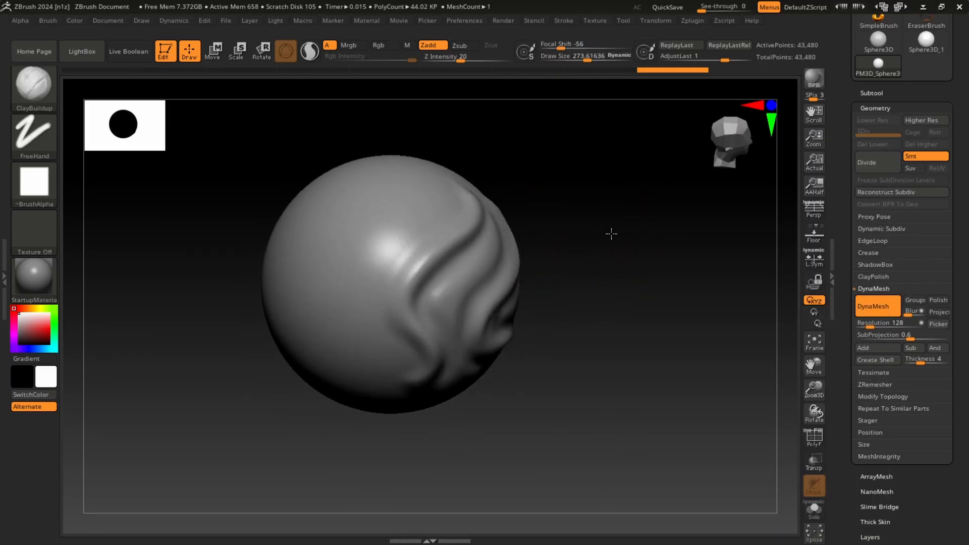
pyautogui.moveTo(378, 201); pyautogui.dragTo(347, 212)
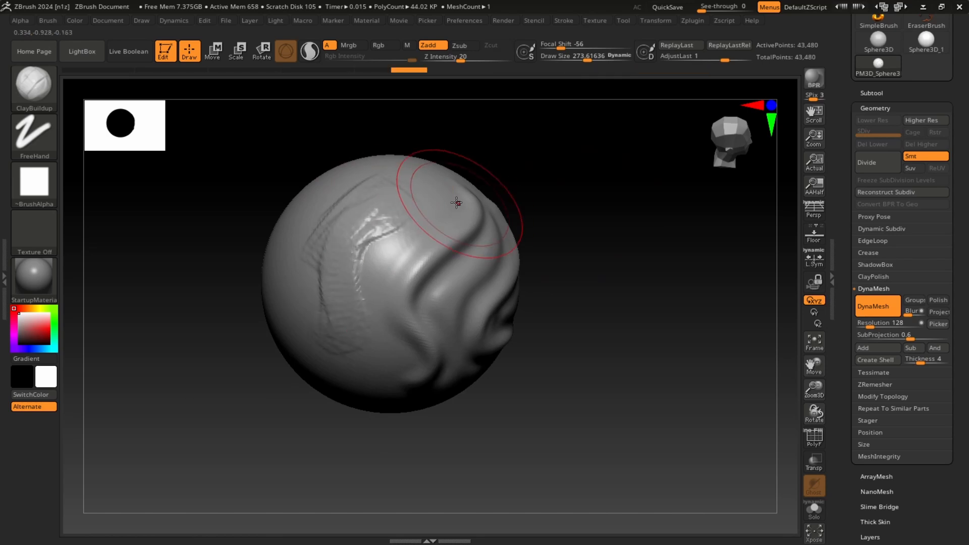
# Reduce the draw size to about 129 and sculpt a small circular ring between the angular band and the ridges
pyautogui.press('s')
pyautogui.moveTo(457, 206)
pyautogui.mouseDown()
pyautogui.moveTo(443, 207)
pyautogui.moveTo(601, 190)
pyautogui.mouseUp()
pyautogui.moveTo(403, 268)
pyautogui.mouseDown()
pyautogui.moveTo(388, 263)
pyautogui.moveTo(404, 273)
pyautogui.mouseUp()
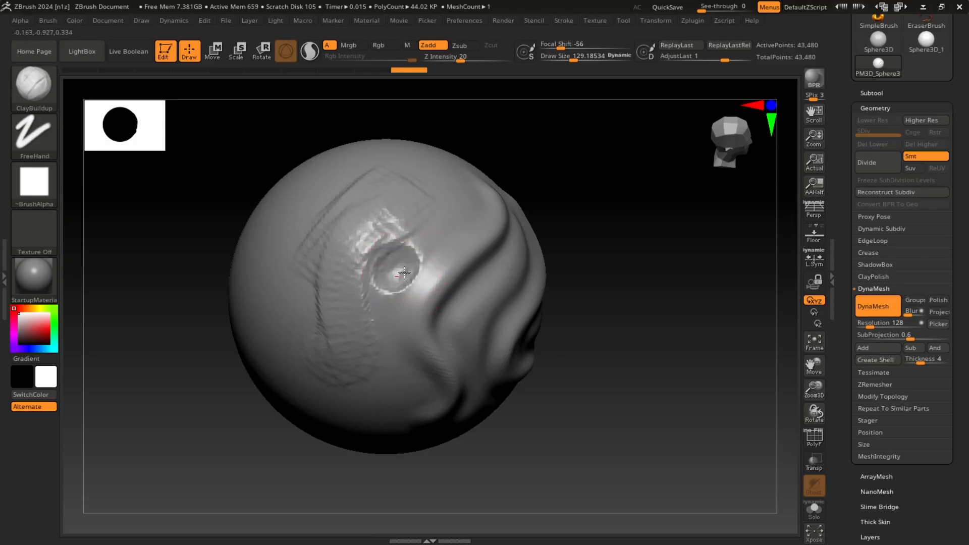
pyautogui.moveTo(555, 233)
pyautogui.mouseDown()
pyautogui.moveTo(623, 217)
pyautogui.moveTo(620, 231)
pyautogui.moveTo(591, 219)
pyautogui.moveTo(475, 276)
pyautogui.mouseUp()
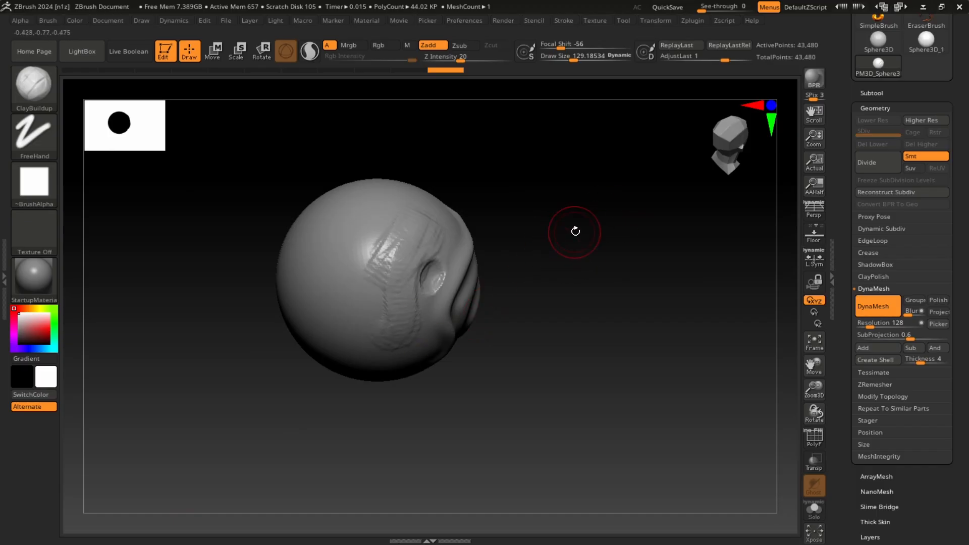
# Switch to the Move brush at a draw size of about 366 and pull the ridged side of the sphere outward
pyautogui.moveTo(575, 231)
pyautogui.mouseDown()
pyautogui.moveTo(592, 229)
pyautogui.moveTo(580, 264)
pyautogui.mouseUp()
pyautogui.press('b')
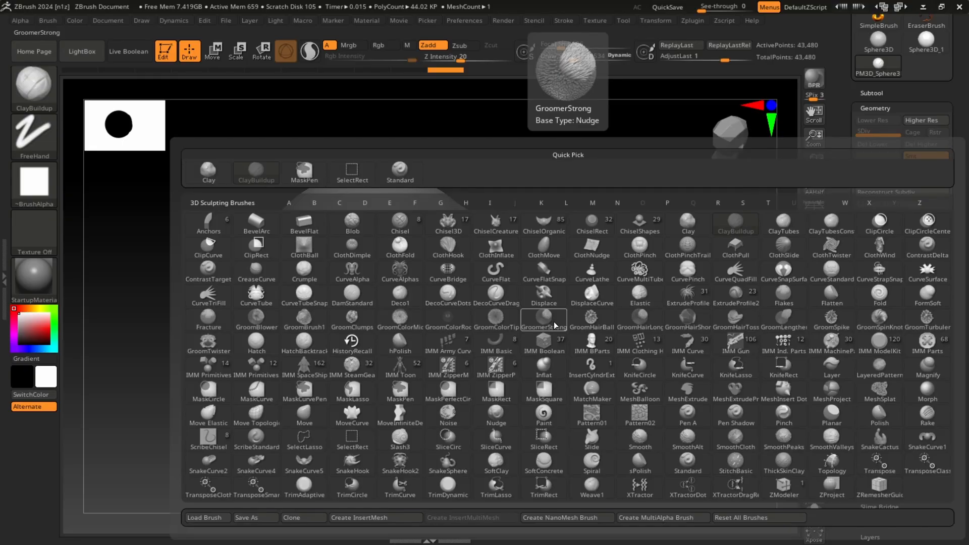
pyautogui.press('m')
pyautogui.press('v')
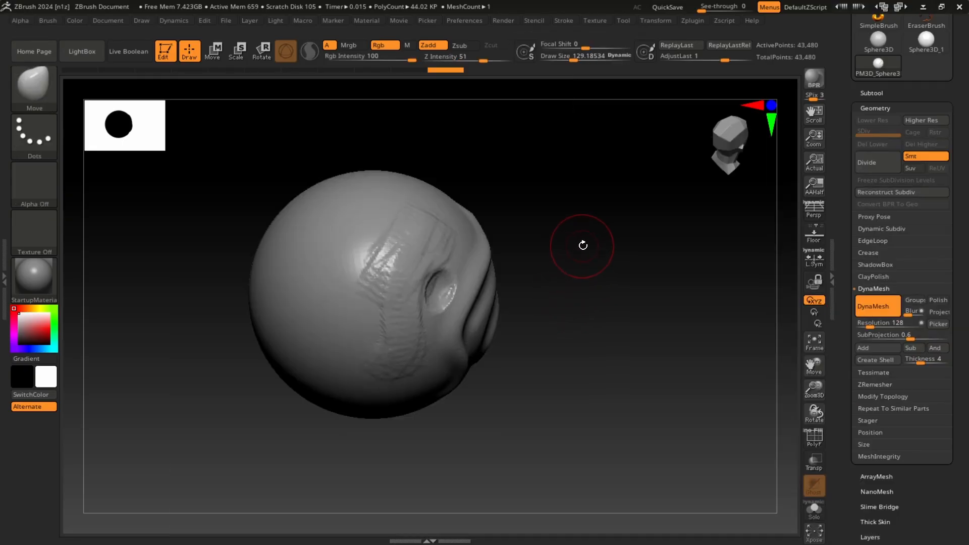
pyautogui.moveTo(582, 245); pyautogui.dragTo(595, 238)
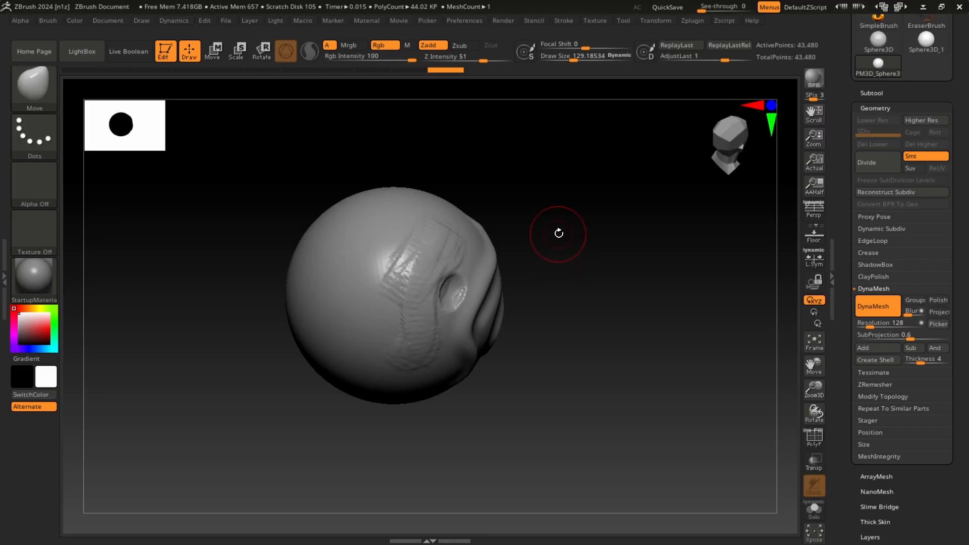
pyautogui.press('s')
pyautogui.moveTo(566, 241)
pyautogui.mouseDown()
pyautogui.moveTo(584, 245)
pyautogui.moveTo(595, 271)
pyautogui.moveTo(567, 259)
pyautogui.mouseUp()
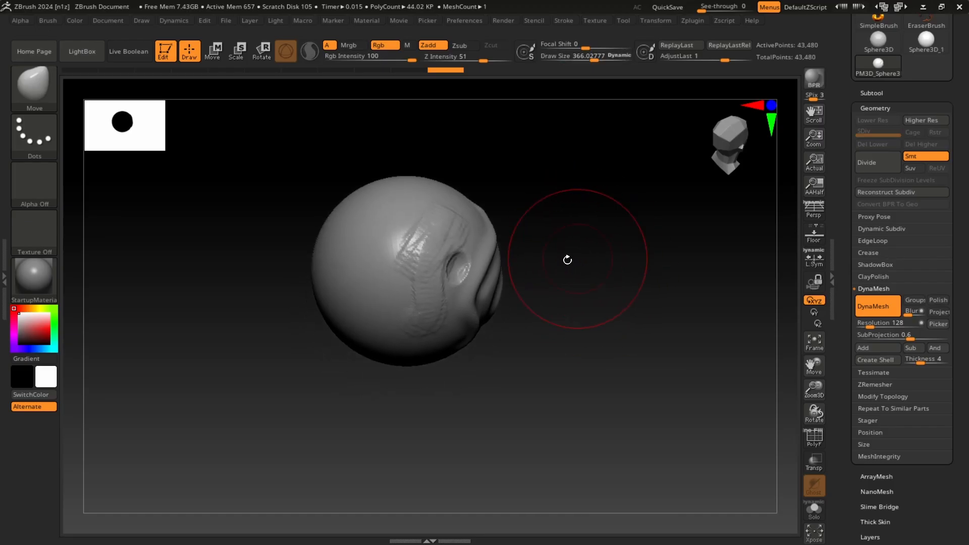
pyautogui.moveTo(503, 264); pyautogui.dragTo(520, 280)
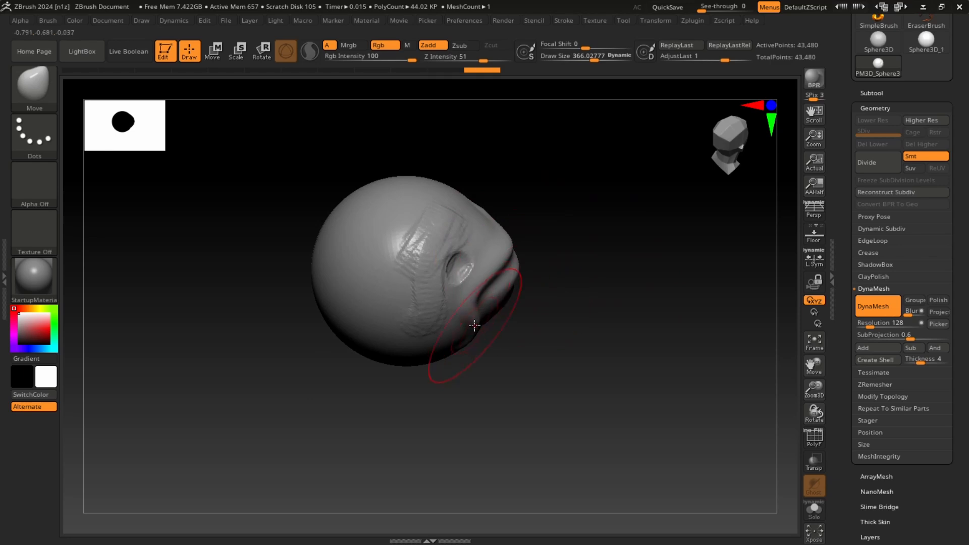
# Enlarge the Move brush to a draw size of about 591 and reshape the sphere into a tapered form
pyautogui.press('s')
pyautogui.moveTo(475, 324); pyautogui.dragTo(488, 325)
pyautogui.moveTo(480, 348)
pyautogui.mouseDown()
pyautogui.moveTo(498, 385)
pyautogui.moveTo(685, 233)
pyautogui.moveTo(655, 222)
pyautogui.moveTo(536, 256)
pyautogui.mouseUp()
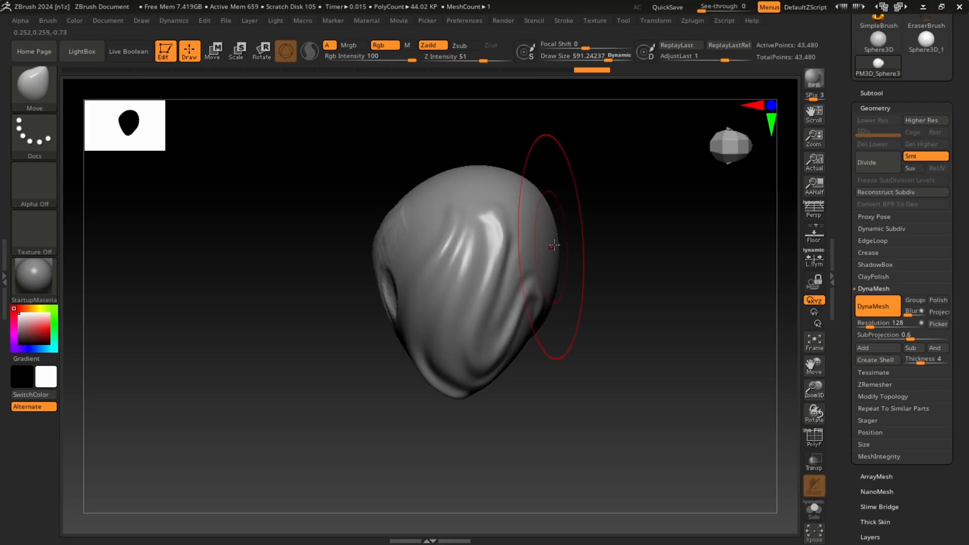
# Pull the side of the tapered form out into a corner and raise its ridged top with the Move brush
pyautogui.moveTo(591, 244); pyautogui.dragTo(648, 224)
pyautogui.moveTo(371, 240)
pyautogui.mouseDown()
pyautogui.moveTo(388, 243)
pyautogui.moveTo(174, 306)
pyautogui.mouseUp()
pyautogui.keyDown('alt'); pyautogui.moveTo(608, 234); pyautogui.dragTo(600, 214); pyautogui.keyUp('alt')
pyautogui.moveTo(378, 324); pyautogui.dragTo(346, 411)
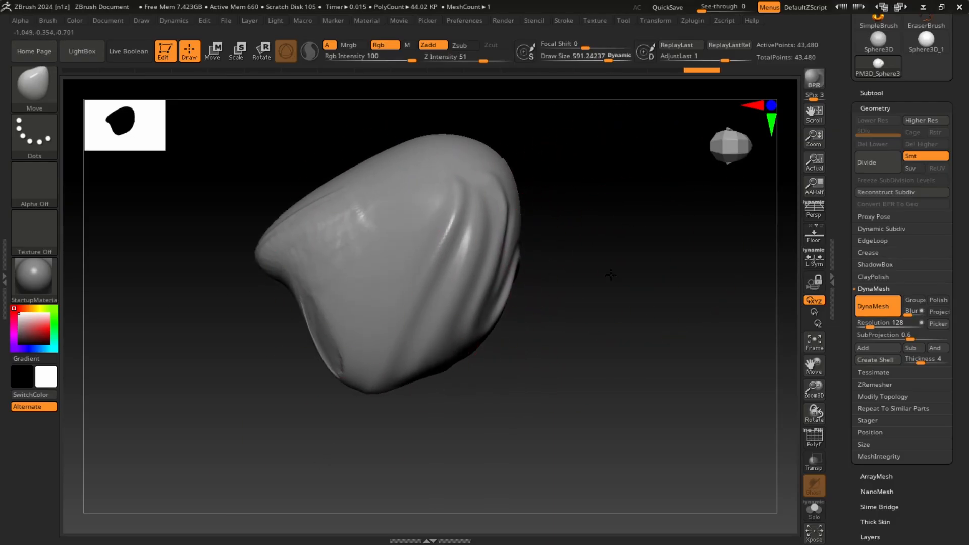
pyautogui.moveTo(612, 275)
pyautogui.mouseDown()
pyautogui.moveTo(599, 264)
pyautogui.moveTo(586, 195)
pyautogui.moveTo(629, 186)
pyautogui.mouseUp()
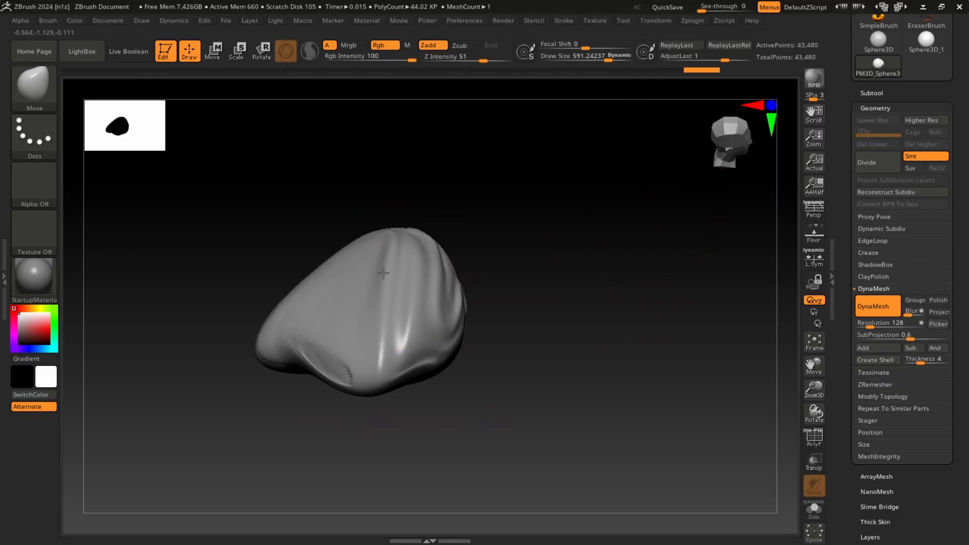
pyautogui.moveTo(389, 269); pyautogui.dragTo(399, 220)
# Stretch the smooth rounded side of the form farther outward with the Move brush
pyautogui.moveTo(510, 188)
pyautogui.mouseDown()
pyautogui.moveTo(583, 217)
pyautogui.moveTo(587, 194)
pyautogui.mouseUp()
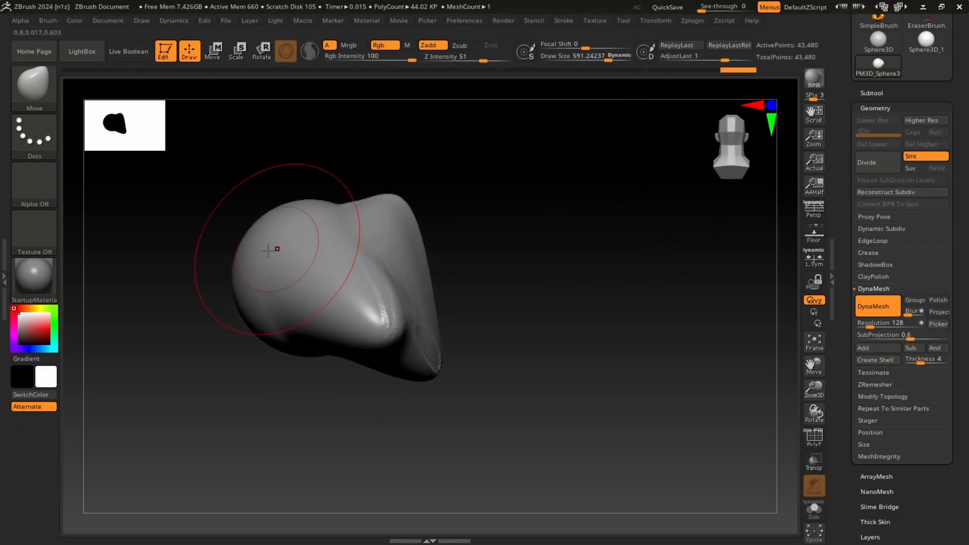
pyautogui.moveTo(275, 249); pyautogui.dragTo(180, 266)
pyautogui.moveTo(561, 196); pyautogui.dragTo(537, 277)
pyautogui.moveTo(428, 276)
pyautogui.mouseDown()
pyautogui.moveTo(454, 277)
pyautogui.moveTo(432, 283)
pyautogui.mouseUp()
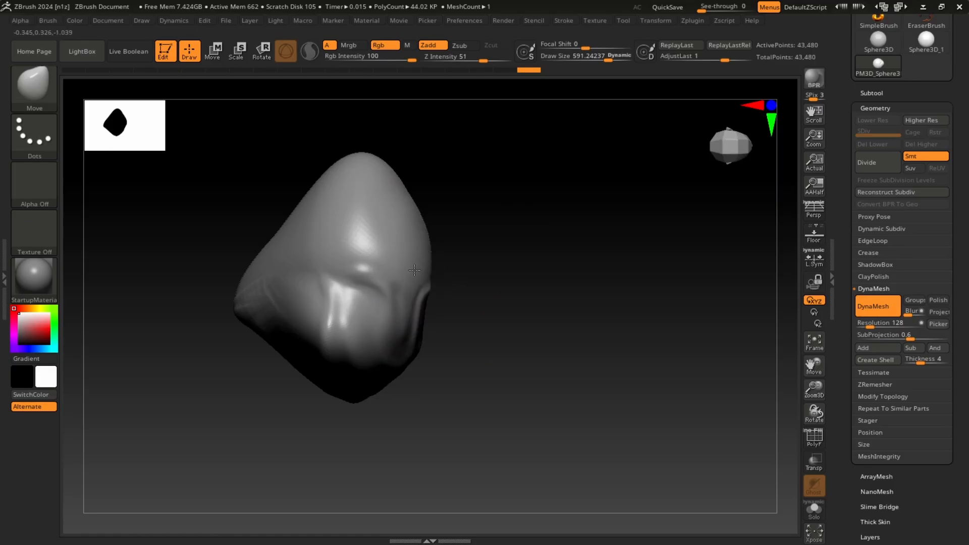
# Step back through the latest Move edits in the undo history and push the protruding lower side inward
pyautogui.click(555, 71)
pyautogui.moveTo(555, 71); pyautogui.dragTo(463, 80)
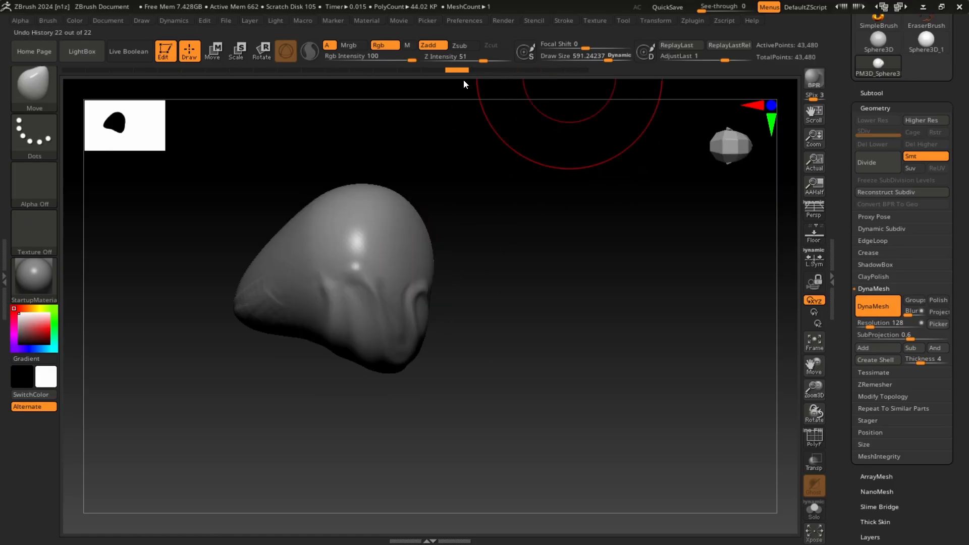
pyautogui.keyDown('ctrl'); pyautogui.moveTo(529, 190); pyautogui.dragTo(547, 197, button='right'); pyautogui.keyUp('ctrl')
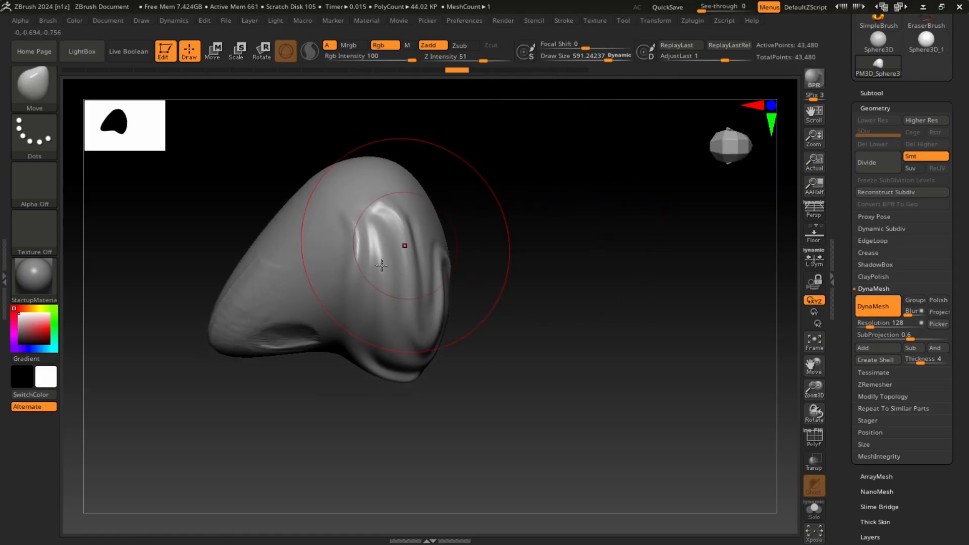
pyautogui.moveTo(259, 319); pyautogui.dragTo(321, 227)
pyautogui.moveTo(506, 184)
pyautogui.mouseDown()
pyautogui.moveTo(469, 207)
pyautogui.moveTo(514, 264)
pyautogui.mouseUp()
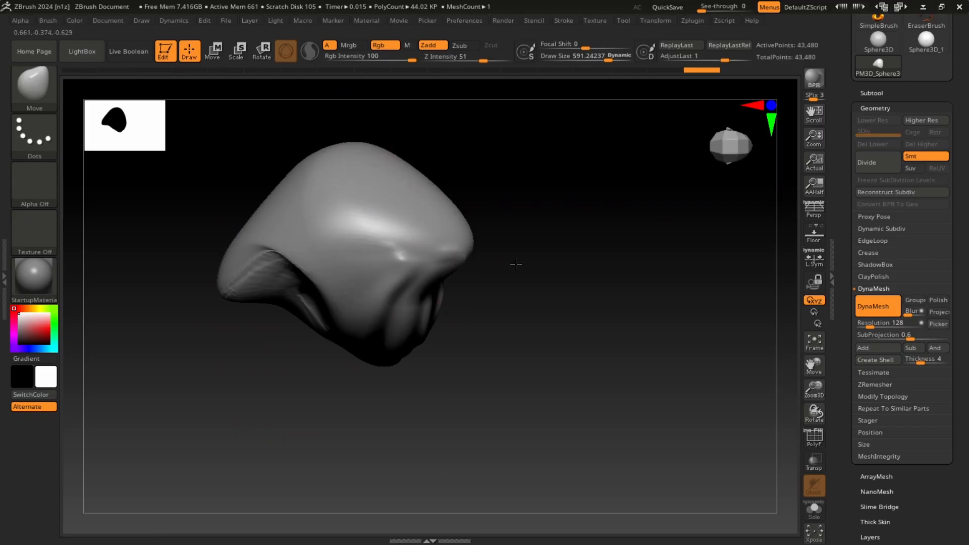
pyautogui.moveTo(583, 274)
pyautogui.mouseDown()
pyautogui.moveTo(621, 244)
pyautogui.moveTo(552, 338)
pyautogui.mouseUp()
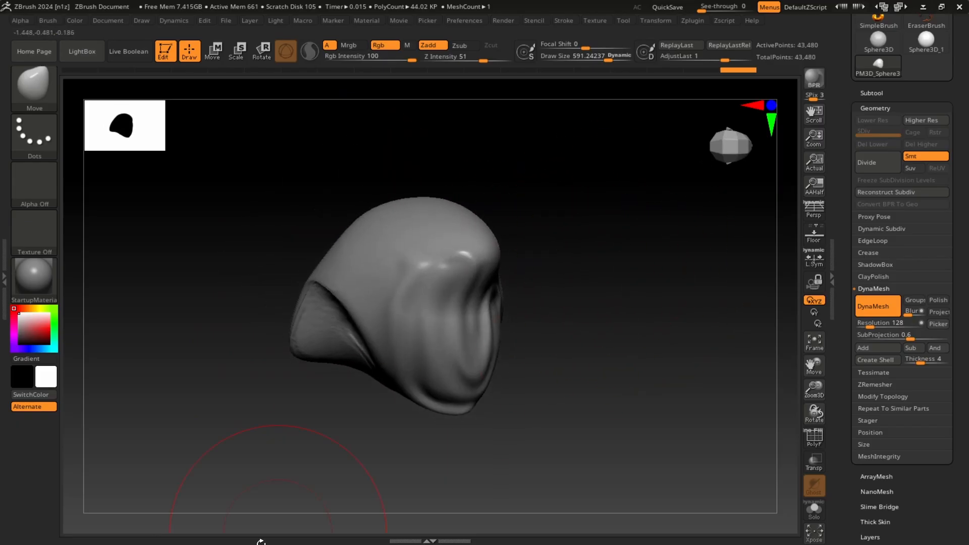
# Switch to the TrimDynamic brush at a draw size of about 289 and flatten the area above the ridges
pyautogui.press('b')
pyautogui.press('t')
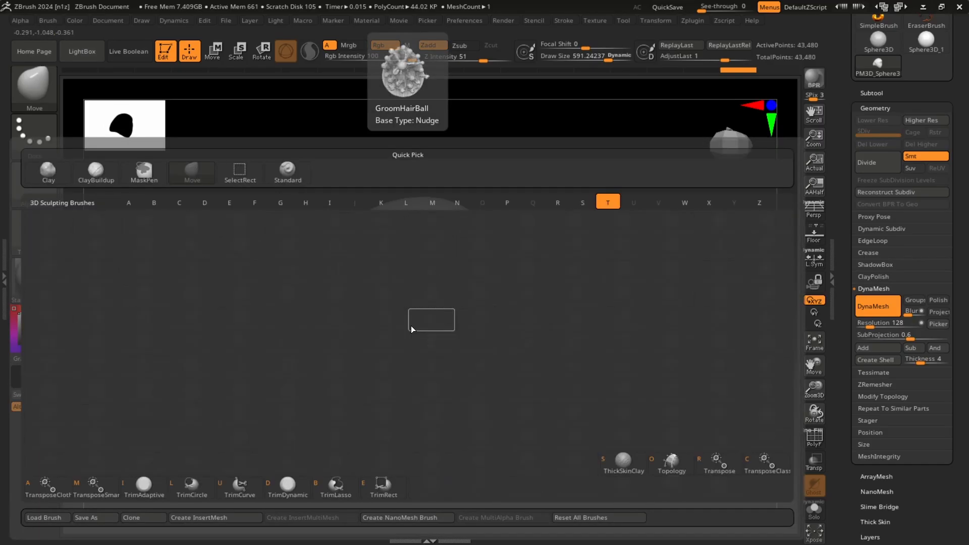
pyautogui.press('d')
pyautogui.press('[')
pyautogui.press('[')
pyautogui.press('[')
pyautogui.moveTo(555, 216)
pyautogui.mouseDown()
pyautogui.moveTo(585, 235)
pyautogui.moveTo(567, 253)
pyautogui.mouseUp()
pyautogui.moveTo(568, 217)
pyautogui.mouseDown()
pyautogui.moveTo(599, 227)
pyautogui.moveTo(607, 205)
pyautogui.moveTo(586, 181)
pyautogui.moveTo(442, 262)
pyautogui.moveTo(570, 229)
pyautogui.mouseUp()
pyautogui.moveTo(482, 262)
pyautogui.mouseDown()
pyautogui.moveTo(461, 246)
pyautogui.moveTo(497, 279)
pyautogui.mouseUp()
# Trim further flat facets into the rounded brow above the ridges with TrimDynamic
pyautogui.moveTo(613, 169)
pyautogui.mouseDown()
pyautogui.moveTo(614, 188)
pyautogui.moveTo(614, 173)
pyautogui.moveTo(598, 162)
pyautogui.mouseUp()
pyautogui.moveTo(506, 234)
pyautogui.mouseDown()
pyautogui.moveTo(494, 227)
pyautogui.moveTo(514, 225)
pyautogui.mouseUp()
pyautogui.moveTo(598, 199)
pyautogui.mouseDown()
pyautogui.moveTo(614, 195)
pyautogui.moveTo(428, 303)
pyautogui.moveTo(374, 282)
pyautogui.moveTo(579, 219)
pyautogui.moveTo(577, 198)
pyautogui.moveTo(604, 206)
pyautogui.moveTo(453, 227)
pyautogui.moveTo(453, 218)
pyautogui.mouseUp()
pyautogui.moveTo(562, 206); pyautogui.dragTo(515, 242)
pyautogui.moveTo(458, 214)
pyautogui.mouseDown()
pyautogui.moveTo(475, 196)
pyautogui.moveTo(451, 218)
pyautogui.mouseUp()
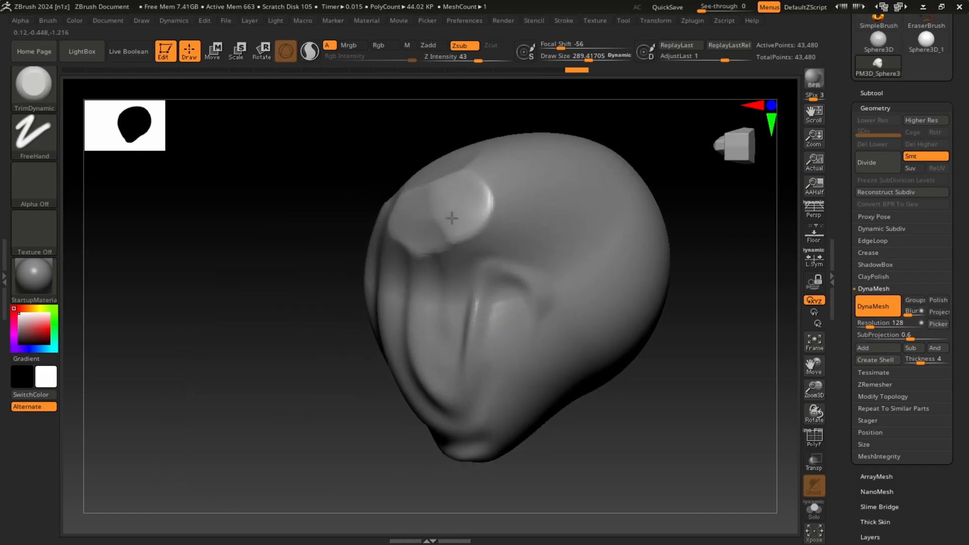
pyautogui.moveTo(315, 373); pyautogui.dragTo(560, 348)
pyautogui.moveTo(681, 262)
pyautogui.keyDown('alt'); pyautogui.mouseDown()
pyautogui.moveTo(662, 249)
pyautogui.moveTo(681, 256)
pyautogui.moveTo(588, 260)
pyautogui.mouseUp(); pyautogui.keyUp('alt')
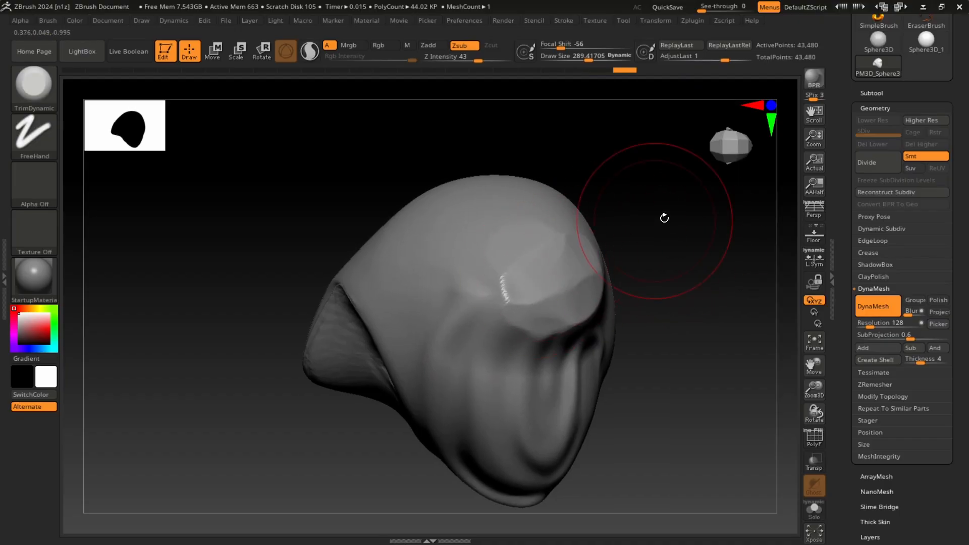
# Step back through the undo history to restore the plain sphere
pyautogui.moveTo(663, 217)
pyautogui.mouseDown()
pyautogui.moveTo(646, 227)
pyautogui.moveTo(659, 221)
pyautogui.mouseUp()
pyautogui.moveTo(688, 226)
pyautogui.mouseDown()
pyautogui.moveTo(686, 214)
pyautogui.moveTo(716, 225)
pyautogui.moveTo(558, 216)
pyautogui.moveTo(679, 229)
pyautogui.moveTo(527, 238)
pyautogui.moveTo(489, 227)
pyautogui.moveTo(510, 216)
pyautogui.mouseUp()
pyautogui.moveTo(646, 208)
pyautogui.keyDown('alt'); pyautogui.mouseDown()
pyautogui.moveTo(662, 232)
pyautogui.moveTo(414, 295)
pyautogui.mouseUp(); pyautogui.keyUp('alt')
pyautogui.moveTo(692, 78)
pyautogui.mouseDown()
pyautogui.moveTo(159, 98)
pyautogui.moveTo(98, 88)
pyautogui.mouseUp()
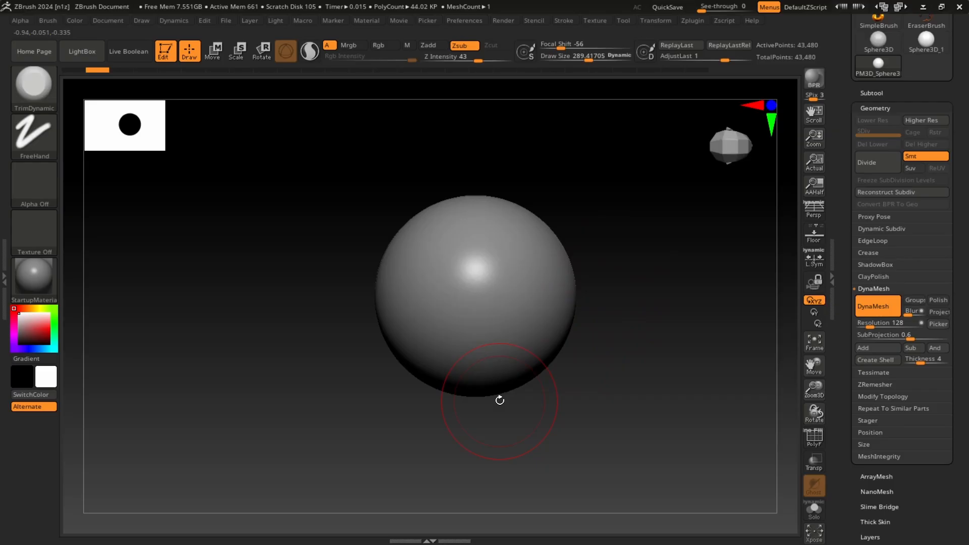
# Switch to ClayBuildup at a draw size of about 169 and sculpt a broad curved band on the sphere
pyautogui.press('b')
pyautogui.press('c')
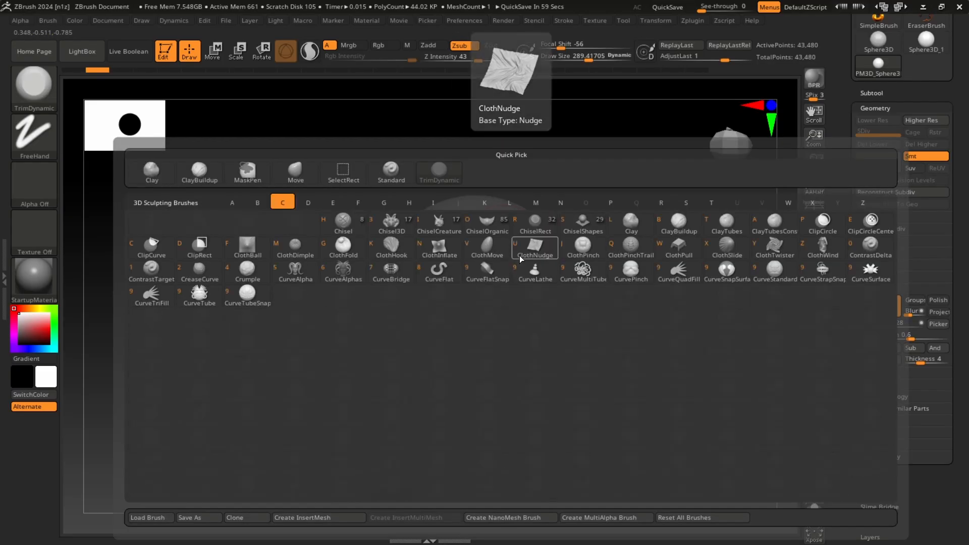
pyautogui.press('b')
pyautogui.keyDown('alt'); pyautogui.moveTo(600, 218); pyautogui.dragTo(589, 212); pyautogui.keyUp('alt')
pyautogui.press('s')
pyautogui.moveTo(432, 236)
pyautogui.mouseDown()
pyautogui.moveTo(422, 236)
pyautogui.moveTo(406, 205)
pyautogui.mouseUp()
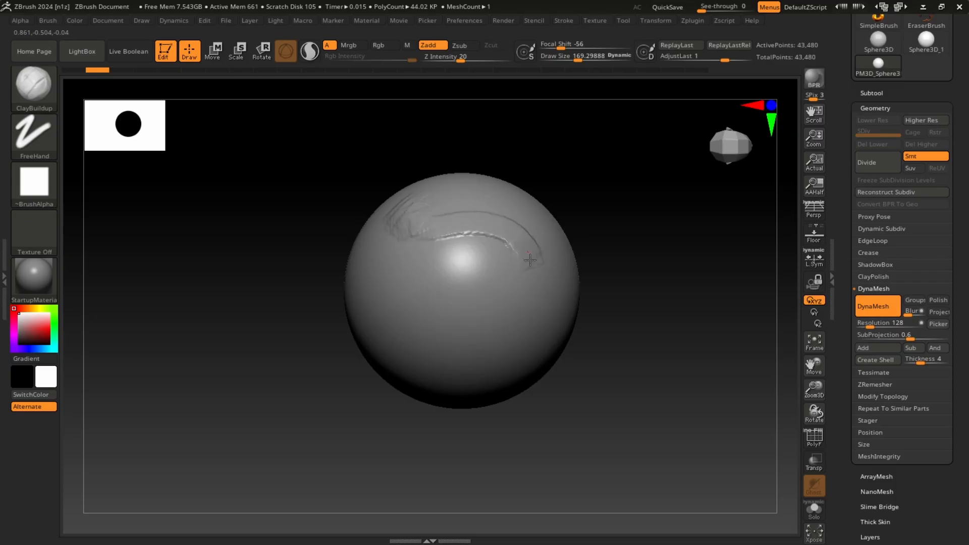
pyautogui.moveTo(529, 260); pyautogui.dragTo(449, 320)
pyautogui.click(477, 356)
# Sculpt a second, winding ClayBuildup band down the neighbouring side of the sphere
pyautogui.moveTo(595, 272)
pyautogui.mouseDown()
pyautogui.moveTo(645, 265)
pyautogui.moveTo(629, 258)
pyautogui.mouseUp()
pyautogui.moveTo(354, 189)
pyautogui.mouseDown()
pyautogui.moveTo(399, 273)
pyautogui.moveTo(412, 353)
pyautogui.mouseUp()
pyautogui.moveTo(589, 227); pyautogui.dragTo(432, 277)
# Carve a round hollow beside the curved band and raise a small patch next to the winding band
pyautogui.keyDown('alt'); pyautogui.moveTo(481, 248); pyautogui.dragTo(494, 256); pyautogui.keyUp('alt')
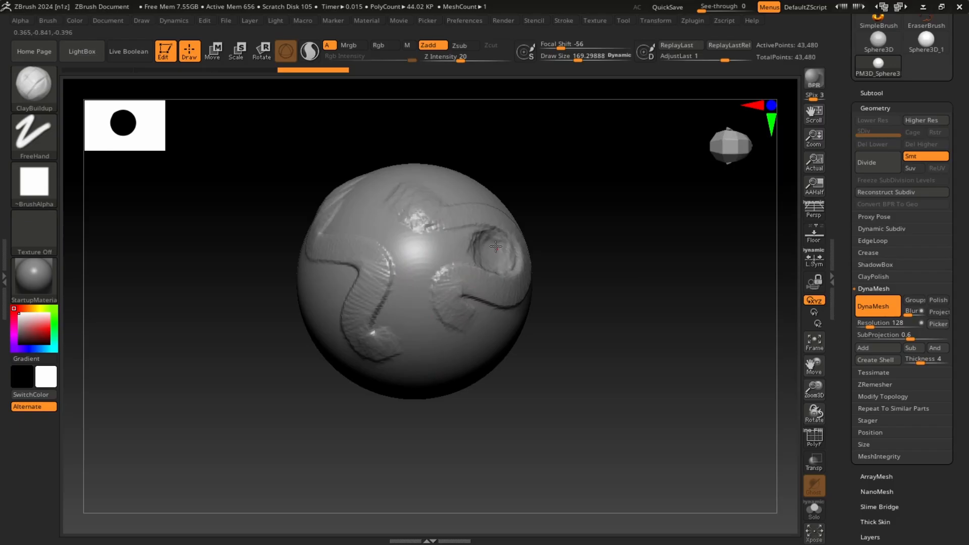
pyautogui.moveTo(640, 218)
pyautogui.keyDown('alt'); pyautogui.mouseDown()
pyautogui.moveTo(621, 221)
pyautogui.moveTo(613, 208)
pyautogui.mouseUp(); pyautogui.keyUp('alt')
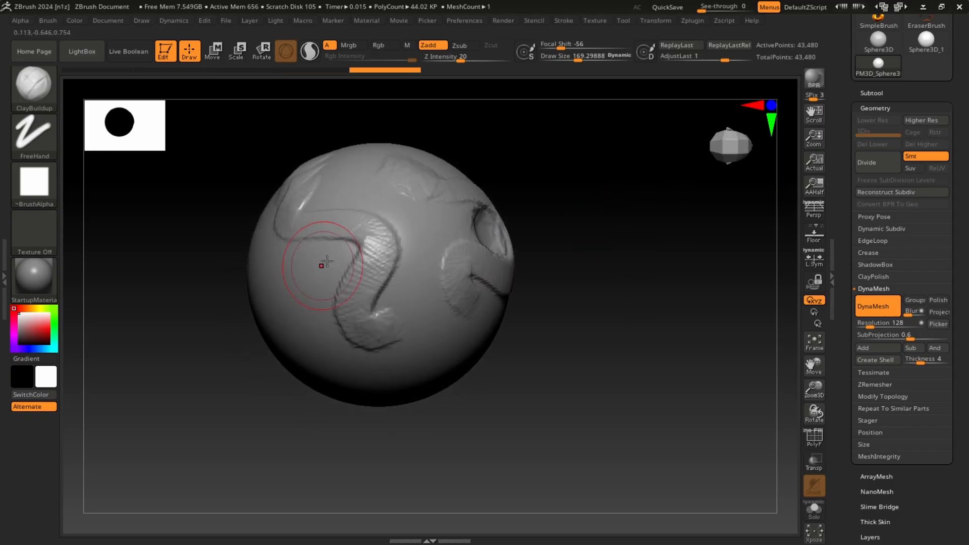
pyautogui.moveTo(325, 258); pyautogui.dragTo(337, 263)
pyautogui.moveTo(613, 212)
pyautogui.keyDown('alt'); pyautogui.mouseDown()
pyautogui.moveTo(603, 181)
pyautogui.moveTo(591, 234)
pyautogui.mouseUp(); pyautogui.keyUp('alt')
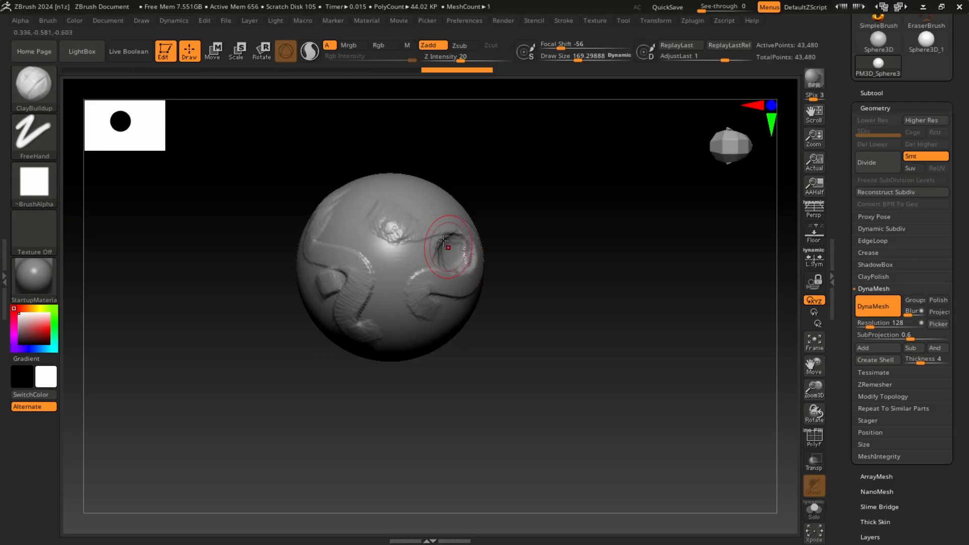
pyautogui.moveTo(435, 247); pyautogui.dragTo(433, 255)
# With left-right symmetry active, sculpt mirrored S-shaped bands on the sphere's front and build up their inner edges
pyautogui.moveTo(584, 201)
pyautogui.mouseDown()
pyautogui.moveTo(534, 191)
pyautogui.moveTo(733, 151)
pyautogui.mouseUp()
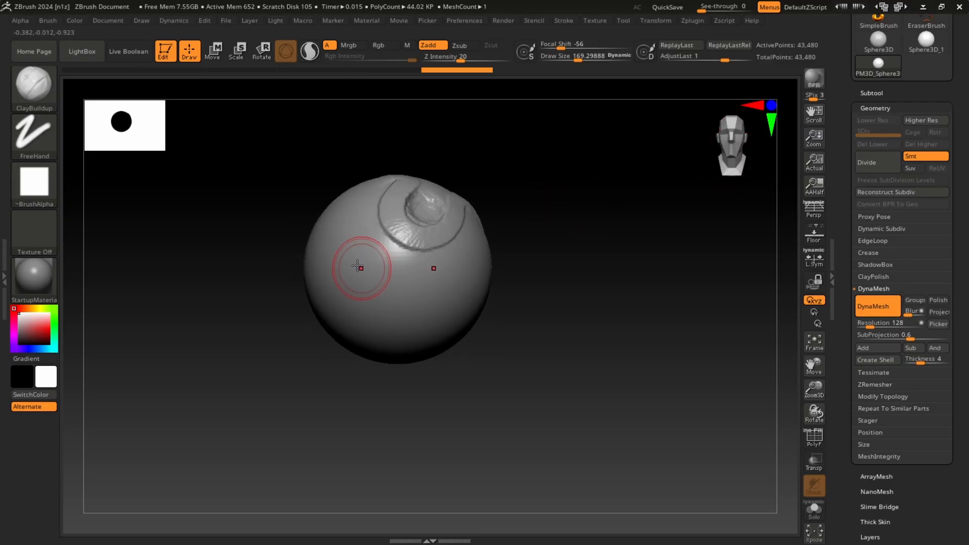
pyautogui.moveTo(344, 263); pyautogui.dragTo(338, 306)
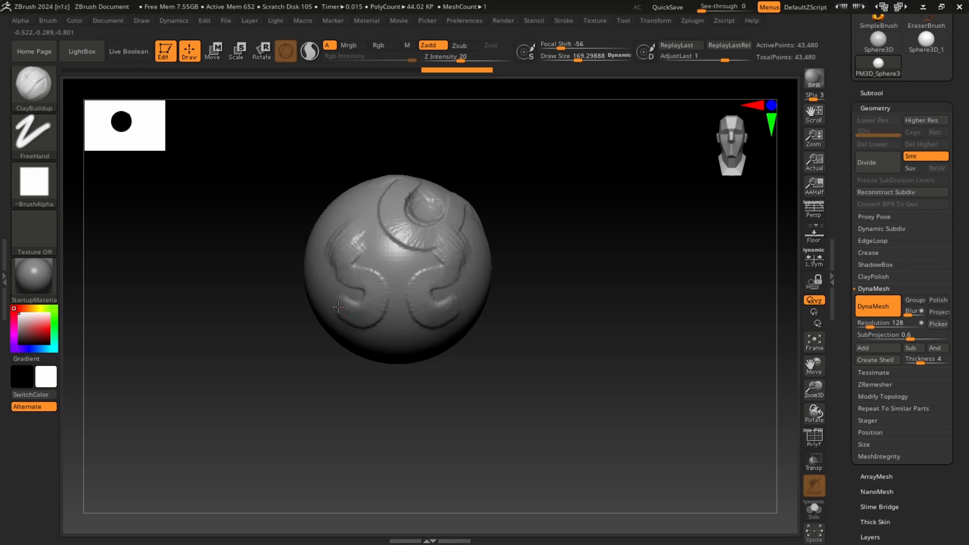
pyautogui.moveTo(344, 223)
pyautogui.mouseDown()
pyautogui.moveTo(351, 214)
pyautogui.moveTo(348, 240)
pyautogui.moveTo(380, 296)
pyautogui.moveTo(359, 206)
pyautogui.moveTo(381, 274)
pyautogui.mouseUp()
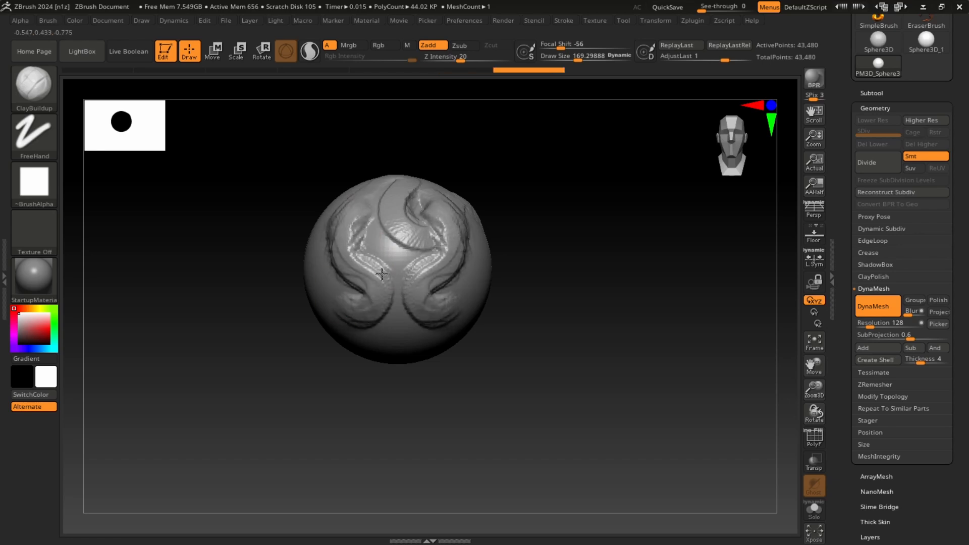
pyautogui.keyDown('alt'); pyautogui.moveTo(546, 199); pyautogui.dragTo(618, 223); pyautogui.keyUp('alt')
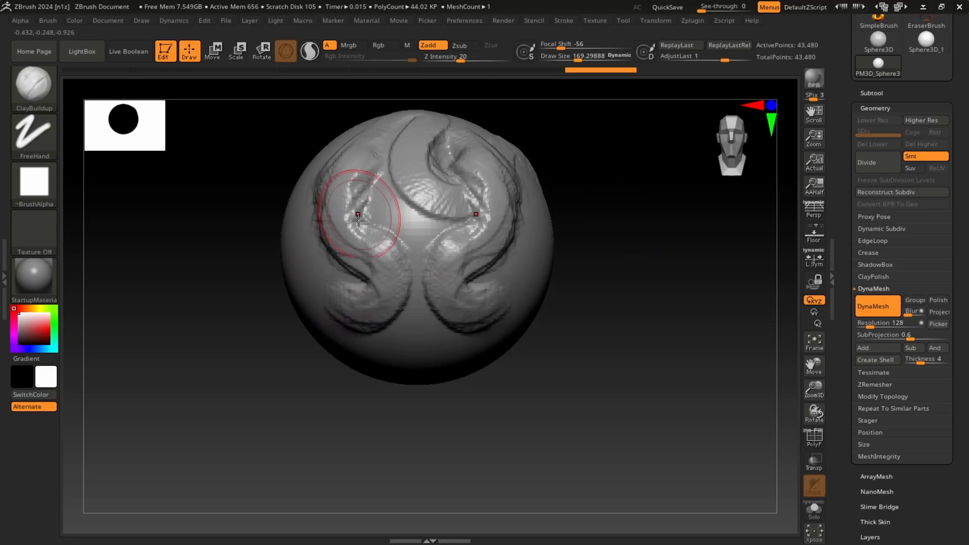
pyautogui.moveTo(358, 214)
pyautogui.mouseDown()
pyautogui.moveTo(372, 262)
pyautogui.moveTo(394, 270)
pyautogui.mouseUp()
# Extend the mirrored bands around the sides of the sphere as thick curved ridges
pyautogui.moveTo(651, 188)
pyautogui.keyDown('alt'); pyautogui.mouseDown()
pyautogui.moveTo(612, 201)
pyautogui.moveTo(628, 232)
pyautogui.mouseUp(); pyautogui.keyUp('alt')
pyautogui.moveTo(305, 261); pyautogui.dragTo(321, 290)
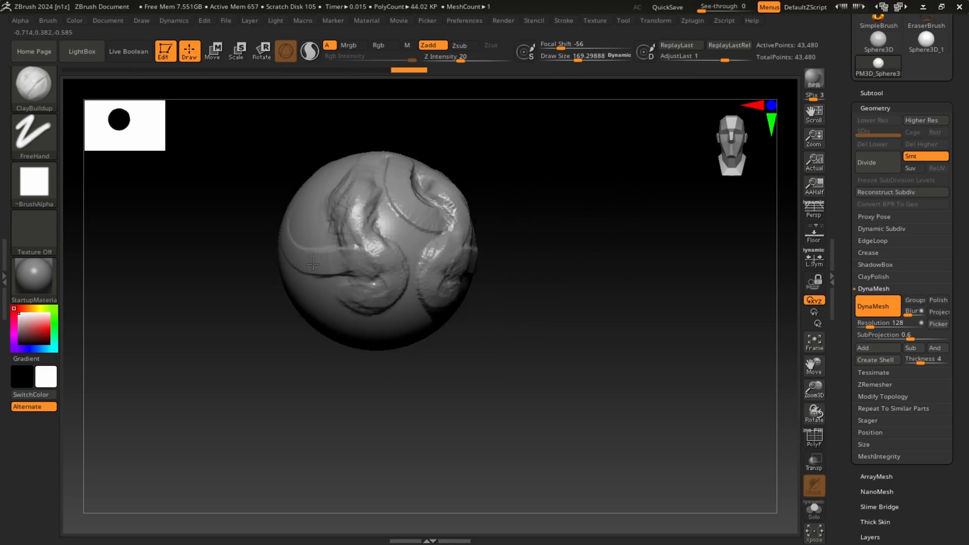
pyautogui.moveTo(310, 185)
pyautogui.mouseDown()
pyautogui.moveTo(298, 254)
pyautogui.moveTo(348, 304)
pyautogui.moveTo(376, 267)
pyautogui.moveTo(346, 317)
pyautogui.mouseUp()
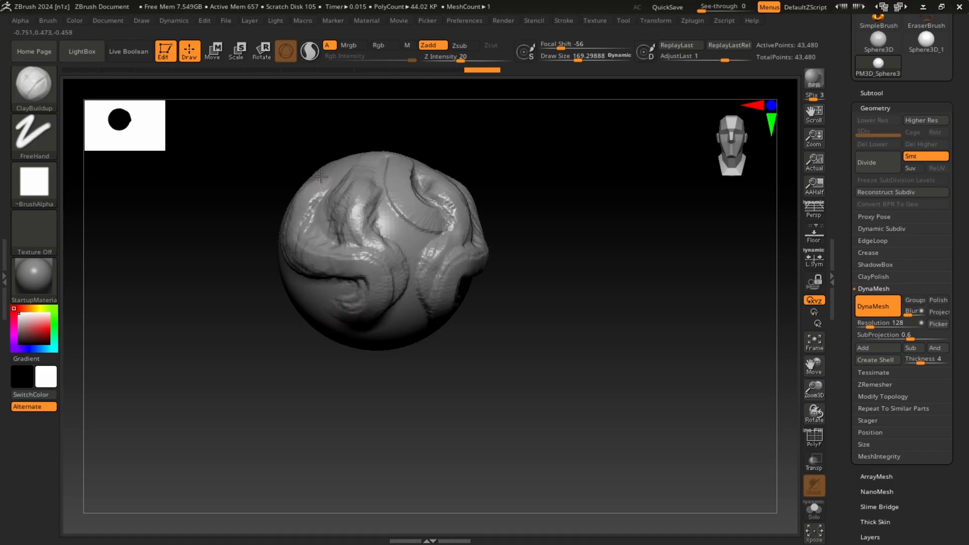
# Enlarge ClayBuildup to a draw size of about 258 and add volume over the mirrored side ridges
pyautogui.moveTo(575, 227)
pyautogui.mouseDown()
pyautogui.moveTo(570, 218)
pyautogui.moveTo(594, 231)
pyautogui.mouseUp()
pyautogui.press('s')
pyautogui.moveTo(577, 236); pyautogui.dragTo(580, 251)
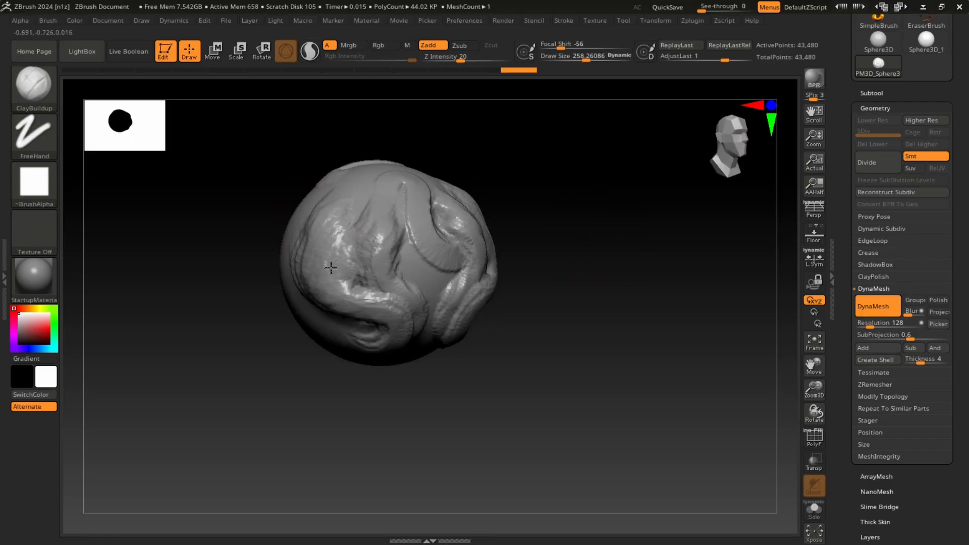
pyautogui.moveTo(590, 212)
pyautogui.mouseDown()
pyautogui.moveTo(621, 210)
pyautogui.moveTo(614, 193)
pyautogui.moveTo(630, 222)
pyautogui.mouseUp()
# Switch to the Move brush at a draw size of about 614 and pull the front underside downward
pyautogui.press('b')
pyautogui.press('m')
pyautogui.press('v')
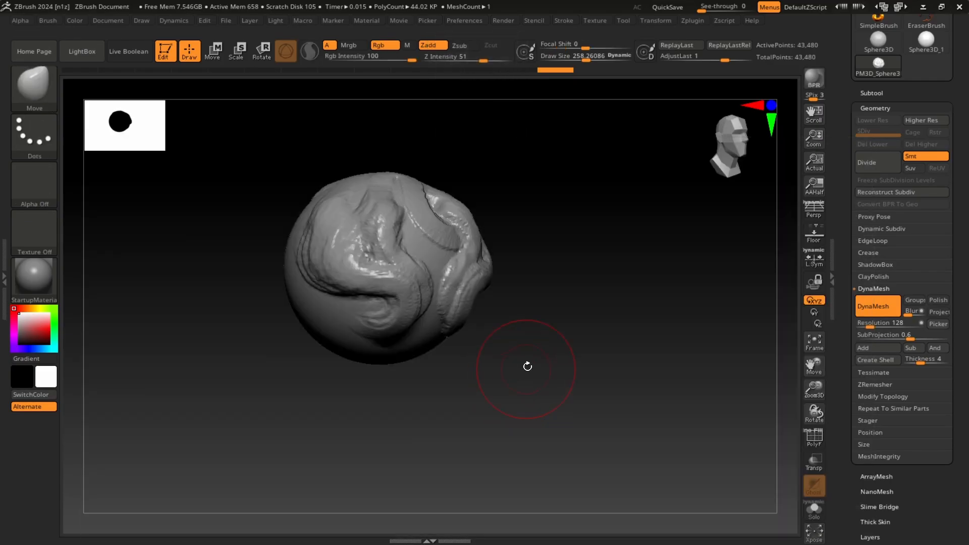
pyautogui.press('s')
pyautogui.moveTo(543, 268)
pyautogui.mouseDown()
pyautogui.moveTo(571, 287)
pyautogui.moveTo(529, 275)
pyautogui.mouseUp()
pyautogui.press('b')
pyautogui.press('m')
pyautogui.press('v')
pyautogui.moveTo(426, 301); pyautogui.dragTo(423, 377)
# Push the lower sides of the elongated form inward with the Move brush to narrow its jaw area
pyautogui.moveTo(493, 313); pyautogui.dragTo(475, 314)
pyautogui.moveTo(329, 303); pyautogui.dragTo(334, 296)
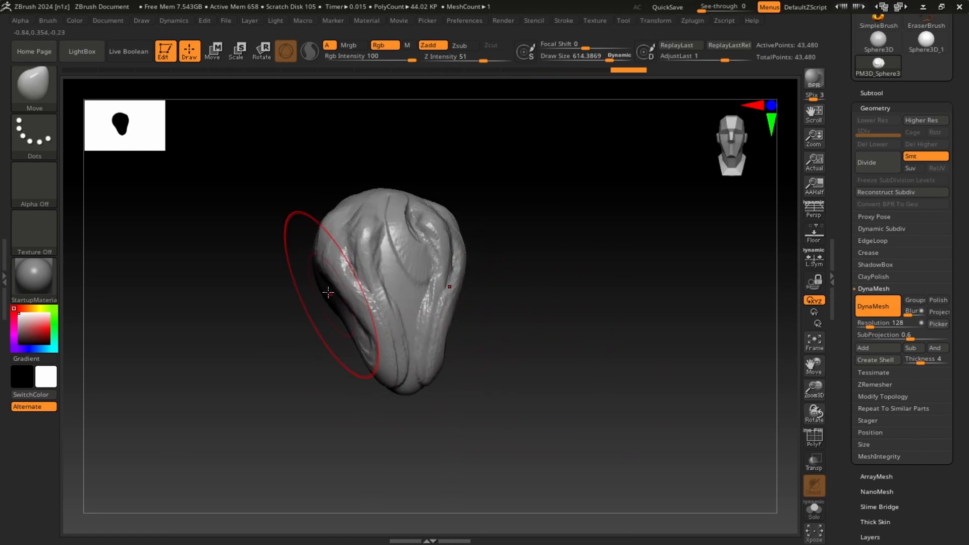
pyautogui.moveTo(552, 232); pyautogui.dragTo(408, 284)
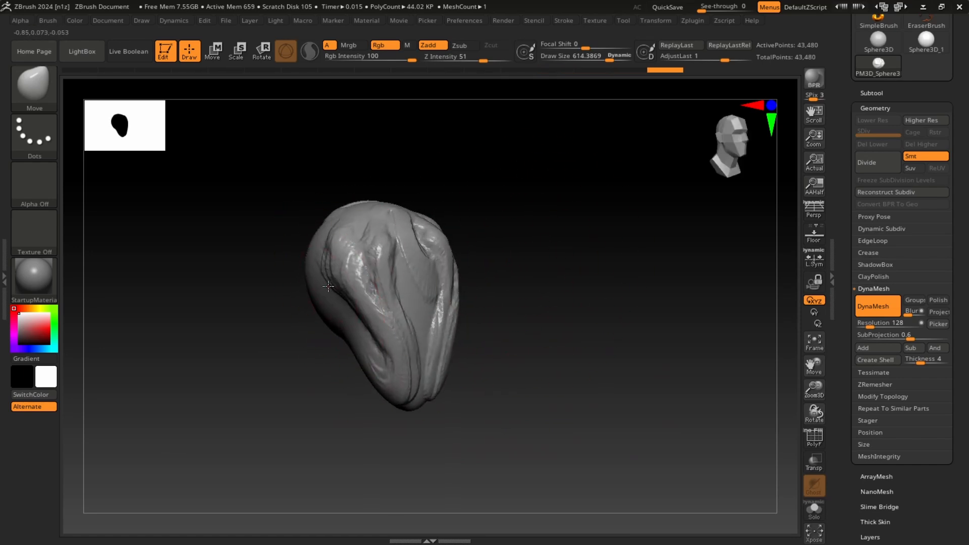
pyautogui.moveTo(328, 286); pyautogui.dragTo(334, 285)
pyautogui.moveTo(524, 235); pyautogui.dragTo(434, 272)
# Switch to ClayBuildup at a draw size of about 348 and build up mass across the lower front
pyautogui.moveTo(529, 242)
pyautogui.mouseDown()
pyautogui.moveTo(506, 240)
pyautogui.moveTo(555, 242)
pyautogui.moveTo(537, 250)
pyautogui.moveTo(562, 229)
pyautogui.moveTo(552, 234)
pyautogui.mouseUp()
pyautogui.press('s')
pyautogui.press('b')
pyautogui.press('c')
pyautogui.press('b')
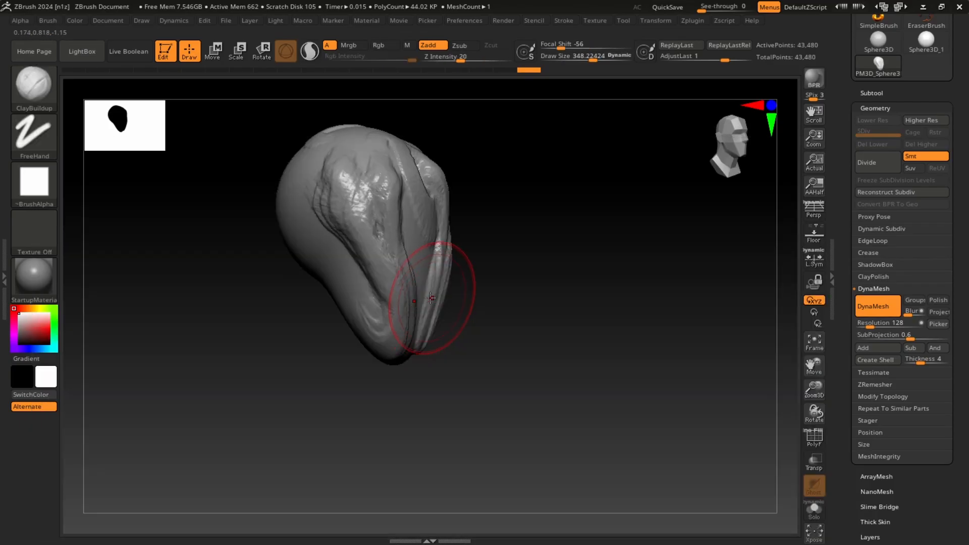
pyautogui.moveTo(423, 278)
pyautogui.mouseDown()
pyautogui.moveTo(417, 300)
pyautogui.moveTo(430, 323)
pyautogui.moveTo(431, 309)
pyautogui.moveTo(406, 309)
pyautogui.mouseUp()
# Reduce the draw size to about 188 and sculpt mirrored bands from the back of the sides toward the lower front
pyautogui.press('s')
pyautogui.moveTo(329, 255); pyautogui.dragTo(395, 296)
pyautogui.moveTo(321, 225); pyautogui.dragTo(389, 303)
pyautogui.moveTo(308, 204); pyautogui.dragTo(309, 212)
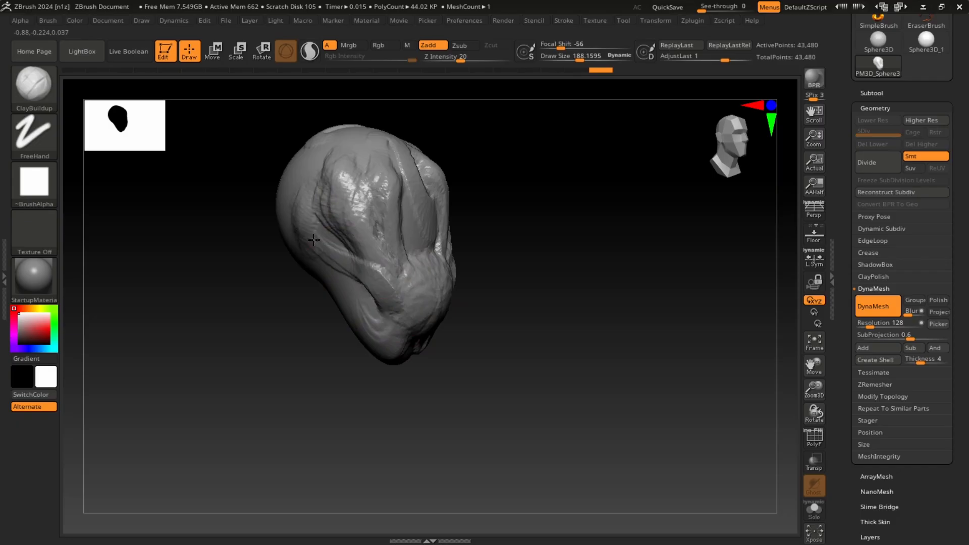
# Build up the lower front lobes and deepen the recess beneath the side bands with ClayBuildup
pyautogui.moveTo(372, 277); pyautogui.dragTo(392, 309)
pyautogui.moveTo(516, 247); pyautogui.dragTo(508, 246)
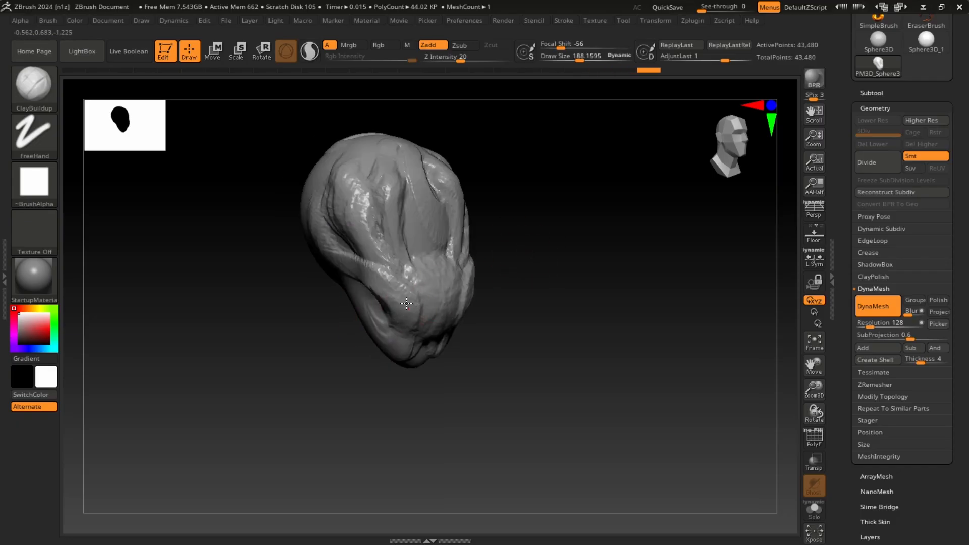
pyautogui.moveTo(405, 327); pyautogui.dragTo(403, 332)
pyautogui.moveTo(545, 271)
pyautogui.mouseDown()
pyautogui.moveTo(581, 277)
pyautogui.moveTo(591, 292)
pyautogui.mouseUp()
pyautogui.moveTo(385, 365)
pyautogui.mouseDown()
pyautogui.moveTo(333, 302)
pyautogui.moveTo(281, 212)
pyautogui.moveTo(255, 204)
pyautogui.moveTo(297, 277)
pyautogui.moveTo(344, 308)
pyautogui.mouseUp()
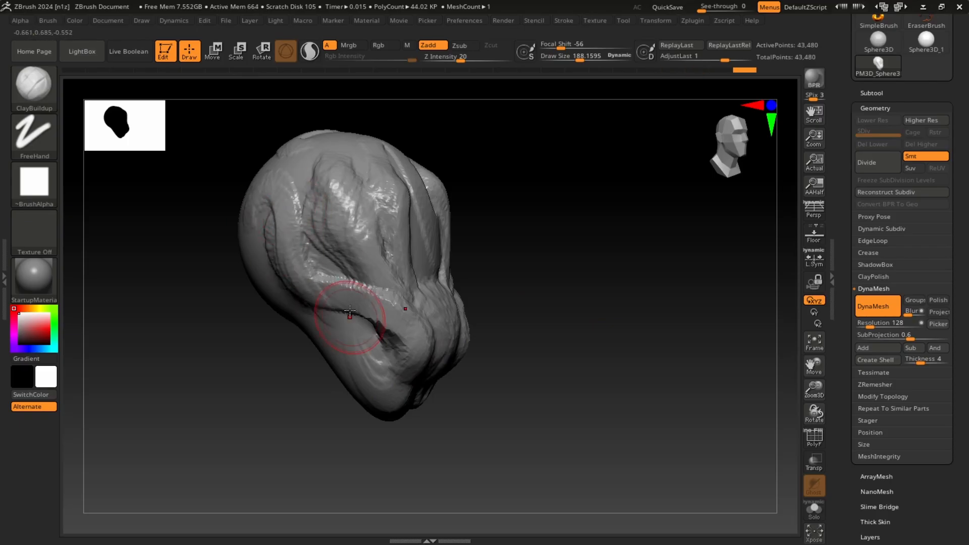
# Re-DynaMesh the stretched form and sculpt a band curling along the side into the lower front with ClayBuildup
pyautogui.keyDown('ctrl'); pyautogui.moveTo(575, 222); pyautogui.dragTo(561, 230); pyautogui.keyUp('ctrl')
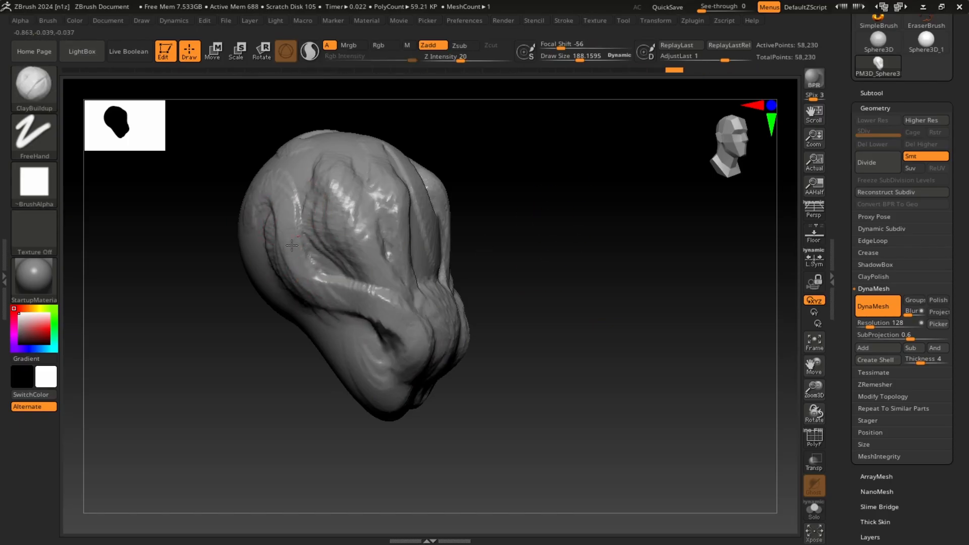
pyautogui.moveTo(351, 300); pyautogui.dragTo(401, 371)
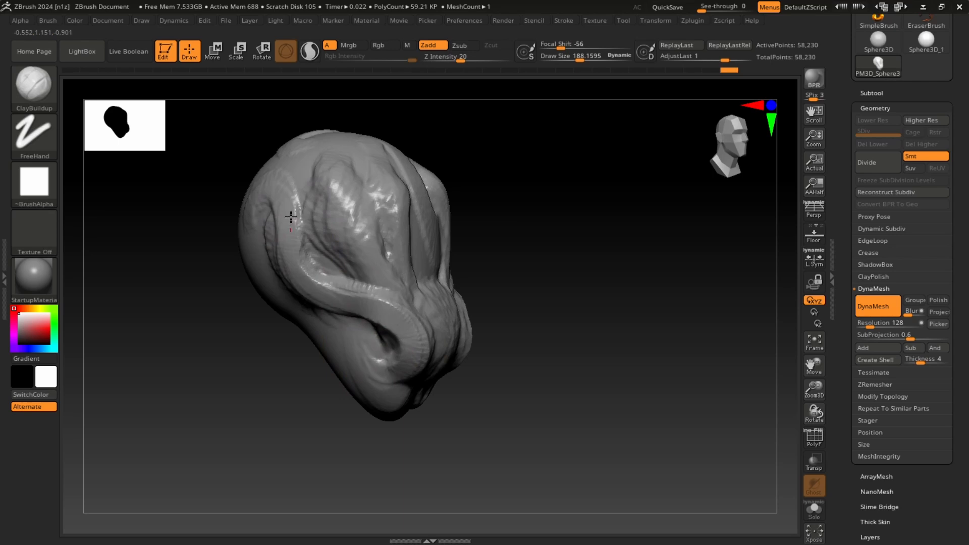
pyautogui.moveTo(290, 217); pyautogui.dragTo(255, 196)
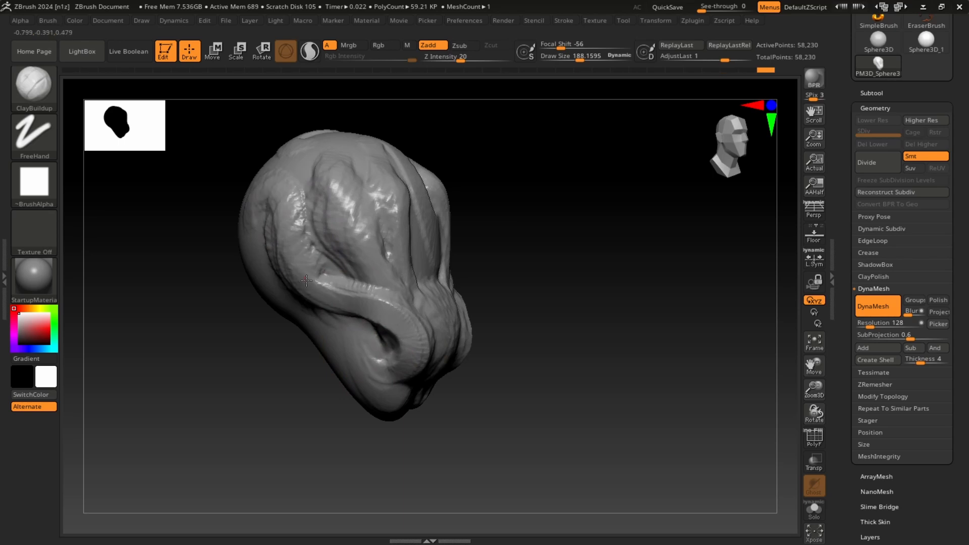
pyautogui.moveTo(575, 261); pyautogui.dragTo(529, 244)
pyautogui.moveTo(357, 263)
pyautogui.mouseDown()
pyautogui.moveTo(353, 219)
pyautogui.moveTo(356, 260)
pyautogui.mouseUp()
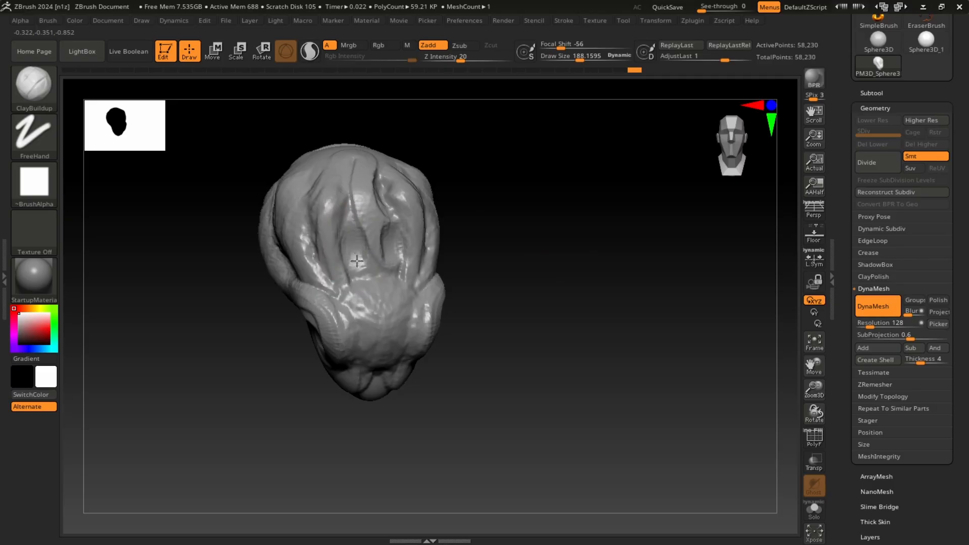
# Sculpt mirrored eye hollows and raised brow forms on the front of the head with ClayBuildup
pyautogui.moveTo(535, 217); pyautogui.dragTo(510, 200)
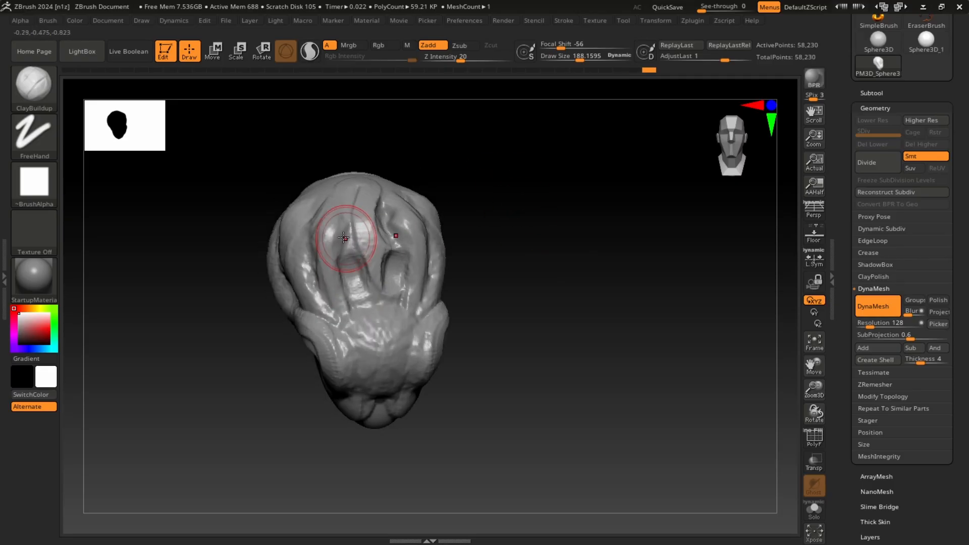
pyautogui.moveTo(571, 238); pyautogui.dragTo(555, 219)
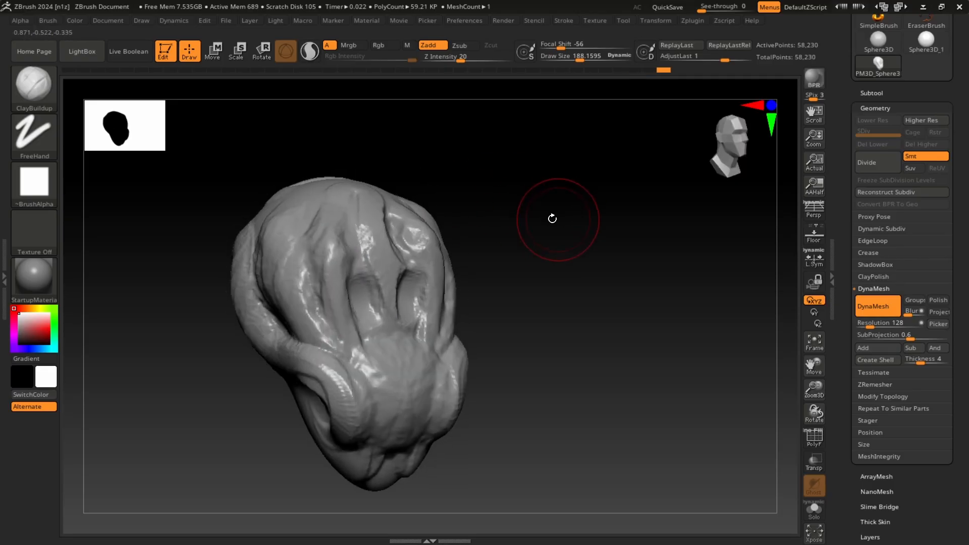
pyautogui.moveTo(360, 241); pyautogui.dragTo(359, 250)
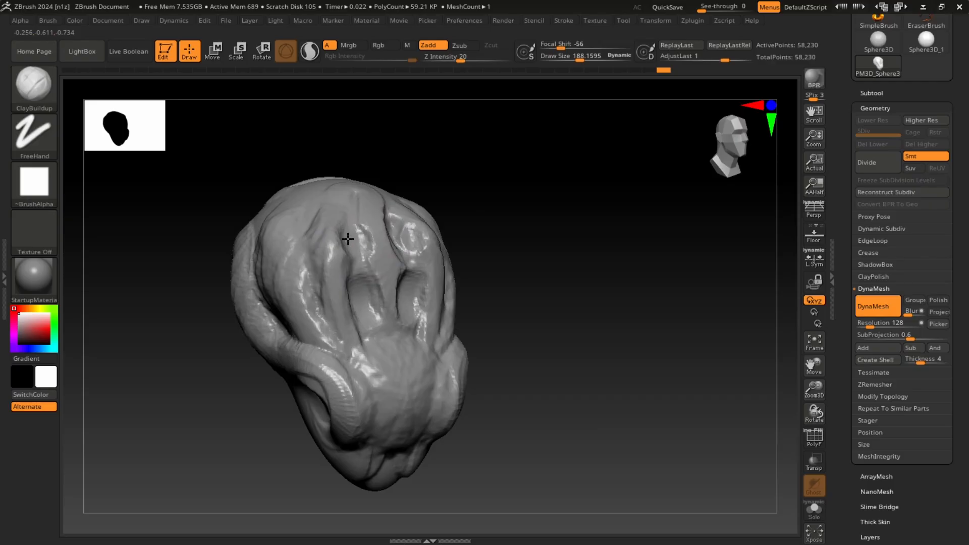
pyautogui.moveTo(520, 217); pyautogui.dragTo(540, 182)
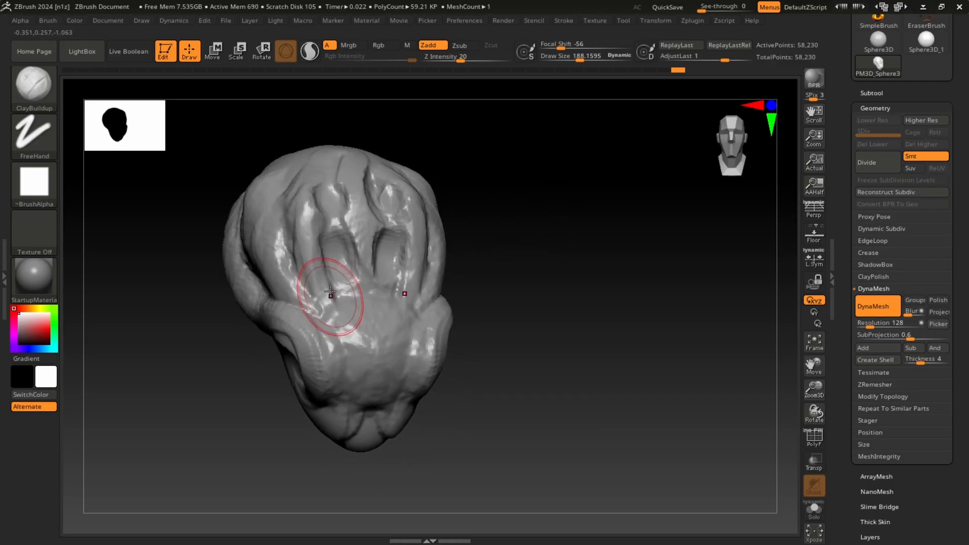
# Reduce the ClayBuildup draw size to about 124, build up a small nose and carve a mouth hollow beneath it
pyautogui.press('s')
pyautogui.moveTo(301, 277); pyautogui.dragTo(294, 278)
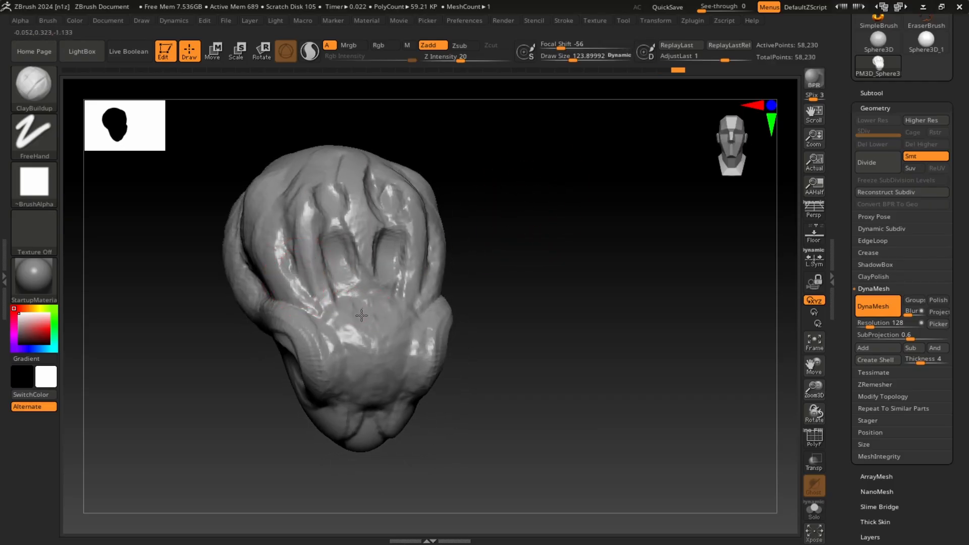
pyautogui.moveTo(361, 306); pyautogui.dragTo(366, 308)
pyautogui.moveTo(472, 348)
pyautogui.keyDown('alt'); pyautogui.mouseDown()
pyautogui.moveTo(457, 326)
pyautogui.moveTo(367, 352)
pyautogui.moveTo(380, 353)
pyautogui.moveTo(358, 356)
pyautogui.moveTo(351, 336)
pyautogui.moveTo(367, 345)
pyautogui.mouseUp(); pyautogui.keyUp('alt')
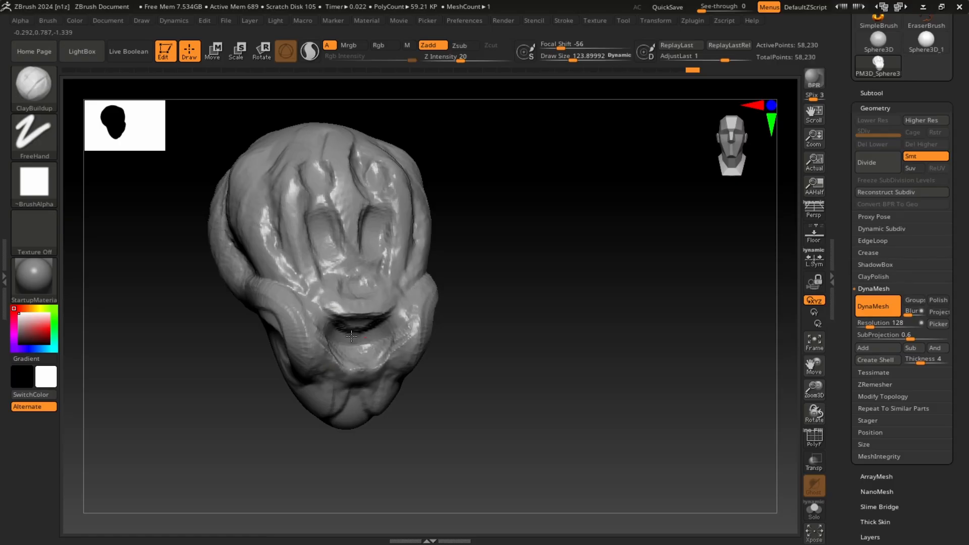
# Examine the head's eye hollows, nose and mouth from front and three-quarter angles, both near and far
pyautogui.moveTo(562, 242)
pyautogui.mouseDown()
pyautogui.moveTo(532, 266)
pyautogui.moveTo(585, 255)
pyautogui.moveTo(562, 257)
pyautogui.moveTo(573, 281)
pyautogui.mouseUp()
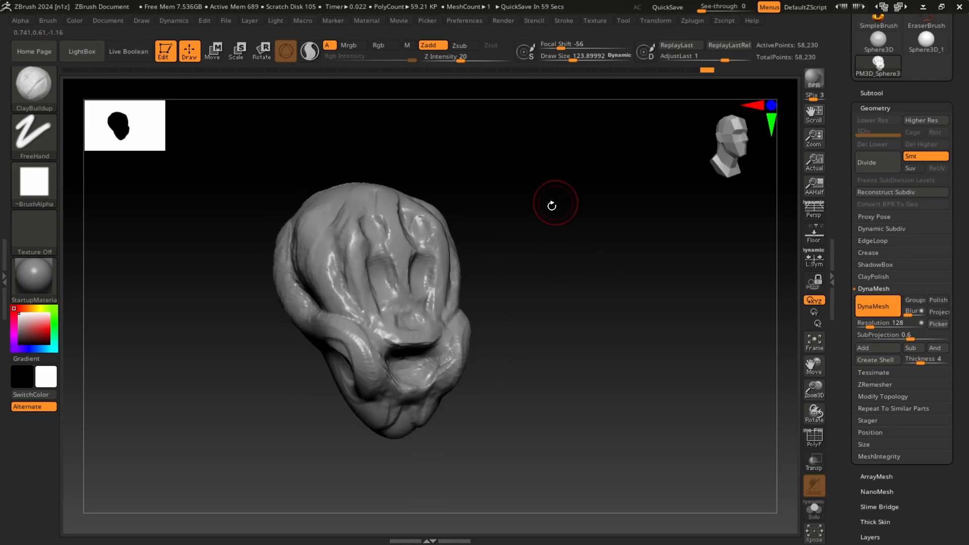
pyautogui.moveTo(551, 206)
pyautogui.mouseDown()
pyautogui.moveTo(536, 218)
pyautogui.moveTo(624, 240)
pyautogui.moveTo(521, 314)
pyautogui.mouseUp()
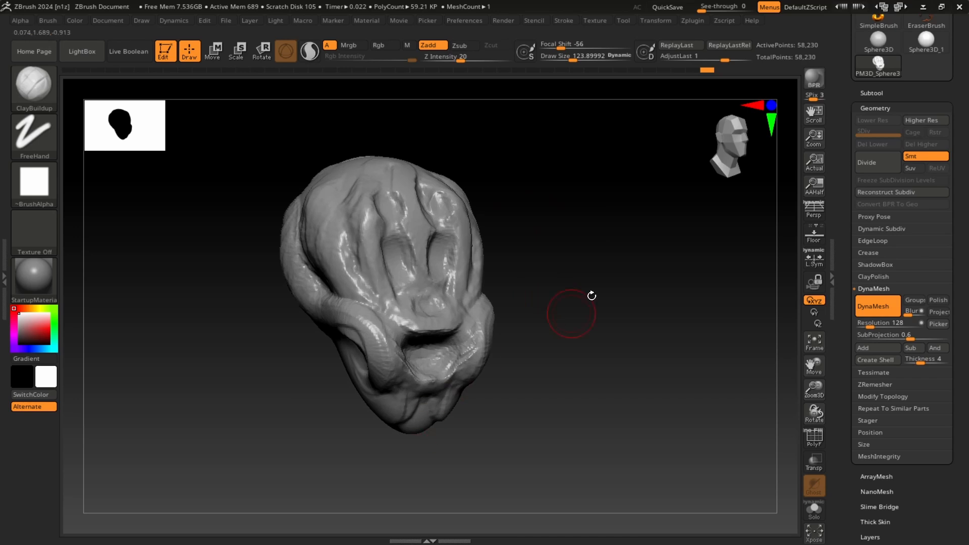
pyautogui.moveTo(542, 256)
pyautogui.mouseDown()
pyautogui.moveTo(573, 232)
pyautogui.moveTo(568, 249)
pyautogui.moveTo(577, 222)
pyautogui.moveTo(591, 218)
pyautogui.moveTo(588, 260)
pyautogui.moveTo(558, 249)
pyautogui.moveTo(603, 232)
pyautogui.moveTo(607, 270)
pyautogui.moveTo(576, 272)
pyautogui.mouseUp()
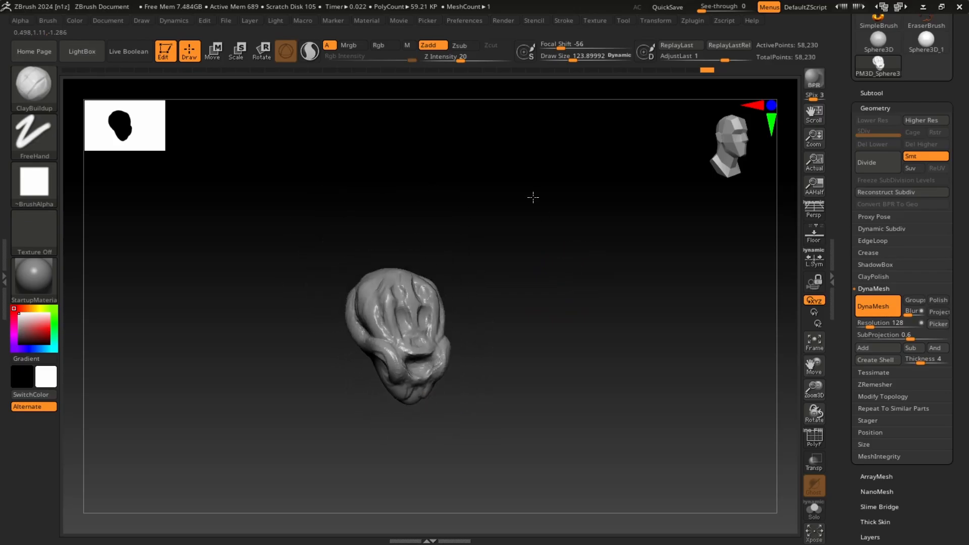
pyautogui.moveTo(533, 198)
pyautogui.keyDown('alt'); pyautogui.mouseDown()
pyautogui.moveTo(620, 312)
pyautogui.moveTo(558, 214)
pyautogui.moveTo(606, 271)
pyautogui.moveTo(569, 232)
pyautogui.mouseUp(); pyautogui.keyUp('alt')
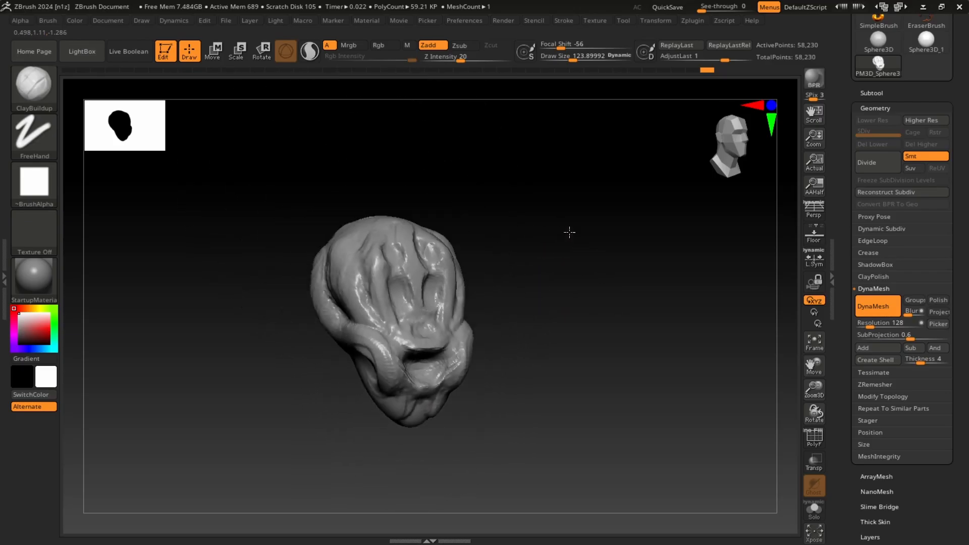
pyautogui.moveTo(661, 226)
pyautogui.mouseDown()
pyautogui.moveTo(514, 245)
pyautogui.moveTo(668, 262)
pyautogui.moveTo(365, 244)
pyautogui.moveTo(199, 264)
pyautogui.moveTo(120, 255)
pyautogui.moveTo(644, 244)
pyautogui.moveTo(628, 218)
pyautogui.moveTo(658, 281)
pyautogui.mouseUp()
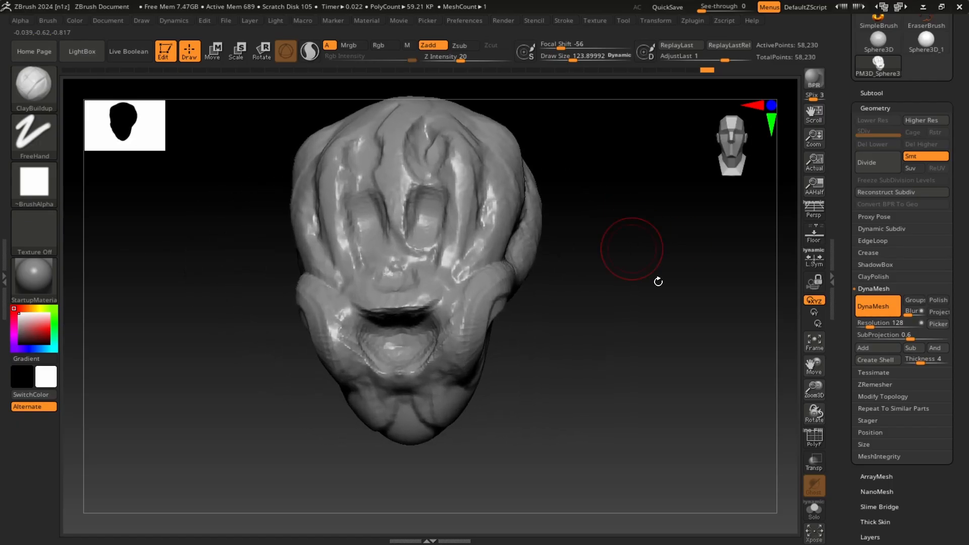
pyautogui.moveTo(645, 337)
pyautogui.keyDown('alt'); pyautogui.mouseDown()
pyautogui.moveTo(621, 301)
pyautogui.moveTo(638, 327)
pyautogui.mouseUp(); pyautogui.keyUp('alt')
pyautogui.moveTo(814, 367)
pyautogui.mouseDown()
pyautogui.moveTo(822, 421)
pyautogui.moveTo(813, 387)
pyautogui.moveTo(818, 413)
pyautogui.moveTo(761, 410)
pyautogui.mouseUp()
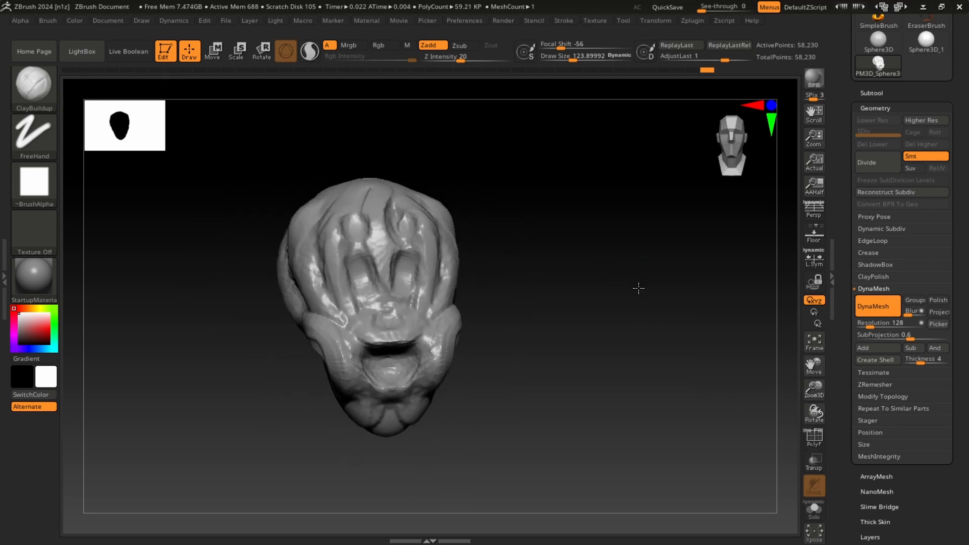
pyautogui.moveTo(638, 288)
pyautogui.mouseDown()
pyautogui.moveTo(634, 274)
pyautogui.moveTo(585, 302)
pyautogui.mouseUp()
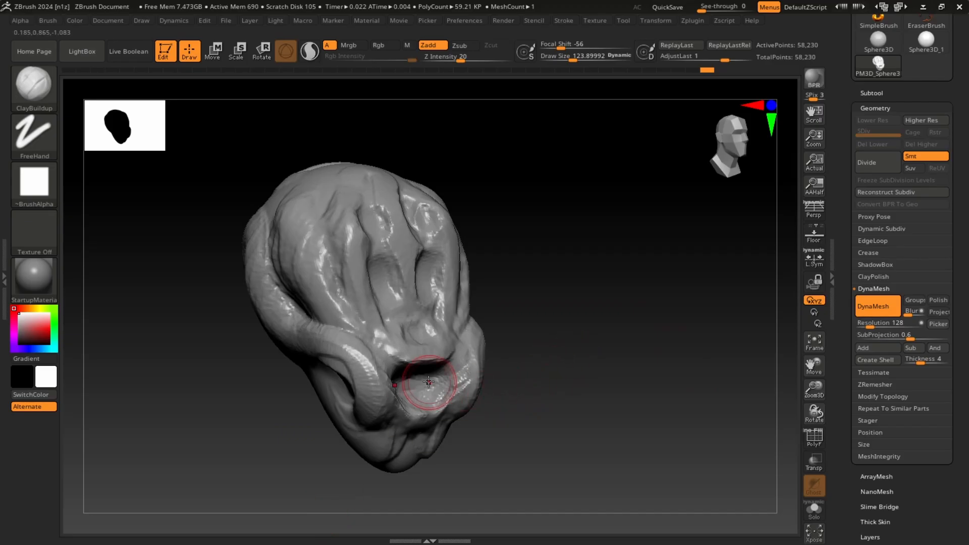
# Carve a recess into the side band with inverted ClayBuildup strokes
pyautogui.press('b')
pyautogui.press('c')
pyautogui.press('b')
pyautogui.moveTo(507, 202)
pyautogui.mouseDown()
pyautogui.moveTo(530, 200)
pyautogui.moveTo(527, 212)
pyautogui.mouseUp()
pyautogui.moveTo(250, 243)
pyautogui.keyDown('alt'); pyautogui.mouseDown()
pyautogui.moveTo(276, 303)
pyautogui.moveTo(304, 326)
pyautogui.mouseUp(); pyautogui.keyUp('alt')
pyautogui.keyDown('alt'); pyautogui.moveTo(599, 243); pyautogui.dragTo(606, 230); pyautogui.keyUp('alt')
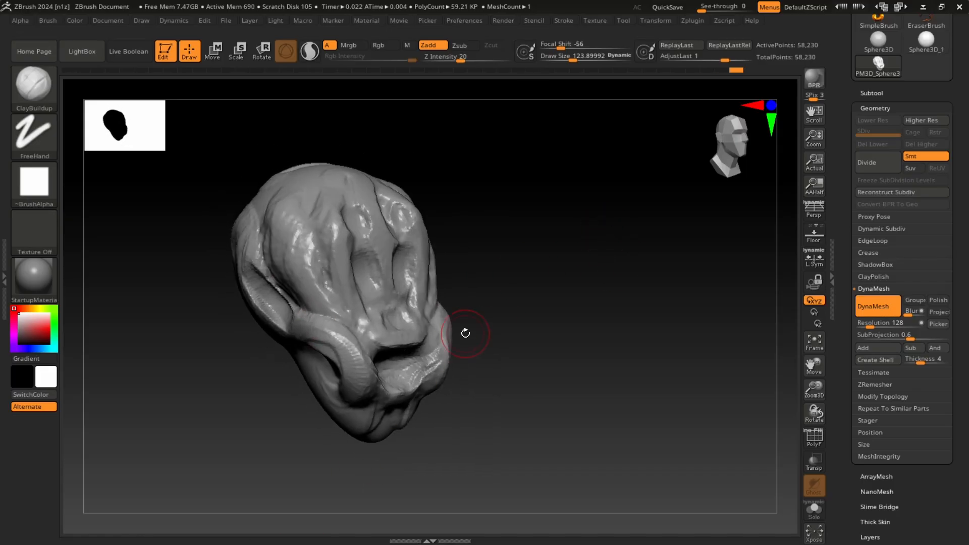
# Switch to the Standard brush, reduce the draw size to about 58 and sculpt mirrored ridges through the eye hollows
pyautogui.press('b')
pyautogui.press('s')
pyautogui.press('t')
pyautogui.moveTo(536, 249)
pyautogui.keyDown('alt'); pyautogui.mouseDown()
pyautogui.moveTo(544, 246)
pyautogui.moveTo(527, 243)
pyautogui.mouseUp(); pyautogui.keyUp('alt')
pyautogui.moveTo(372, 218); pyautogui.dragTo(390, 268)
pyautogui.hotkey('ctrl', 'z')
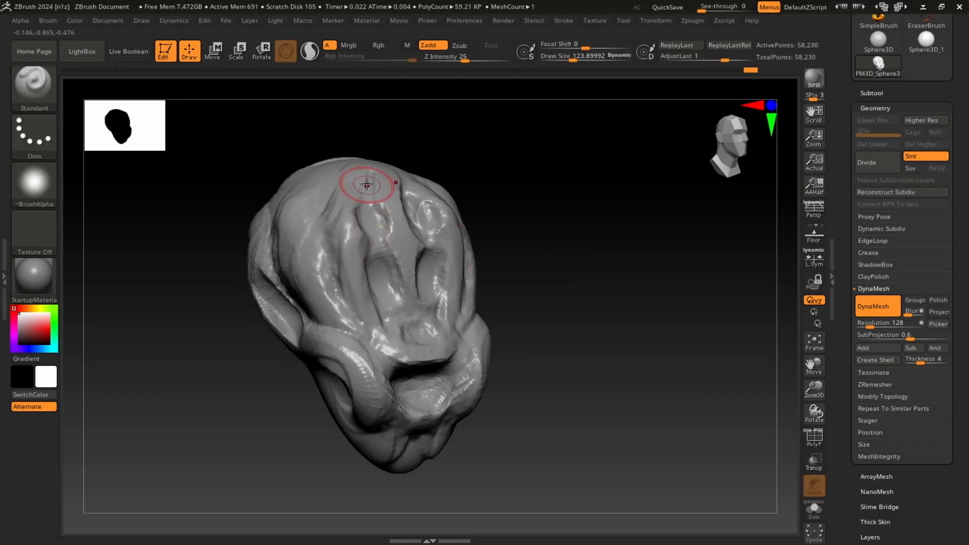
pyautogui.moveTo(369, 194)
pyautogui.mouseDown()
pyautogui.moveTo(393, 268)
pyautogui.moveTo(383, 269)
pyautogui.moveTo(420, 334)
pyautogui.mouseUp()
pyautogui.press('s')
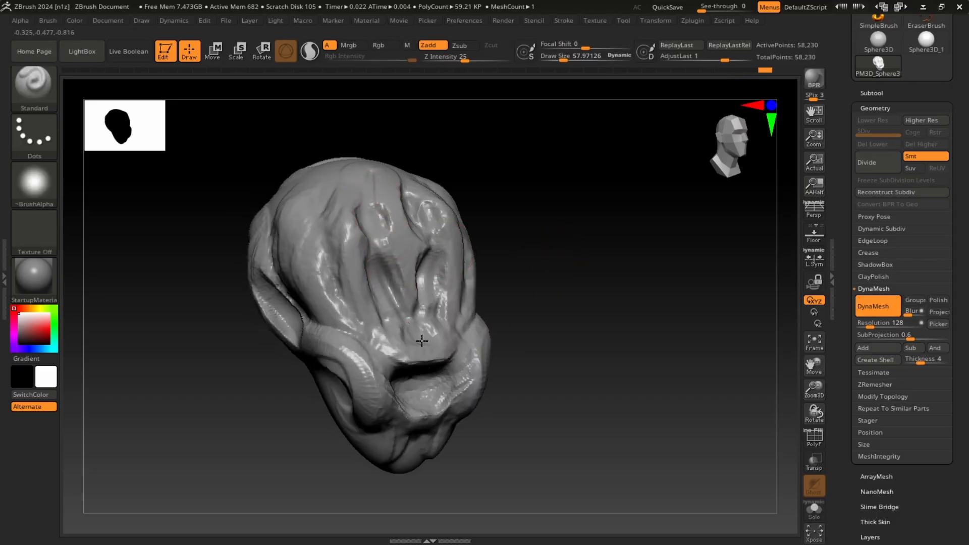
pyautogui.moveTo(583, 259); pyautogui.dragTo(360, 460)
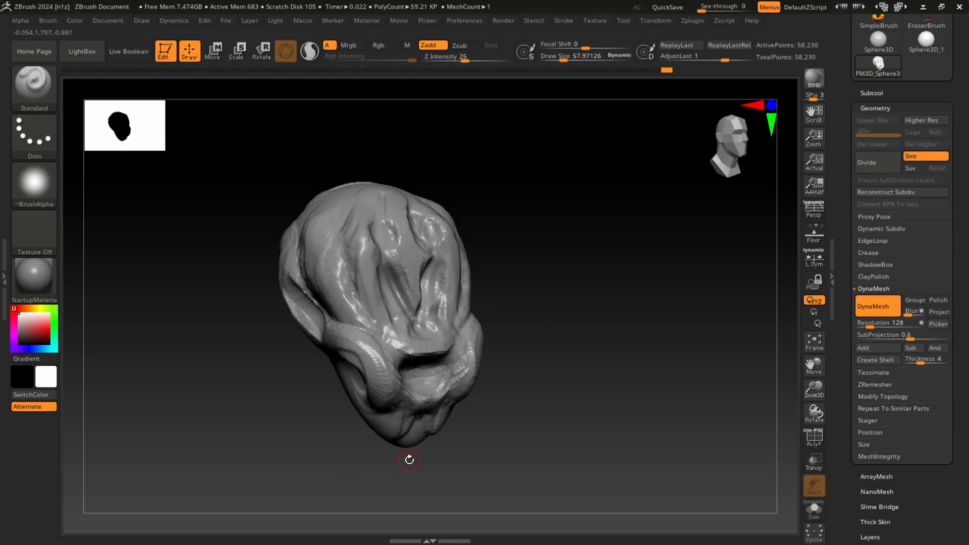
# Switch to the Move brush at a draw size of about 472 and reshape the forehead and the side of the head
pyautogui.press('b')
pyautogui.press('m')
pyautogui.press('v')
pyautogui.press('s')
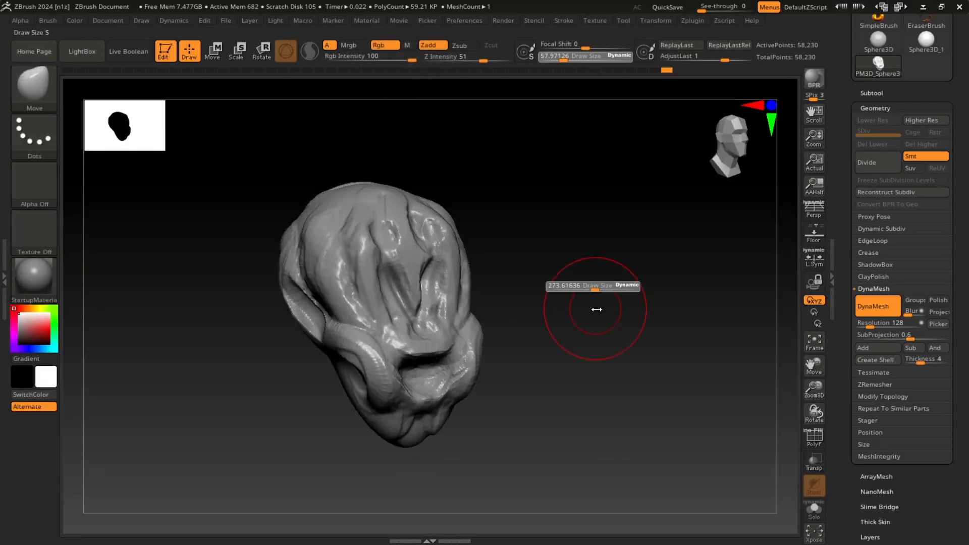
pyautogui.moveTo(597, 309); pyautogui.dragTo(599, 309)
pyautogui.moveTo(587, 306); pyautogui.dragTo(603, 267)
pyautogui.press('s')
pyautogui.moveTo(410, 218); pyautogui.dragTo(408, 202)
pyautogui.moveTo(511, 216); pyautogui.dragTo(428, 232)
pyautogui.moveTo(310, 249)
pyautogui.mouseDown()
pyautogui.moveTo(298, 252)
pyautogui.moveTo(313, 265)
pyautogui.mouseUp()
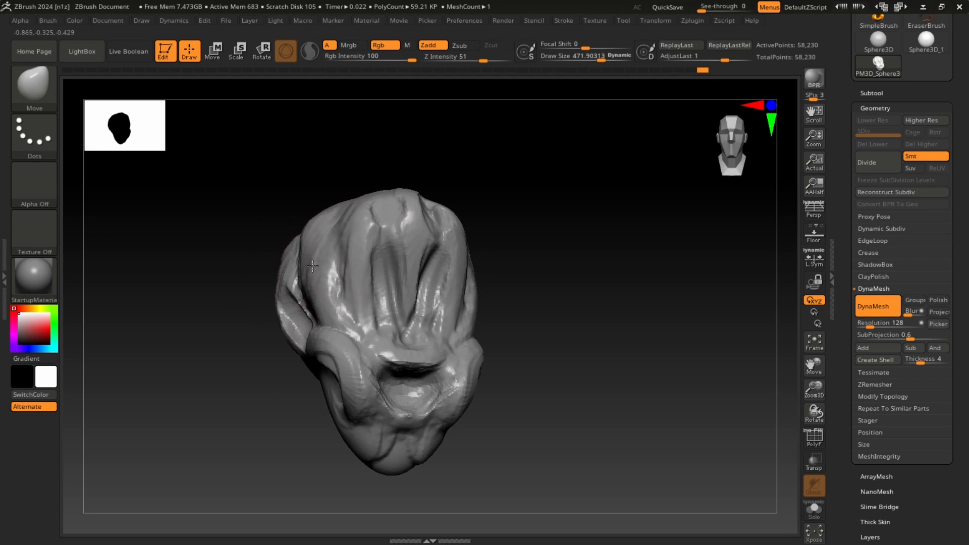
pyautogui.moveTo(605, 281); pyautogui.dragTo(518, 329)
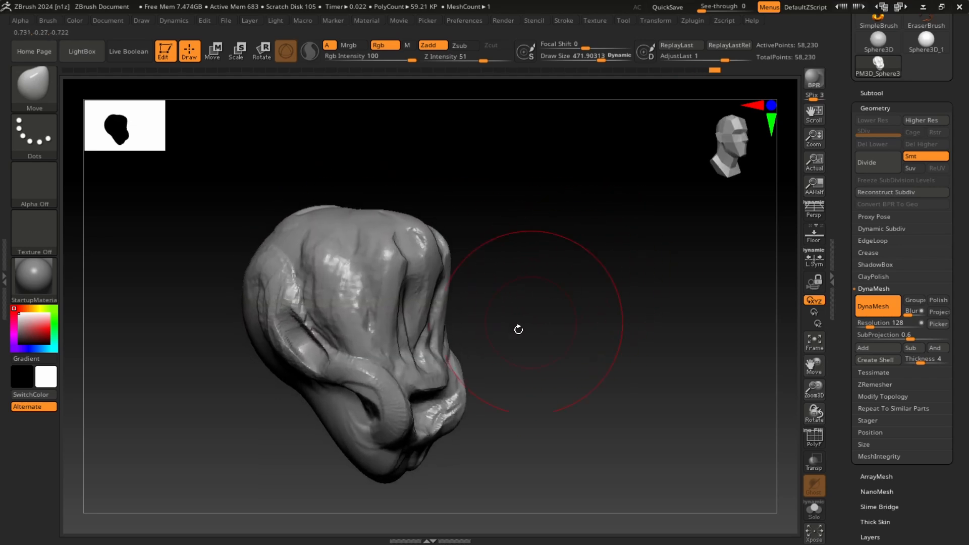
# Switch to TrimDynamic at a draw size of about 169 and flatten the brow and the ridge beside the eye hollow
pyautogui.press('b')
pyautogui.press('t')
pyautogui.press('d')
pyautogui.press('s')
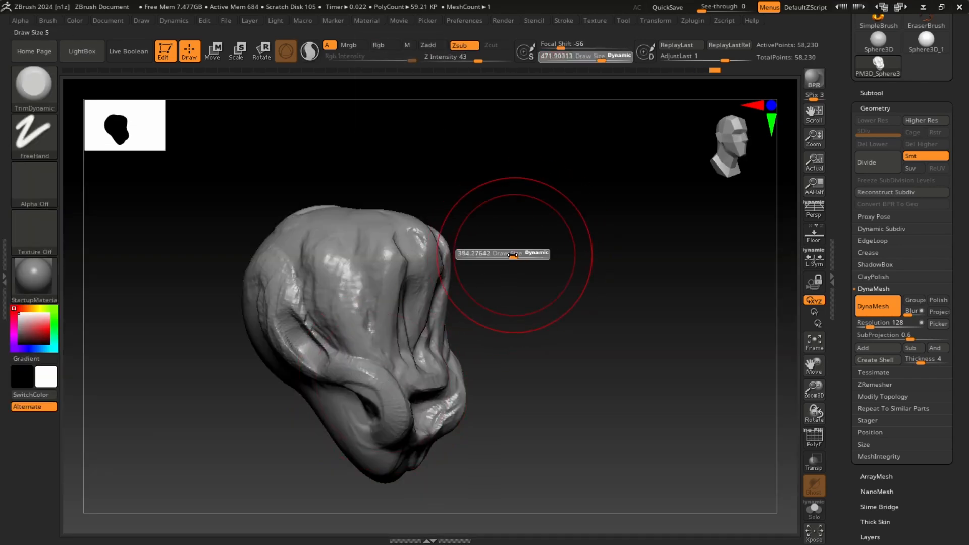
pyautogui.moveTo(512, 255)
pyautogui.mouseDown()
pyautogui.moveTo(496, 253)
pyautogui.moveTo(562, 258)
pyautogui.moveTo(529, 256)
pyautogui.mouseUp()
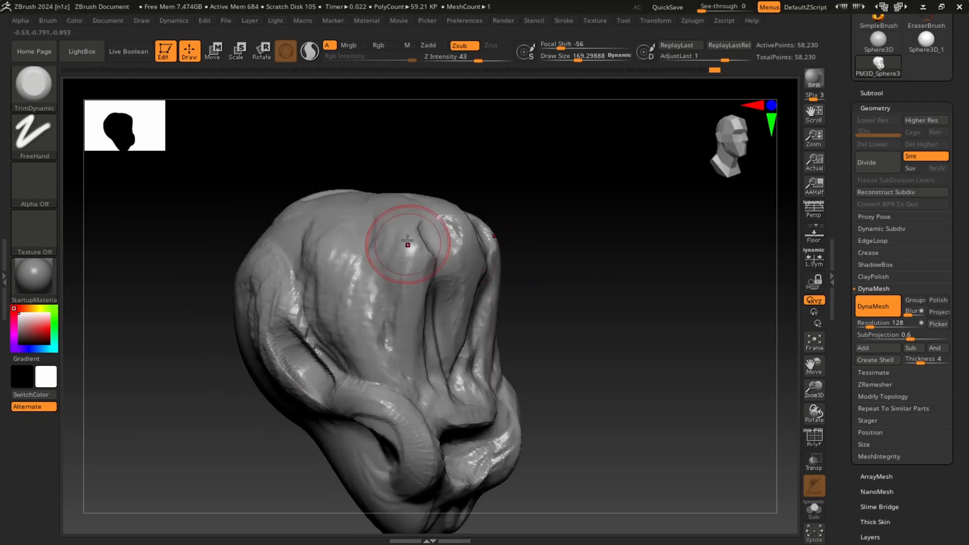
pyautogui.moveTo(589, 218); pyautogui.dragTo(556, 212)
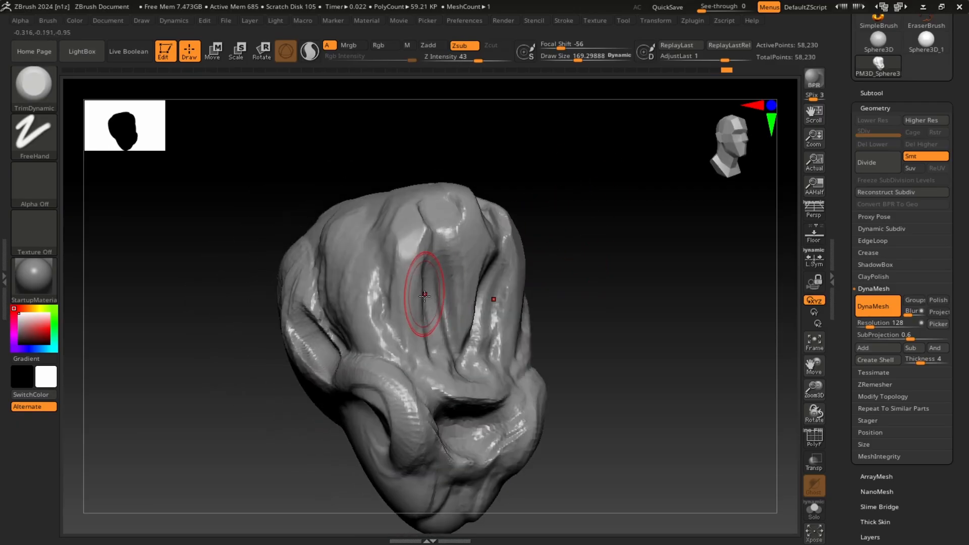
pyautogui.moveTo(410, 280); pyautogui.dragTo(407, 330)
pyautogui.moveTo(580, 275)
pyautogui.keyDown('alt'); pyautogui.mouseDown()
pyautogui.moveTo(603, 229)
pyautogui.moveTo(585, 278)
pyautogui.moveTo(590, 260)
pyautogui.mouseUp(); pyautogui.keyUp('alt')
pyautogui.moveTo(612, 255); pyautogui.dragTo(569, 283)
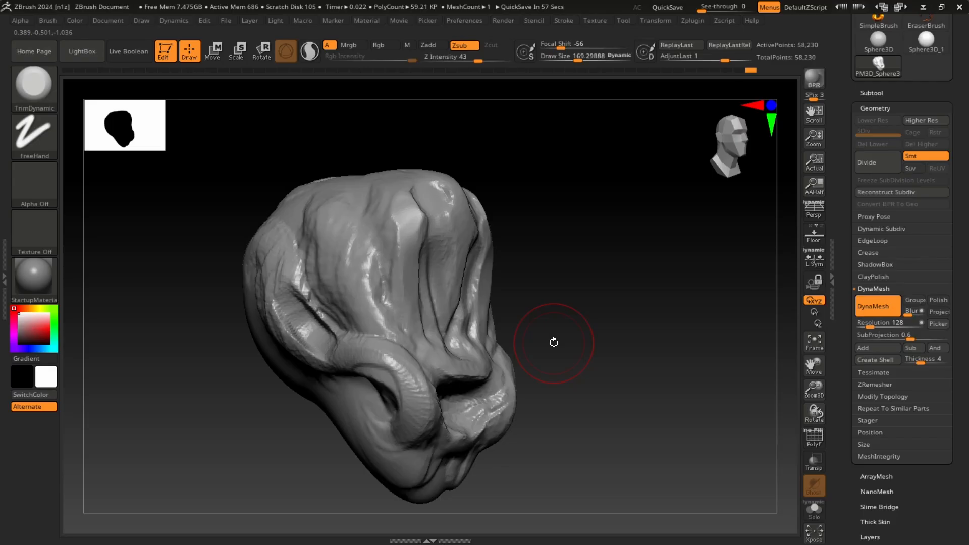
# Toggle the PolyFrame display to inspect the stretched polygons across the head
pyautogui.hotkey('shift', 'f')
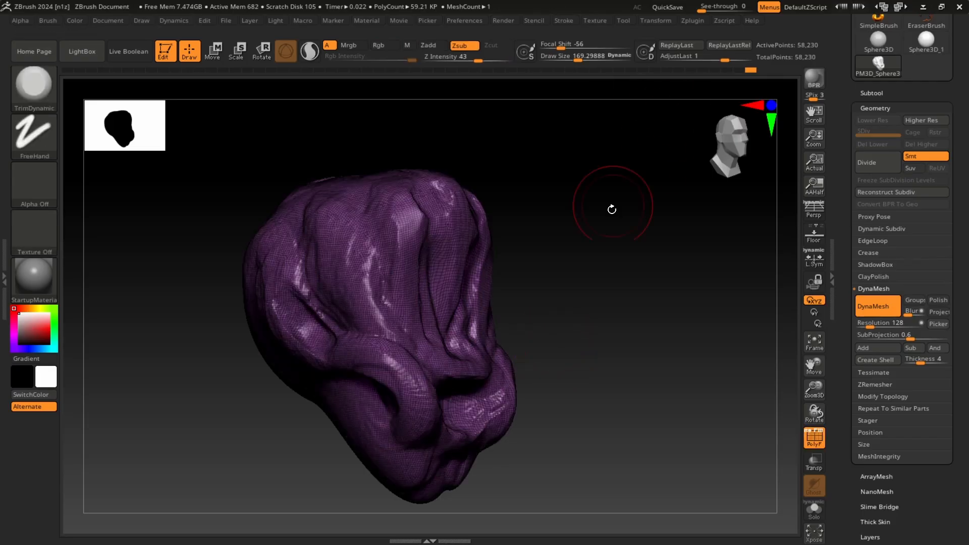
pyautogui.moveTo(612, 210)
pyautogui.keyDown('alt'); pyautogui.mouseDown()
pyautogui.moveTo(608, 269)
pyautogui.moveTo(636, 255)
pyautogui.moveTo(653, 270)
pyautogui.moveTo(617, 250)
pyautogui.moveTo(614, 273)
pyautogui.mouseUp(); pyautogui.keyUp('alt')
pyautogui.hotkey('shift', 'f')
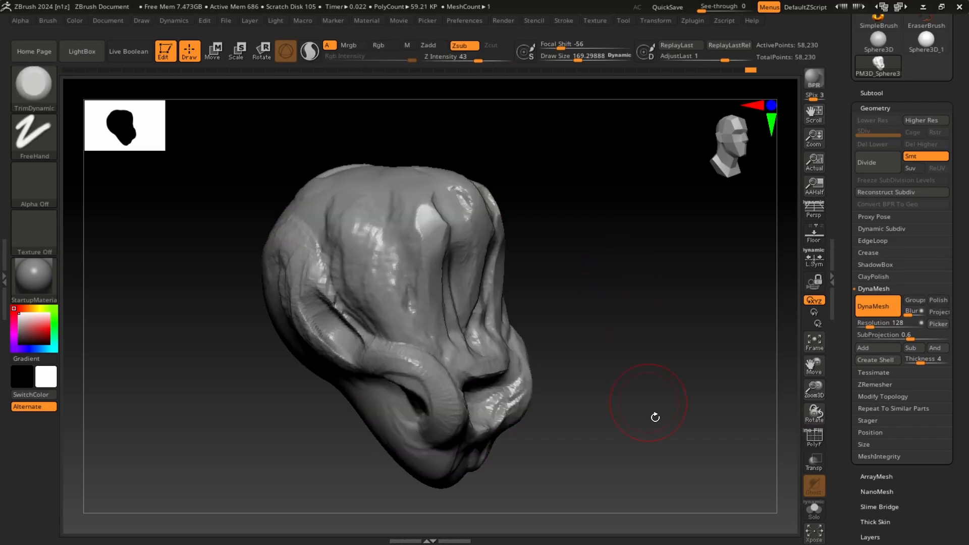
pyautogui.click(814, 441)
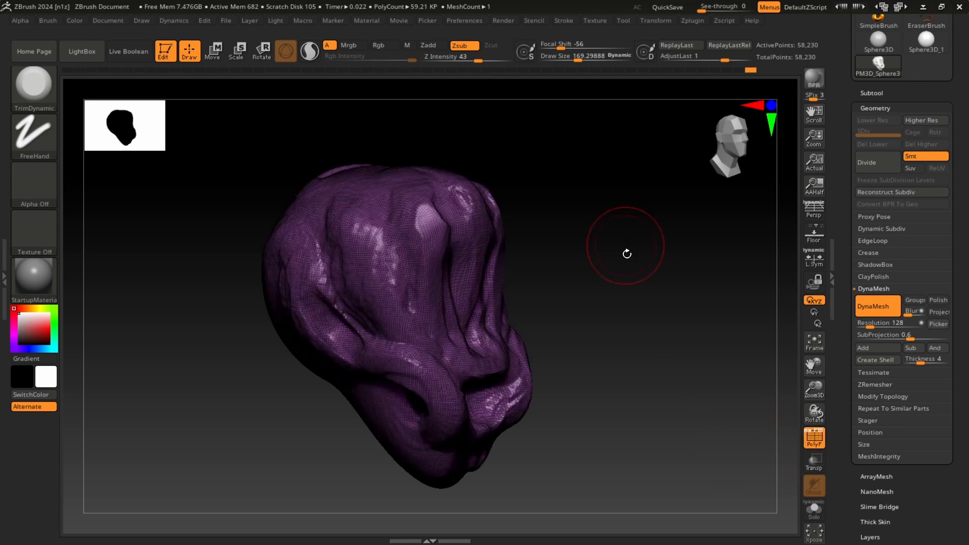
pyautogui.click(813, 440)
pyautogui.moveTo(692, 300); pyautogui.dragTo(618, 250)
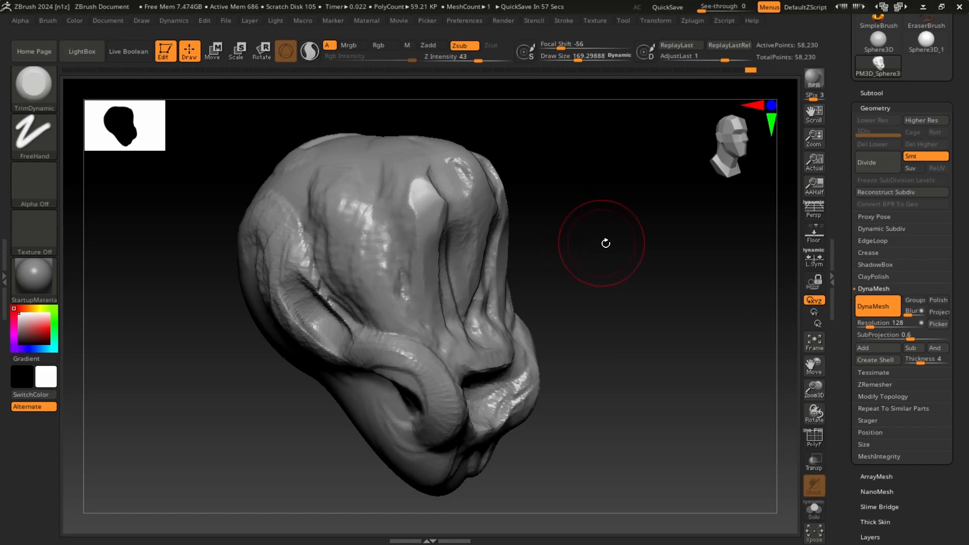
# Re-DynaMesh the head at resolution 128, using the PolyFrame display to check the topology
pyautogui.keyDown('ctrl'); pyautogui.moveTo(577, 200); pyautogui.dragTo(676, 301); pyautogui.keyUp('ctrl')
pyautogui.press('b')
pyautogui.press('t')
pyautogui.press('d')
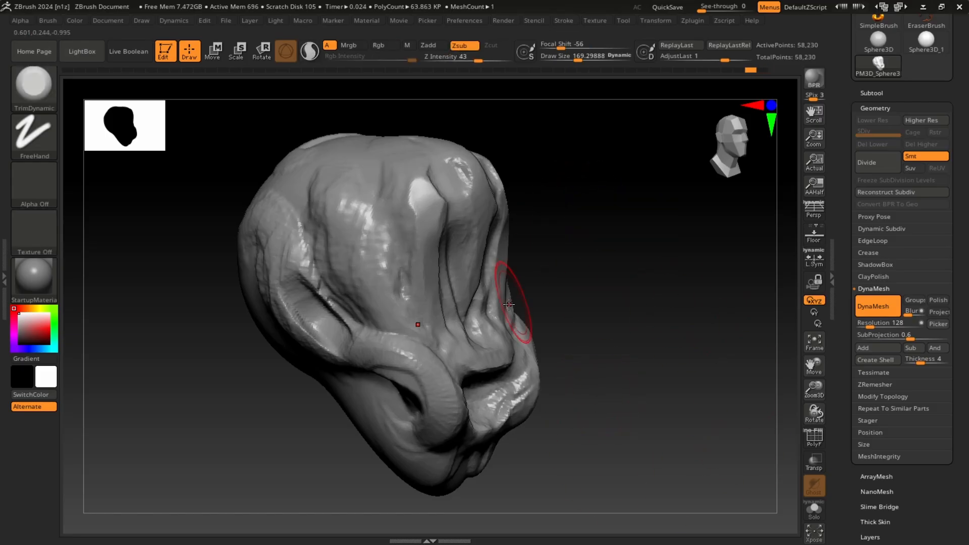
pyautogui.keyDown('shift'); pyautogui.moveTo(509, 304); pyautogui.dragTo(513, 316); pyautogui.keyUp('shift')
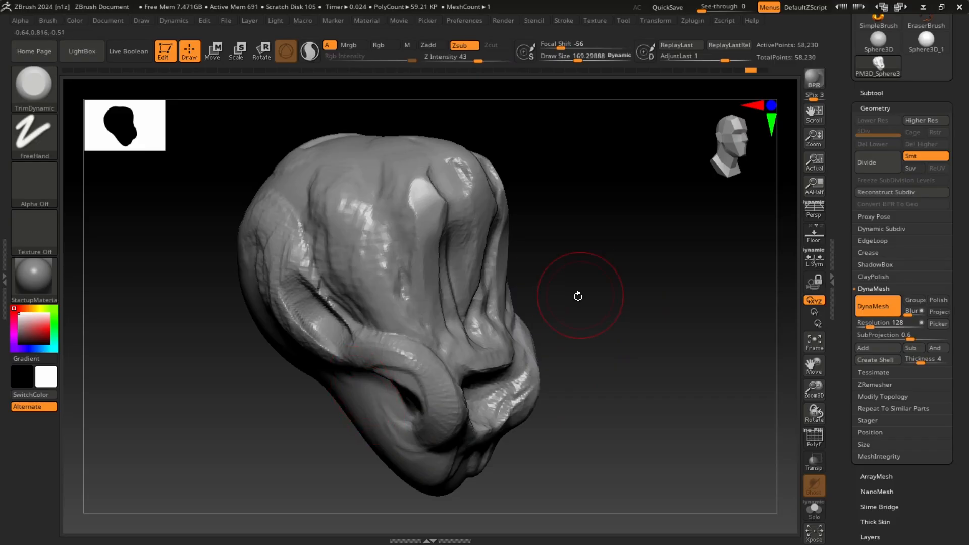
pyautogui.hotkey('shift', 'f')
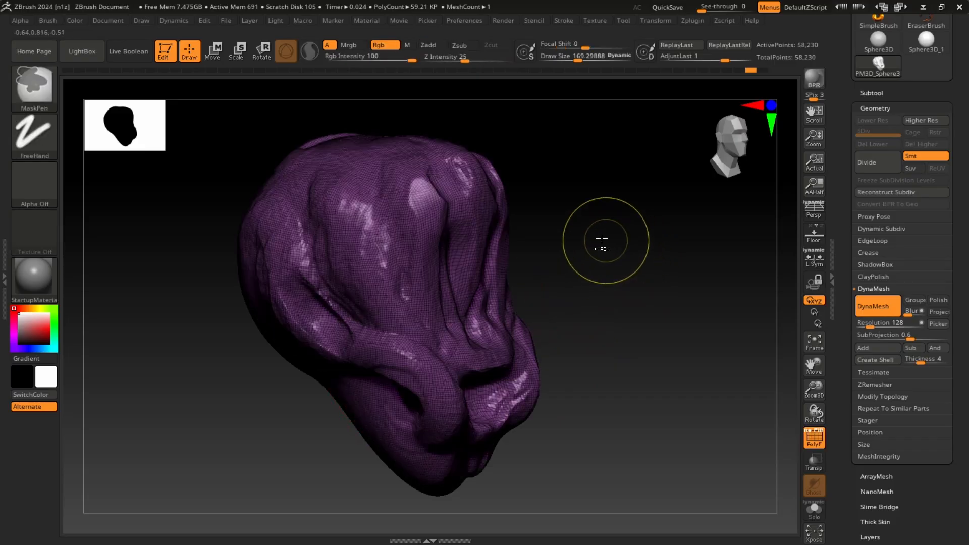
pyautogui.moveTo(577, 207)
pyautogui.keyDown('ctrl'); pyautogui.mouseDown()
pyautogui.moveTo(686, 318)
pyautogui.moveTo(705, 353)
pyautogui.mouseUp(); pyautogui.keyUp('ctrl')
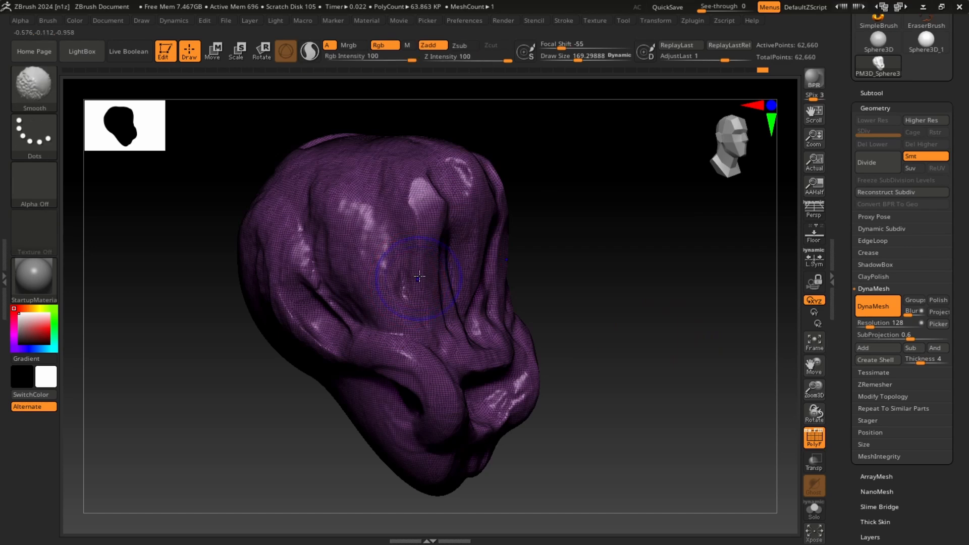
pyautogui.hotkey('shift', 'f')
# Reduce the TrimDynamic draw size to about 104 and flatten the side of the head, the curled band and the mouth area
pyautogui.moveTo(614, 227); pyautogui.dragTo(644, 221)
pyautogui.press('s')
pyautogui.moveTo(395, 285); pyautogui.dragTo(387, 286)
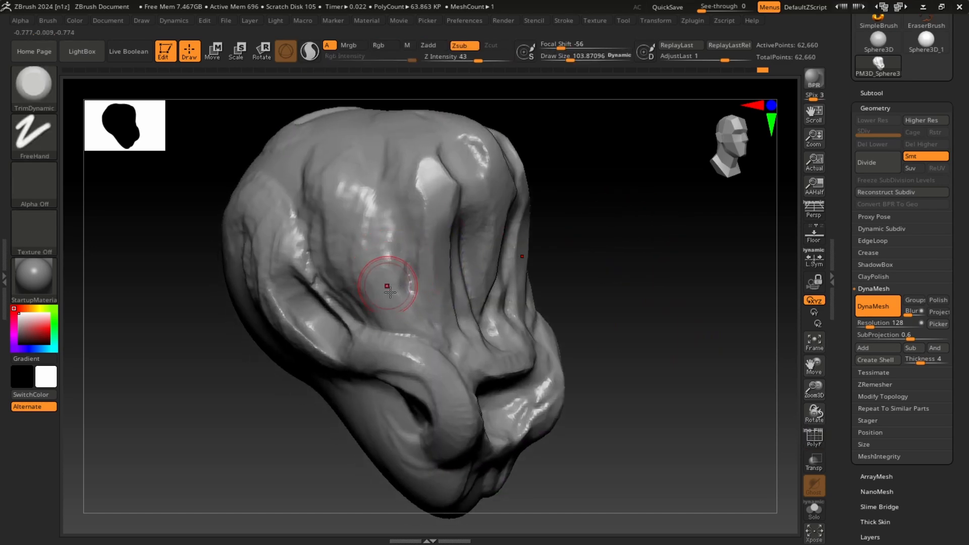
pyautogui.moveTo(410, 389); pyautogui.dragTo(401, 374)
pyautogui.moveTo(621, 308)
pyautogui.mouseDown()
pyautogui.moveTo(643, 287)
pyautogui.moveTo(621, 256)
pyautogui.moveTo(640, 240)
pyautogui.moveTo(669, 269)
pyautogui.moveTo(645, 264)
pyautogui.moveTo(603, 279)
pyautogui.mouseUp()
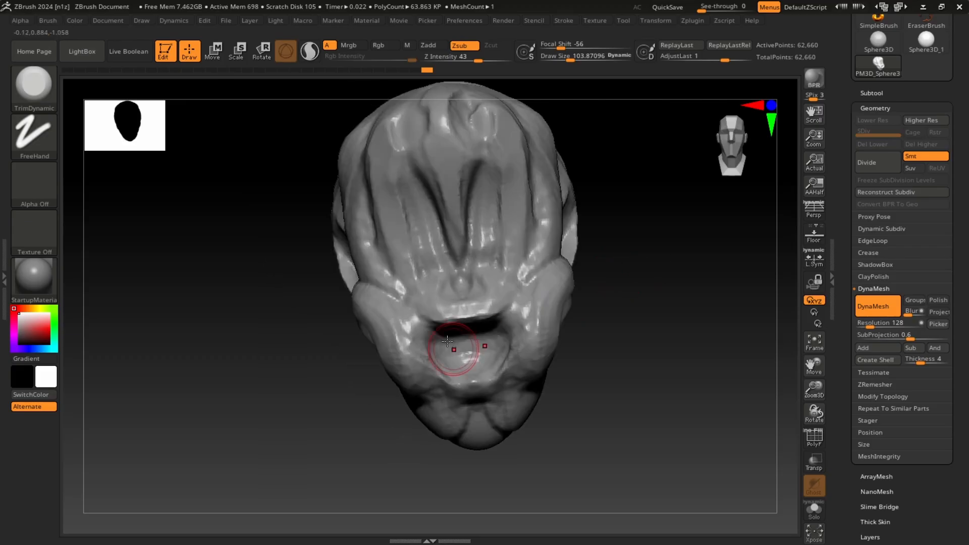
pyautogui.moveTo(417, 321); pyautogui.dragTo(438, 342)
pyautogui.moveTo(662, 253); pyautogui.dragTo(647, 294)
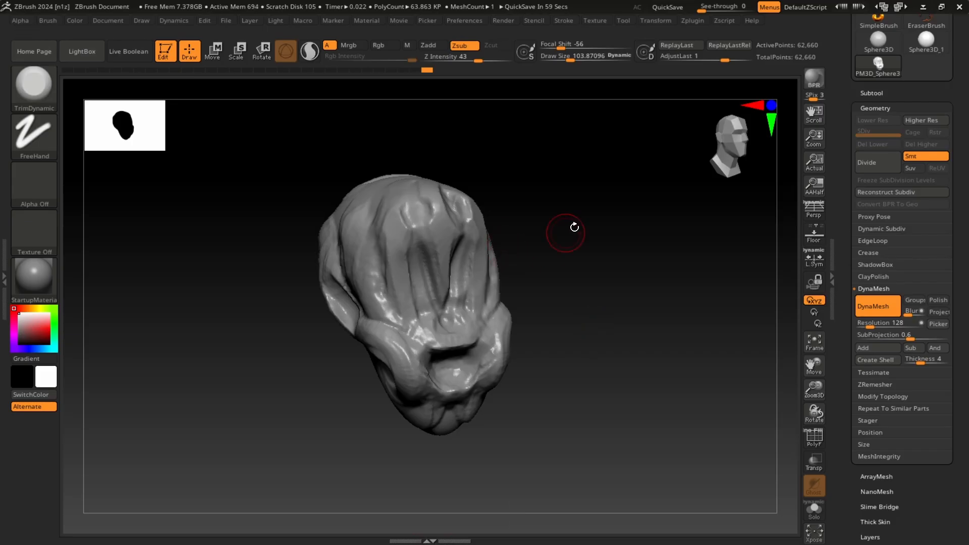
# Bring up the transform gizmo, snap to the front view and shift the head slightly up and sideways in the screen plane
pyautogui.moveTo(574, 227)
pyautogui.mouseDown()
pyautogui.moveTo(588, 234)
pyautogui.moveTo(582, 251)
pyautogui.moveTo(614, 268)
pyautogui.moveTo(560, 315)
pyautogui.mouseUp()
pyautogui.moveTo(608, 244)
pyautogui.mouseDown()
pyautogui.moveTo(617, 216)
pyautogui.moveTo(675, 233)
pyautogui.moveTo(623, 227)
pyautogui.moveTo(631, 233)
pyautogui.mouseUp()
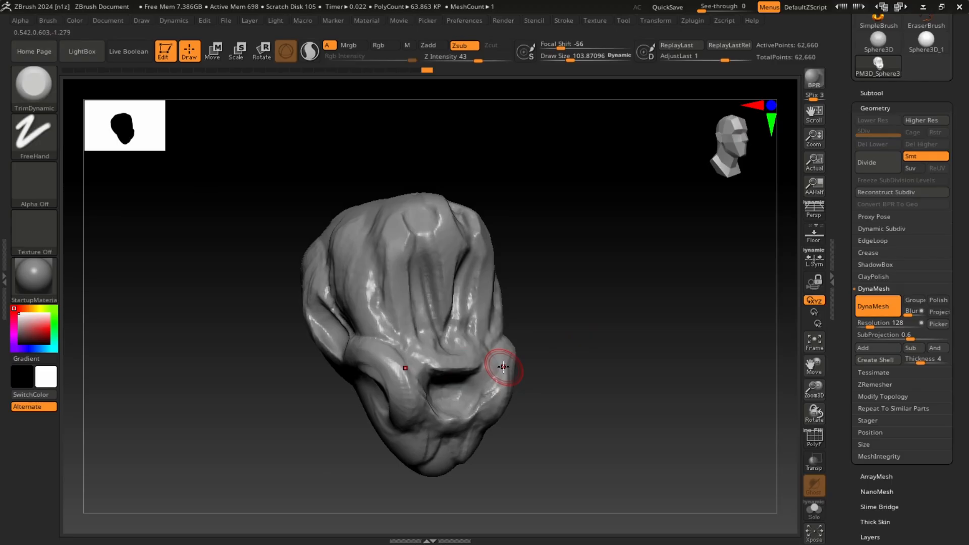
pyautogui.press('w')
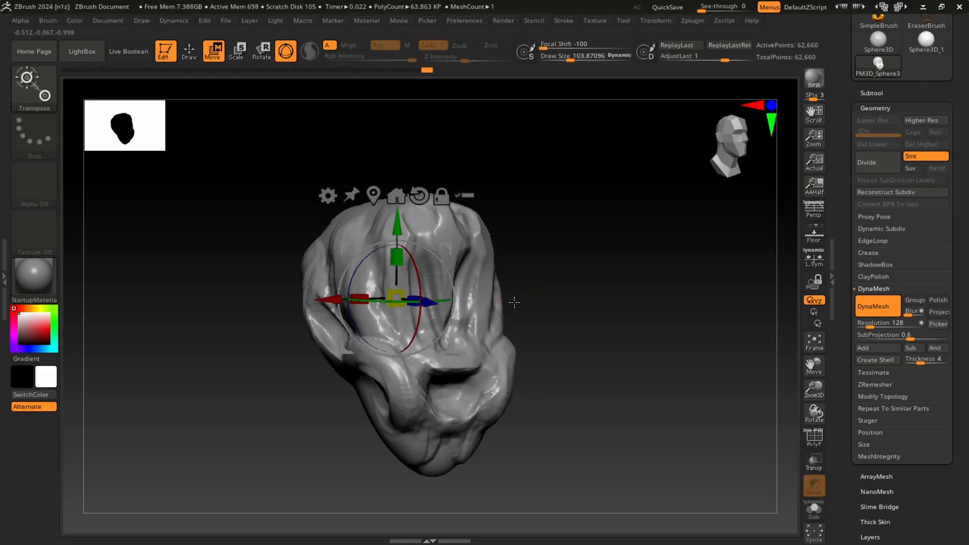
pyautogui.click(741, 123)
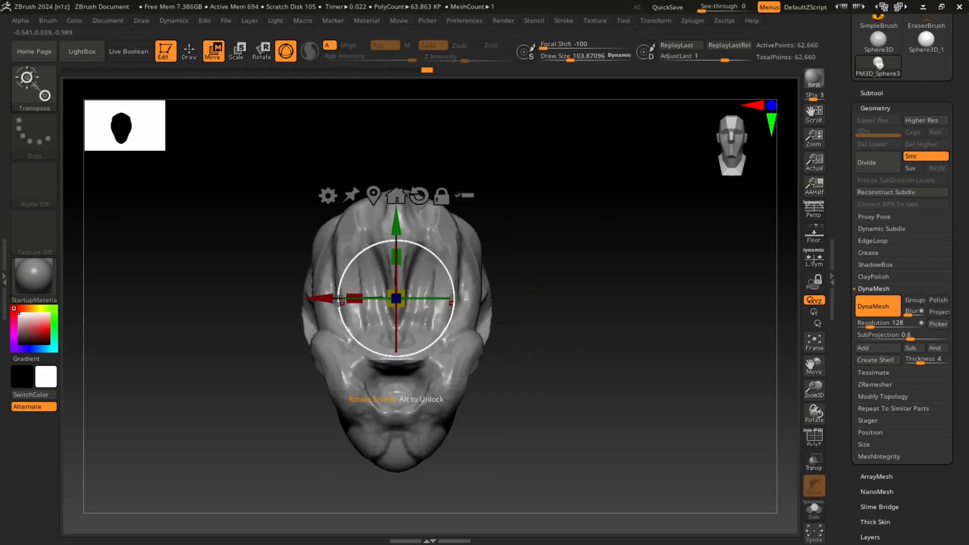
pyautogui.moveTo(451, 243)
pyautogui.mouseDown()
pyautogui.moveTo(510, 209)
pyautogui.moveTo(561, 273)
pyautogui.moveTo(541, 191)
pyautogui.moveTo(422, 226)
pyautogui.moveTo(420, 141)
pyautogui.moveTo(419, 204)
pyautogui.mouseUp()
# Try stretching and squashing the head along its X, Y and Z axes with the gizmo, undoing each change
pyautogui.moveTo(379, 265)
pyautogui.mouseDown()
pyautogui.moveTo(337, 267)
pyautogui.moveTo(401, 269)
pyautogui.mouseUp()
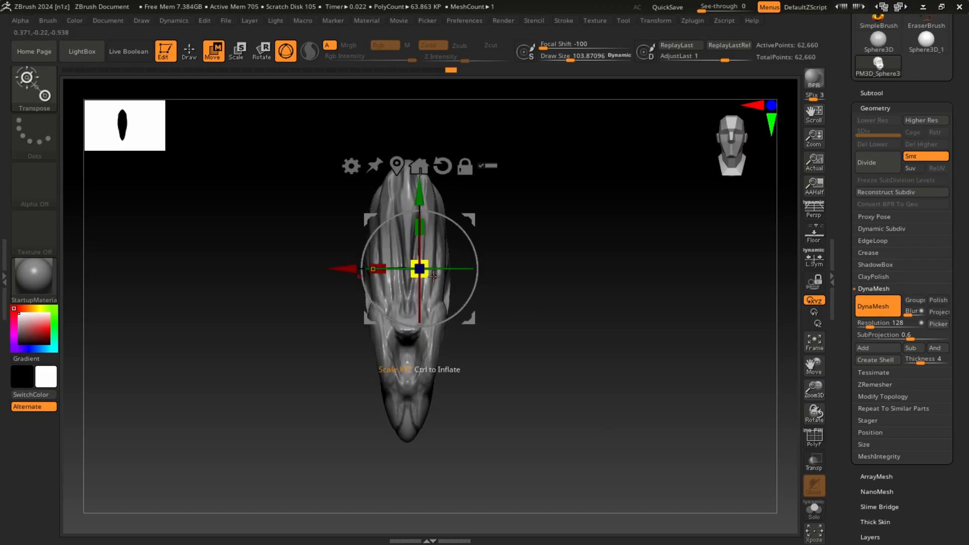
pyautogui.hotkey('ctrl', 'z')
pyautogui.moveTo(419, 227); pyautogui.dragTo(420, 187)
pyautogui.hotkey('ctrl', 'z')
pyautogui.moveTo(539, 295)
pyautogui.mouseDown()
pyautogui.moveTo(625, 299)
pyautogui.moveTo(623, 273)
pyautogui.moveTo(633, 312)
pyautogui.mouseUp()
pyautogui.moveTo(451, 266); pyautogui.dragTo(509, 284)
pyautogui.hotkey('ctrl', 'z')
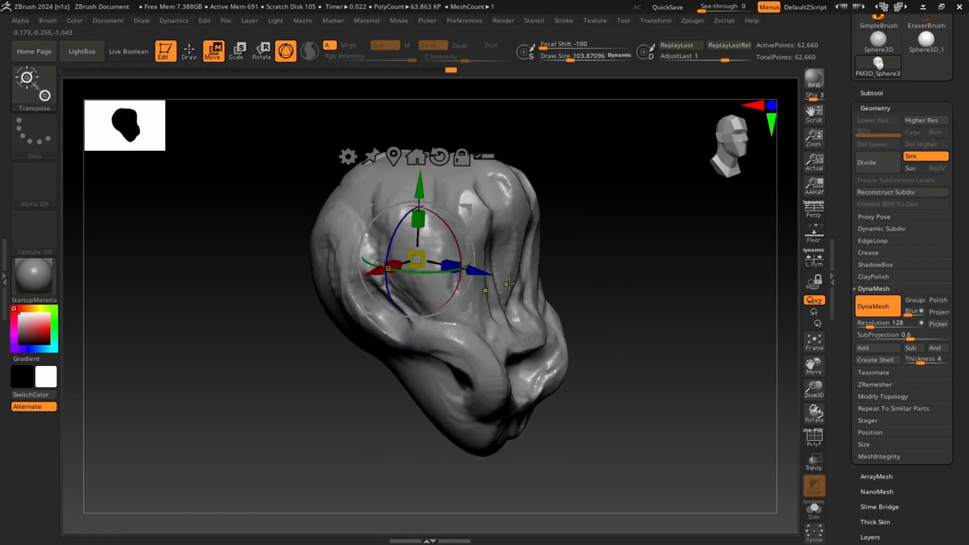
pyautogui.moveTo(577, 261); pyautogui.dragTo(558, 258)
pyautogui.moveTo(387, 268); pyautogui.dragTo(338, 299)
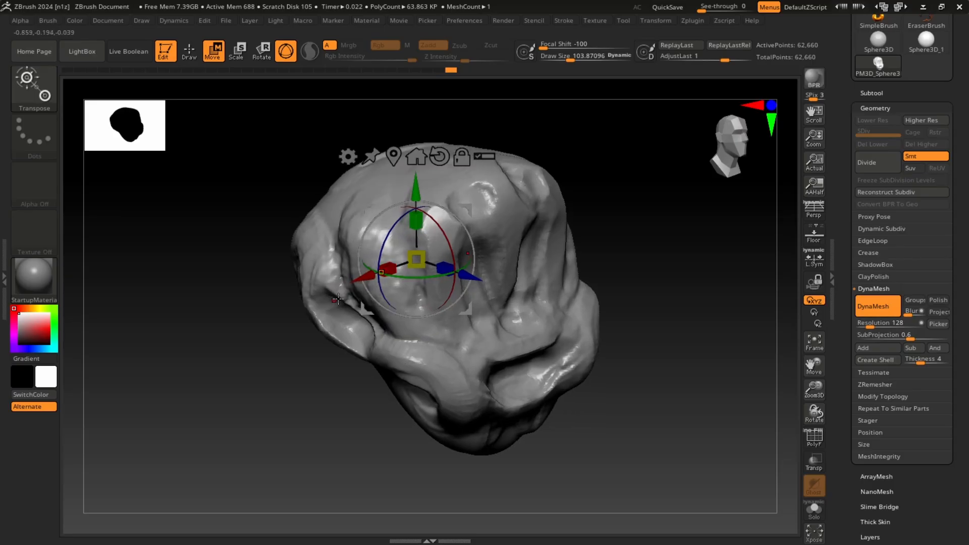
pyautogui.hotkey('ctrl', 'z')
# Toggle between Draw and Move modes, ending in Move mode with the gizmo on the head in front view
pyautogui.keyDown('alt'); pyautogui.moveTo(644, 244); pyautogui.dragTo(626, 204); pyautogui.keyUp('alt')
pyautogui.moveTo(757, 174); pyautogui.dragTo(702, 169)
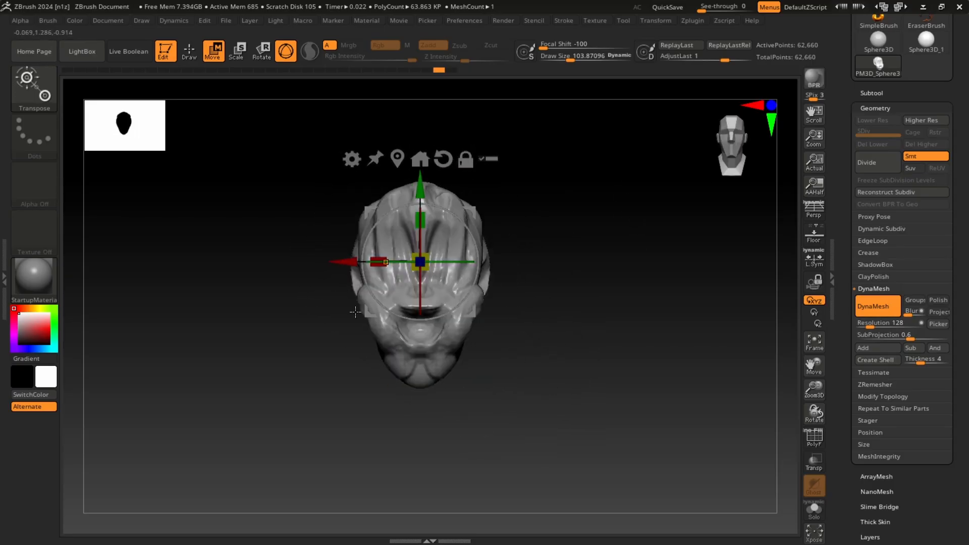
pyautogui.press('q')
pyautogui.press('w')
pyautogui.press('q')
pyautogui.moveTo(618, 258); pyautogui.dragTo(640, 281)
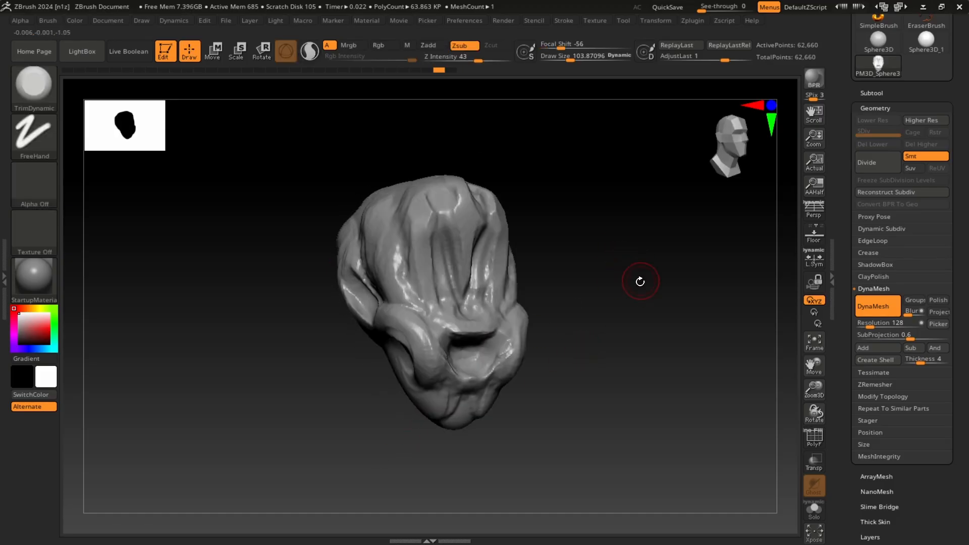
pyautogui.press('w')
pyautogui.click(746, 151)
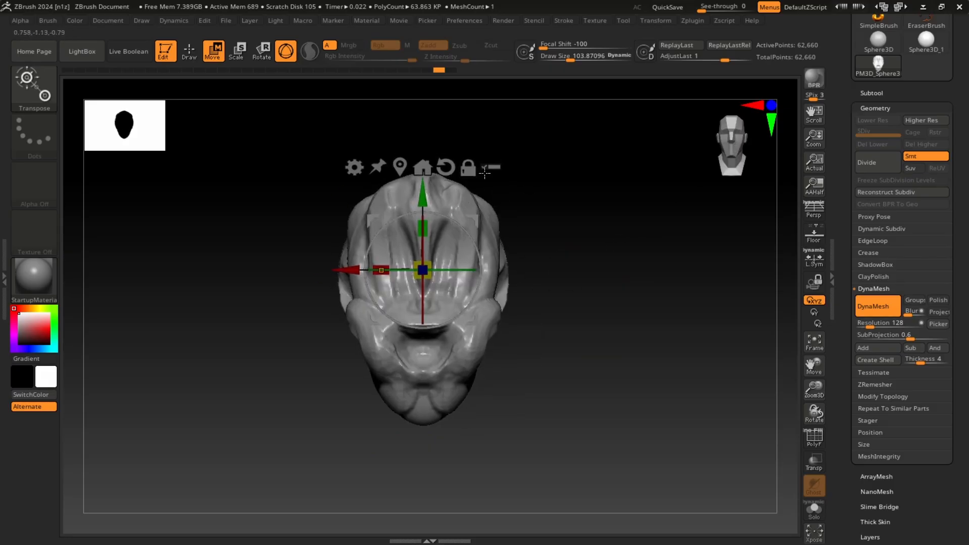
# Unlock the gizmo and move it off the mesh to the side of the head
pyautogui.click(469, 169)
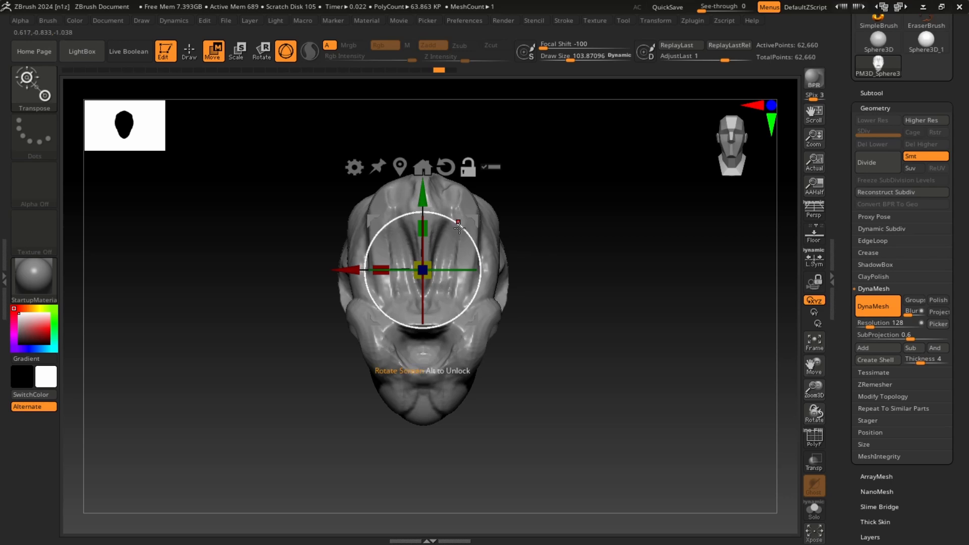
pyautogui.moveTo(467, 206)
pyautogui.mouseDown()
pyautogui.moveTo(462, 234)
pyautogui.moveTo(517, 261)
pyautogui.moveTo(475, 202)
pyautogui.mouseUp()
pyautogui.click(434, 165)
pyautogui.click(469, 168)
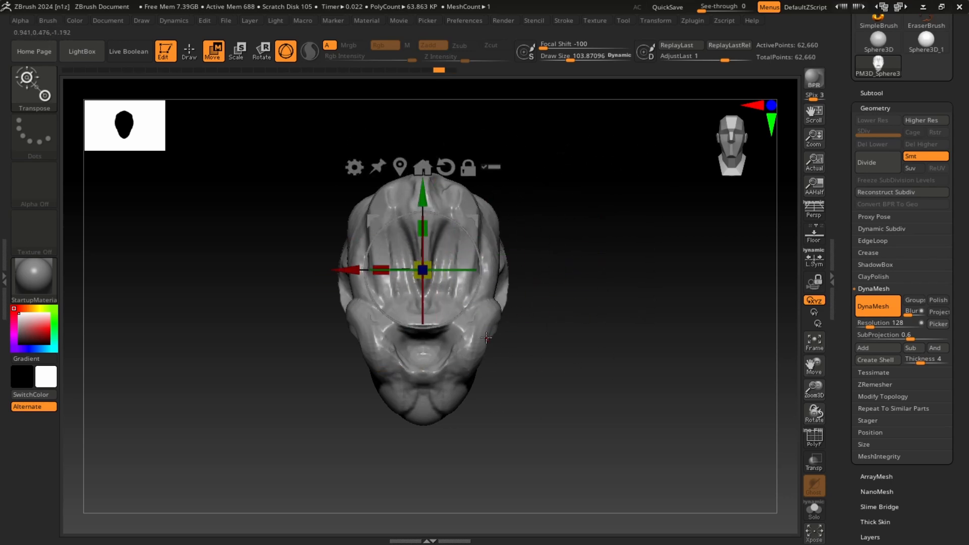
pyautogui.press('alt')
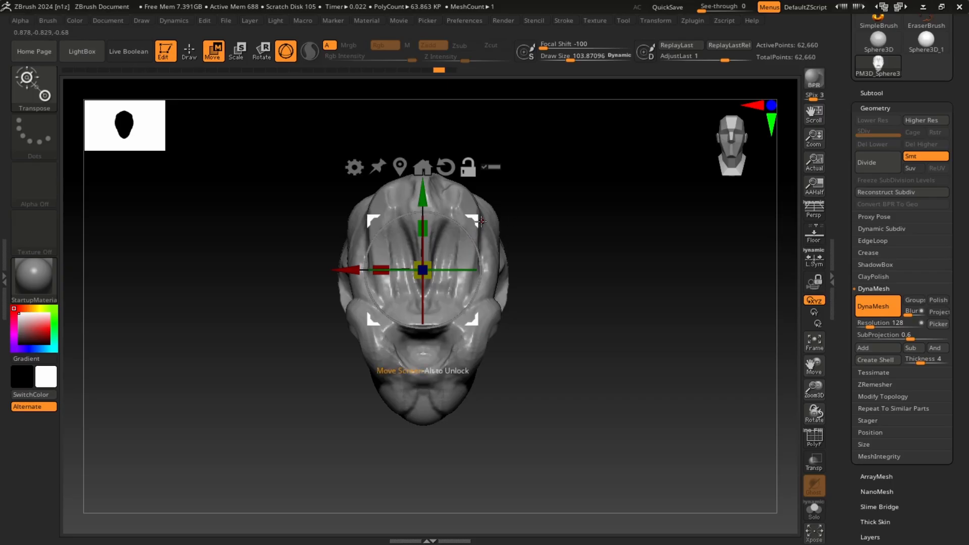
pyautogui.moveTo(474, 220); pyautogui.dragTo(605, 238)
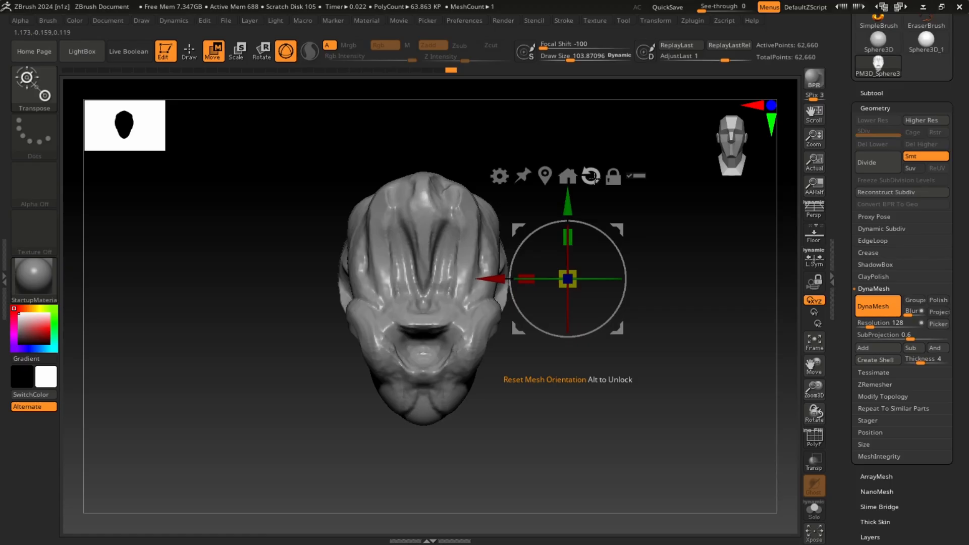
# Bring the displaced gizmo back to the centre of the unmasked head mesh
pyautogui.keyDown('alt'); pyautogui.moveTo(731, 182); pyautogui.dragTo(565, 199); pyautogui.keyUp('alt')
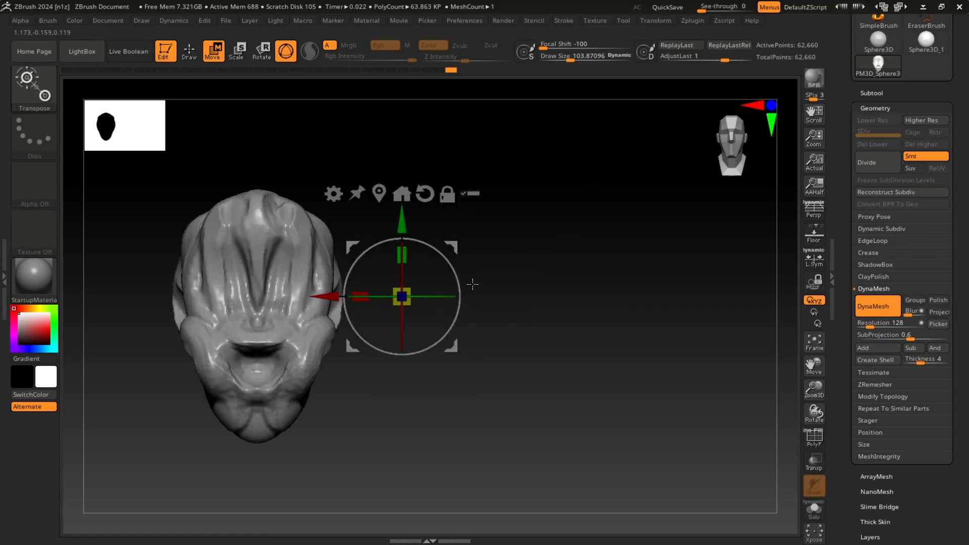
pyautogui.keyDown('alt'); pyautogui.moveTo(472, 284); pyautogui.dragTo(638, 266); pyautogui.keyUp('alt')
pyautogui.keyDown('alt'); pyautogui.moveTo(614, 225); pyautogui.dragTo(632, 200); pyautogui.keyUp('alt')
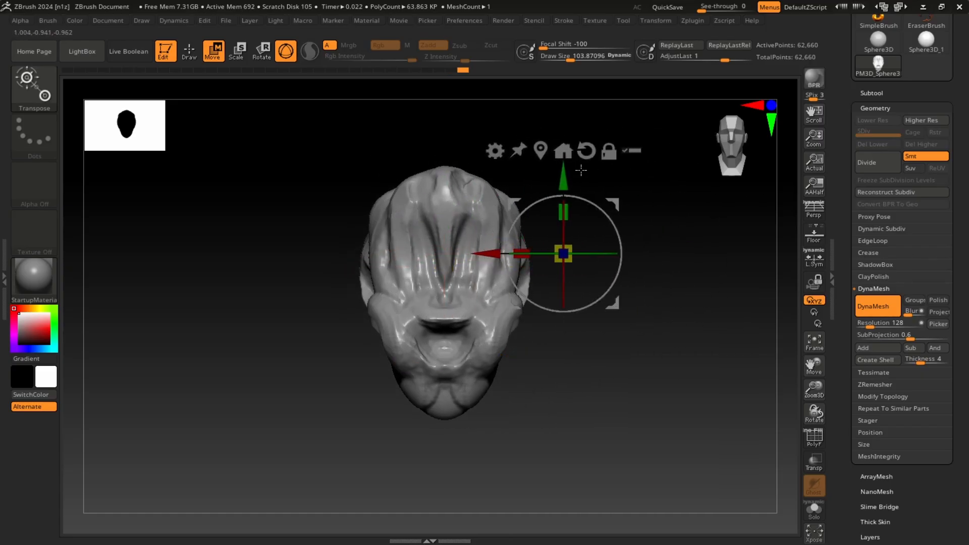
pyautogui.click(564, 153)
pyautogui.moveTo(468, 243); pyautogui.dragTo(441, 227)
pyautogui.moveTo(520, 221); pyautogui.dragTo(545, 278)
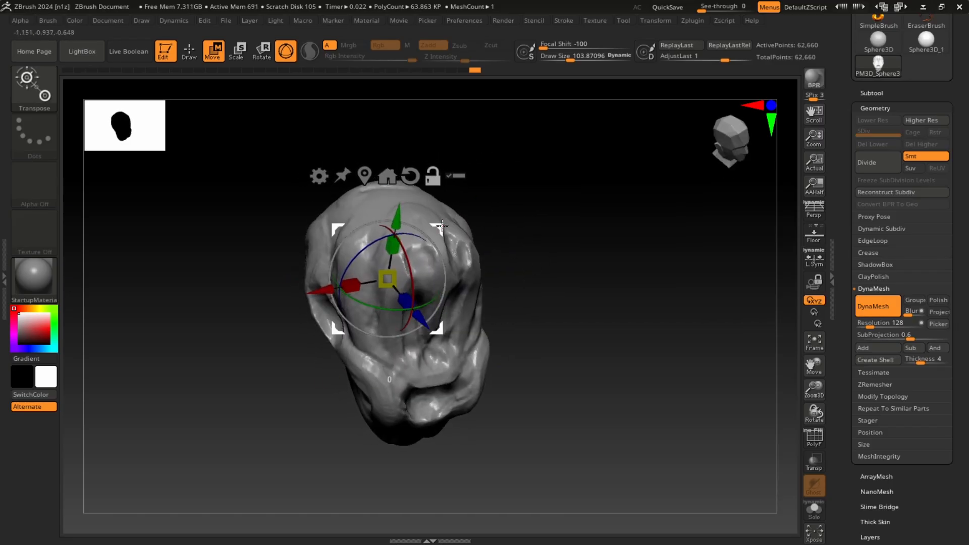
# Temporarily unlock the gizmo to move it away from the head, recentre it on the mesh and return to Draw mode
pyautogui.keyDown('alt'); pyautogui.moveTo(443, 226); pyautogui.dragTo(662, 201); pyautogui.keyUp('alt')
pyautogui.moveTo(368, 350); pyautogui.dragTo(719, 263)
pyautogui.click(558, 134)
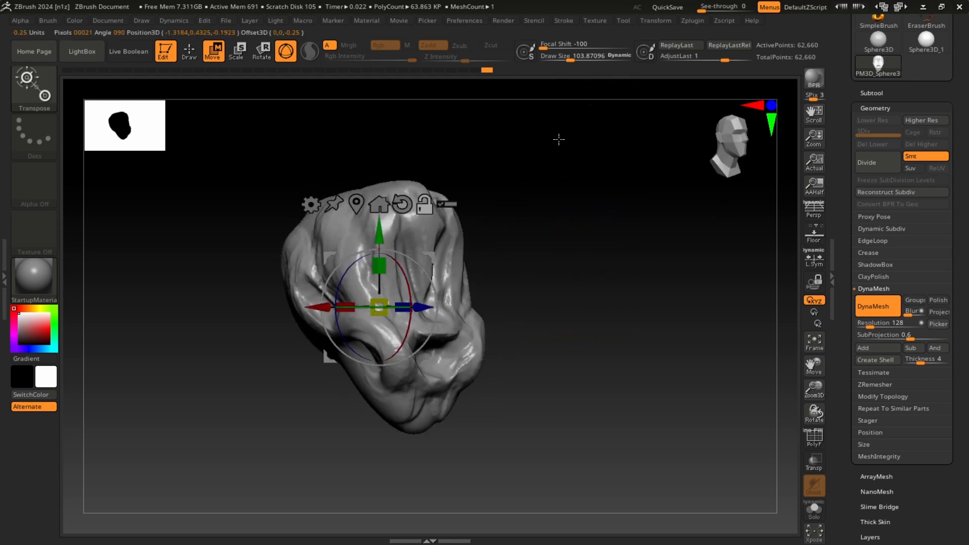
pyautogui.moveTo(598, 236); pyautogui.dragTo(709, 174)
pyautogui.keyDown('alt'); pyautogui.moveTo(619, 258); pyautogui.dragTo(642, 280); pyautogui.keyUp('alt')
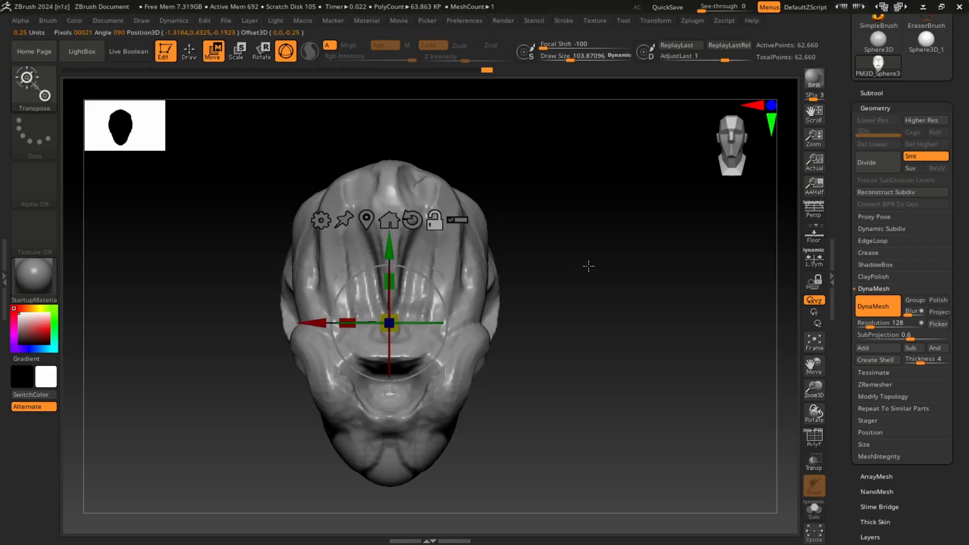
pyautogui.keyDown('alt'); pyautogui.moveTo(588, 266); pyautogui.dragTo(565, 292); pyautogui.keyUp('alt')
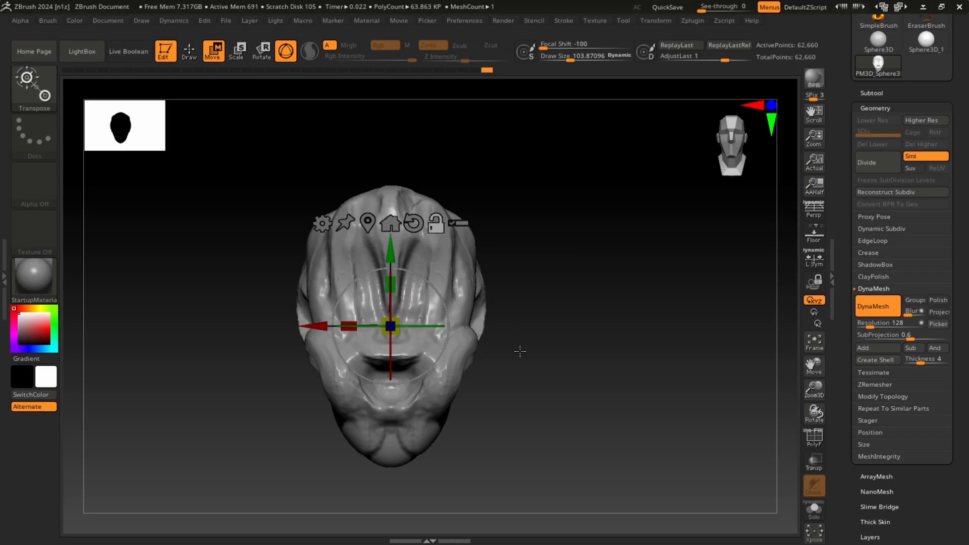
pyautogui.press('q')
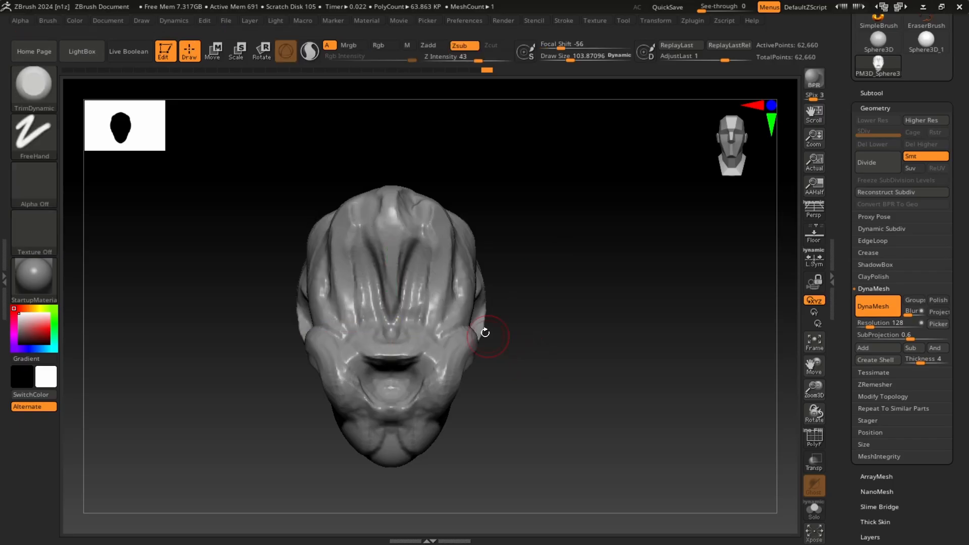
# Examine the head from the front and side, toggling the PolyFrame display to check its mesh
pyautogui.moveTo(640, 263)
pyautogui.mouseDown()
pyautogui.moveTo(631, 256)
pyautogui.moveTo(433, 459)
pyautogui.mouseUp()
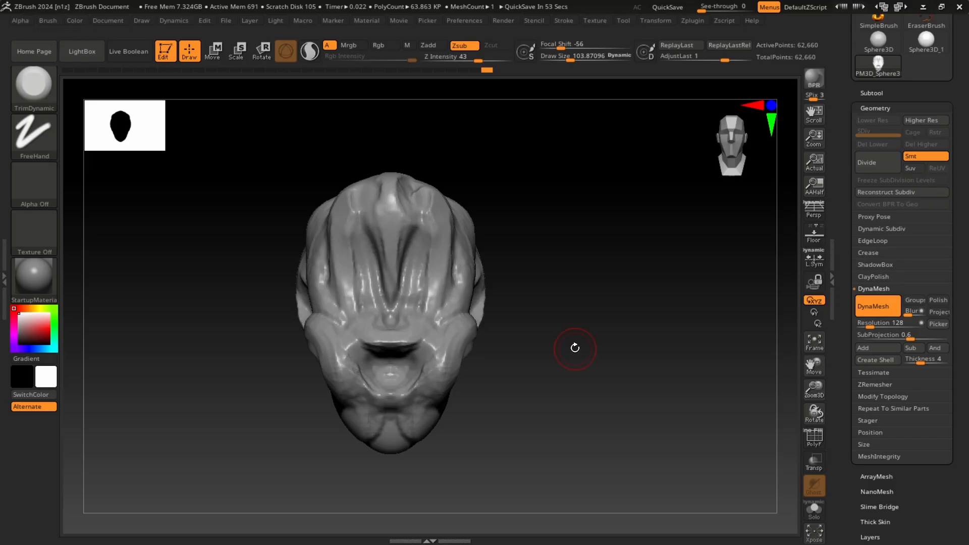
pyautogui.moveTo(574, 348)
pyautogui.mouseDown()
pyautogui.moveTo(610, 251)
pyautogui.moveTo(622, 255)
pyautogui.moveTo(730, 156)
pyautogui.moveTo(611, 266)
pyautogui.mouseUp()
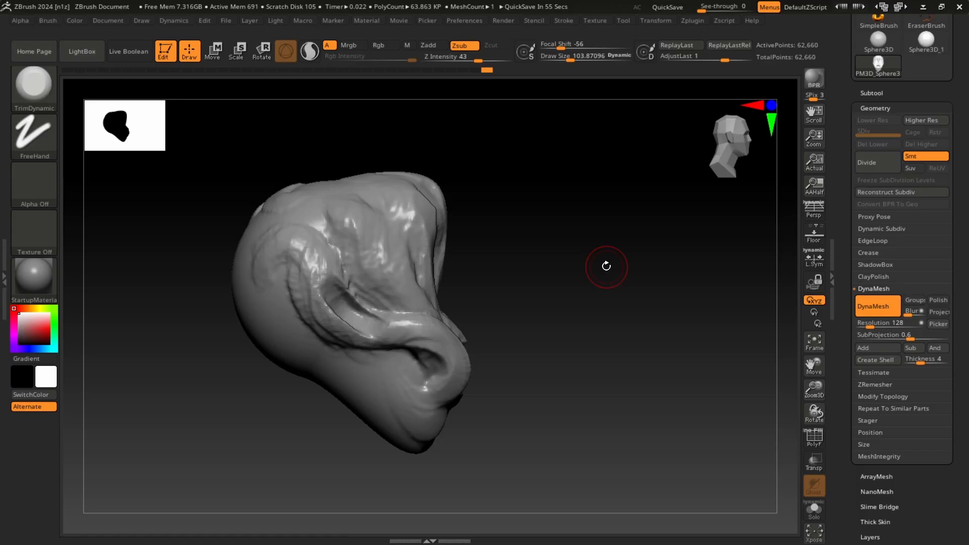
pyautogui.moveTo(556, 251); pyautogui.dragTo(582, 305)
pyautogui.hotkey('shift', 'f')
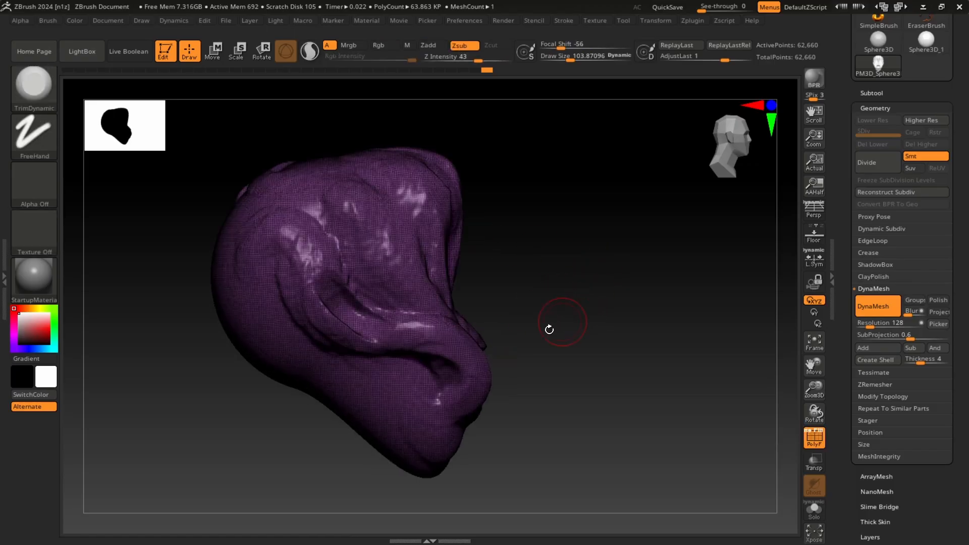
pyautogui.moveTo(452, 379); pyautogui.dragTo(450, 374)
pyautogui.moveTo(453, 382); pyautogui.dragTo(454, 385)
pyautogui.hotkey('shift', 'f')
pyautogui.click(813, 438)
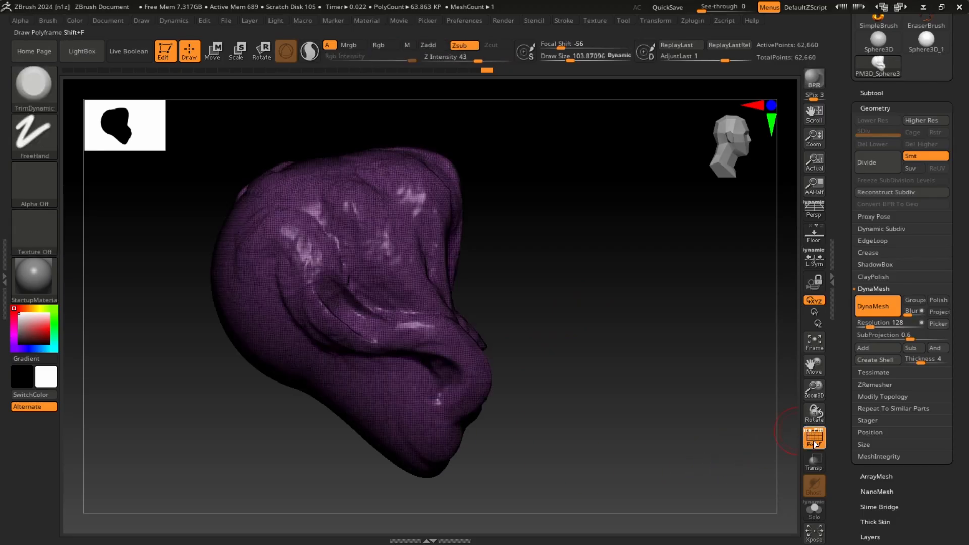
pyautogui.moveTo(620, 290); pyautogui.dragTo(593, 337)
pyautogui.moveTo(739, 153); pyautogui.dragTo(655, 244)
pyautogui.hotkey('shift', 'f')
pyautogui.keyDown('ctrl'); pyautogui.moveTo(647, 289); pyautogui.dragTo(610, 277, button='right'); pyautogui.keyUp('ctrl')
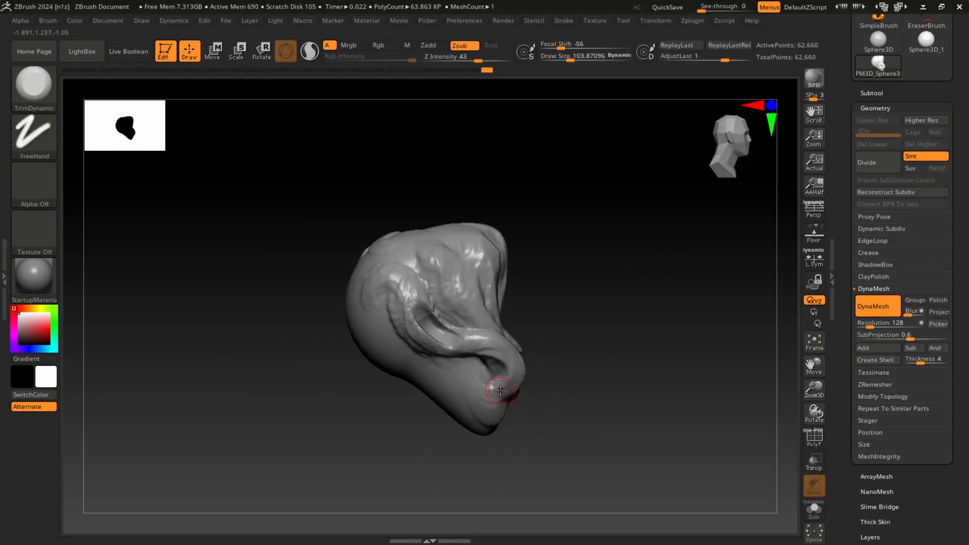
# Mask the back of the head in side view and try a TrimDynamic stroke across the mask boundary
pyautogui.moveTo(588, 257); pyautogui.dragTo(577, 288)
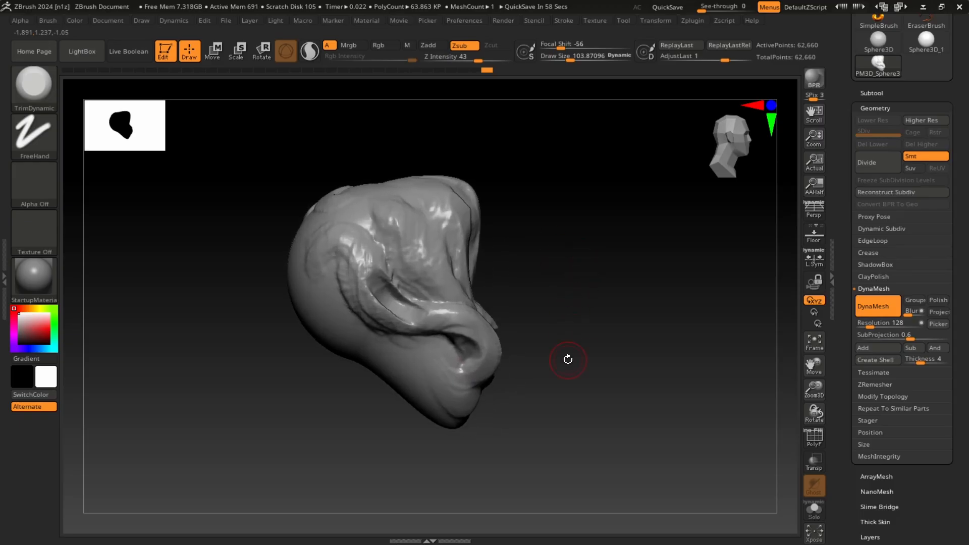
pyautogui.keyDown('ctrl'); pyautogui.click(306, 175); pyautogui.keyUp('ctrl')
pyautogui.press('ctrl')
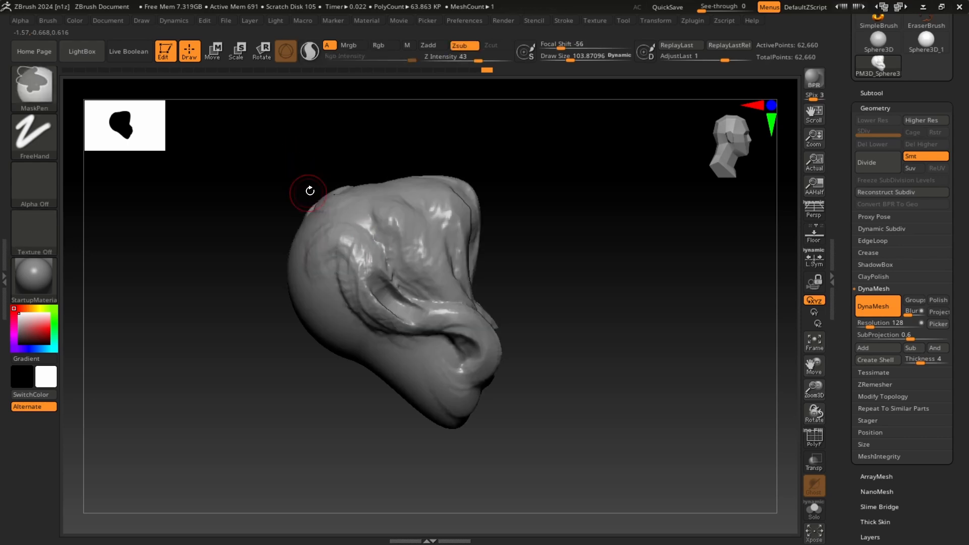
pyautogui.keyDown('ctrl'); pyautogui.moveTo(387, 172); pyautogui.dragTo(375, 419); pyautogui.keyUp('ctrl')
pyautogui.moveTo(601, 205); pyautogui.dragTo(596, 267)
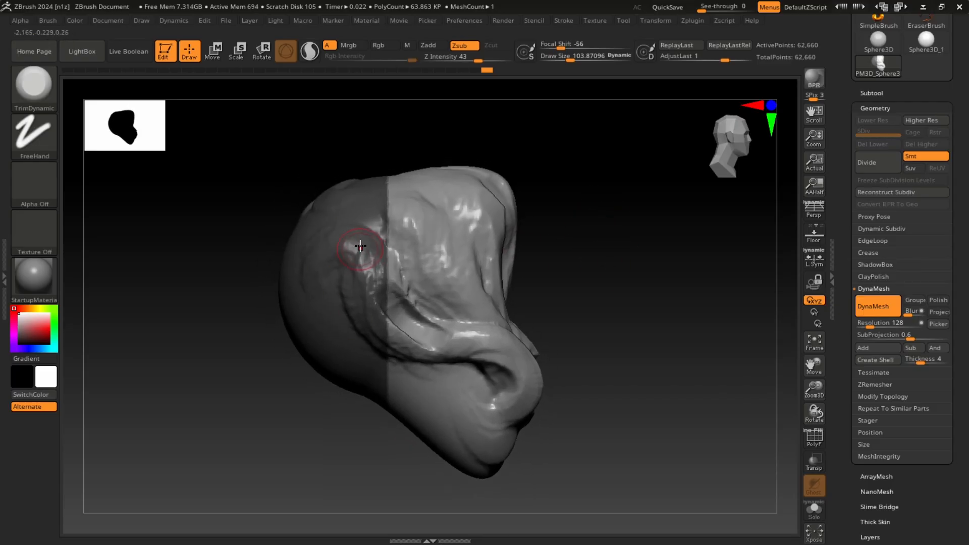
pyautogui.moveTo(506, 224); pyautogui.dragTo(402, 229)
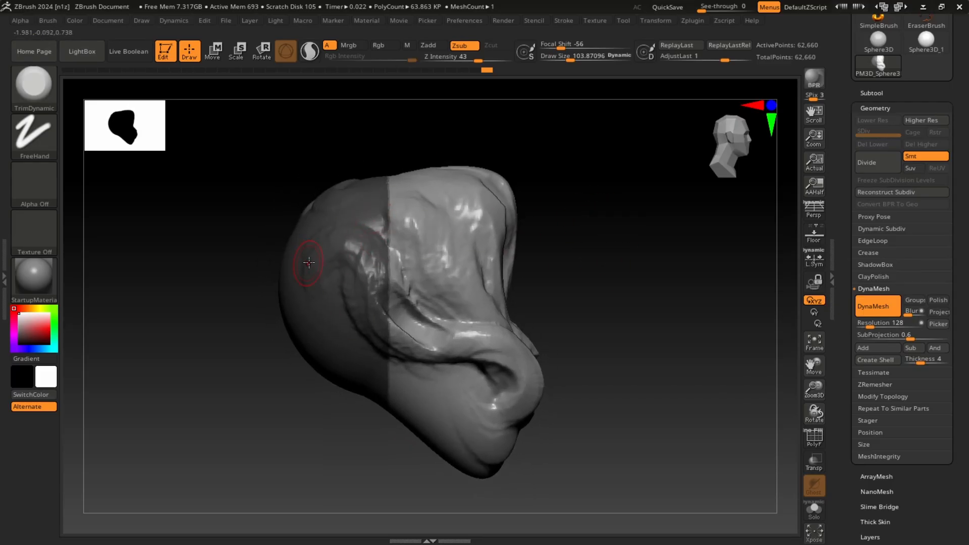
# Switch to the ClayBuildup brush and try inverting the mask on the head
pyautogui.press('b')
pyautogui.press('c')
pyautogui.press('b')
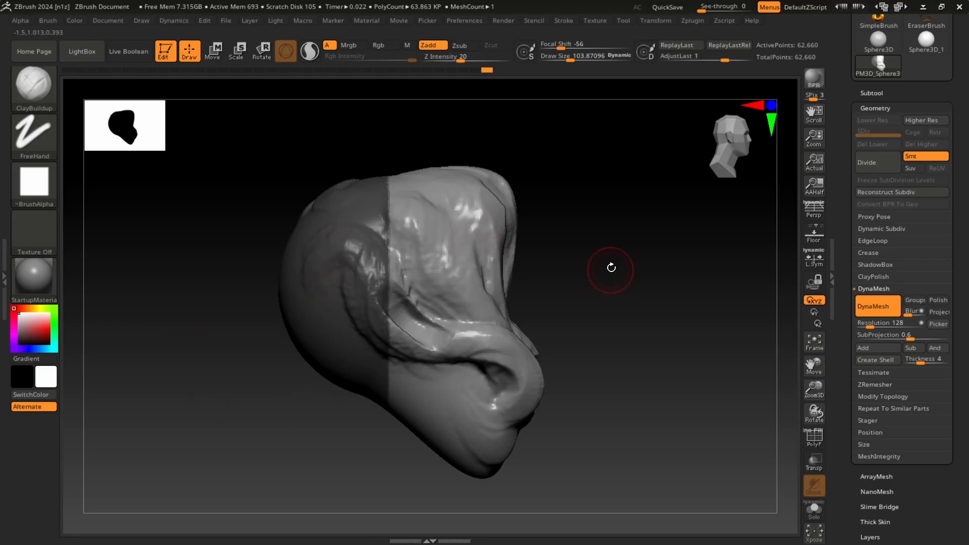
pyautogui.press('ctrl')
pyautogui.keyDown('ctrl'); pyautogui.click(653, 212); pyautogui.keyUp('ctrl')
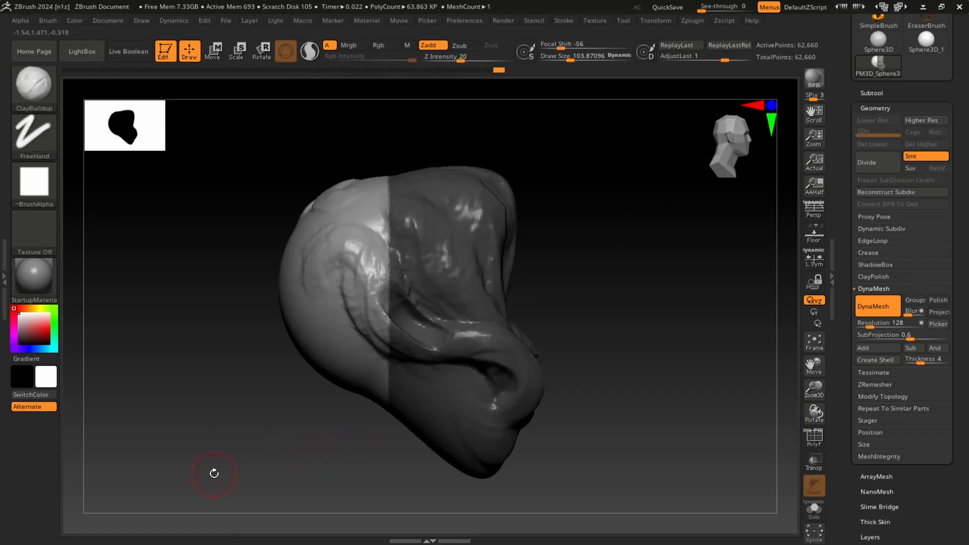
pyautogui.moveTo(651, 254)
pyautogui.mouseDown()
pyautogui.moveTo(629, 242)
pyautogui.moveTo(649, 274)
pyautogui.moveTo(647, 257)
pyautogui.mouseUp()
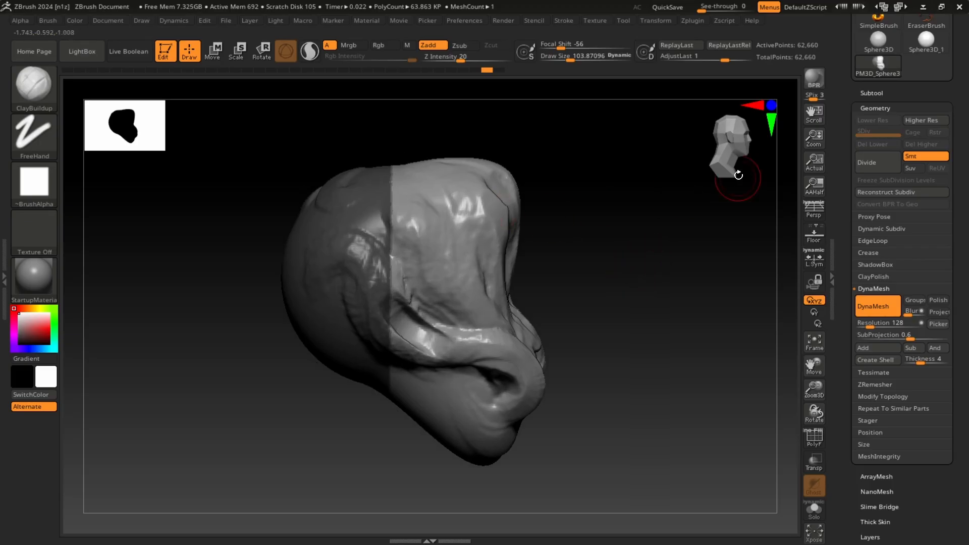
pyautogui.moveTo(738, 175)
pyautogui.mouseDown()
pyautogui.moveTo(685, 201)
pyautogui.moveTo(655, 268)
pyautogui.moveTo(644, 270)
pyautogui.moveTo(670, 265)
pyautogui.moveTo(666, 273)
pyautogui.moveTo(649, 255)
pyautogui.moveTo(640, 264)
pyautogui.moveTo(647, 281)
pyautogui.mouseUp()
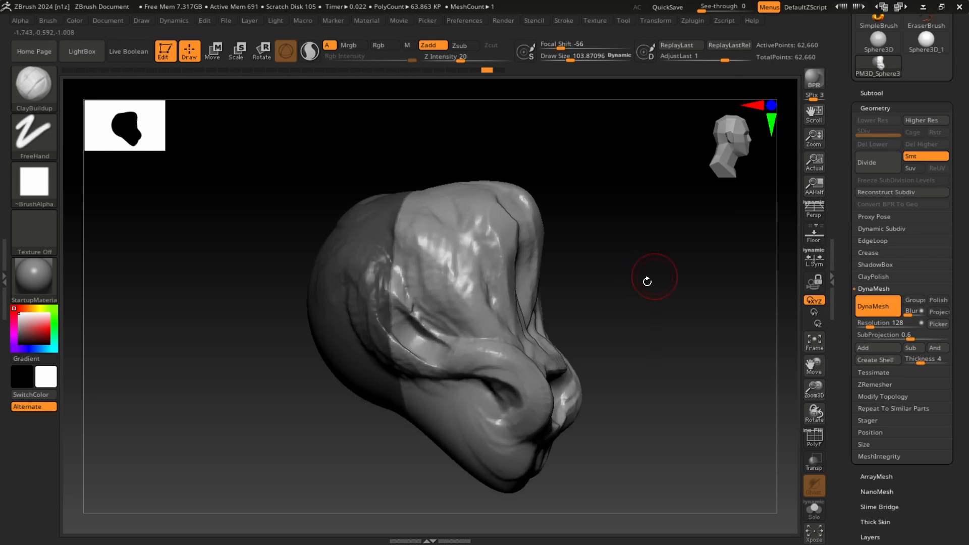
# Clear the current mask and mask the back of the head again with a rectangular selection
pyautogui.keyDown('ctrl'); pyautogui.moveTo(625, 233); pyautogui.dragTo(569, 259); pyautogui.keyUp('ctrl')
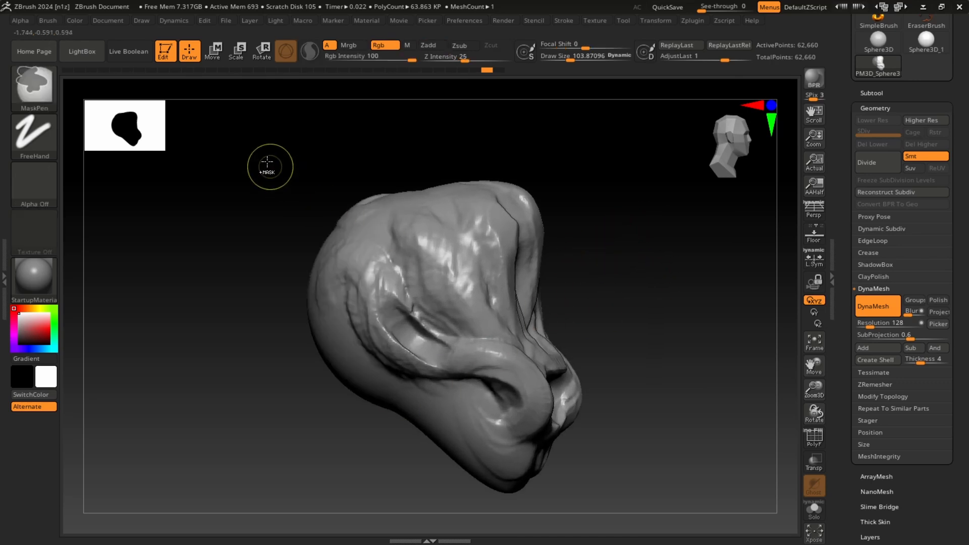
pyautogui.keyDown('ctrl'); pyautogui.moveTo(268, 166); pyautogui.dragTo(402, 419); pyautogui.keyUp('ctrl')
pyautogui.press('ctrl')
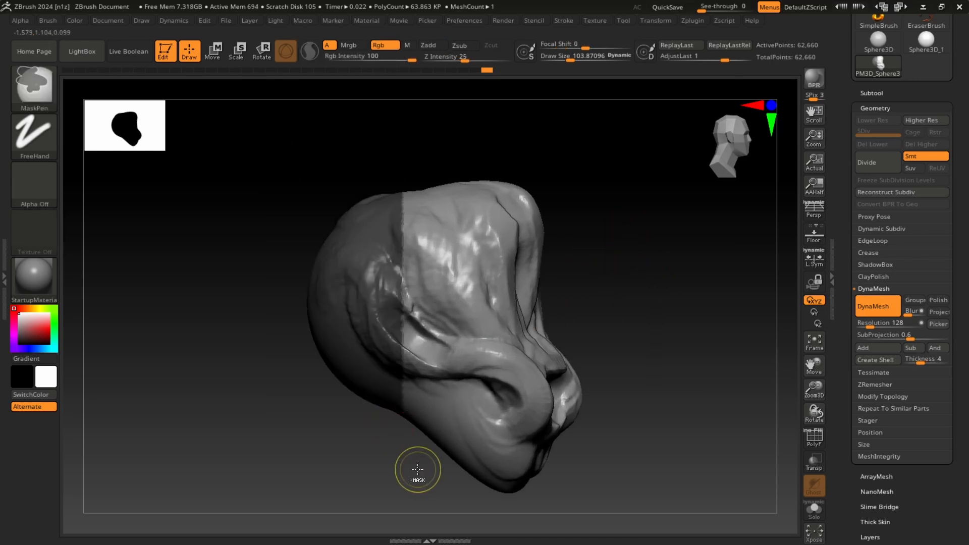
# Turn the masked back of the head into its own polygroup and show it with the PolyFrame display
pyautogui.keyDown('ctrl'); pyautogui.moveTo(430, 469); pyautogui.dragTo(441, 472); pyautogui.keyUp('ctrl')
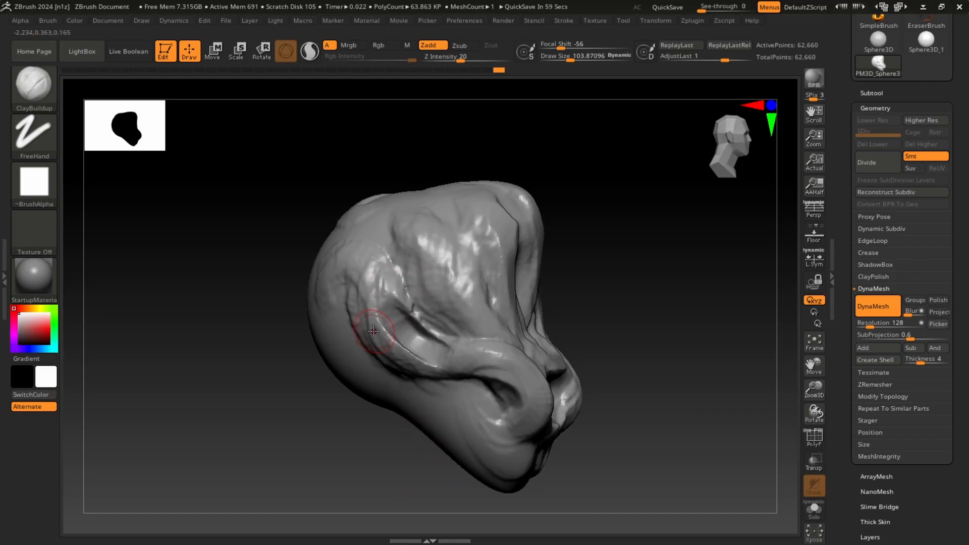
pyautogui.press('shift')
pyautogui.hotkey('shift', 'f')
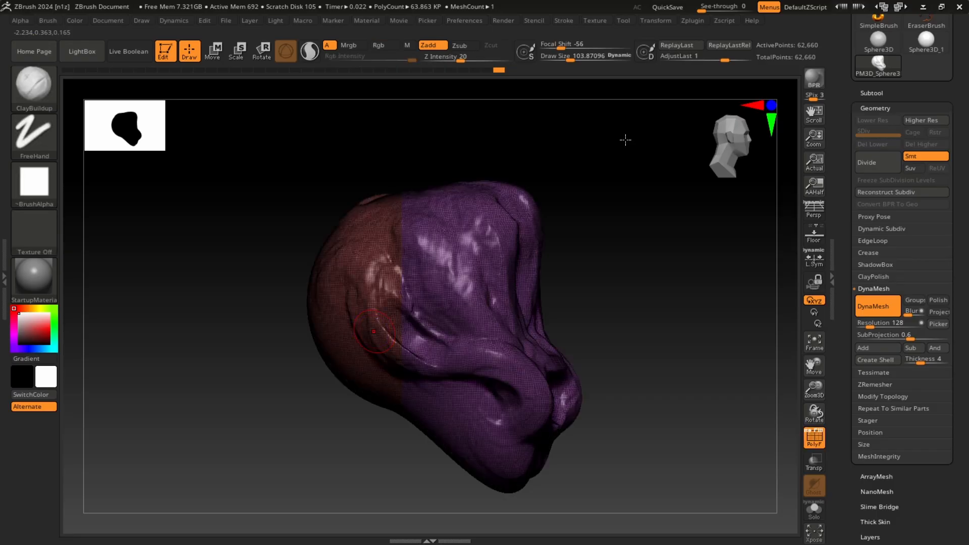
pyautogui.moveTo(625, 138)
pyautogui.mouseDown()
pyautogui.moveTo(674, 216)
pyautogui.moveTo(670, 229)
pyautogui.moveTo(653, 205)
pyautogui.moveTo(644, 212)
pyautogui.moveTo(639, 242)
pyautogui.mouseUp()
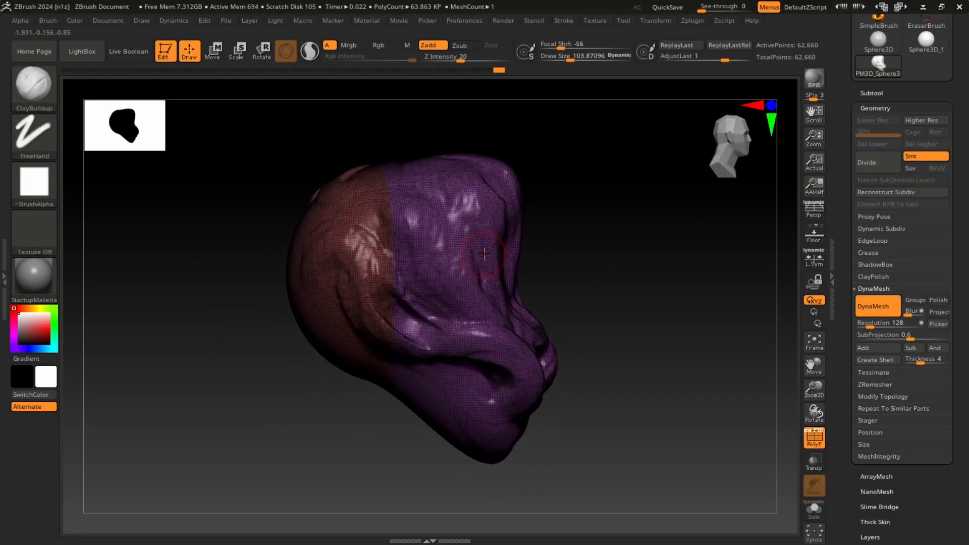
# Isolate the front polygroup of the head, examine it, and bring the whole head back into view
pyautogui.press('ctrl')
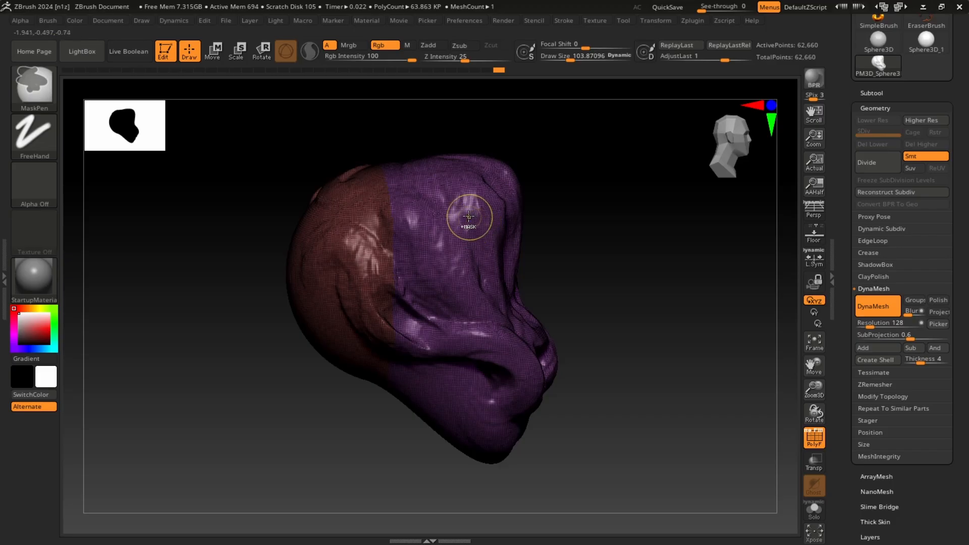
pyautogui.keyDown('ctrl'); pyautogui.keyDown('shift'); pyautogui.click(464, 230); pyautogui.keyUp('shift'); pyautogui.keyUp('ctrl')
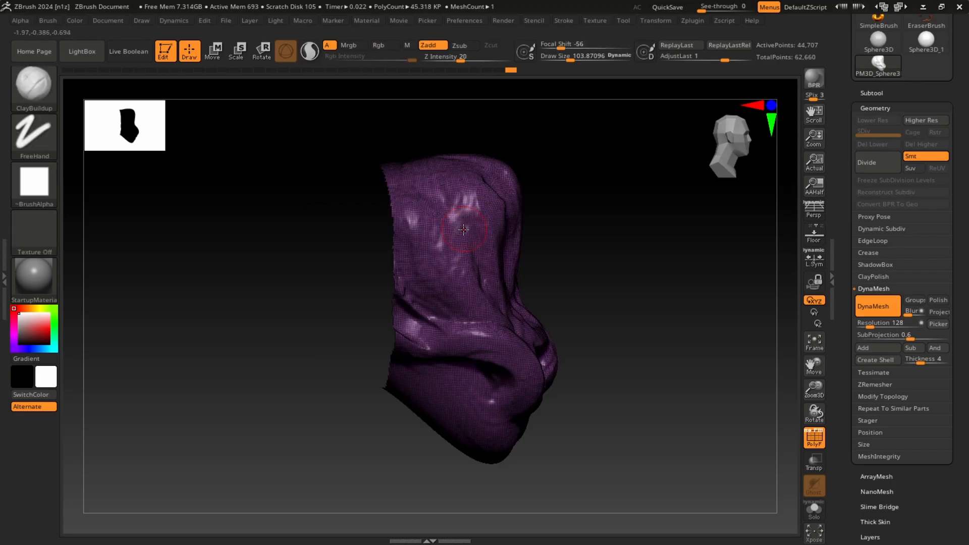
pyautogui.keyDown('ctrl'); pyautogui.keyDown('shift'); pyautogui.click(478, 238); pyautogui.keyUp('shift'); pyautogui.keyUp('ctrl')
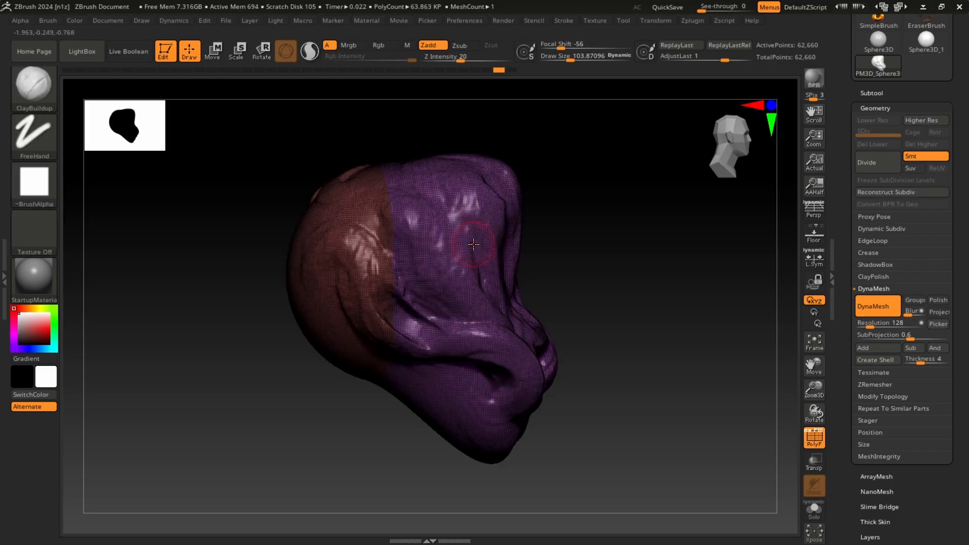
pyautogui.hotkey('ctrl', 'shift')
pyautogui.keyDown('ctrl'); pyautogui.keyDown('shift'); pyautogui.click(465, 212); pyautogui.keyUp('shift'); pyautogui.keyUp('ctrl')
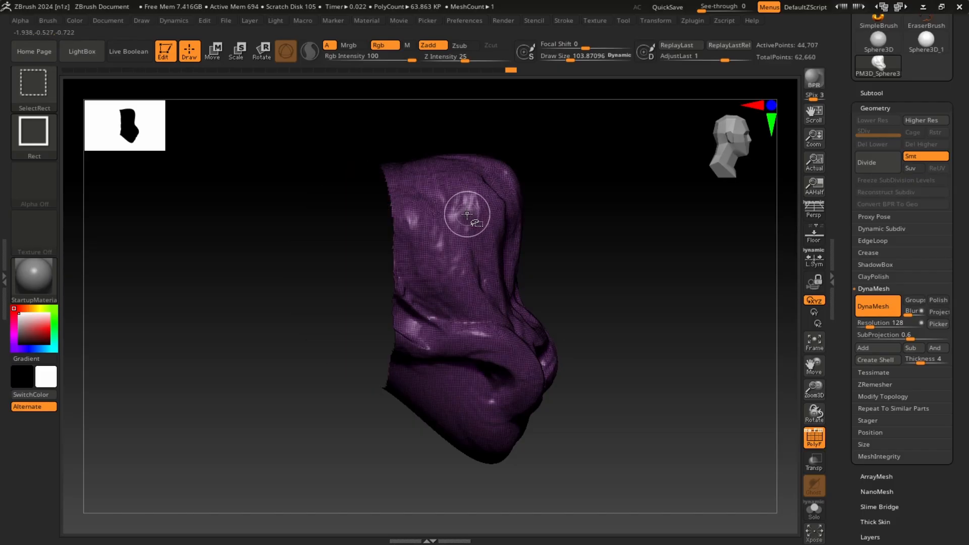
pyautogui.moveTo(557, 210)
pyautogui.mouseDown()
pyautogui.moveTo(616, 244)
pyautogui.moveTo(660, 251)
pyautogui.moveTo(620, 234)
pyautogui.moveTo(630, 238)
pyautogui.moveTo(627, 229)
pyautogui.moveTo(476, 305)
pyautogui.mouseUp()
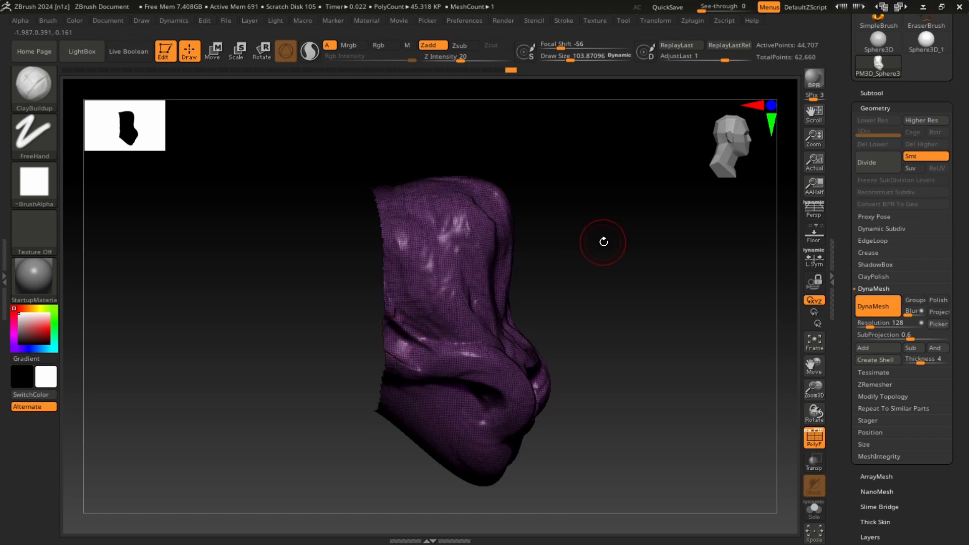
pyautogui.keyDown('ctrl'); pyautogui.keyDown('shift'); pyautogui.click(635, 230); pyautogui.keyUp('shift'); pyautogui.keyUp('ctrl')
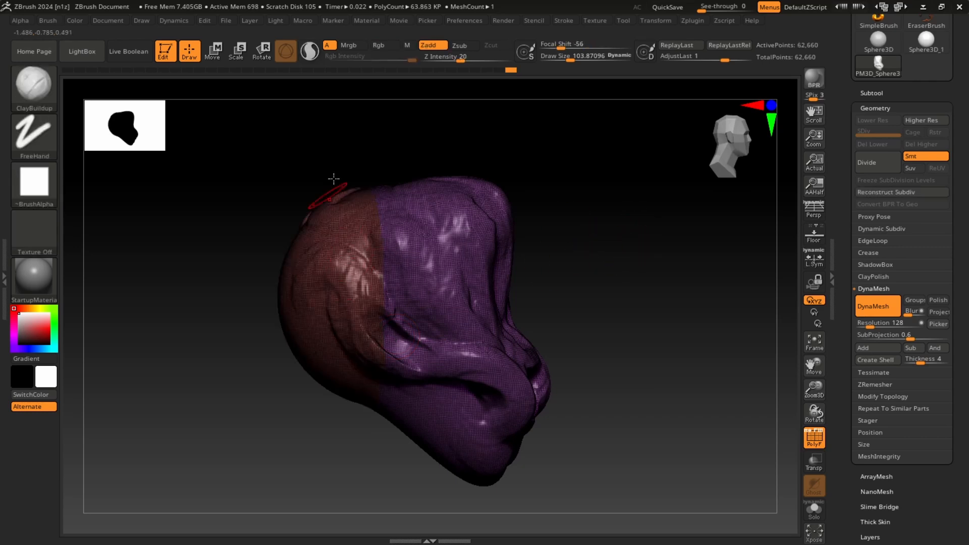
# Isolate the polygroup at the back of the head, inspect it from another angle, and unhide the full mesh
pyautogui.moveTo(272, 305)
pyautogui.mouseDown()
pyautogui.moveTo(254, 276)
pyautogui.moveTo(233, 320)
pyautogui.moveTo(253, 304)
pyautogui.moveTo(313, 298)
pyautogui.mouseUp()
pyautogui.keyDown('ctrl'); pyautogui.keyDown('shift'); pyautogui.click(366, 210); pyautogui.keyUp('shift'); pyautogui.keyUp('ctrl')
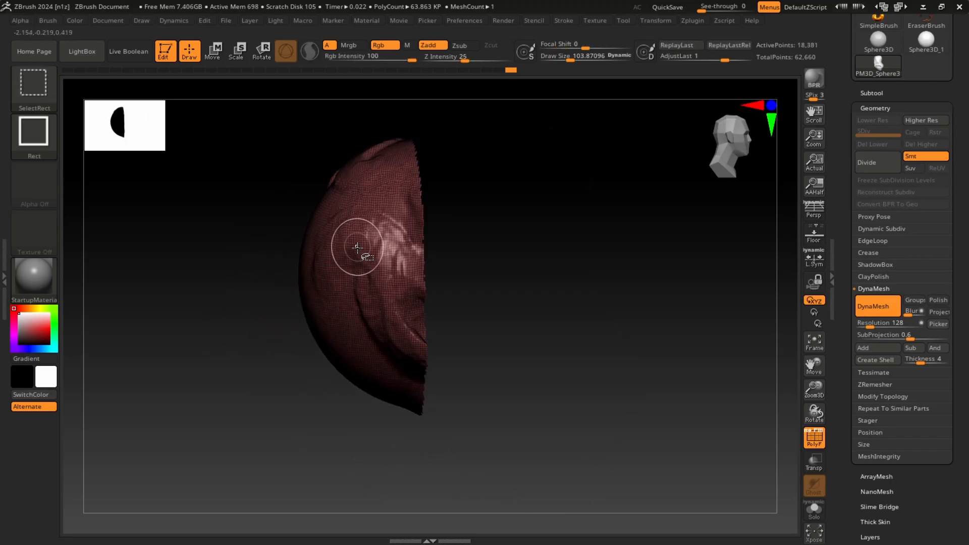
pyautogui.moveTo(628, 226); pyautogui.dragTo(565, 271)
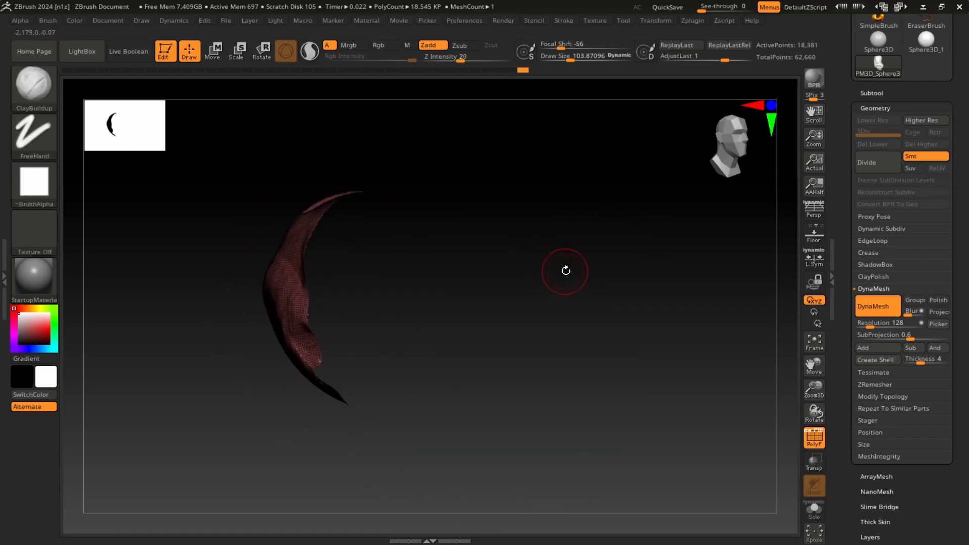
pyautogui.keyDown('ctrl'); pyautogui.keyDown('shift'); pyautogui.click(638, 190); pyautogui.keyUp('shift'); pyautogui.keyUp('ctrl')
pyautogui.moveTo(618, 228); pyautogui.dragTo(558, 302)
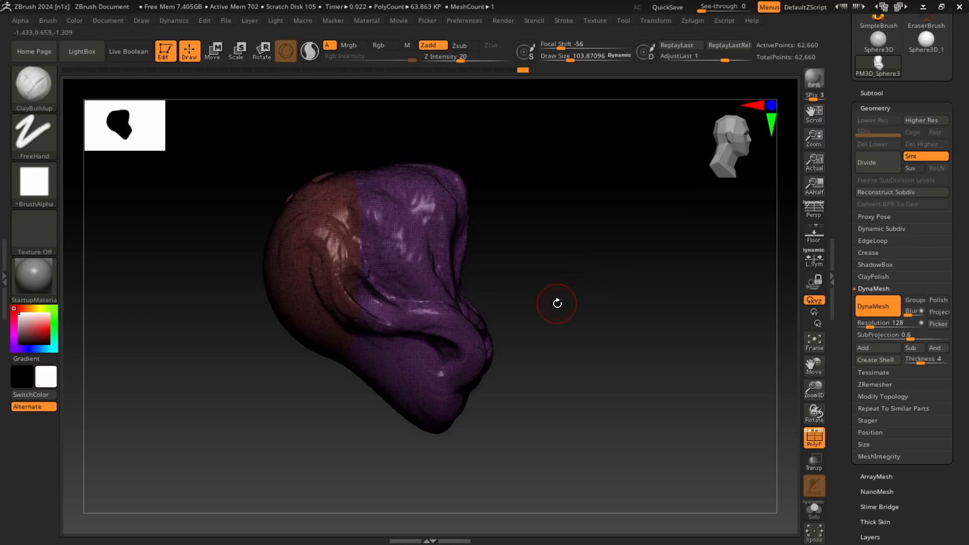
# Mask the lower face with a rectangular selection in side view and make it a separate polygroup, checked in PolyFrame
pyautogui.hotkey('shift', 'f')
pyautogui.press('ctrl')
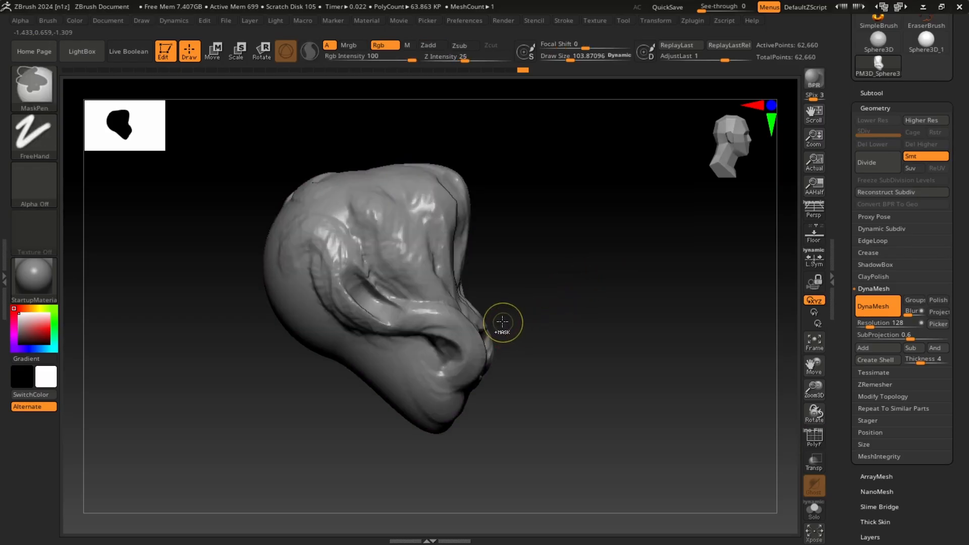
pyautogui.moveTo(522, 271)
pyautogui.keyDown('ctrl'); pyautogui.mouseDown()
pyautogui.moveTo(443, 411)
pyautogui.moveTo(429, 461)
pyautogui.mouseUp(); pyautogui.keyUp('ctrl')
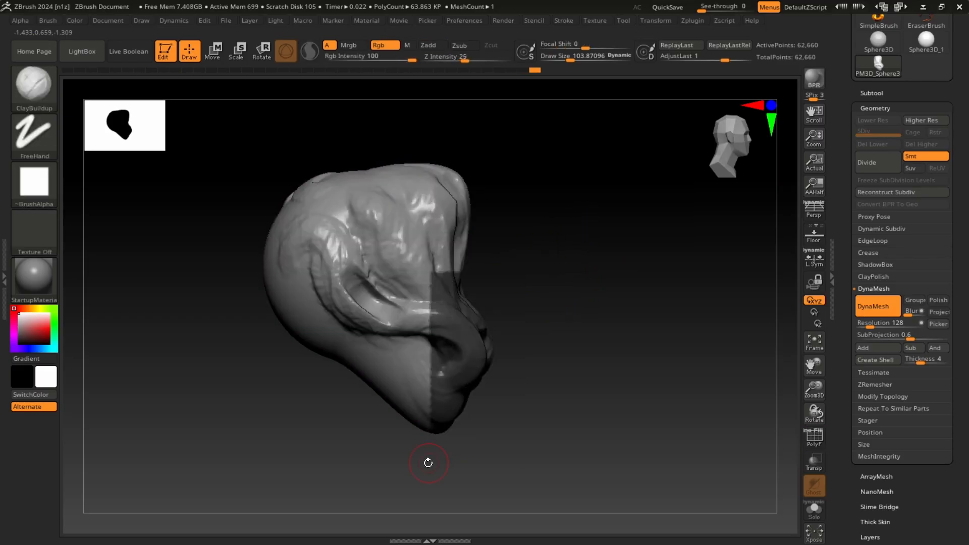
pyautogui.keyDown('ctrl'); pyautogui.click(486, 389); pyautogui.keyUp('ctrl')
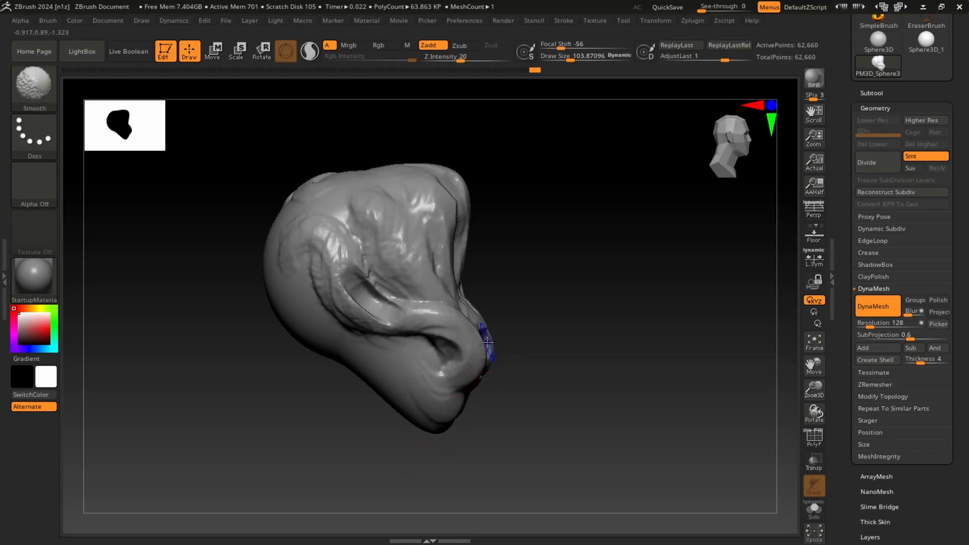
pyautogui.hotkey('shift', 'f')
pyautogui.moveTo(587, 207)
pyautogui.mouseDown()
pyautogui.moveTo(623, 253)
pyautogui.moveTo(536, 290)
pyautogui.moveTo(621, 257)
pyautogui.moveTo(616, 274)
pyautogui.moveTo(519, 260)
pyautogui.moveTo(636, 272)
pyautogui.moveTo(613, 289)
pyautogui.mouseUp()
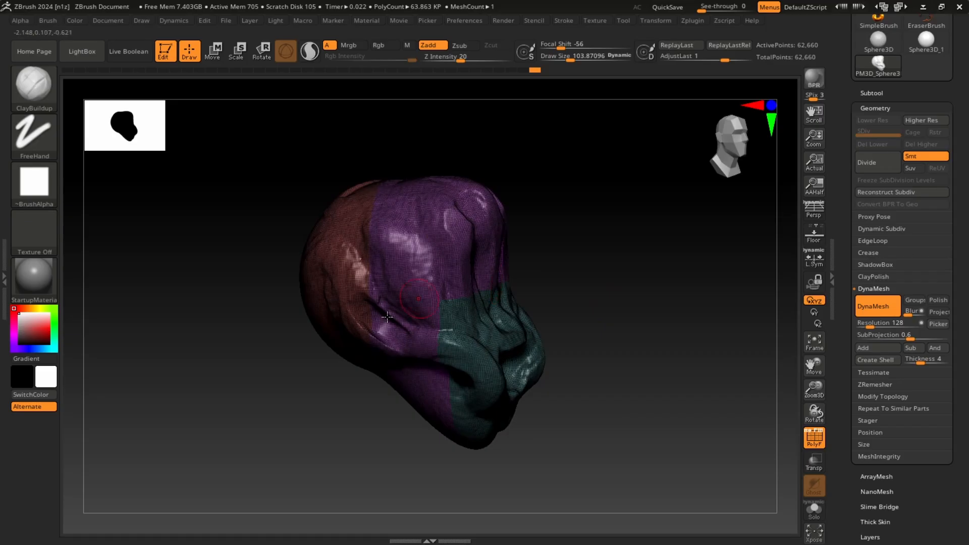
pyautogui.moveTo(628, 253); pyautogui.dragTo(624, 248)
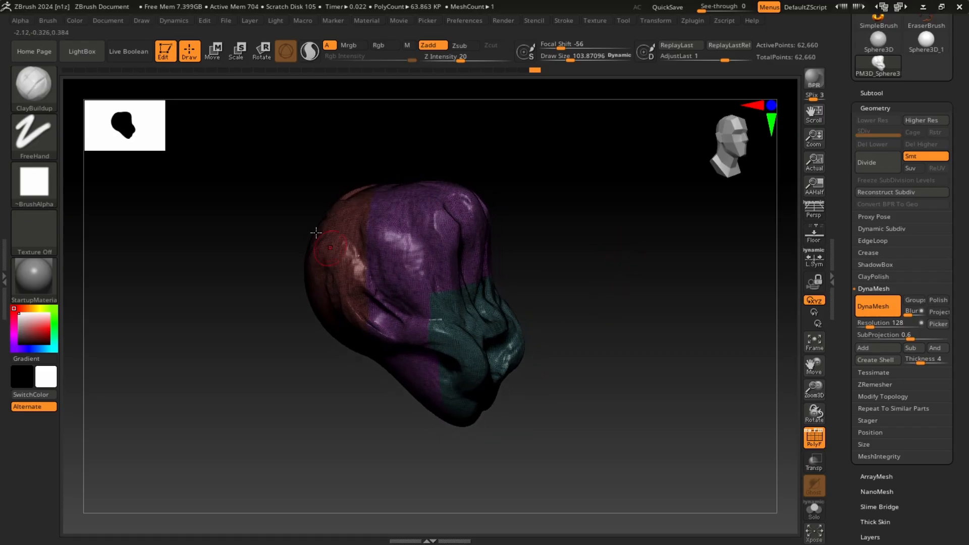
# Mask the whole head with a rectangular selection and merge it into a single polygroup
pyautogui.hotkey('shift', 'f')
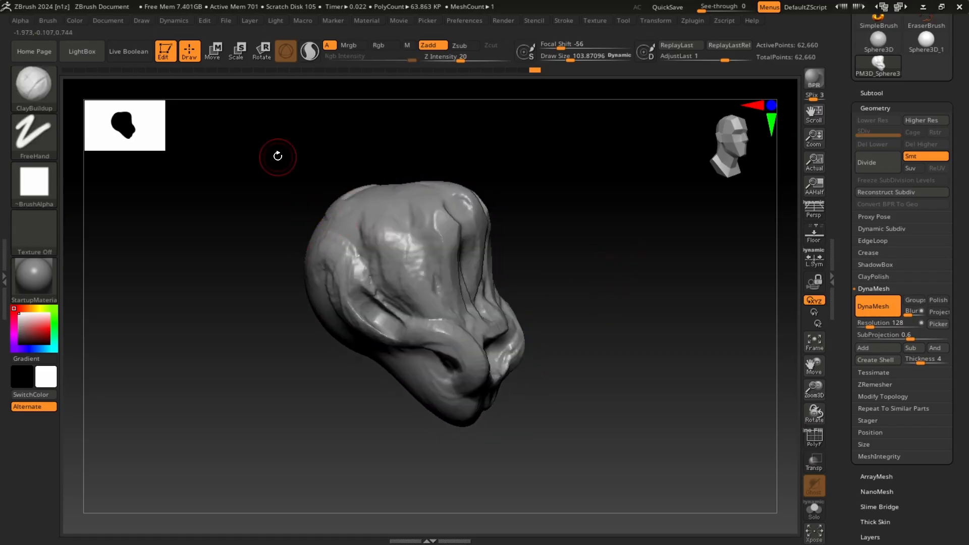
pyautogui.moveTo(602, 208); pyautogui.dragTo(441, 312)
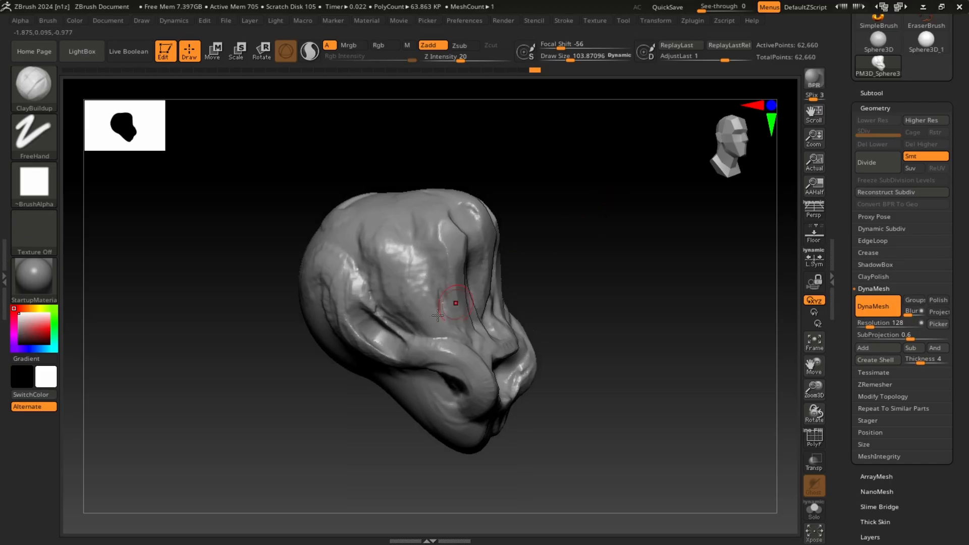
pyautogui.hotkey('shift', 'f')
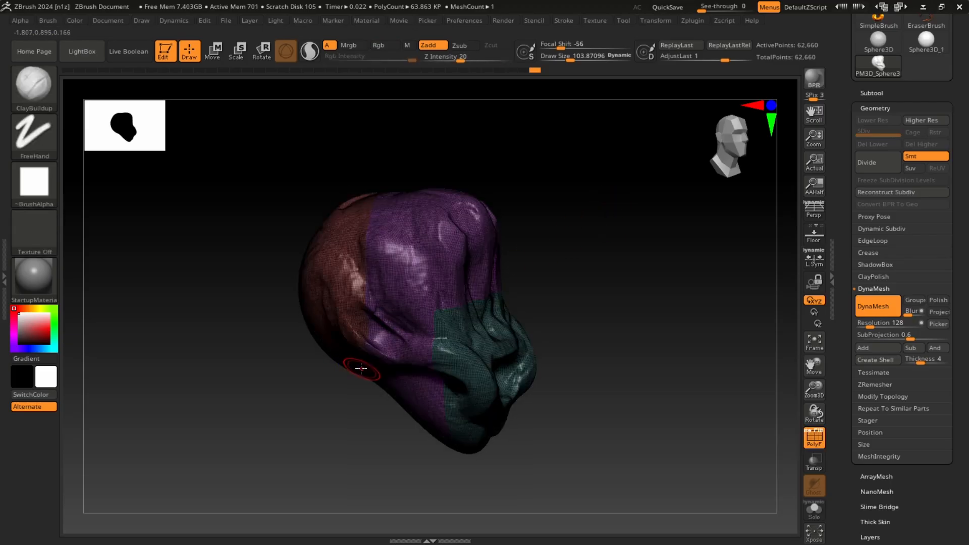
pyautogui.hotkey('shift', 'f')
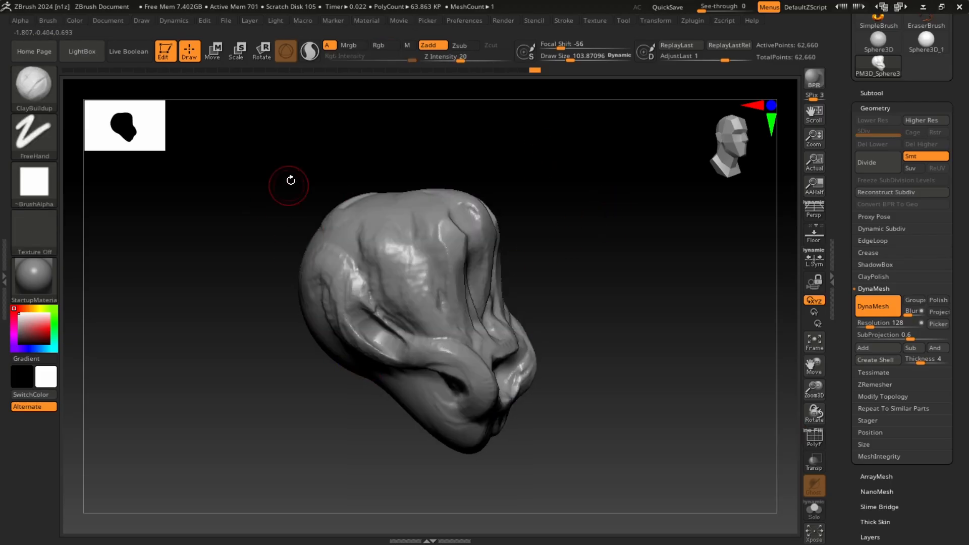
pyautogui.moveTo(253, 130)
pyautogui.keyDown('ctrl'); pyautogui.mouseDown()
pyautogui.moveTo(558, 274)
pyautogui.moveTo(563, 490)
pyautogui.mouseUp(); pyautogui.keyUp('ctrl')
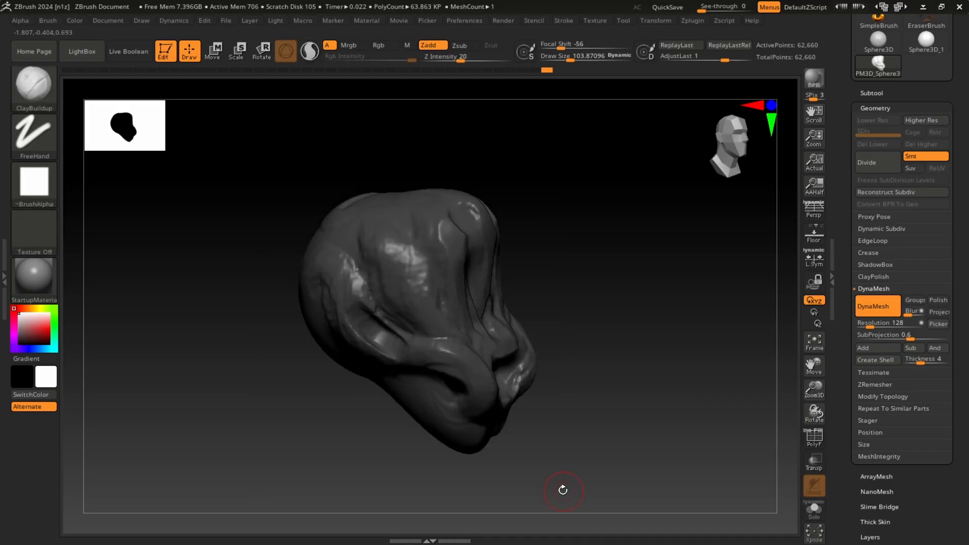
pyautogui.keyDown('ctrl'); pyautogui.click(563, 490); pyautogui.keyUp('ctrl')
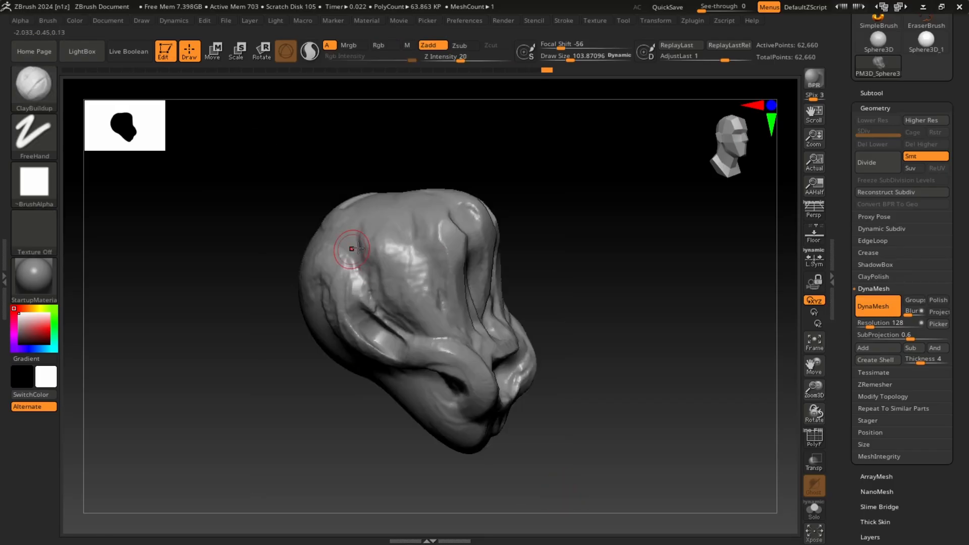
# Check the head's polygrouping from several angles with the PolyFrame display, and hide the PolyFrame again
pyautogui.moveTo(637, 236); pyautogui.dragTo(604, 232)
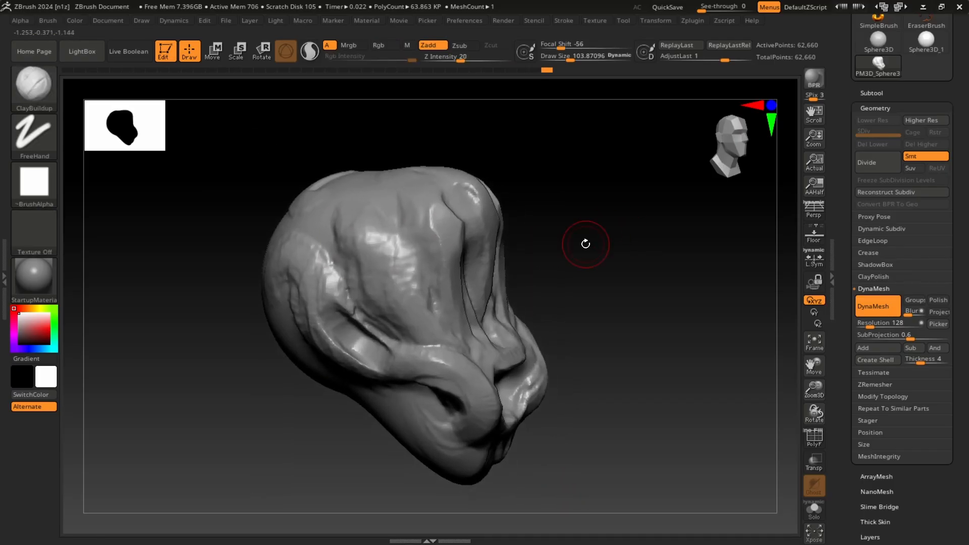
pyautogui.press('shift')
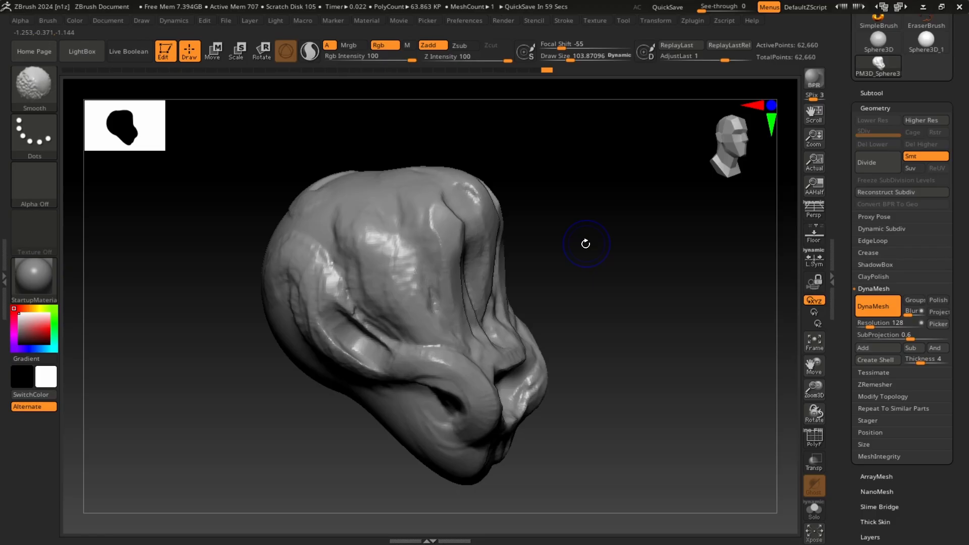
pyautogui.hotkey('shift', 'f')
pyautogui.moveTo(580, 242)
pyautogui.mouseDown()
pyautogui.moveTo(580, 316)
pyautogui.moveTo(440, 320)
pyautogui.moveTo(661, 237)
pyautogui.moveTo(629, 227)
pyautogui.moveTo(646, 245)
pyautogui.moveTo(454, 363)
pyautogui.mouseUp()
pyautogui.hotkey('shift', 'f')
pyautogui.moveTo(583, 277)
pyautogui.mouseDown()
pyautogui.moveTo(643, 255)
pyautogui.moveTo(509, 281)
pyautogui.moveTo(644, 266)
pyautogui.moveTo(633, 251)
pyautogui.moveTo(638, 264)
pyautogui.moveTo(520, 307)
pyautogui.mouseUp()
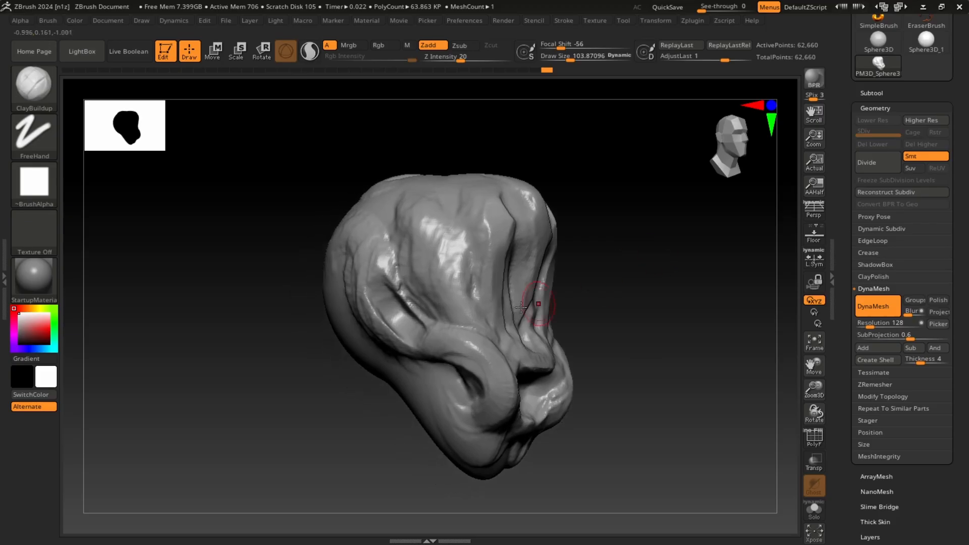
# Mask the back of the head in side view with a rectangle, try inverting the mask, and clear it
pyautogui.moveTo(711, 155); pyautogui.dragTo(722, 141)
pyautogui.keyDown('alt'); pyautogui.moveTo(710, 237); pyautogui.dragTo(597, 244); pyautogui.keyUp('alt')
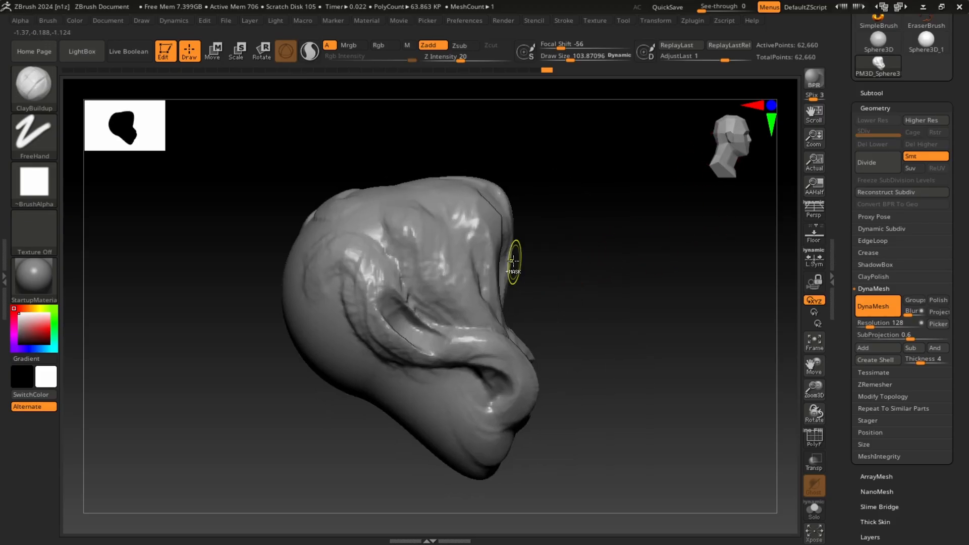
pyautogui.moveTo(249, 154)
pyautogui.keyDown('ctrl'); pyautogui.mouseDown()
pyautogui.moveTo(408, 256)
pyautogui.moveTo(388, 437)
pyautogui.mouseUp(); pyautogui.keyUp('ctrl')
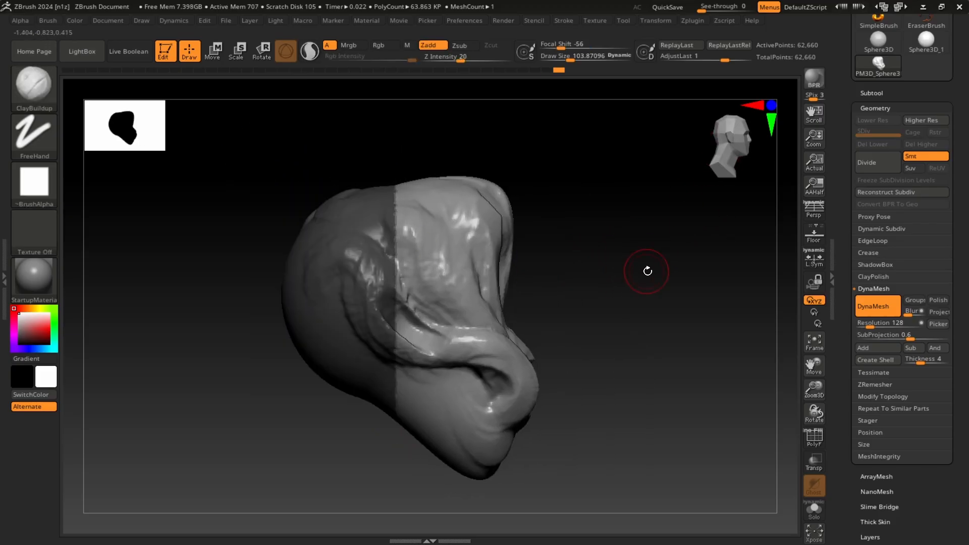
pyautogui.moveTo(648, 271)
pyautogui.mouseDown()
pyautogui.moveTo(637, 268)
pyautogui.moveTo(690, 238)
pyautogui.mouseUp()
pyautogui.keyDown('ctrl'); pyautogui.click(651, 264); pyautogui.keyUp('ctrl')
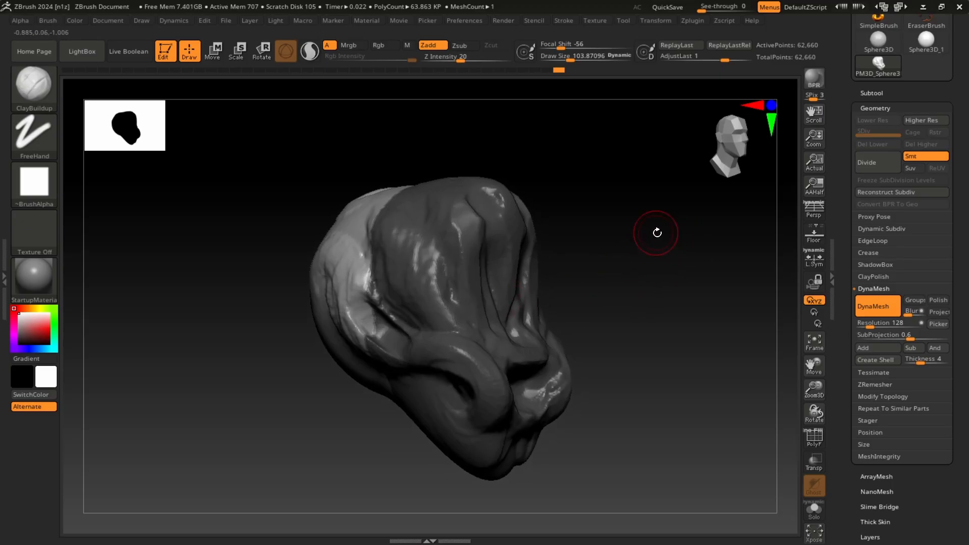
pyautogui.keyDown('ctrl'); pyautogui.click(664, 211); pyautogui.keyUp('ctrl')
pyautogui.keyDown('ctrl'); pyautogui.moveTo(668, 208); pyautogui.dragTo(652, 248); pyautogui.keyUp('ctrl')
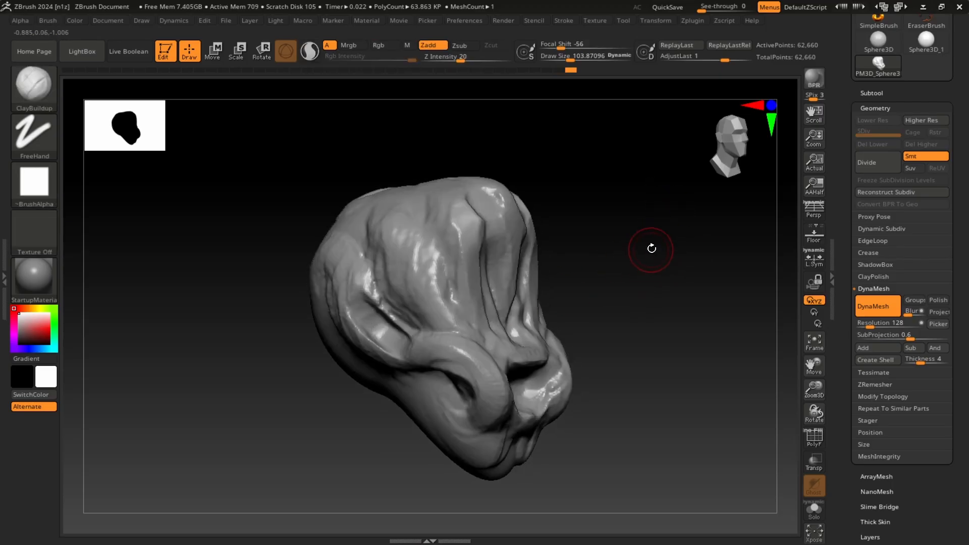
# Look through the available masking brushes, keeping MaskPen as the masking brush
pyautogui.press('ctrl')
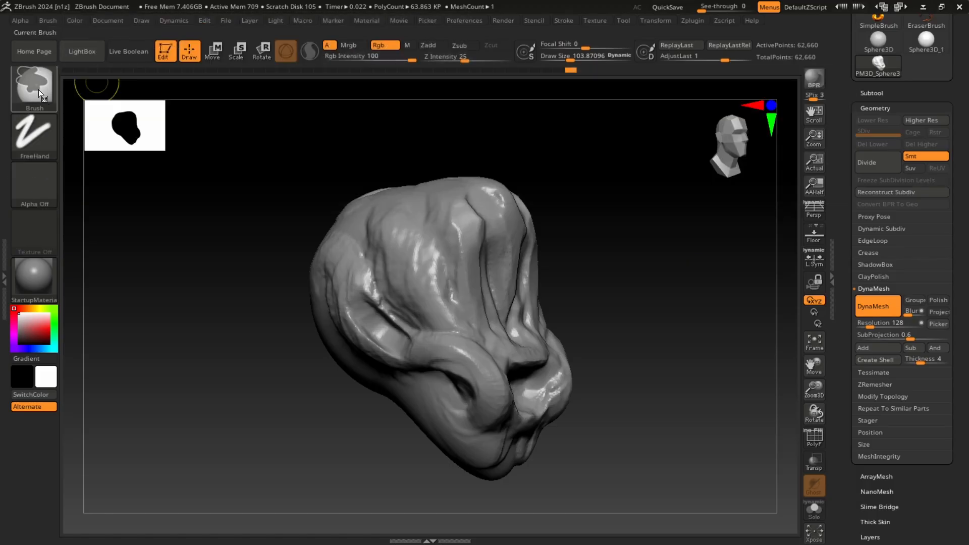
pyautogui.click(42, 93)
pyautogui.click(47, 94)
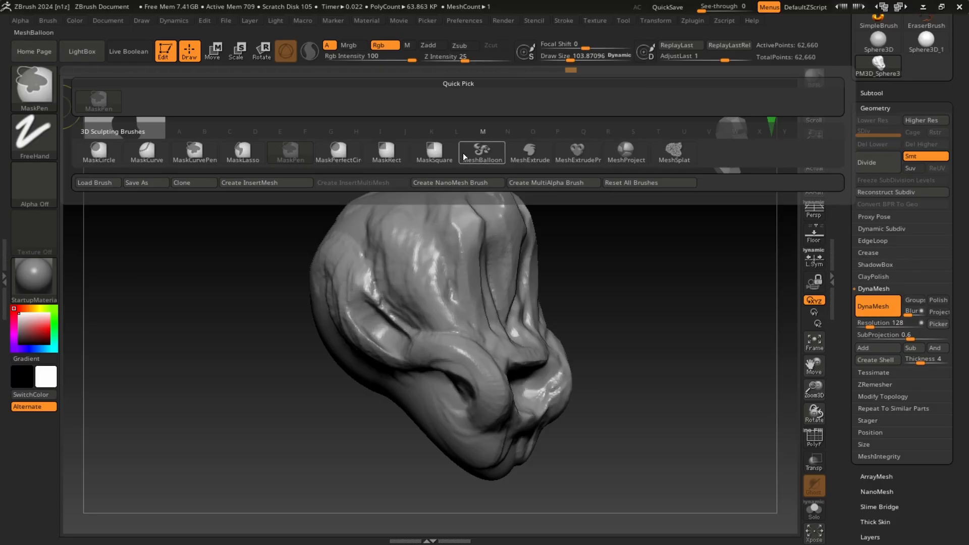
pyautogui.press('c')
pyautogui.press('b')
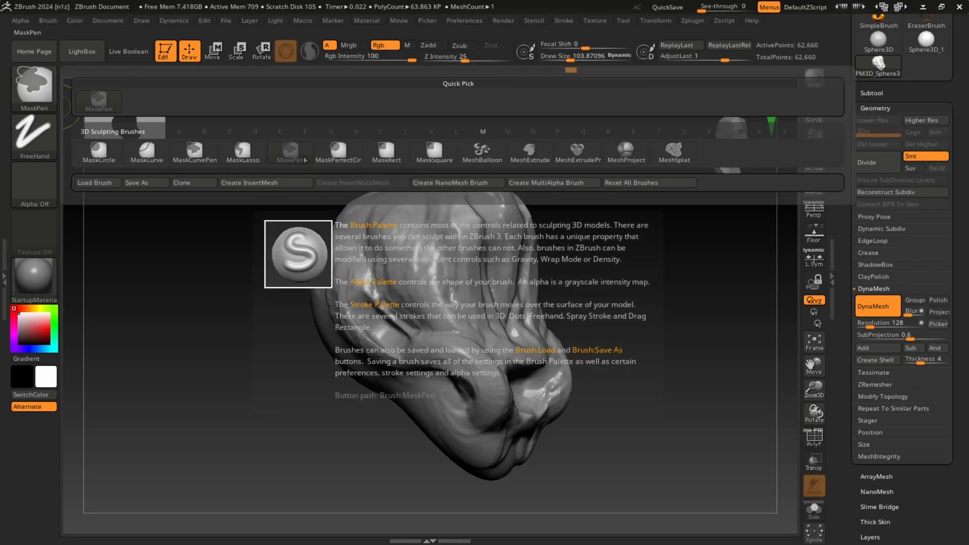
# Paint freehand MaskPen strokes over the side of the head, the forehead and the area around the nose
pyautogui.moveTo(445, 279)
pyautogui.keyDown('ctrl'); pyautogui.mouseDown()
pyautogui.moveTo(419, 232)
pyautogui.moveTo(384, 220)
pyautogui.mouseUp(); pyautogui.keyUp('ctrl')
pyautogui.moveTo(441, 246)
pyautogui.keyDown('ctrl'); pyautogui.mouseDown()
pyautogui.moveTo(440, 337)
pyautogui.moveTo(467, 320)
pyautogui.mouseUp(); pyautogui.keyUp('ctrl')
pyautogui.moveTo(637, 243); pyautogui.dragTo(560, 256)
pyautogui.moveTo(520, 301)
pyautogui.keyDown('ctrl'); pyautogui.mouseDown()
pyautogui.moveTo(555, 267)
pyautogui.moveTo(546, 237)
pyautogui.mouseUp(); pyautogui.keyUp('ctrl')
pyautogui.moveTo(620, 212); pyautogui.dragTo(629, 261)
pyautogui.moveTo(543, 265)
pyautogui.keyDown('ctrl'); pyautogui.mouseDown()
pyautogui.moveTo(538, 230)
pyautogui.moveTo(560, 212)
pyautogui.mouseUp(); pyautogui.keyUp('ctrl')
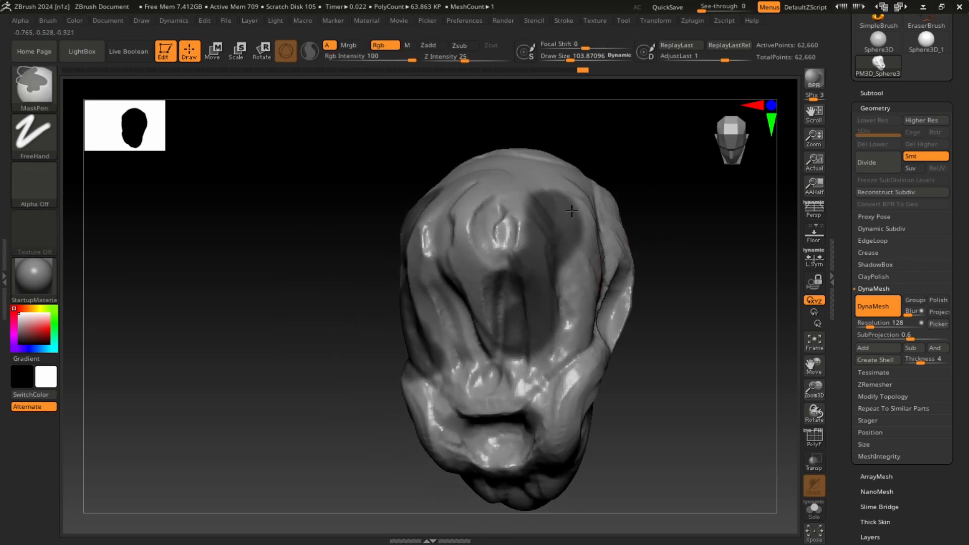
pyautogui.moveTo(639, 252)
pyautogui.mouseDown()
pyautogui.moveTo(677, 262)
pyautogui.moveTo(648, 247)
pyautogui.mouseUp()
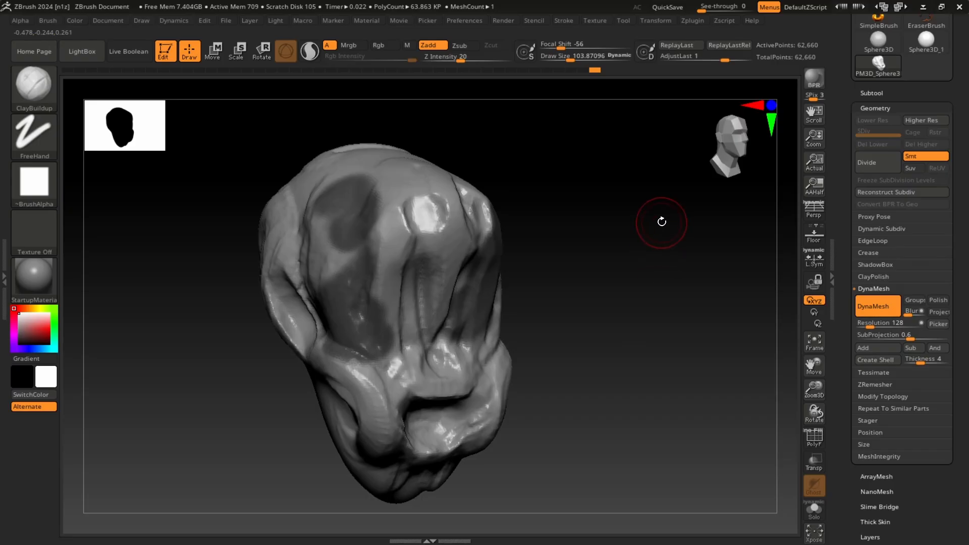
# Invert the painted mask on the head and clear it
pyautogui.keyDown('ctrl'); pyautogui.click(648, 202); pyautogui.keyUp('ctrl')
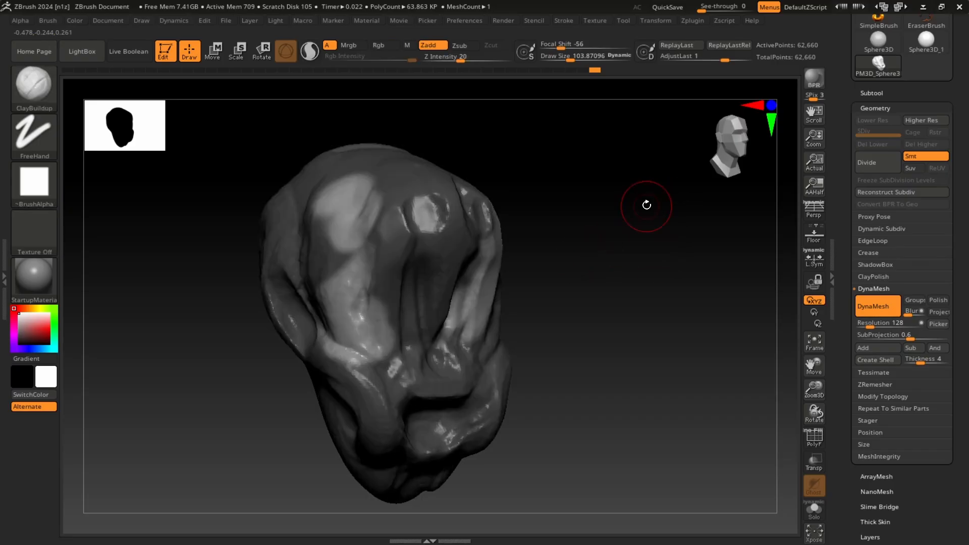
pyautogui.moveTo(653, 253)
pyautogui.keyDown('ctrl'); pyautogui.mouseDown()
pyautogui.moveTo(637, 264)
pyautogui.moveTo(649, 277)
pyautogui.mouseUp(); pyautogui.keyUp('ctrl')
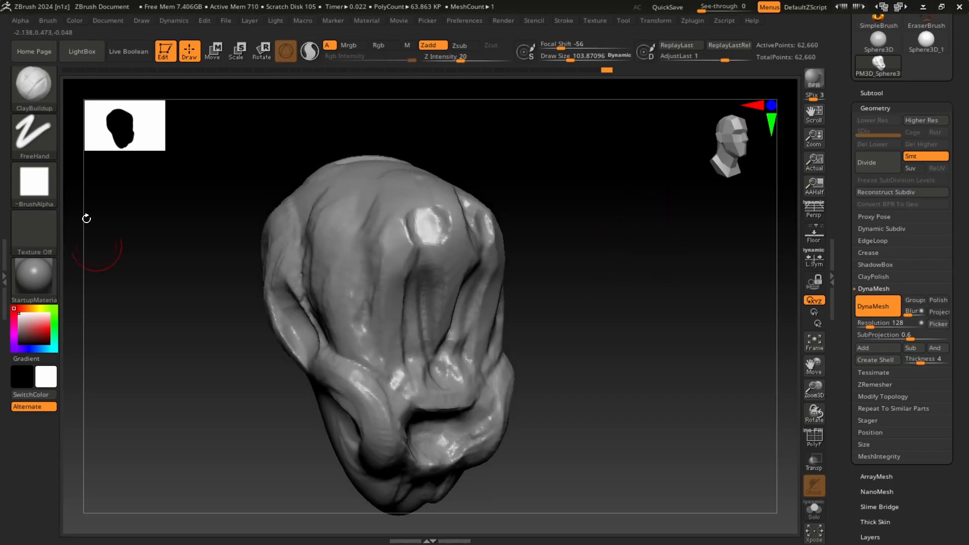
# Choose the MaskLasso brush, mask the back of the head with a freehand lasso, and clear that mask
pyautogui.keyDown('ctrl'); pyautogui.click(36, 104); pyautogui.keyUp('ctrl')
pyautogui.keyDown('ctrl'); pyautogui.click(39, 101); pyautogui.keyUp('ctrl')
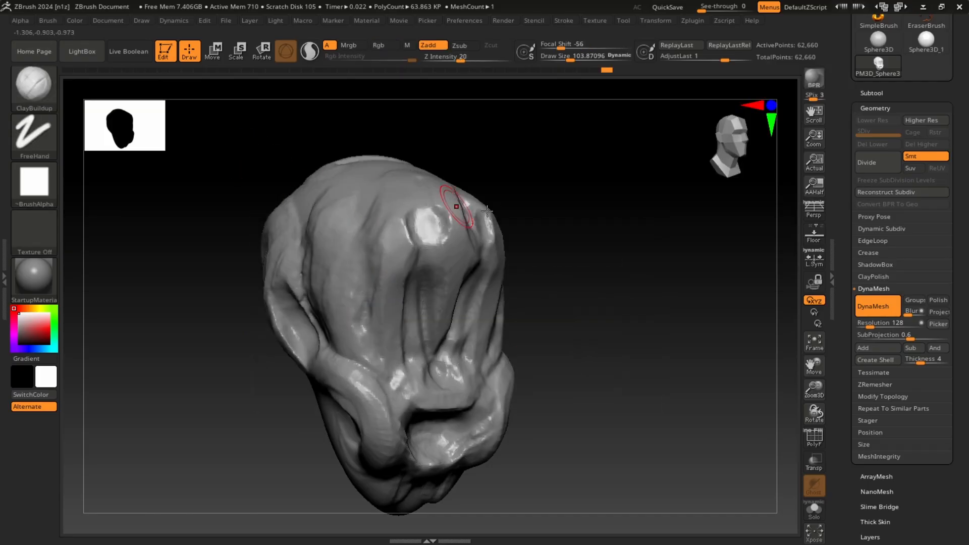
pyautogui.moveTo(544, 197)
pyautogui.mouseDown()
pyautogui.moveTo(633, 188)
pyautogui.moveTo(662, 228)
pyautogui.moveTo(546, 270)
pyautogui.mouseUp()
pyautogui.moveTo(273, 159)
pyautogui.keyDown('ctrl'); pyautogui.mouseDown()
pyautogui.moveTo(362, 138)
pyautogui.moveTo(329, 255)
pyautogui.moveTo(345, 391)
pyautogui.moveTo(295, 425)
pyautogui.moveTo(249, 209)
pyautogui.mouseUp(); pyautogui.keyUp('ctrl')
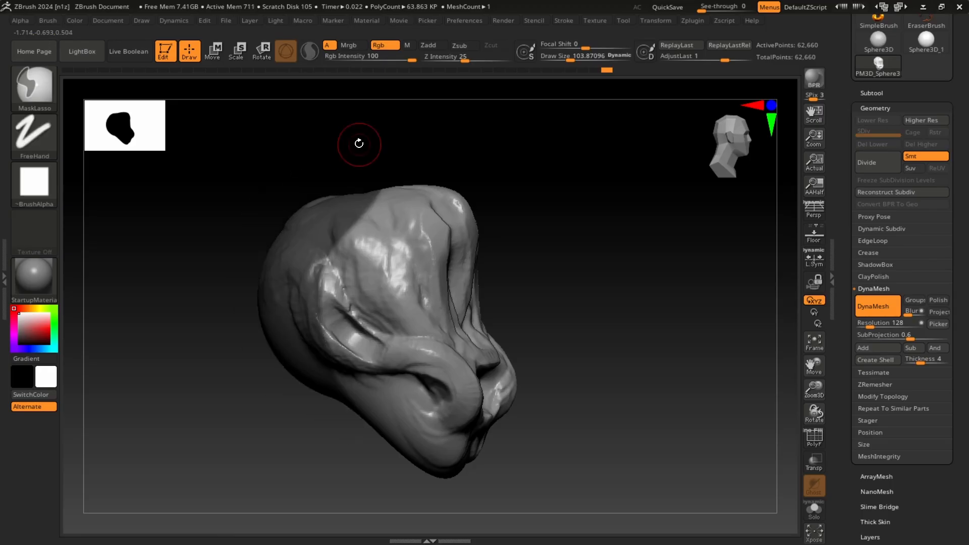
pyautogui.moveTo(357, 143)
pyautogui.mouseDown()
pyautogui.moveTo(605, 273)
pyautogui.moveTo(497, 333)
pyautogui.moveTo(401, 278)
pyautogui.moveTo(398, 206)
pyautogui.moveTo(606, 238)
pyautogui.moveTo(646, 288)
pyautogui.moveTo(630, 279)
pyautogui.moveTo(592, 303)
pyautogui.mouseUp()
pyautogui.moveTo(619, 267)
pyautogui.mouseDown()
pyautogui.moveTo(523, 335)
pyautogui.moveTo(616, 273)
pyautogui.moveTo(616, 256)
pyautogui.moveTo(639, 281)
pyautogui.moveTo(629, 262)
pyautogui.moveTo(629, 273)
pyautogui.moveTo(606, 267)
pyautogui.mouseUp()
# Choose the MaskCurvePen brush, try a curve mask stroke across the head, and clear it
pyautogui.keyDown('ctrl'); pyautogui.click(34, 78); pyautogui.keyUp('ctrl')
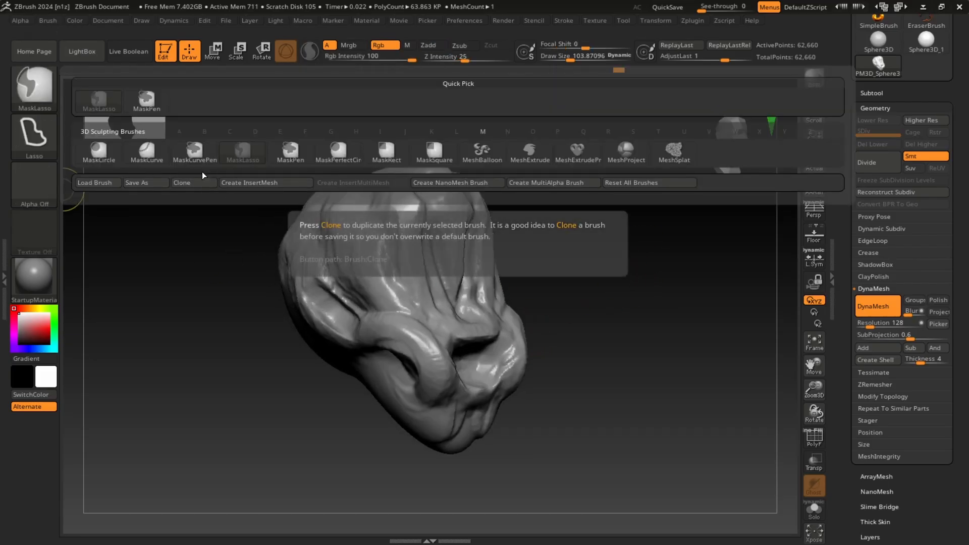
pyautogui.keyDown('ctrl'); pyautogui.click(200, 152); pyautogui.keyUp('ctrl')
pyautogui.moveTo(580, 218)
pyautogui.keyDown('alt'); pyautogui.mouseDown()
pyautogui.moveTo(598, 228)
pyautogui.moveTo(408, 257)
pyautogui.moveTo(460, 245)
pyautogui.mouseUp(); pyautogui.keyUp('alt')
pyautogui.press('ctrl')
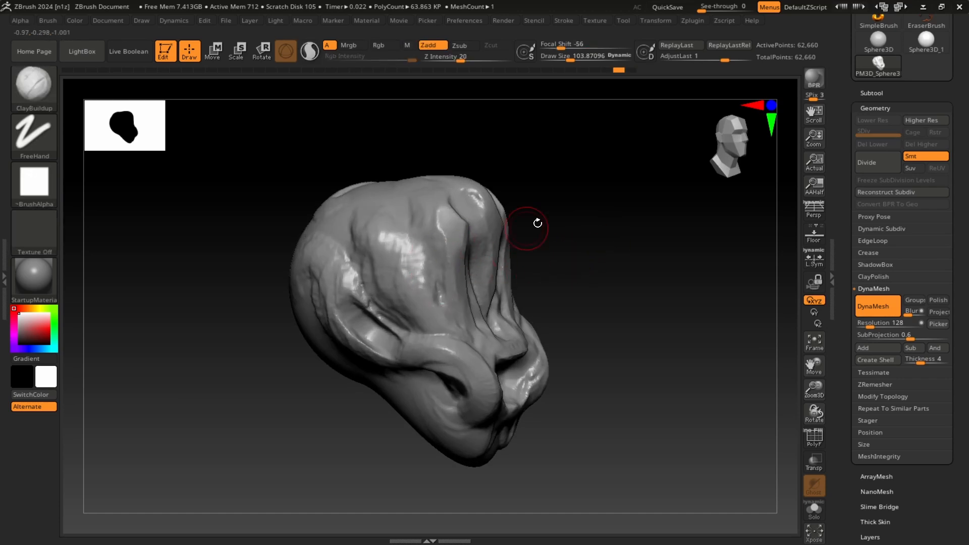
pyautogui.moveTo(536, 220); pyautogui.dragTo(564, 242)
pyautogui.keyDown('ctrl'); pyautogui.moveTo(448, 211); pyautogui.dragTo(490, 235); pyautogui.keyUp('ctrl')
pyautogui.keyDown('ctrl'); pyautogui.moveTo(472, 358); pyautogui.dragTo(474, 359); pyautogui.keyUp('ctrl')
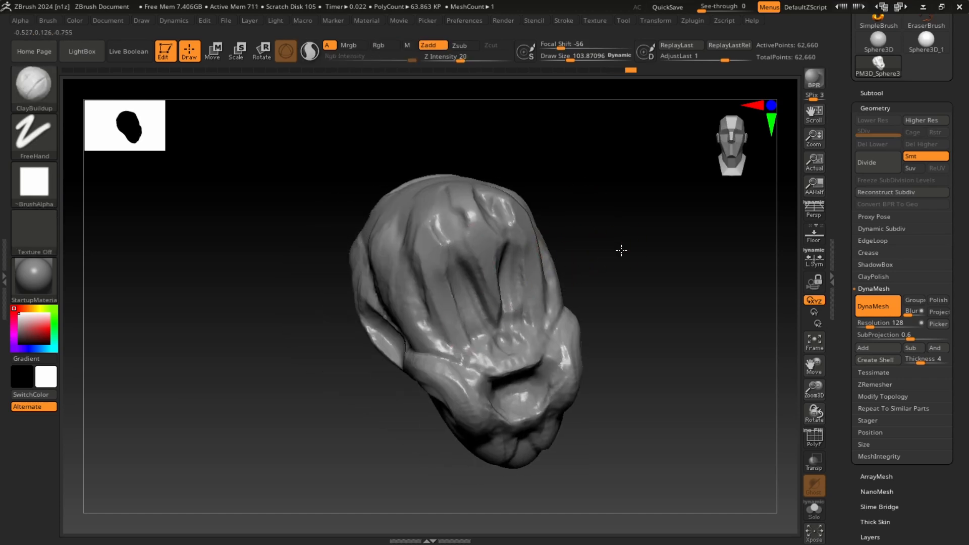
pyautogui.moveTo(620, 250)
pyautogui.mouseDown()
pyautogui.moveTo(555, 274)
pyautogui.moveTo(597, 245)
pyautogui.moveTo(649, 259)
pyautogui.moveTo(658, 242)
pyautogui.mouseUp()
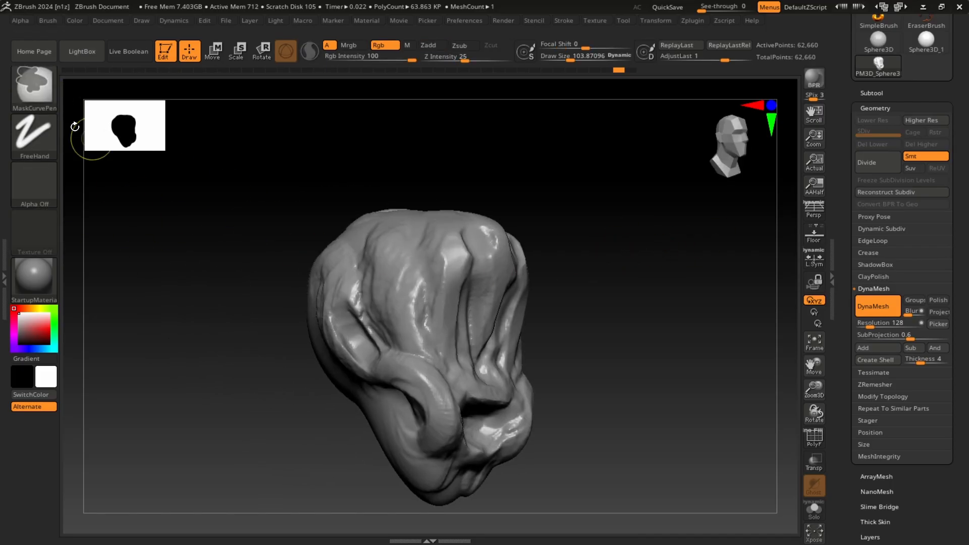
# Choose the MaskSquare brush, mask a square area on the side of the head, and clear that mask
pyautogui.click(32, 94)
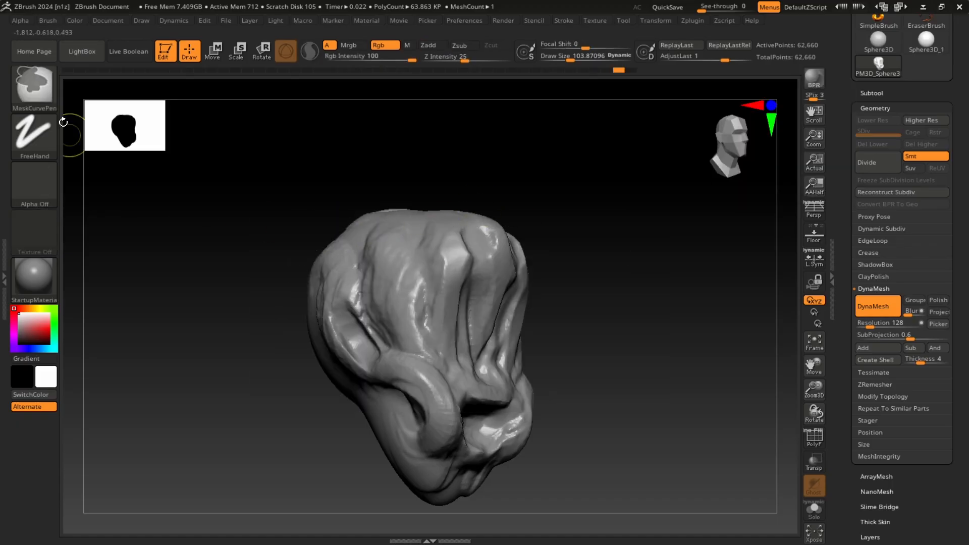
pyautogui.keyDown('ctrl'); pyautogui.click(35, 91); pyautogui.keyUp('ctrl')
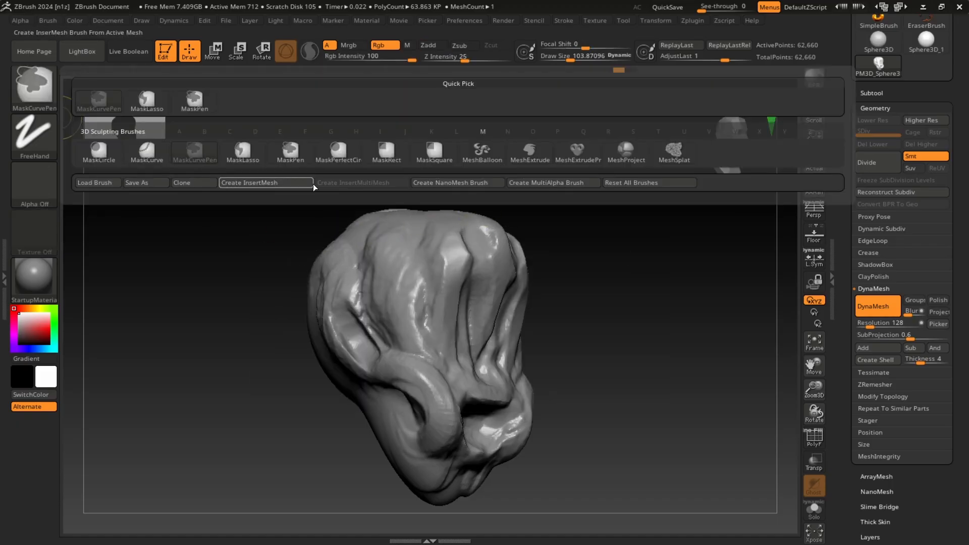
pyautogui.keyDown('ctrl'); pyautogui.click(438, 156); pyautogui.keyUp('ctrl')
pyautogui.moveTo(588, 236); pyautogui.dragTo(656, 245)
pyautogui.keyDown('ctrl'); pyautogui.moveTo(247, 156); pyautogui.dragTo(413, 324); pyautogui.keyUp('ctrl')
pyautogui.moveTo(628, 269)
pyautogui.keyDown('ctrl'); pyautogui.mouseDown()
pyautogui.moveTo(650, 291)
pyautogui.moveTo(660, 253)
pyautogui.moveTo(633, 255)
pyautogui.mouseUp(); pyautogui.keyUp('ctrl')
pyautogui.keyDown('alt'); pyautogui.moveTo(600, 207); pyautogui.dragTo(619, 223); pyautogui.keyUp('alt')
# Set MaskLasso as the masking brush again, lasso-mask the back of the head in side view, and clear the mask
pyautogui.click(51, 108)
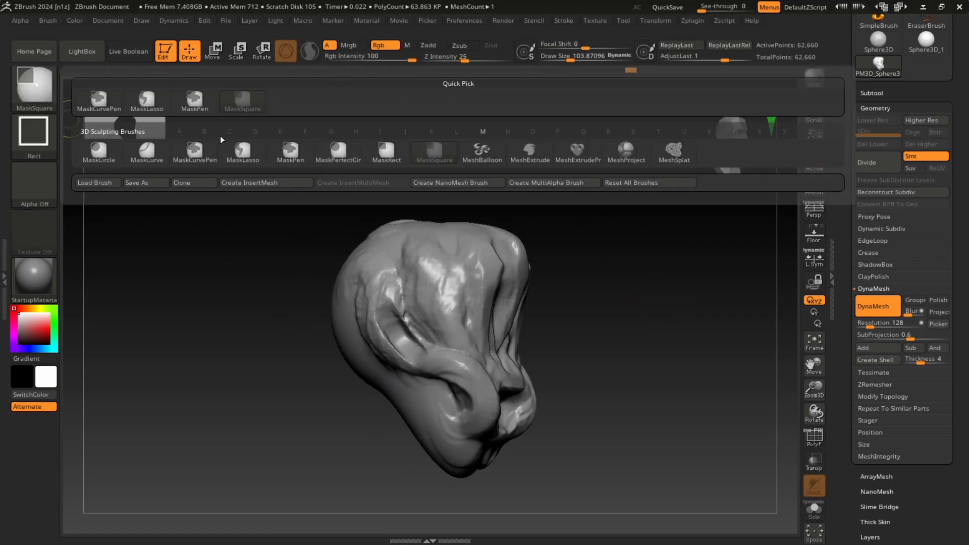
pyautogui.click(242, 152)
pyautogui.moveTo(648, 245)
pyautogui.mouseDown()
pyautogui.moveTo(666, 234)
pyautogui.moveTo(674, 249)
pyautogui.mouseUp()
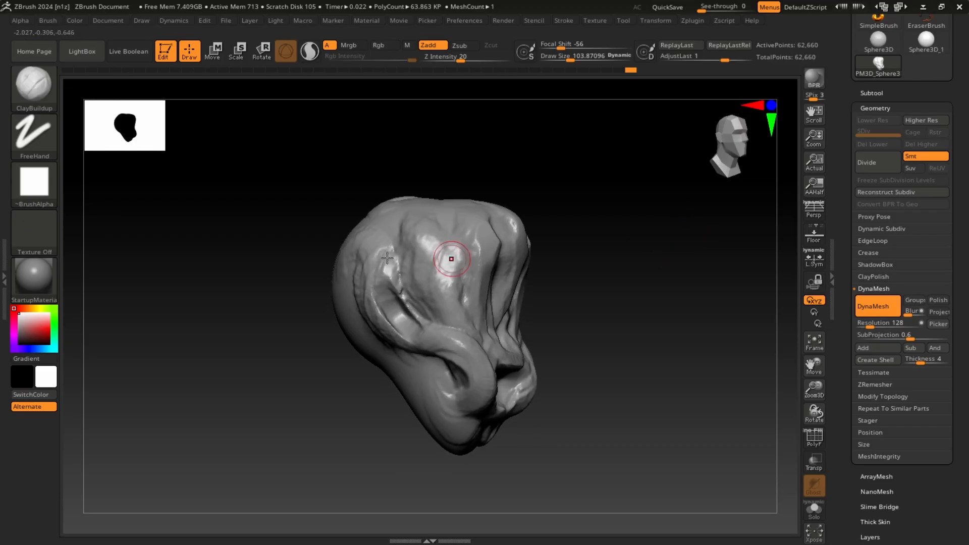
pyautogui.keyDown('ctrl'); pyautogui.click(46, 100); pyautogui.keyUp('ctrl')
pyautogui.keyDown('ctrl'); pyautogui.click(243, 153); pyautogui.keyUp('ctrl')
pyautogui.moveTo(620, 236); pyautogui.dragTo(648, 228)
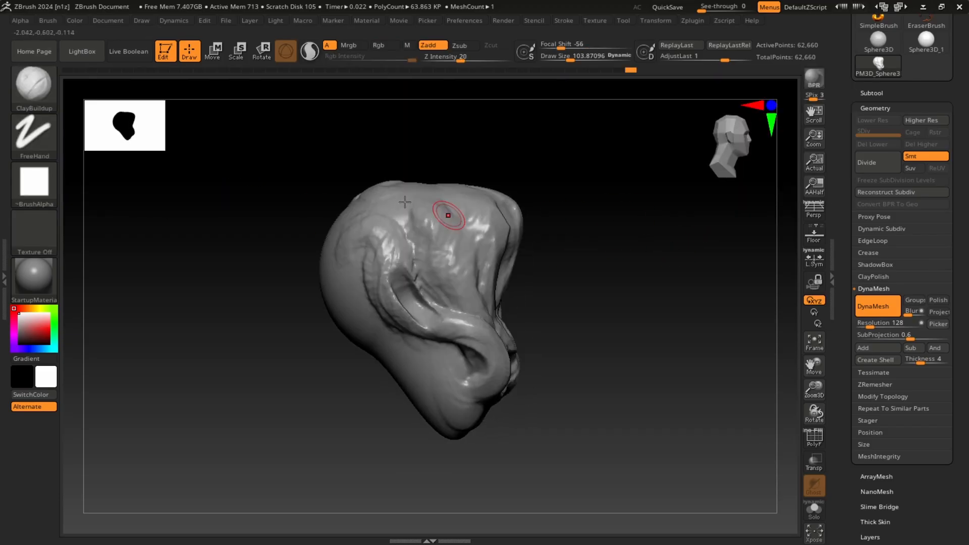
pyautogui.moveTo(436, 181)
pyautogui.keyDown('ctrl'); pyautogui.mouseDown()
pyautogui.moveTo(367, 366)
pyautogui.moveTo(338, 182)
pyautogui.mouseUp(); pyautogui.keyUp('ctrl')
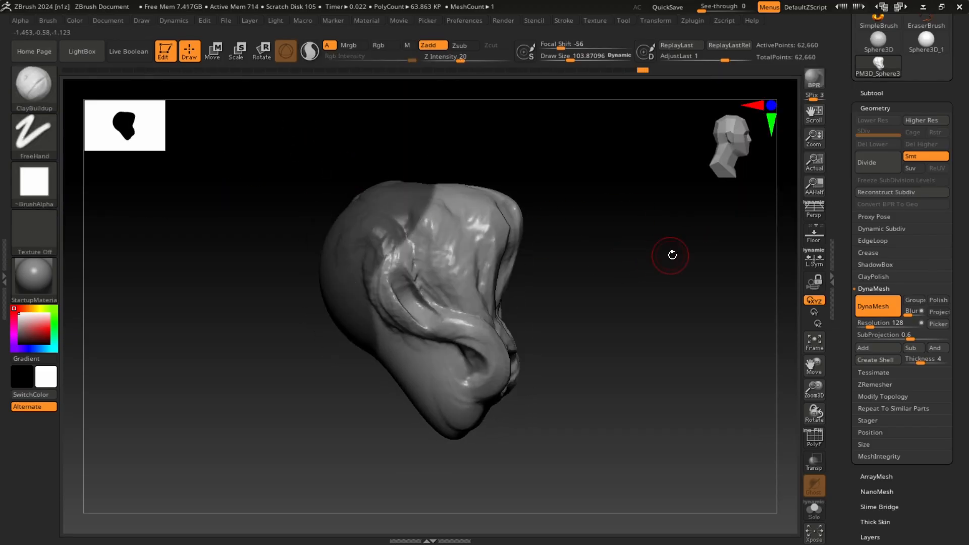
pyautogui.keyDown('ctrl'); pyautogui.click(657, 283); pyautogui.keyUp('ctrl')
pyautogui.moveTo(658, 283); pyautogui.dragTo(634, 276)
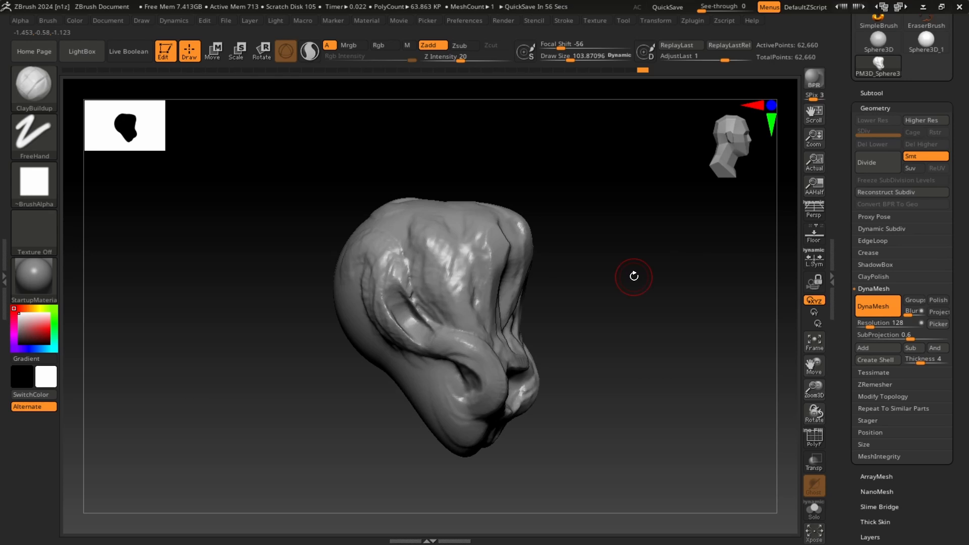
# Load the Head sculpt_ztl tool from the Zbrush Sculpts folder and centre the loaded head in view
pyautogui.scroll(4, 961, 180)
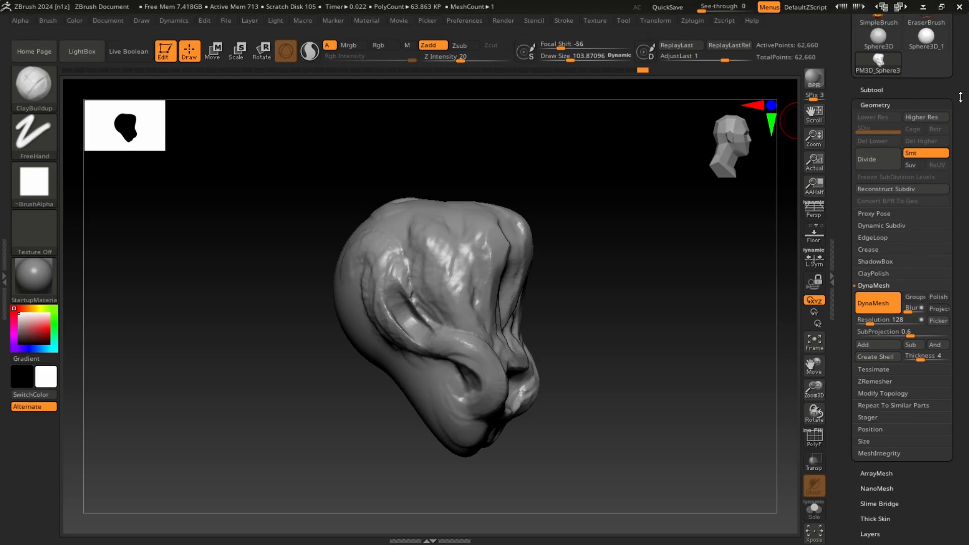
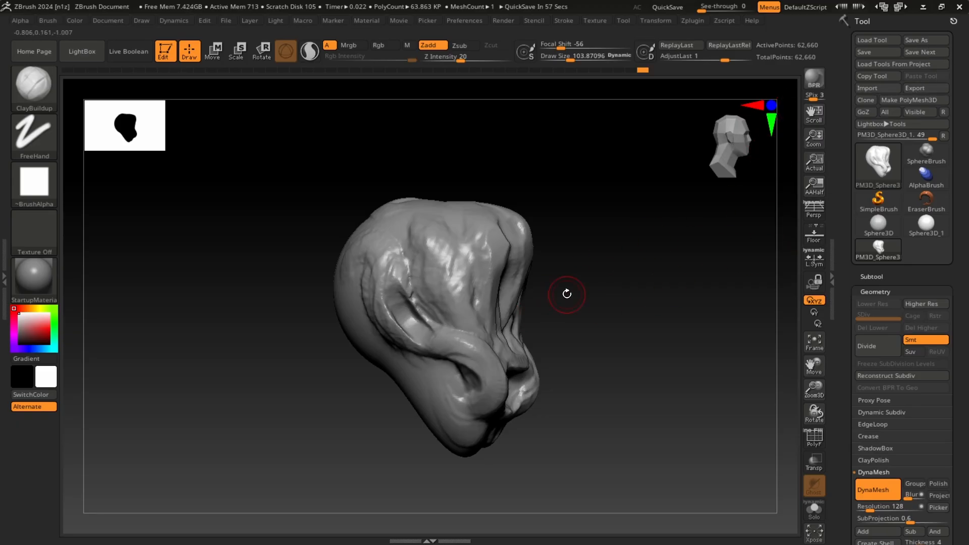
pyautogui.moveTo(567, 294)
pyautogui.mouseDown()
pyautogui.moveTo(365, 437)
pyautogui.moveTo(629, 264)
pyautogui.moveTo(612, 264)
pyautogui.moveTo(660, 272)
pyautogui.moveTo(674, 252)
pyautogui.moveTo(653, 262)
pyautogui.moveTo(666, 272)
pyautogui.moveTo(642, 244)
pyautogui.moveTo(638, 268)
pyautogui.moveTo(653, 268)
pyautogui.moveTo(655, 279)
pyautogui.moveTo(622, 276)
pyautogui.mouseUp()
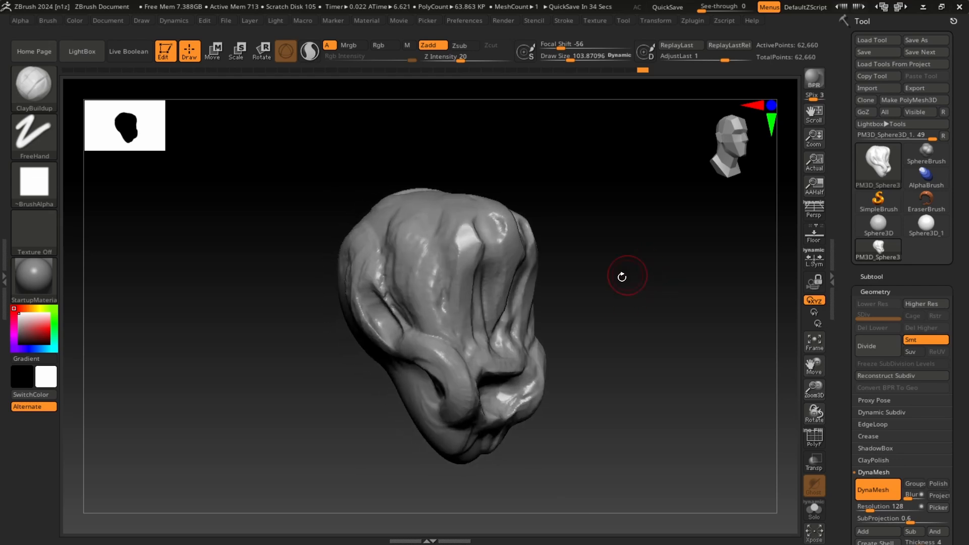
pyautogui.click(880, 39)
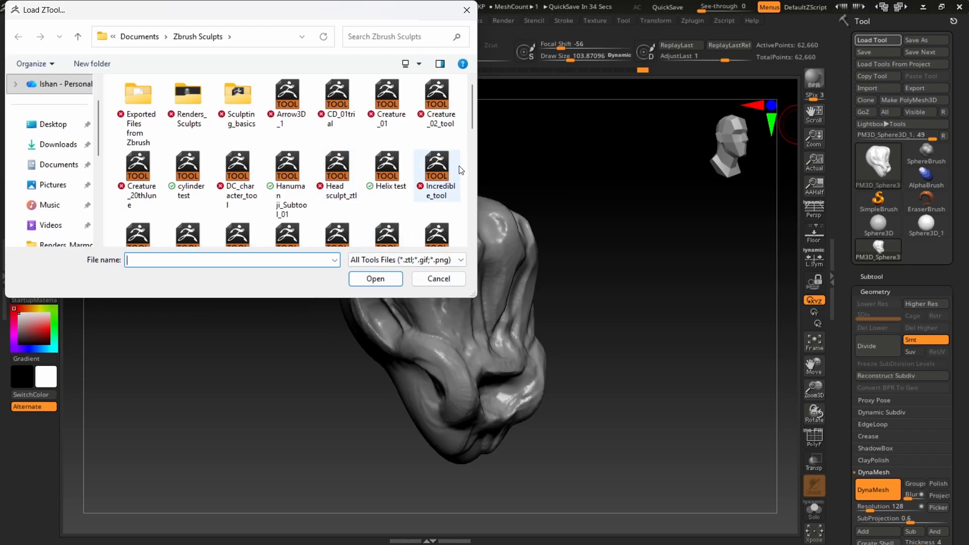
pyautogui.click(350, 176)
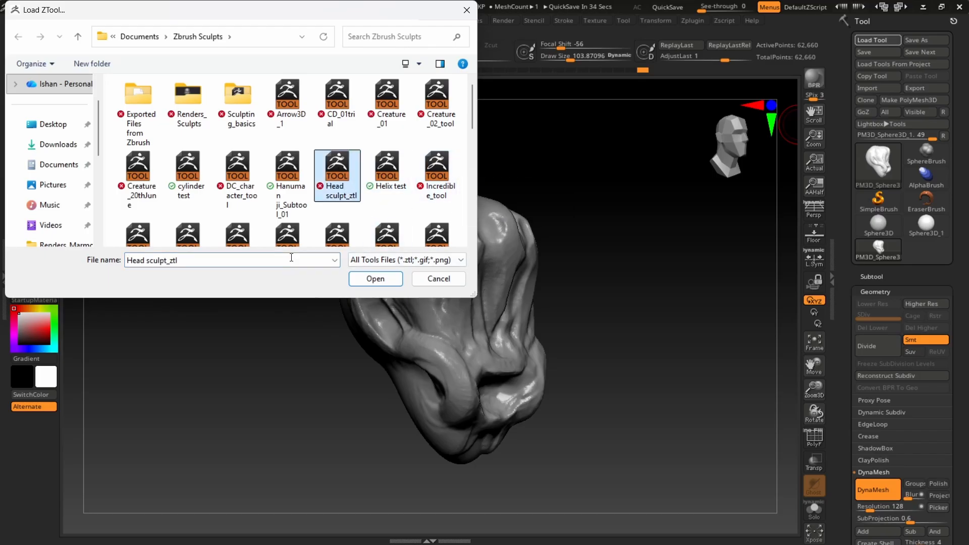
pyautogui.click(376, 280)
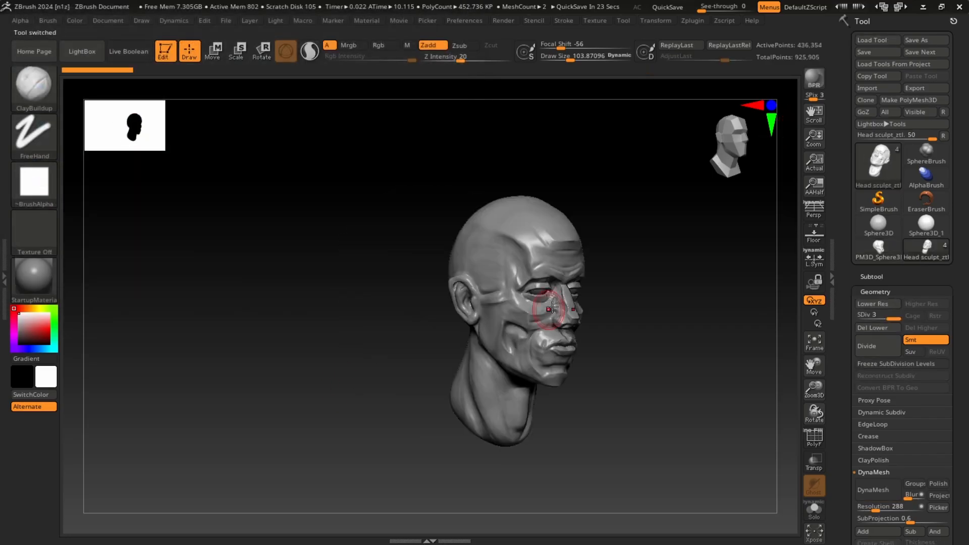
pyautogui.moveTo(595, 288); pyautogui.dragTo(662, 265)
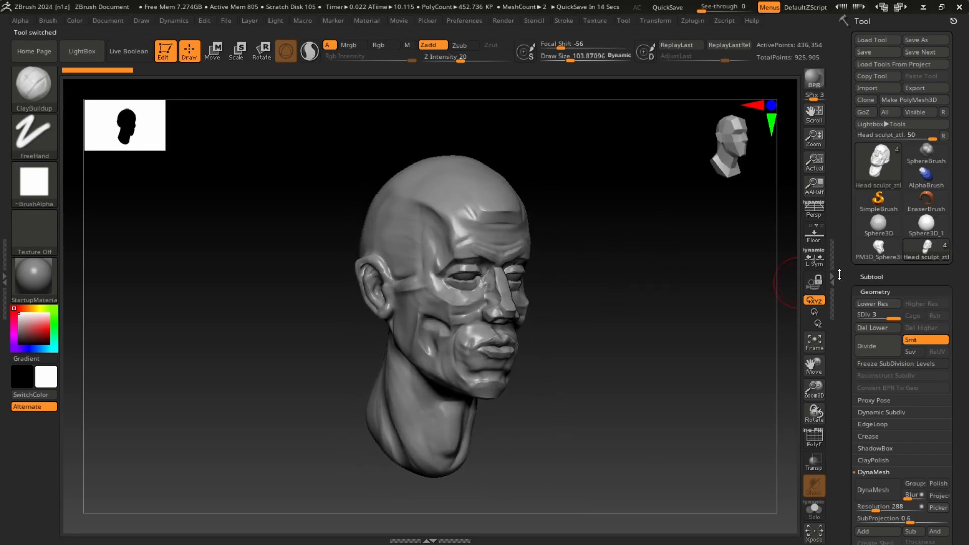
# Switch the active tool back to the PM3D_Sphere3D_1 head sculpt
pyautogui.click(925, 253)
pyautogui.click(925, 252)
pyautogui.click(925, 252)
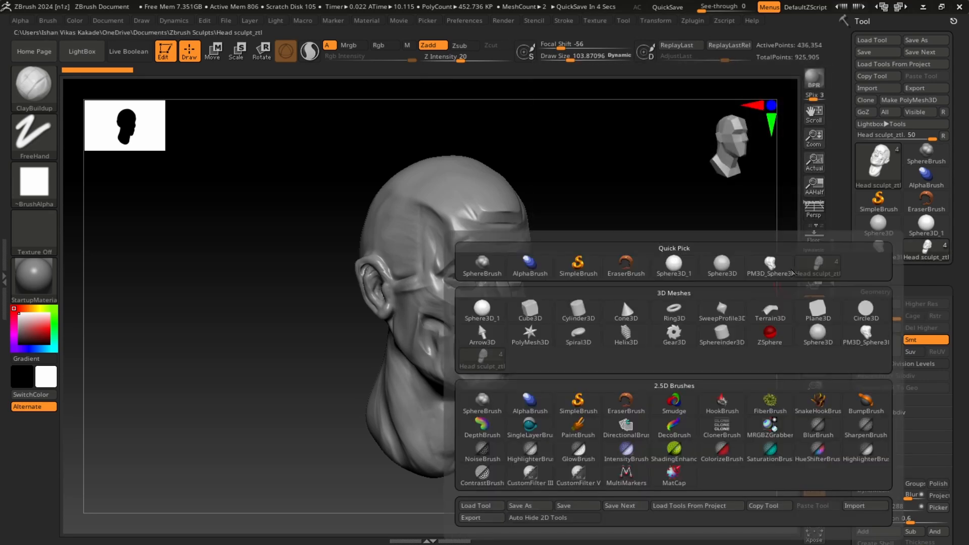
pyautogui.moveTo(778, 274)
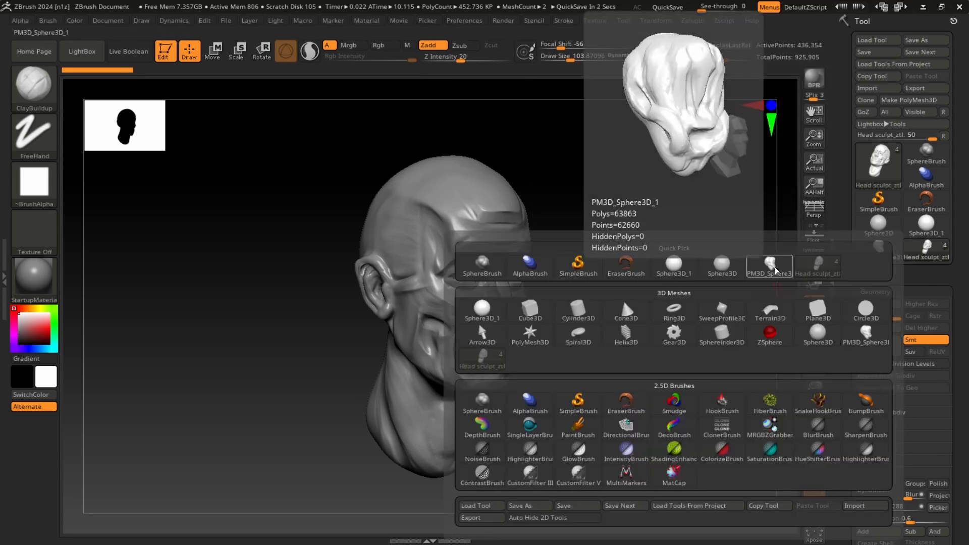
pyautogui.click(769, 265)
pyautogui.moveTo(676, 307)
pyautogui.mouseDown()
pyautogui.moveTo(661, 302)
pyautogui.moveTo(787, 222)
pyautogui.mouseUp()
# Look at the file dialogs of the Save and Save Next tool commands, leaving both without saving
pyautogui.click(872, 53)
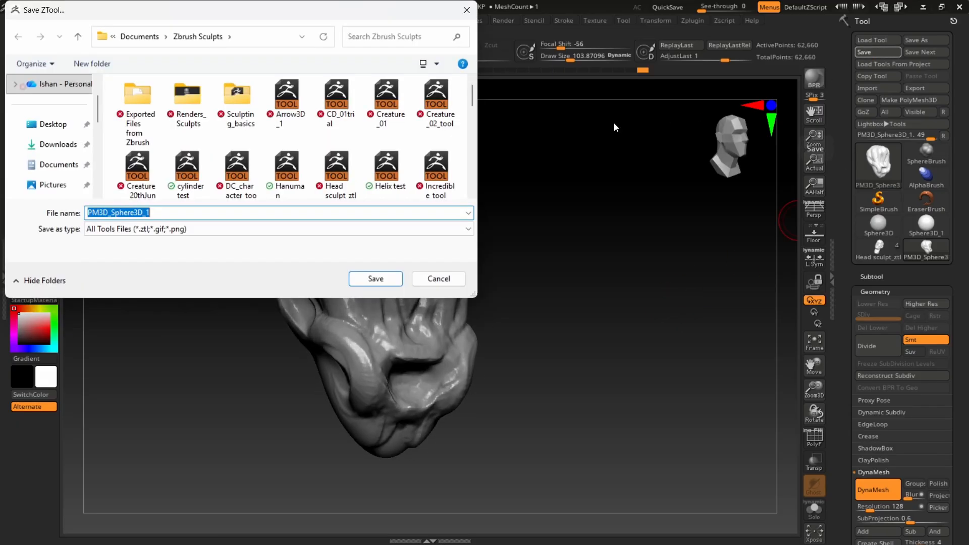
pyautogui.click(467, 11)
pyautogui.click(925, 52)
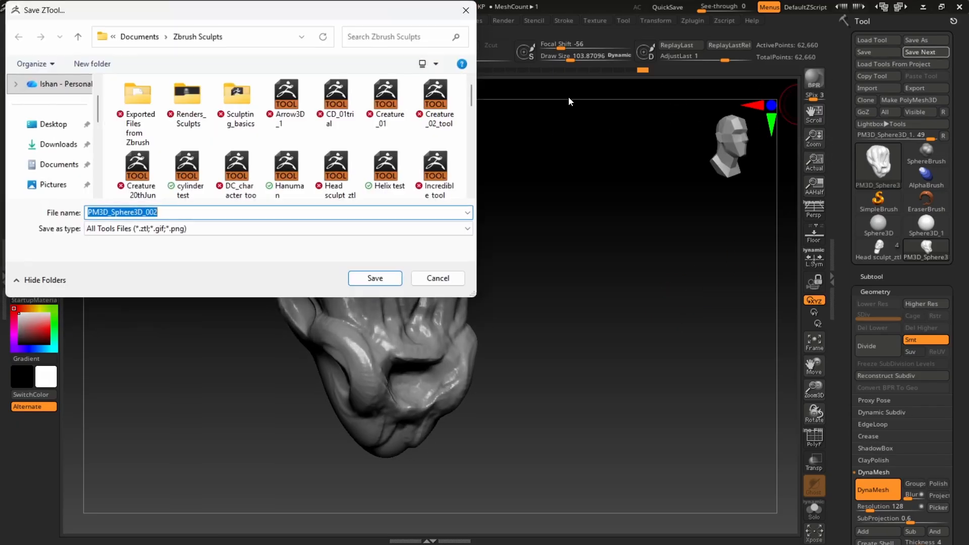
pyautogui.click(467, 11)
# Look at the Import and Export commands for 3D meshes, closing each file dialog without choosing a file
pyautogui.click(877, 88)
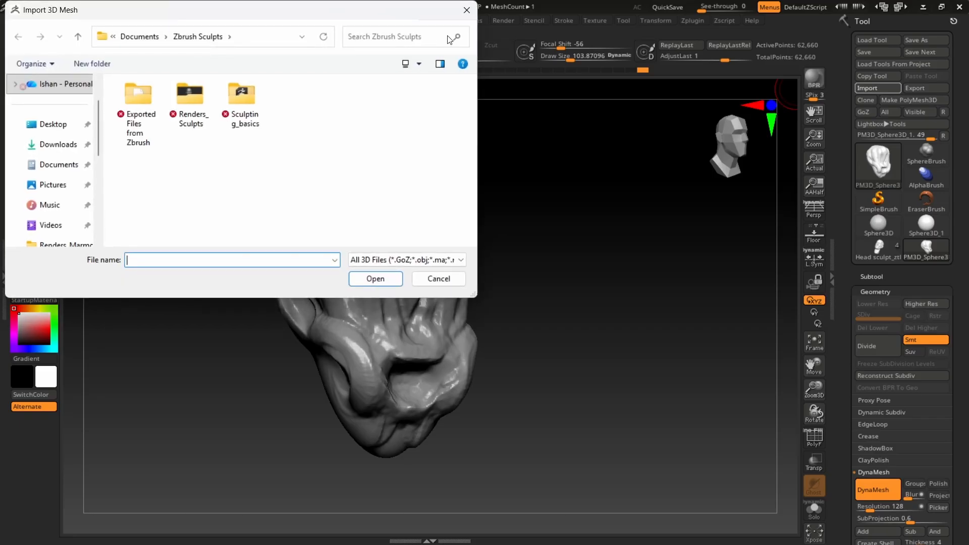
pyautogui.click(467, 11)
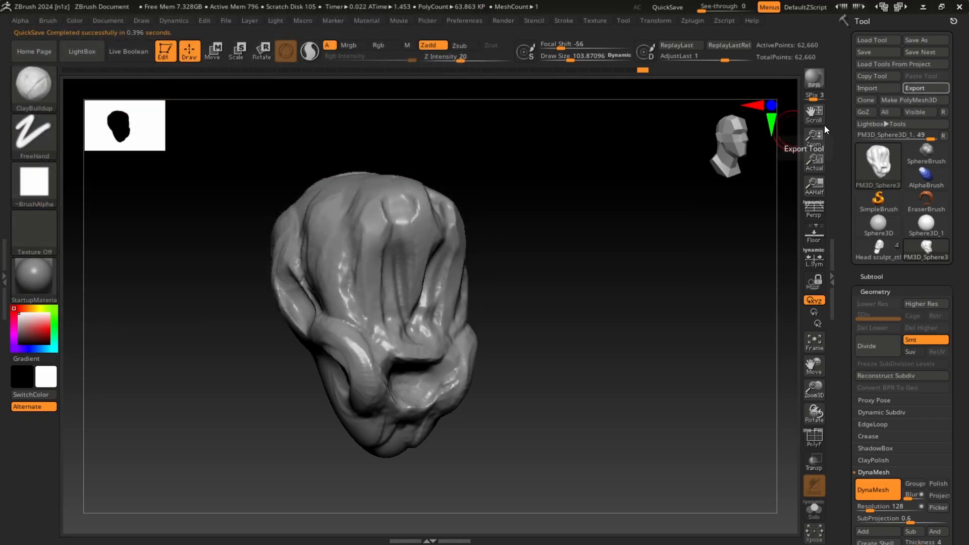
pyautogui.click(925, 88)
pyautogui.click(467, 11)
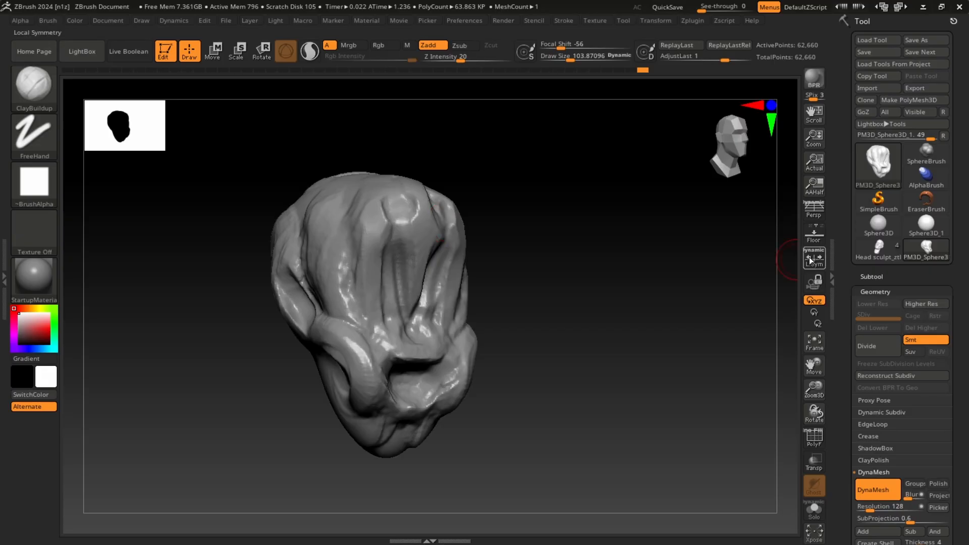
# Browse the tool's sections and expand the Subtool list containing the PM3D_Sphere3D_1 head
pyautogui.scroll(-5, 965, 189)
pyautogui.moveTo(966, 189); pyautogui.dragTo(965, 186)
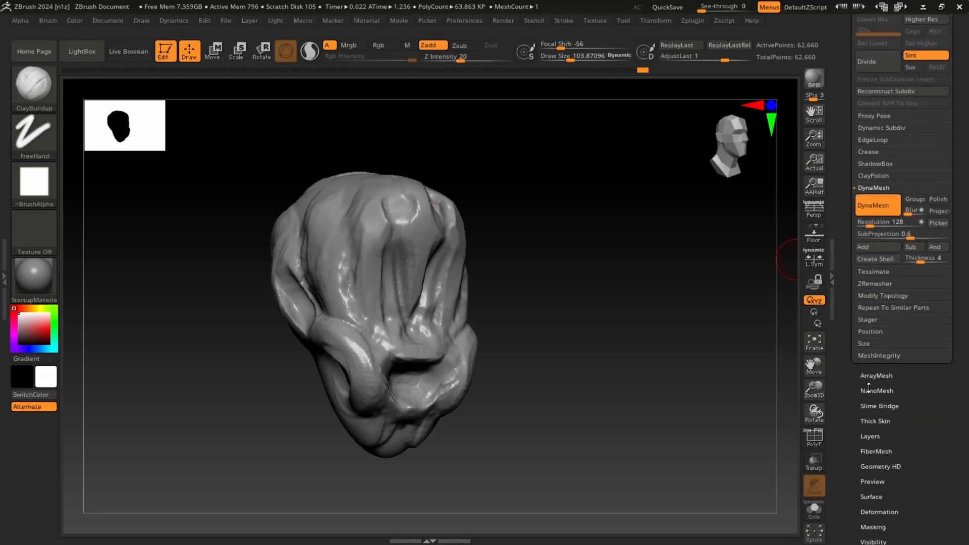
pyautogui.scroll(5, 964, 197)
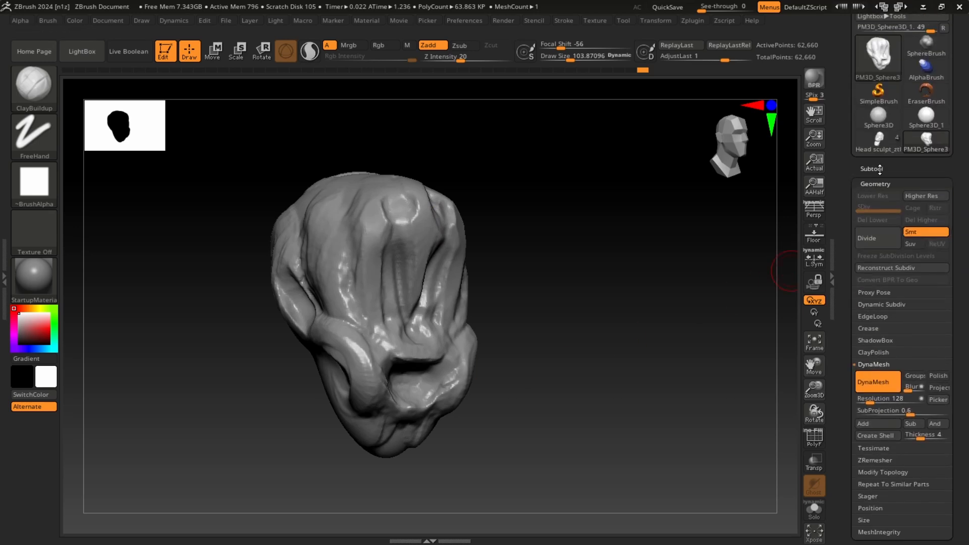
pyautogui.click(872, 169)
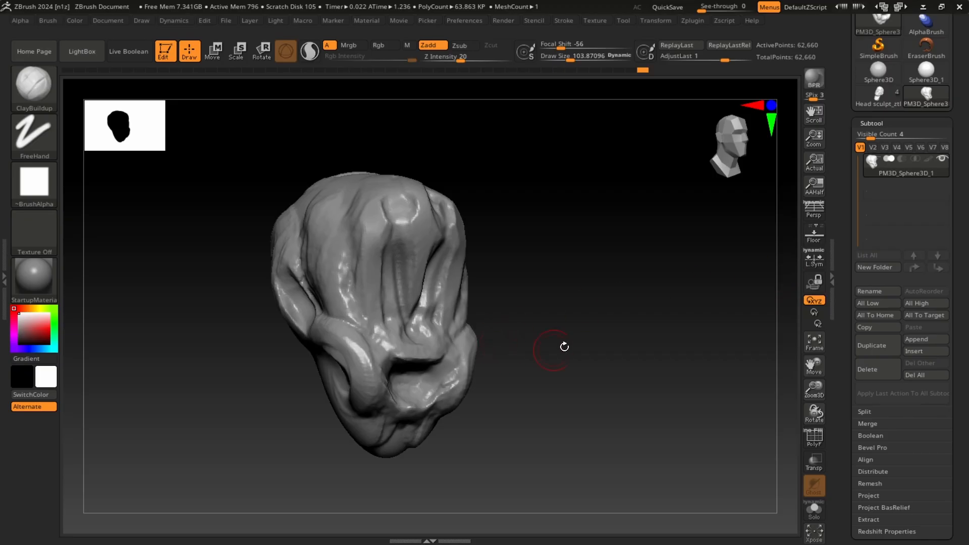
pyautogui.moveTo(626, 308)
pyautogui.mouseDown()
pyautogui.moveTo(614, 314)
pyautogui.moveTo(658, 299)
pyautogui.mouseUp()
pyautogui.moveTo(942, 159)
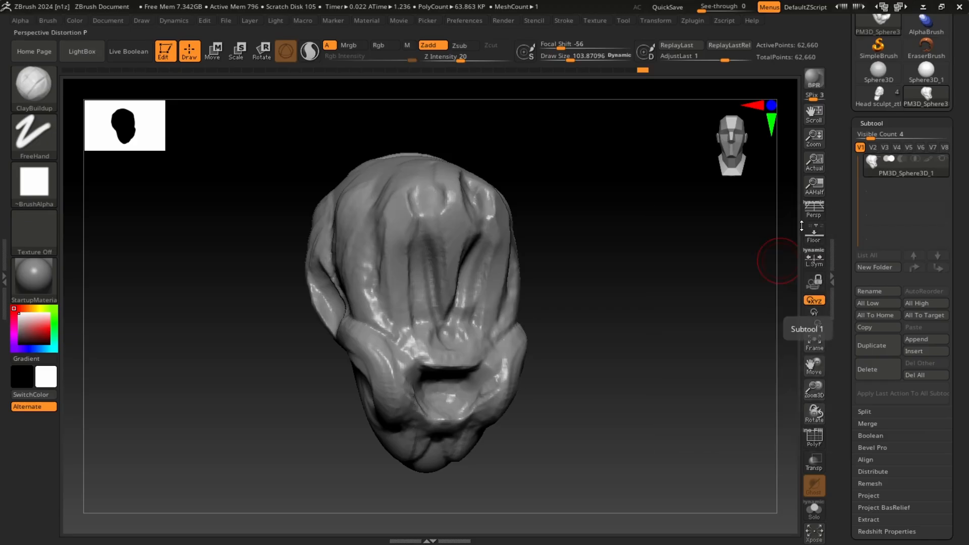
# Bring the head to front view, activate the Move gizmo, and centre it on the mesh
pyautogui.moveTo(594, 259)
pyautogui.mouseDown()
pyautogui.moveTo(600, 265)
pyautogui.moveTo(501, 274)
pyautogui.moveTo(703, 231)
pyautogui.mouseUp()
pyautogui.press('w')
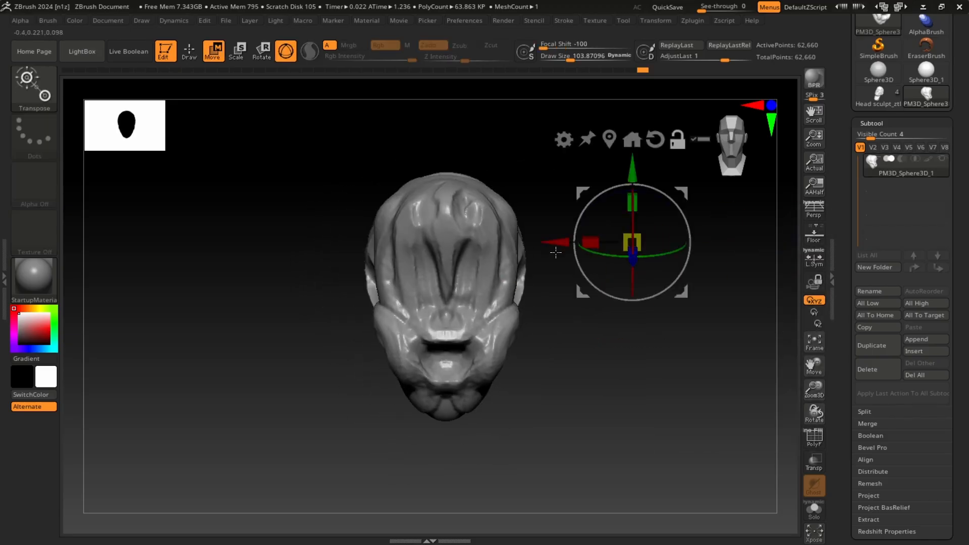
pyautogui.click(605, 140)
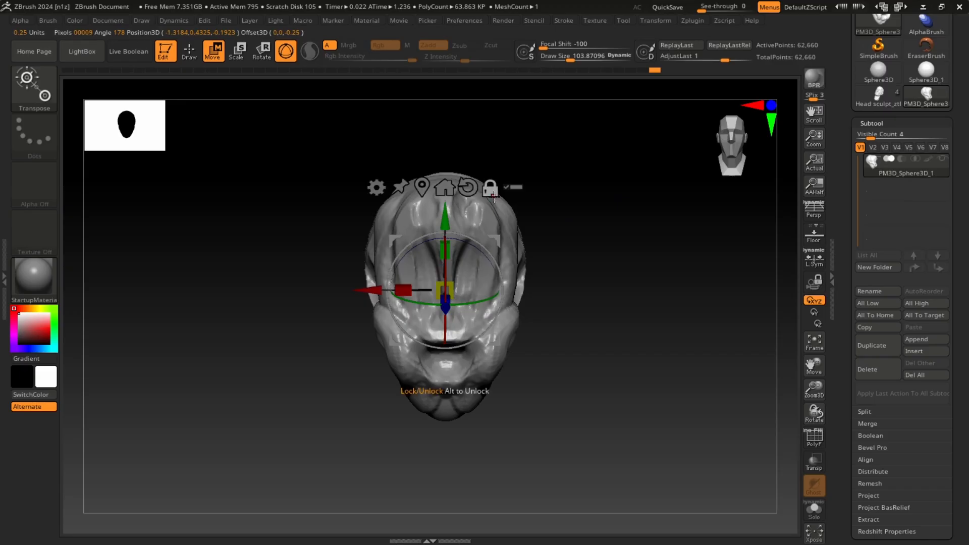
# Return to Draw mode and append the Sphere3D_1 mesh as a new subtool beside the head
pyautogui.press('q')
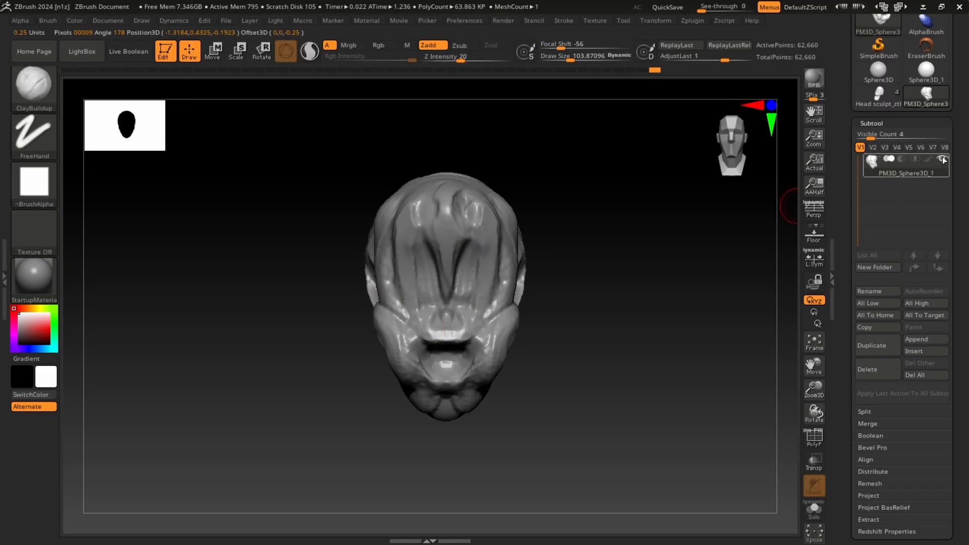
pyautogui.moveTo(640, 280)
pyautogui.mouseDown()
pyautogui.moveTo(686, 281)
pyautogui.moveTo(686, 267)
pyautogui.moveTo(672, 274)
pyautogui.moveTo(790, 319)
pyautogui.mouseUp()
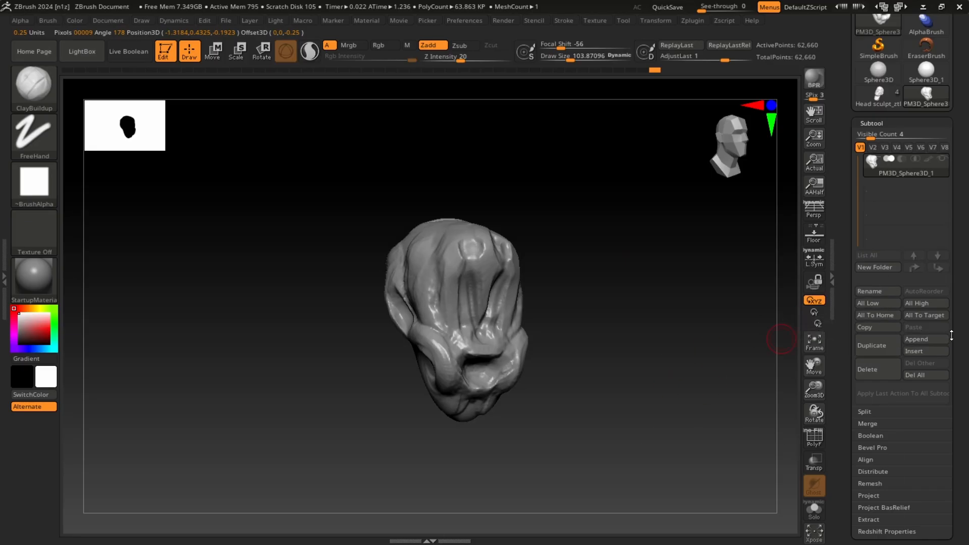
pyautogui.click(917, 339)
pyautogui.click(673, 300)
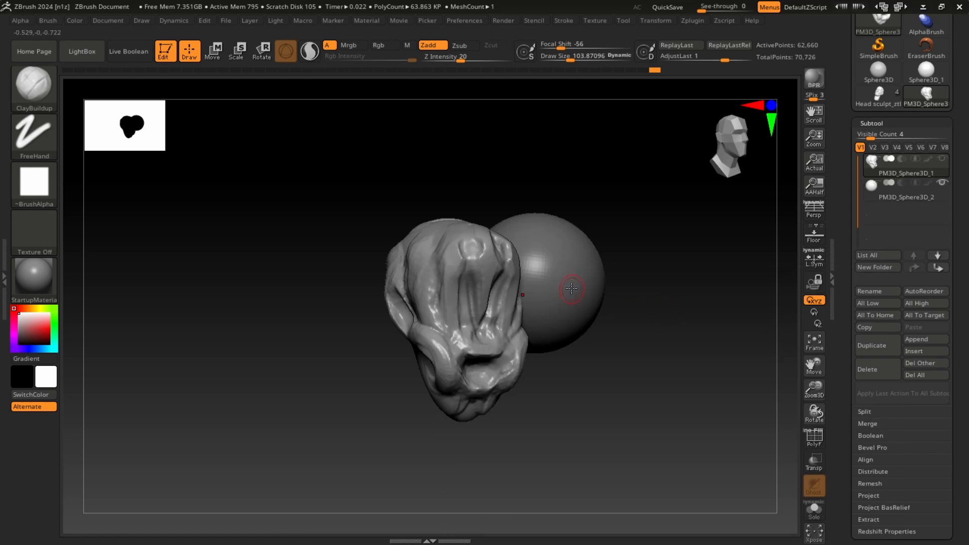
# Activate the sphere subtool, show the head again, and move the sphere clear of the head with the gizmo
pyautogui.moveTo(727, 277); pyautogui.dragTo(765, 254)
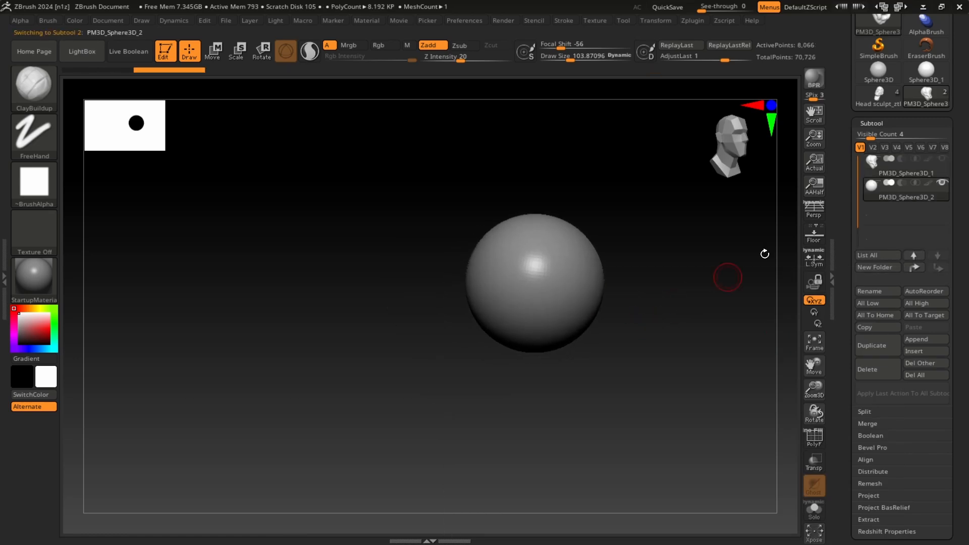
pyautogui.click(941, 159)
pyautogui.moveTo(681, 323); pyautogui.dragTo(640, 318)
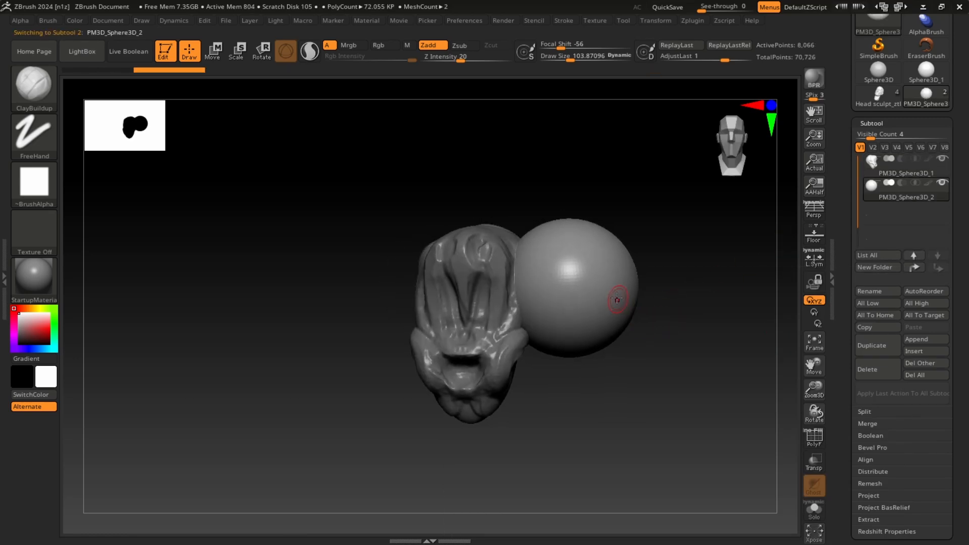
pyautogui.press('w')
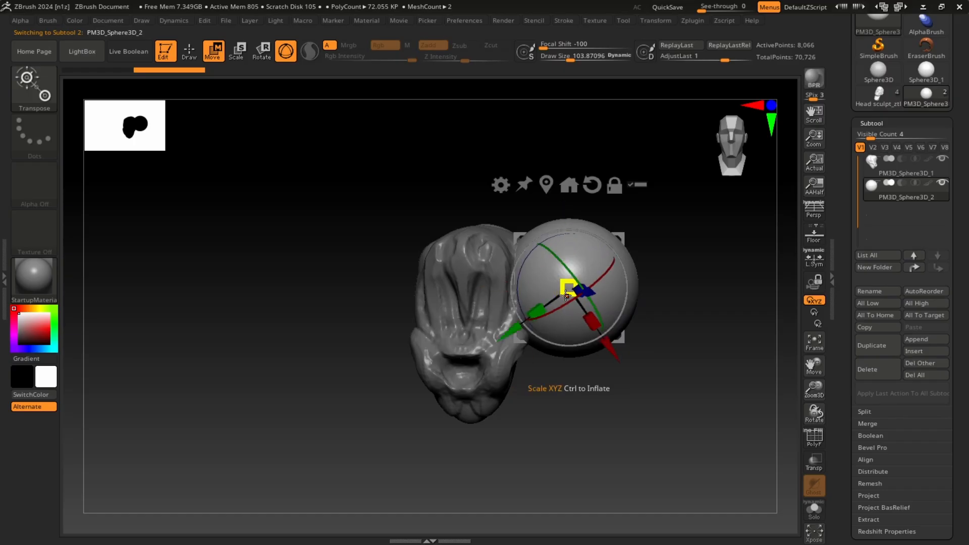
pyautogui.moveTo(496, 287); pyautogui.dragTo(557, 287)
pyautogui.press('q')
# Hide the head subtool, switch to the sphere as the active subtool, and show the head again
pyautogui.moveTo(559, 368)
pyautogui.mouseDown()
pyautogui.moveTo(570, 376)
pyautogui.moveTo(504, 391)
pyautogui.moveTo(552, 389)
pyautogui.moveTo(551, 376)
pyautogui.moveTo(378, 527)
pyautogui.mouseUp()
pyautogui.keyDown('alt'); pyautogui.click(505, 319); pyautogui.keyUp('alt')
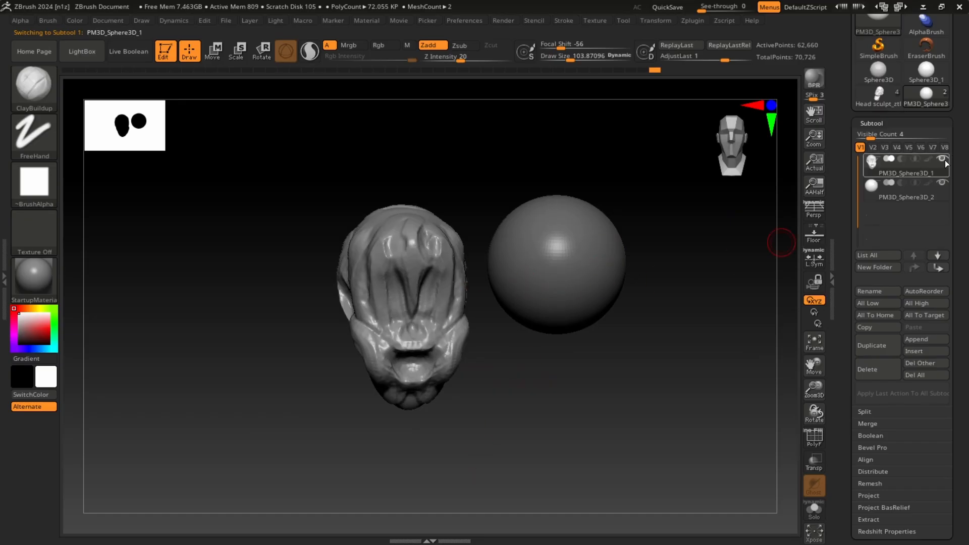
pyautogui.moveTo(943, 159)
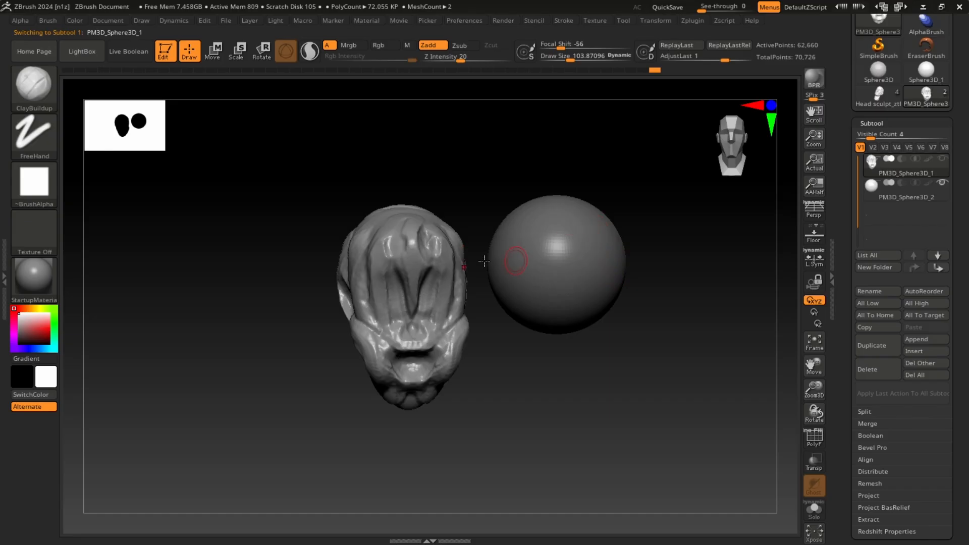
pyautogui.moveTo(660, 263)
pyautogui.keyDown('alt'); pyautogui.mouseDown()
pyautogui.moveTo(686, 260)
pyautogui.moveTo(621, 271)
pyautogui.moveTo(676, 264)
pyautogui.mouseUp(); pyautogui.keyUp('alt')
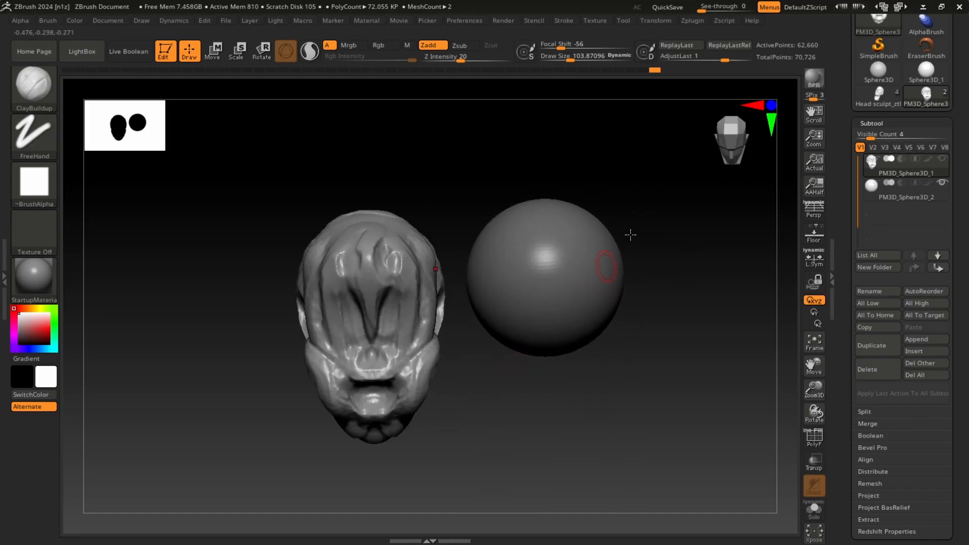
pyautogui.keyDown('alt'); pyautogui.click(584, 231); pyautogui.keyUp('alt')
pyautogui.keyDown('alt'); pyautogui.moveTo(664, 222); pyautogui.dragTo(608, 228); pyautogui.keyUp('alt')
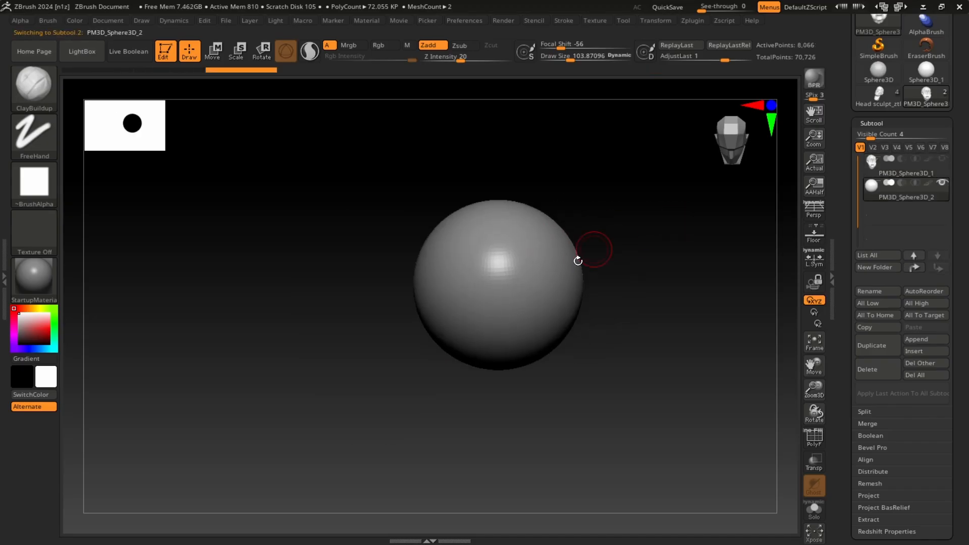
pyautogui.click(942, 159)
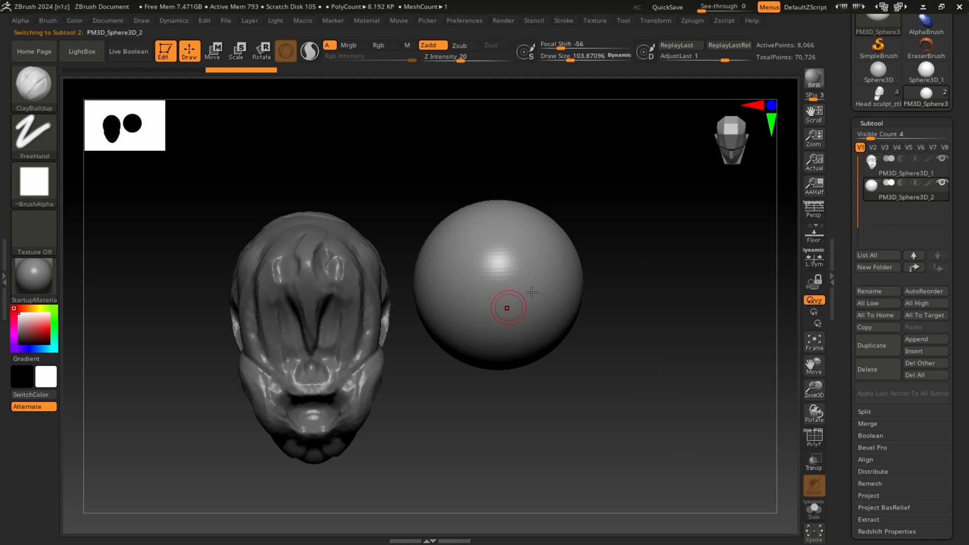
# Switch the active subtool to the head and back to the sphere by picking the meshes directly in the viewport
pyautogui.moveTo(661, 220); pyautogui.dragTo(659, 227)
pyautogui.keyDown('alt'); pyautogui.moveTo(421, 429); pyautogui.dragTo(457, 241); pyautogui.keyUp('alt')
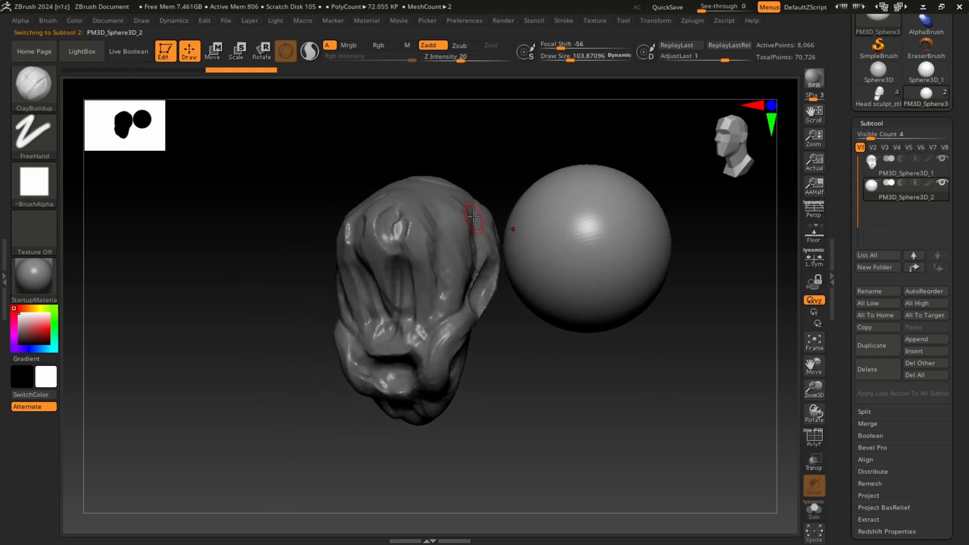
pyautogui.keyDown('alt'); pyautogui.click(425, 252); pyautogui.keyUp('alt')
pyautogui.moveTo(564, 376)
pyautogui.keyDown('alt'); pyautogui.mouseDown()
pyautogui.moveTo(539, 386)
pyautogui.moveTo(572, 370)
pyautogui.mouseUp(); pyautogui.keyUp('alt')
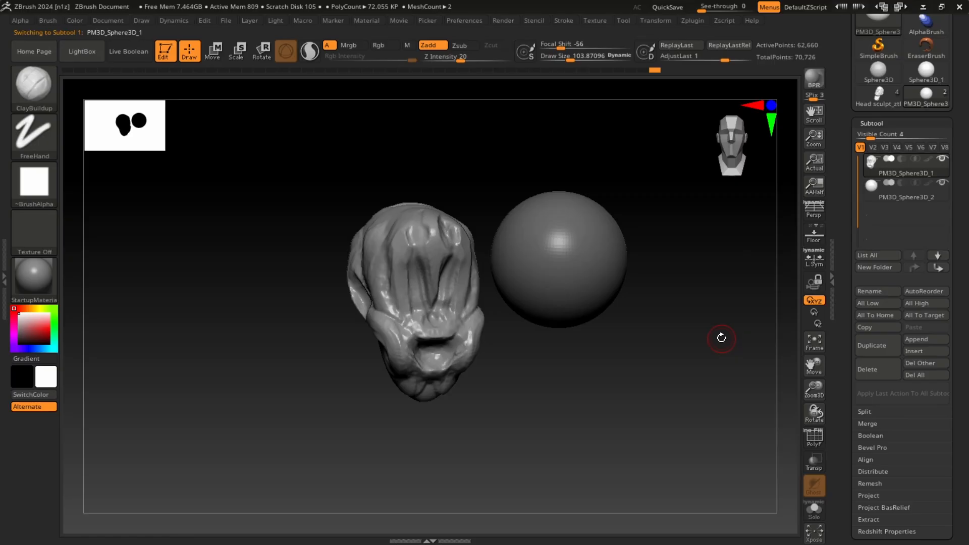
pyautogui.keyDown('alt'); pyautogui.click(619, 255); pyautogui.keyUp('alt')
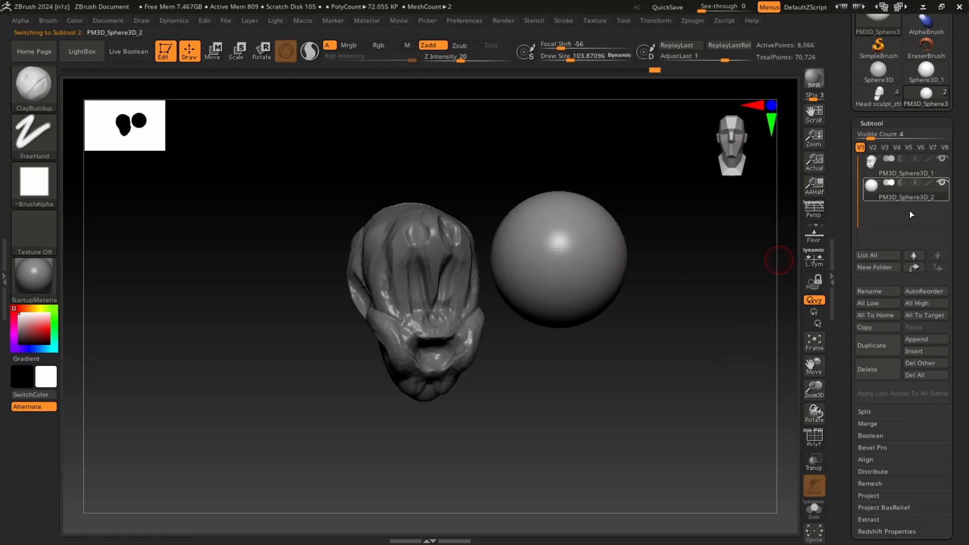
# Delete the sphere subtool and accept the confirmation
pyautogui.moveTo(692, 268); pyautogui.dragTo(599, 541)
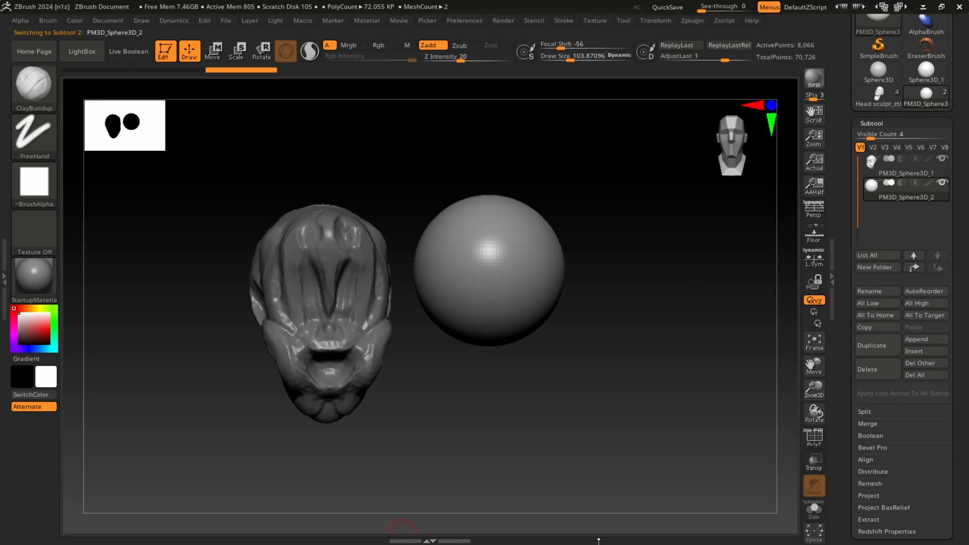
pyautogui.click(878, 369)
pyautogui.click(757, 461)
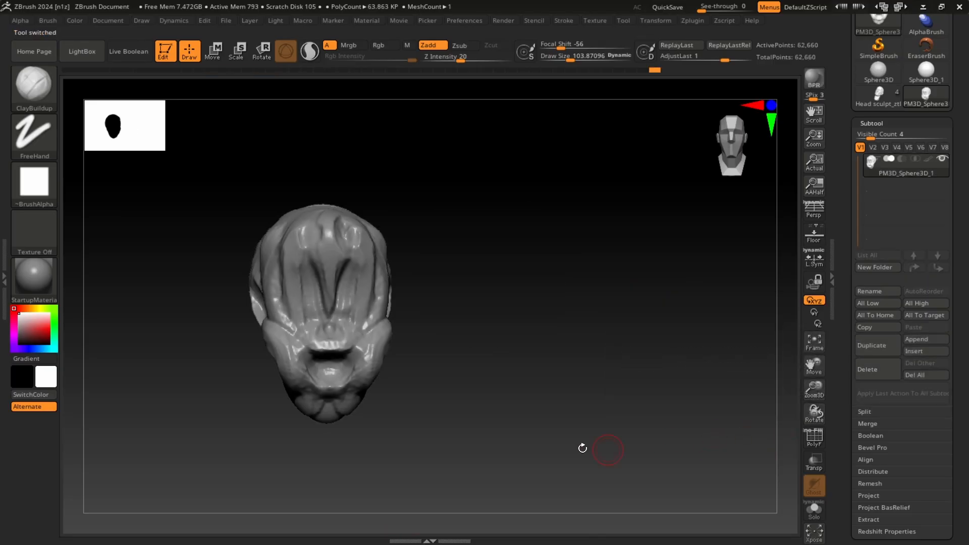
# Try moving the remaining head along its X axis with the gizmo, and undo the move
pyautogui.moveTo(579, 311)
pyautogui.mouseDown()
pyautogui.moveTo(599, 303)
pyautogui.moveTo(560, 320)
pyautogui.moveTo(571, 294)
pyautogui.mouseUp()
pyautogui.press('w')
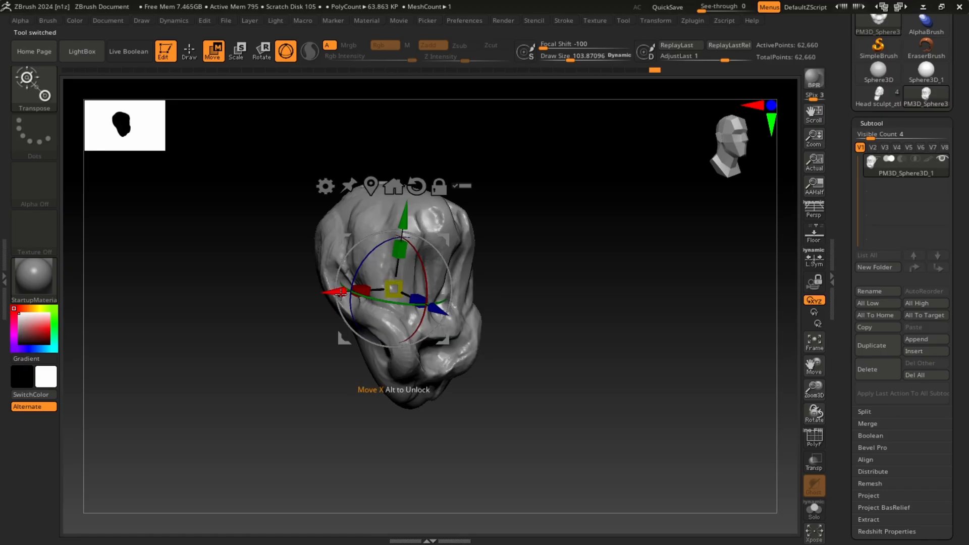
pyautogui.moveTo(342, 311); pyautogui.dragTo(274, 316)
pyautogui.hotkey('ctrl', 'z')
pyautogui.press('q')
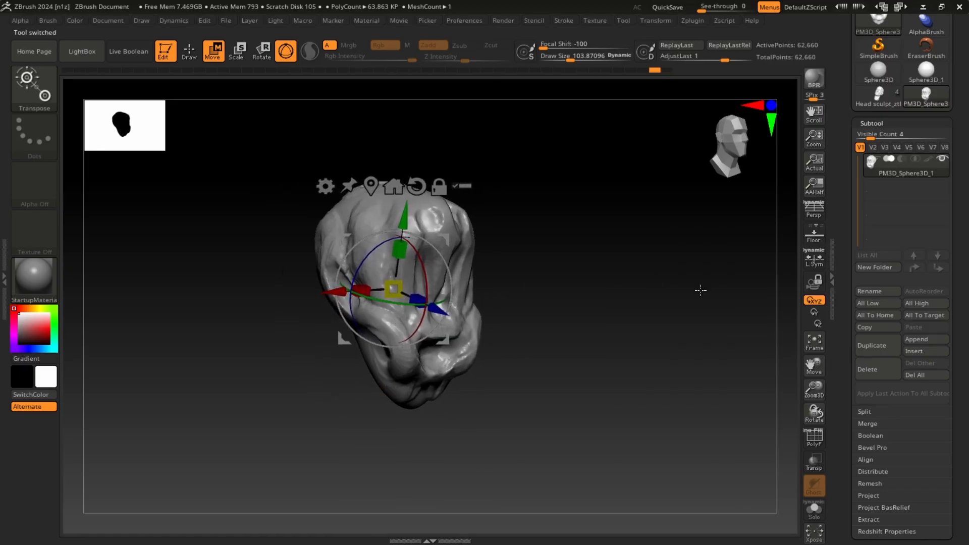
# Duplicate the head subtool and move the copy along X so it stands beside the original
pyautogui.click(878, 347)
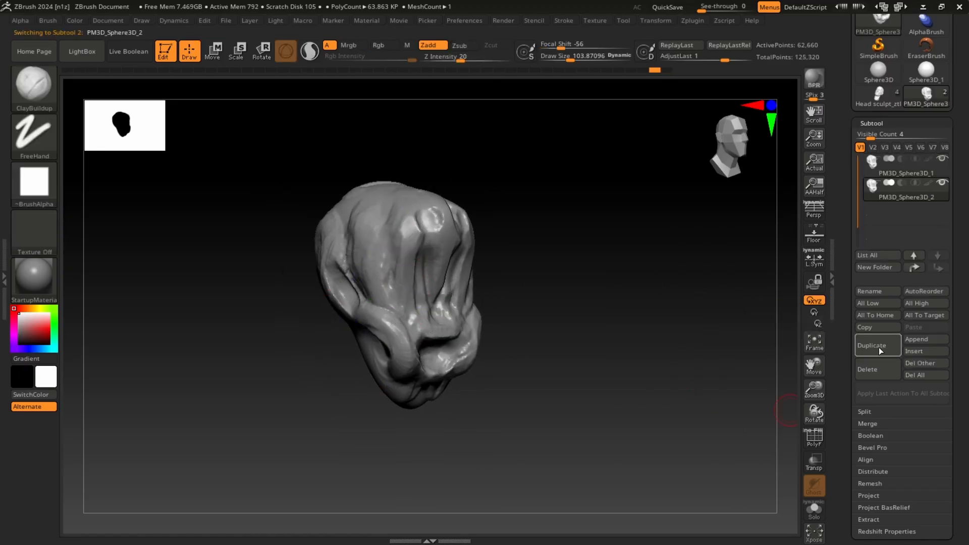
pyautogui.press('w')
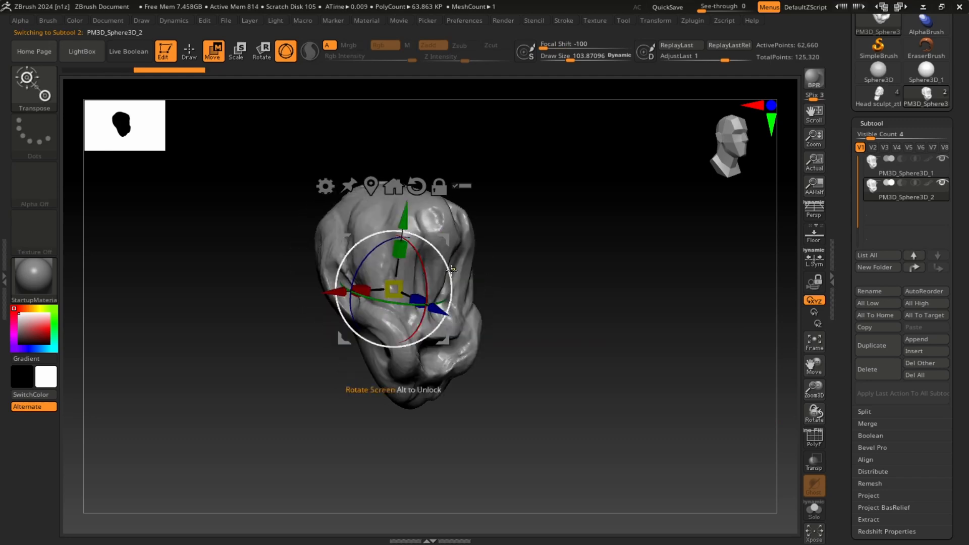
pyautogui.moveTo(341, 291); pyautogui.dragTo(532, 279)
pyautogui.moveTo(506, 368)
pyautogui.mouseDown()
pyautogui.moveTo(461, 413)
pyautogui.moveTo(489, 411)
pyautogui.moveTo(475, 422)
pyautogui.moveTo(474, 387)
pyautogui.moveTo(484, 389)
pyautogui.moveTo(425, 409)
pyautogui.moveTo(282, 429)
pyautogui.moveTo(384, 393)
pyautogui.moveTo(635, 246)
pyautogui.moveTo(687, 268)
pyautogui.moveTo(696, 253)
pyautogui.mouseUp()
pyautogui.press('q')
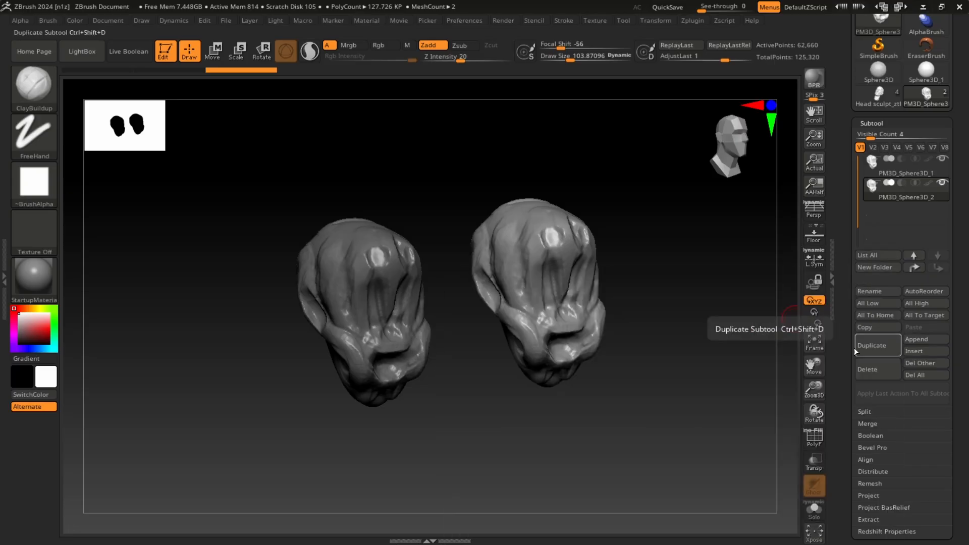
# Append a Cube3D subtool and move it along X to the outer side of the original head
pyautogui.click(918, 341)
pyautogui.click(548, 338)
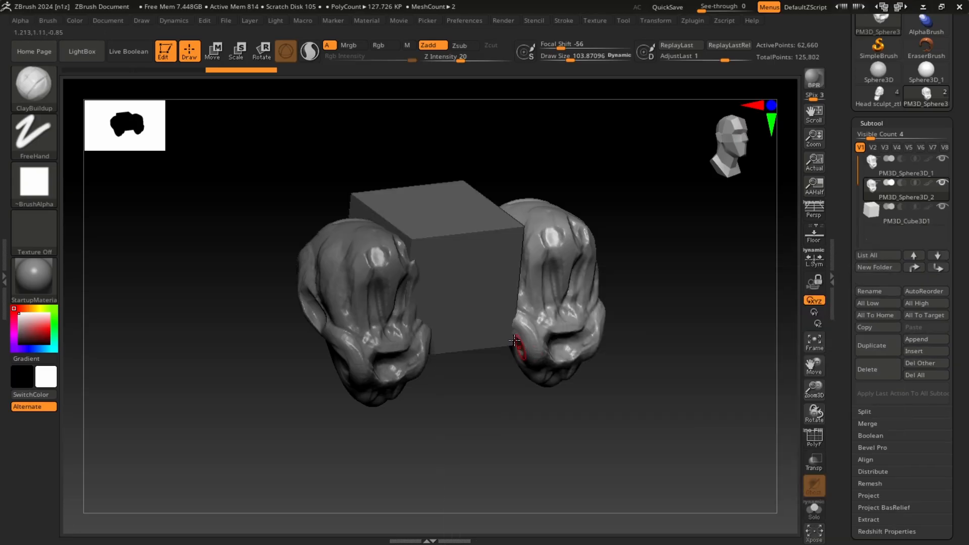
pyautogui.press('w')
pyautogui.moveTo(360, 319); pyautogui.dragTo(109, 348)
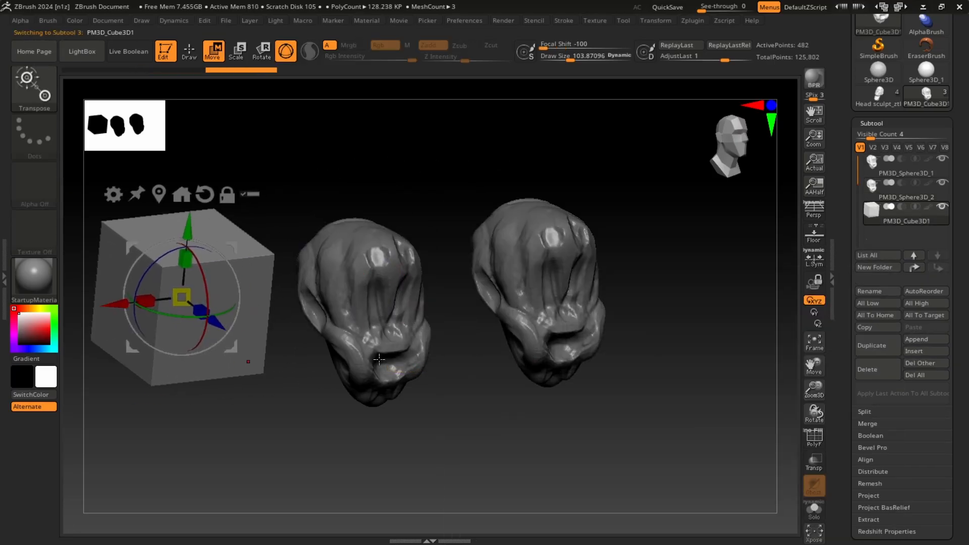
# Append a Cylinder3D subtool and move it along X to the outer side of the duplicated head
pyautogui.click(921, 341)
pyautogui.click(925, 340)
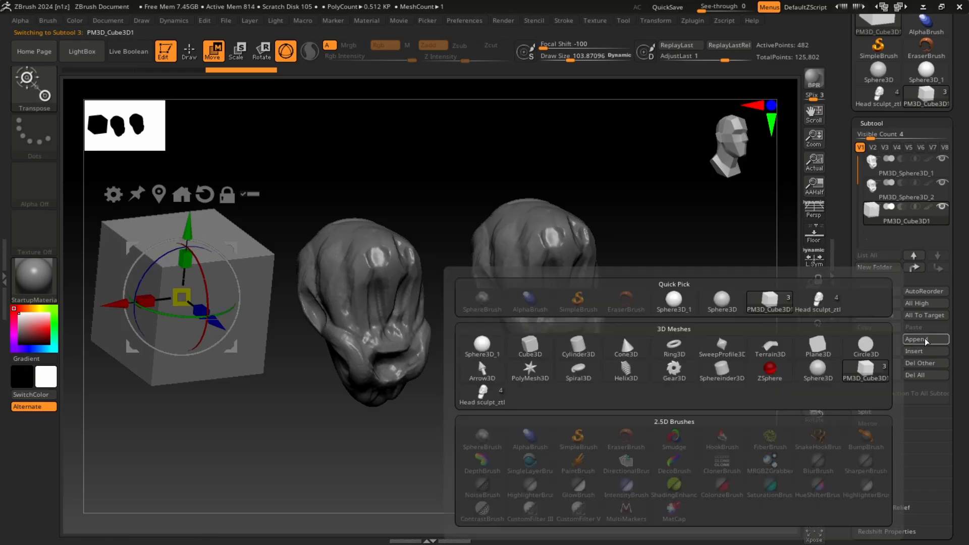
pyautogui.click(576, 345)
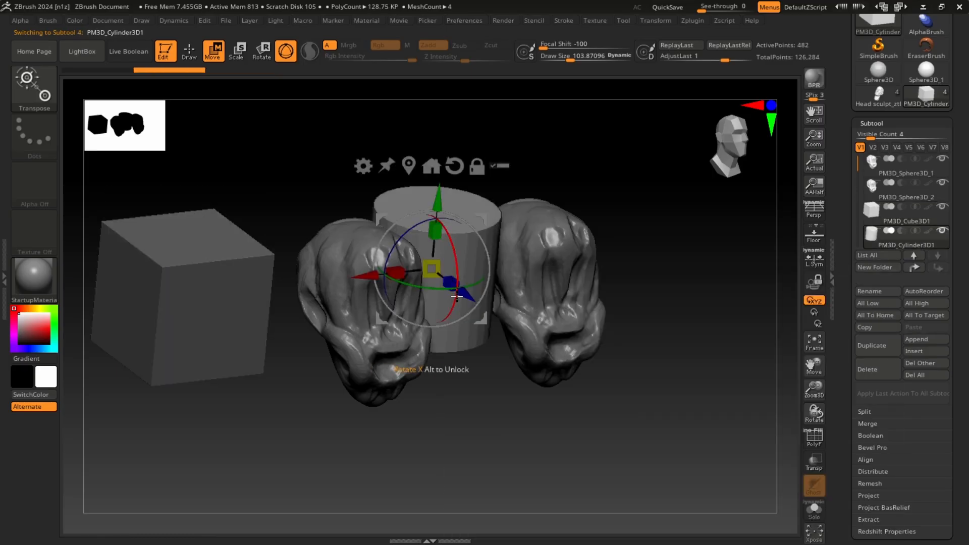
pyautogui.moveTo(378, 280); pyautogui.dragTo(651, 248)
# Append a Plane3D subtool and move it in front of and below the duplicated head
pyautogui.click(918, 339)
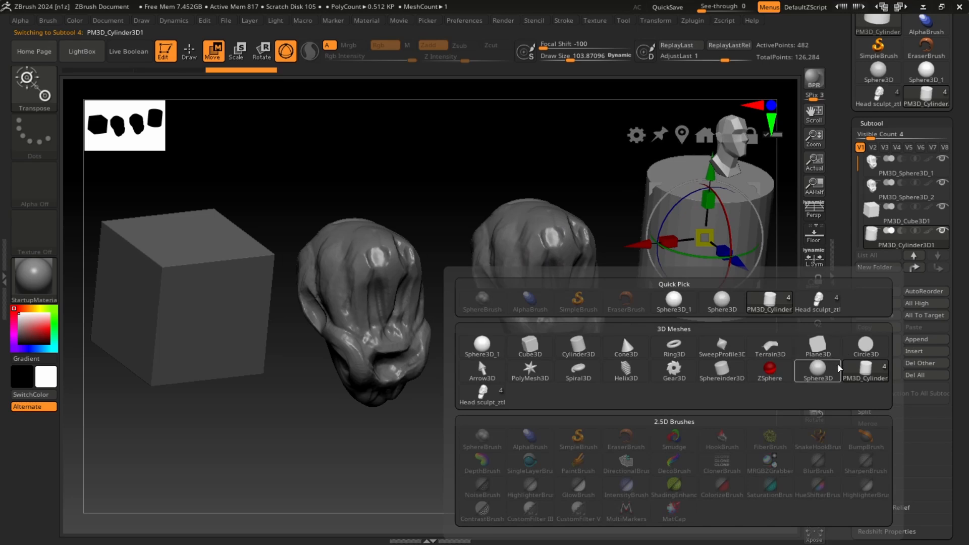
pyautogui.click(816, 348)
pyautogui.keyDown('alt'); pyautogui.click(459, 293); pyautogui.keyUp('alt')
pyautogui.moveTo(480, 317); pyautogui.dragTo(648, 444)
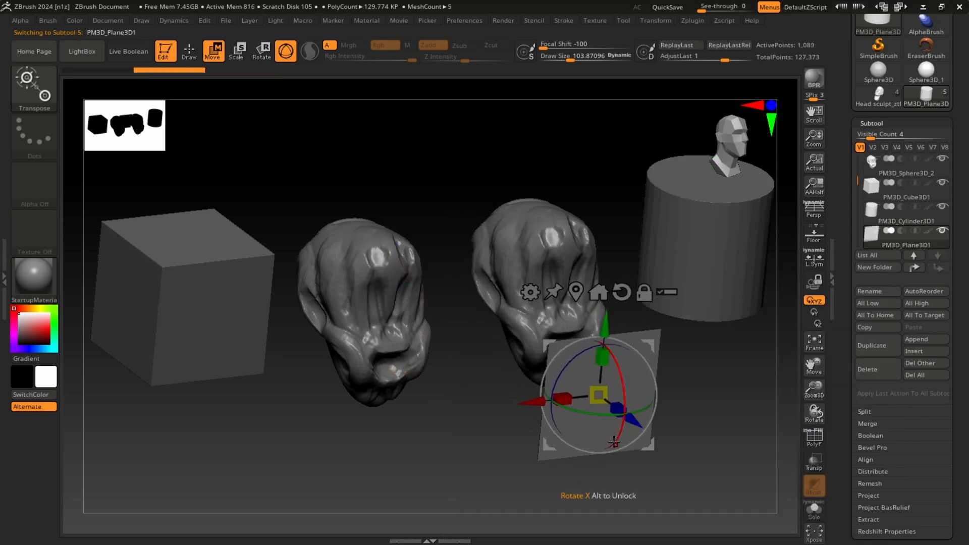
# Append the Head sculpt_ztl tool as a subtool, move it in front of the plane, and rotate it about Y to face forward
pyautogui.click(919, 340)
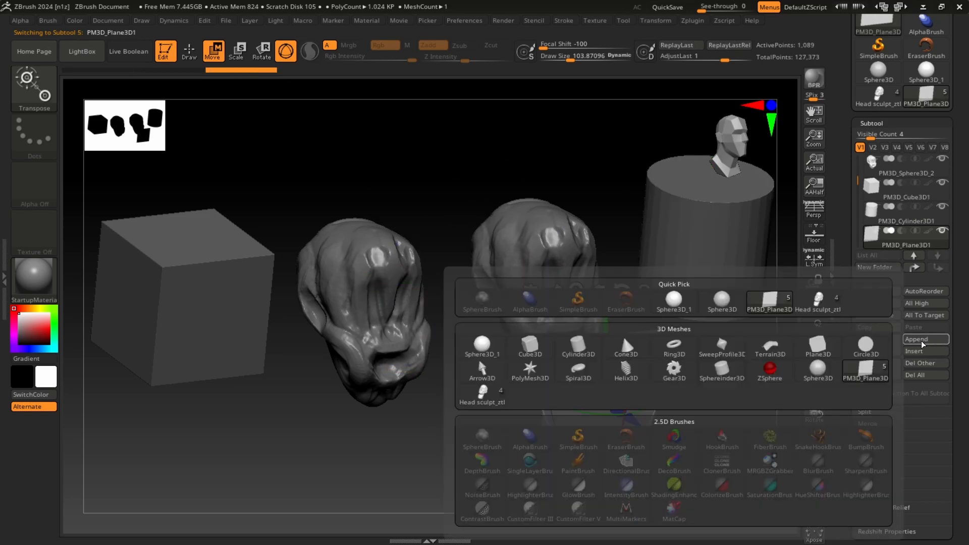
pyautogui.click(485, 396)
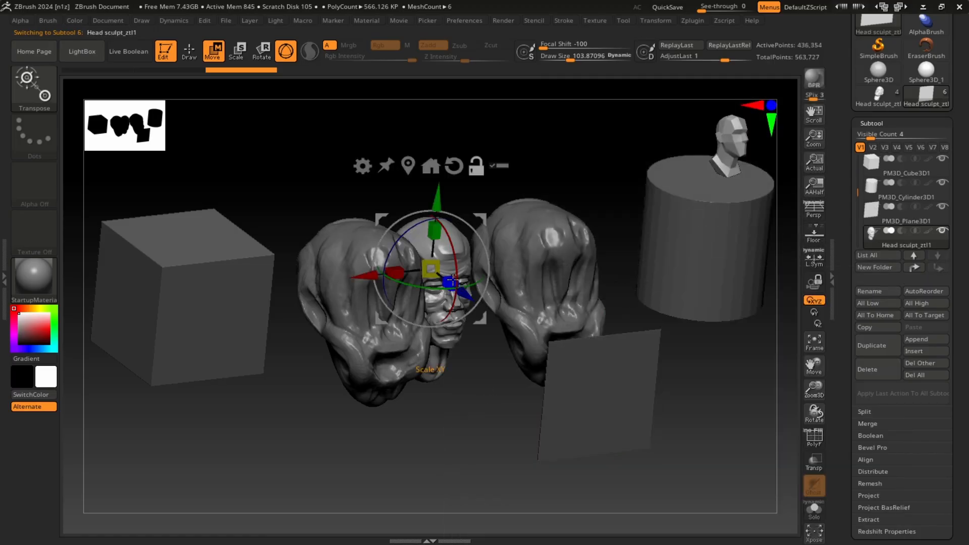
pyautogui.moveTo(435, 259); pyautogui.dragTo(611, 339)
pyautogui.moveTo(605, 408); pyautogui.dragTo(353, 419)
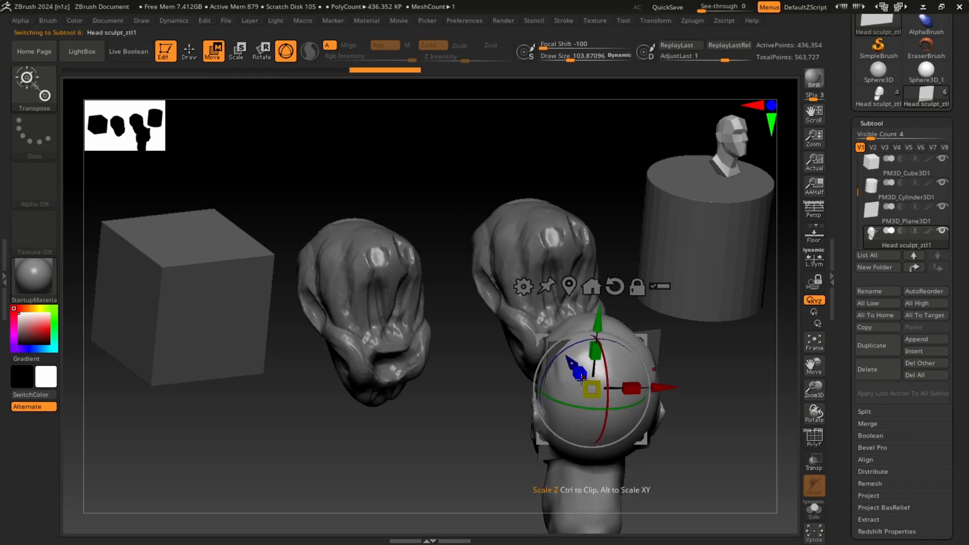
pyautogui.moveTo(626, 404); pyautogui.dragTo(807, 305)
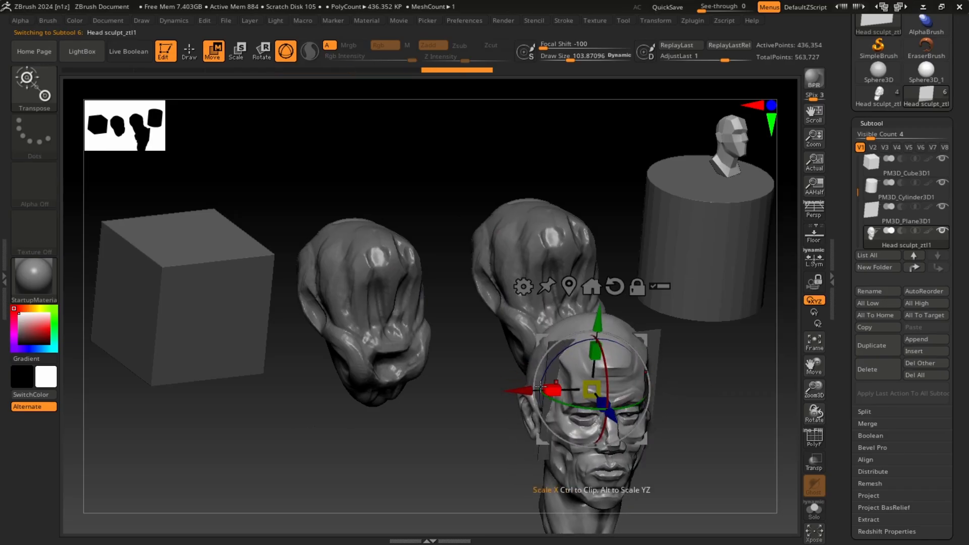
# Move the sculpted head along X to the end of the row, on the outer side of the cube
pyautogui.moveTo(516, 392); pyautogui.dragTo(251, 423)
pyautogui.moveTo(683, 391)
pyautogui.keyDown('alt'); pyautogui.mouseDown()
pyautogui.moveTo(672, 400)
pyautogui.moveTo(682, 397)
pyautogui.mouseUp(); pyautogui.keyUp('alt')
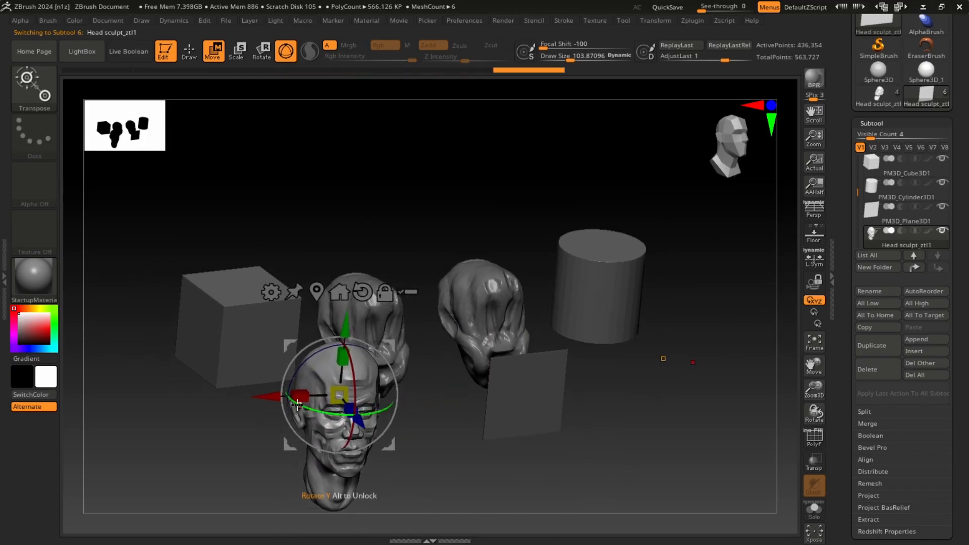
pyautogui.moveTo(267, 402); pyautogui.dragTo(76, 344)
pyautogui.keyDown('alt'); pyautogui.moveTo(371, 407); pyautogui.dragTo(523, 390); pyautogui.keyUp('alt')
pyautogui.moveTo(522, 391); pyautogui.dragTo(360, 403)
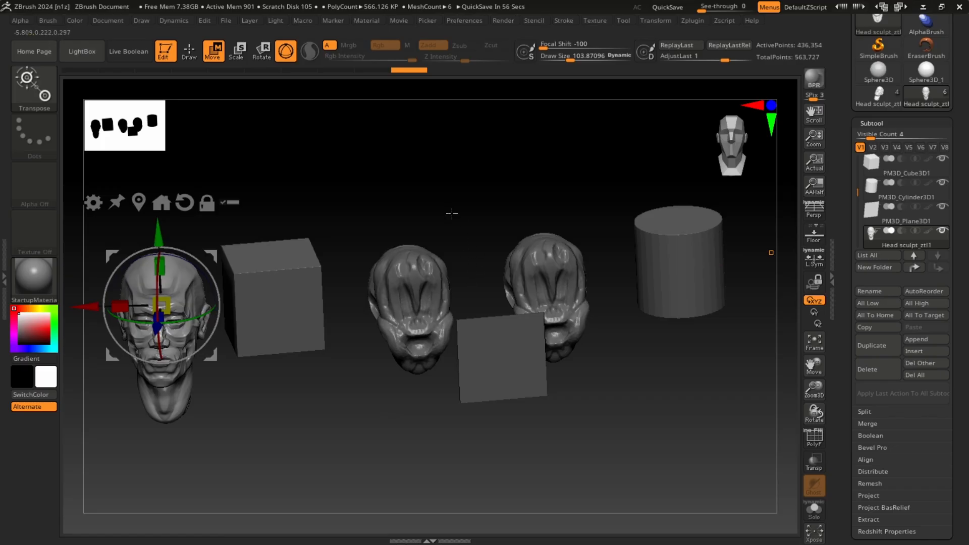
pyautogui.moveTo(452, 214); pyautogui.dragTo(537, 196)
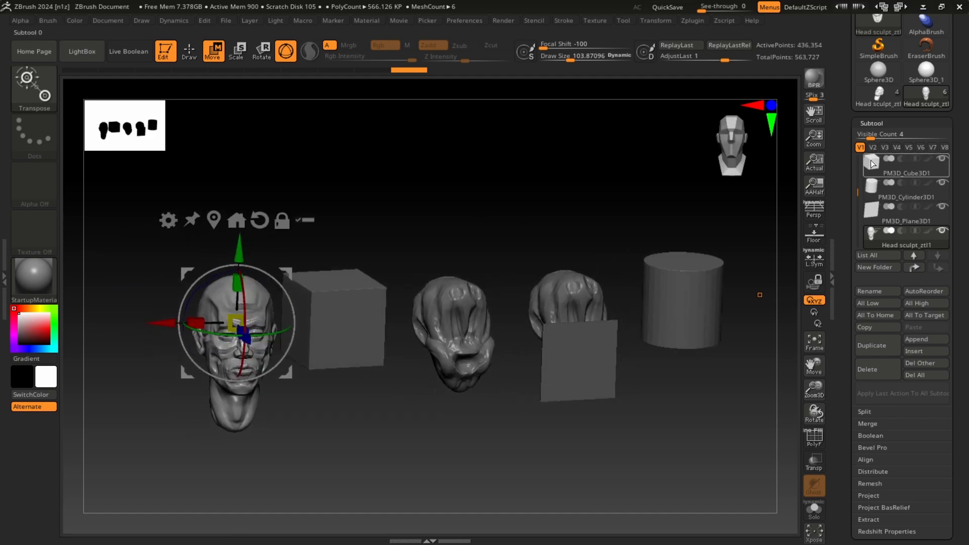
pyautogui.moveTo(943, 234)
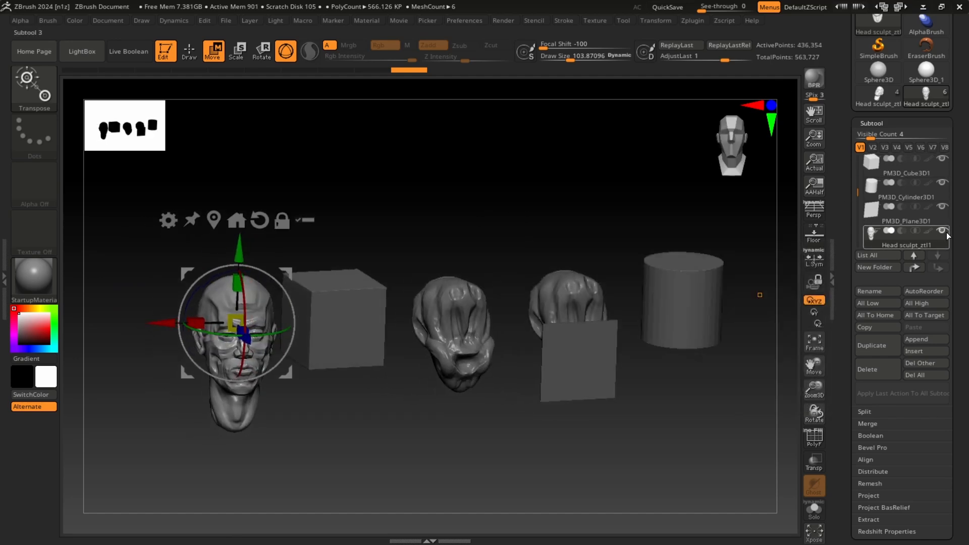
# Hide the plane, cylinder, cube and duplicated head subtools, and make the original head PM3D_Sphere3D_1 the active subtool
pyautogui.click(942, 206)
pyautogui.click(943, 182)
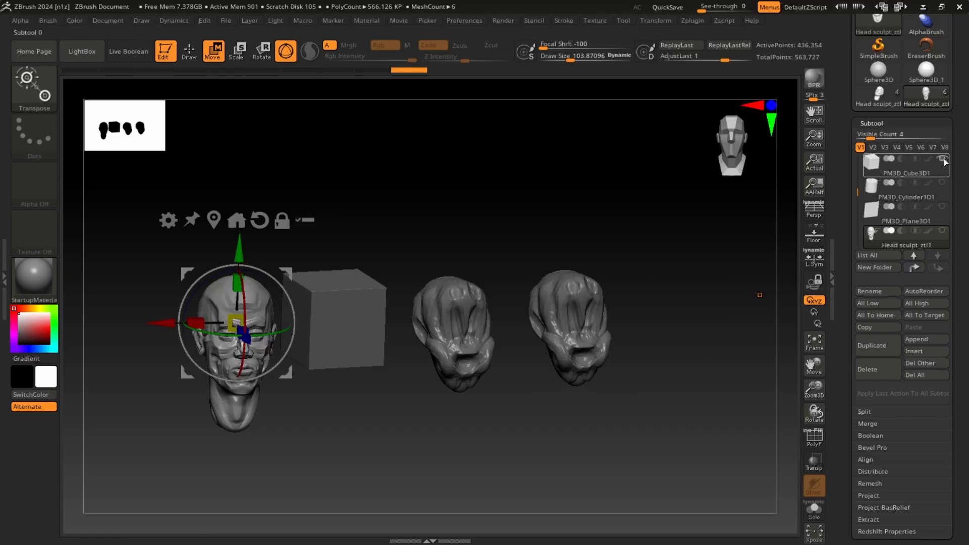
pyautogui.click(942, 158)
pyautogui.scroll(2, 896, 187)
pyautogui.moveTo(896, 186)
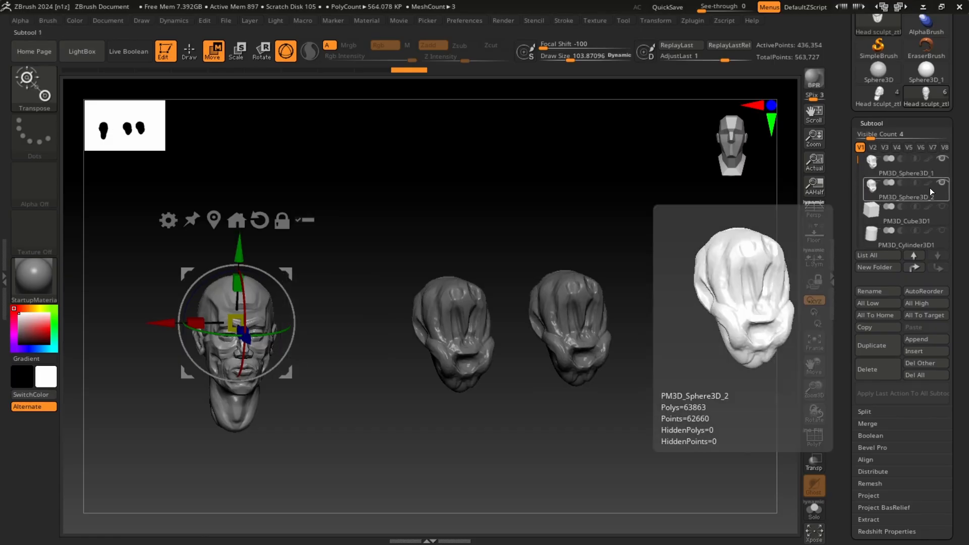
pyautogui.click(941, 182)
pyautogui.keyDown('alt'); pyautogui.click(454, 327); pyautogui.keyUp('alt')
pyautogui.keyDown('alt'); pyautogui.moveTo(628, 276); pyautogui.dragTo(610, 307); pyautogui.keyUp('alt')
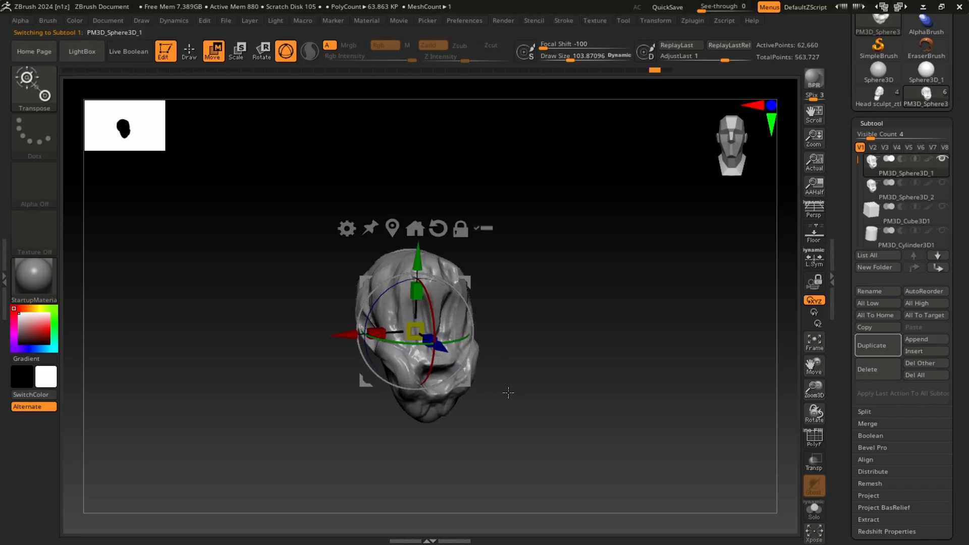
# Show and hide LightBox, reopen it, and look through its Recent, Project and Tool categories
pyautogui.press(',')
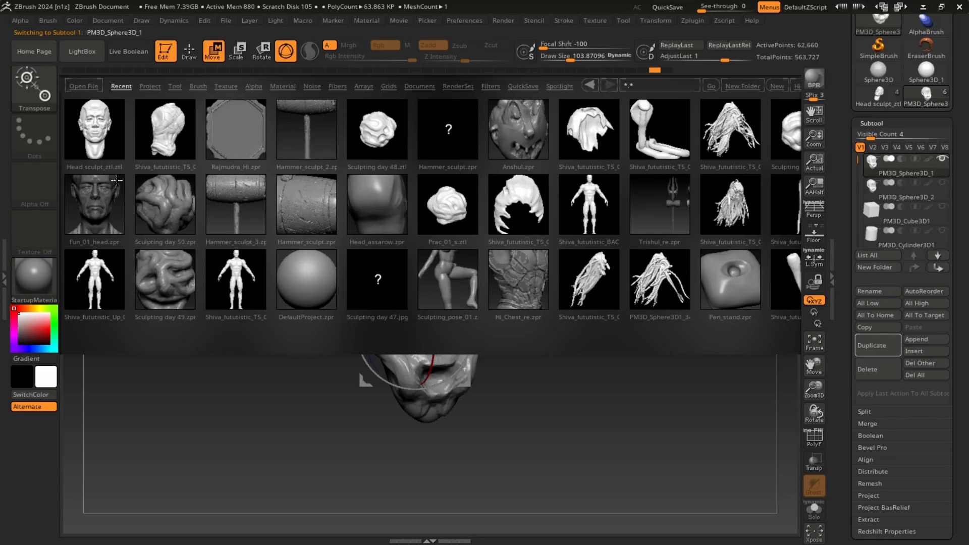
pyautogui.press(',')
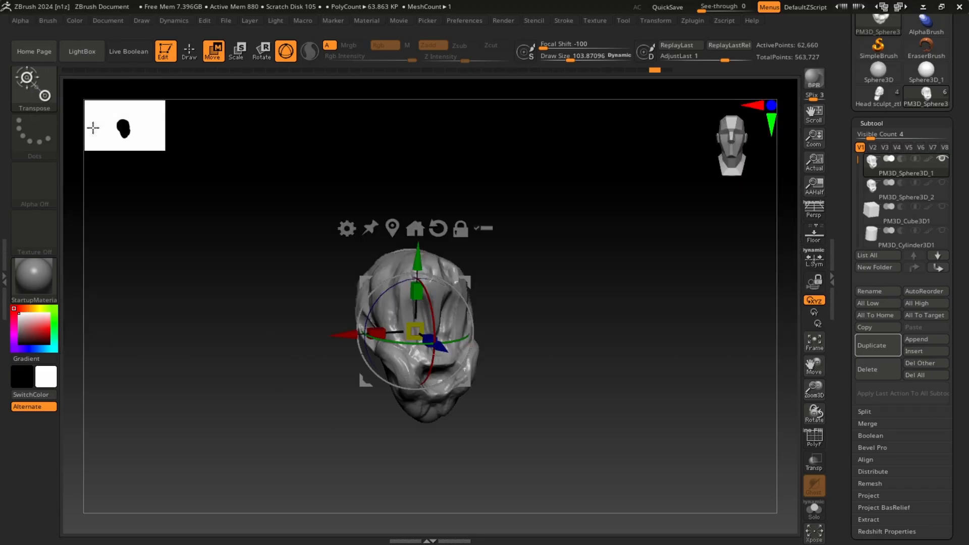
pyautogui.click(93, 57)
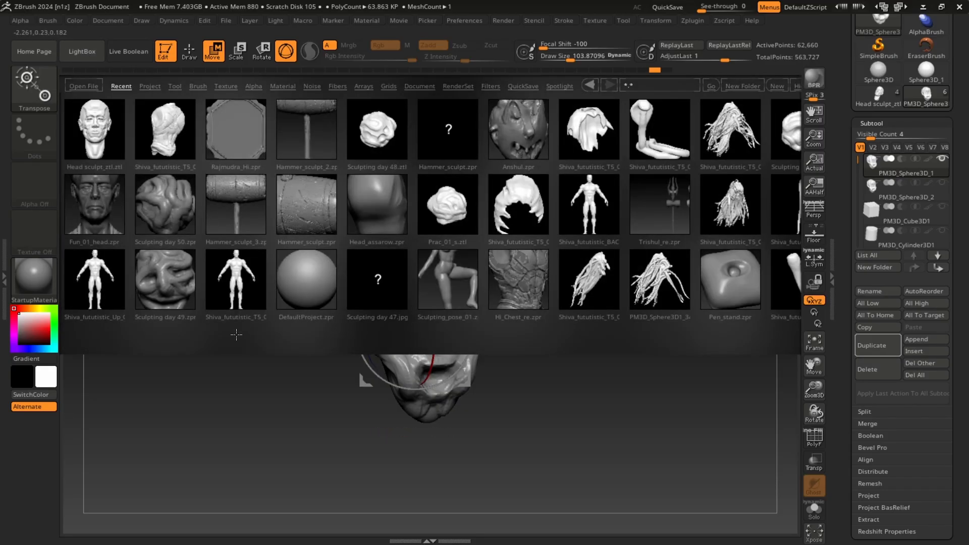
pyautogui.moveTo(236, 327)
pyautogui.mouseDown()
pyautogui.moveTo(174, 324)
pyautogui.moveTo(242, 332)
pyautogui.mouseUp()
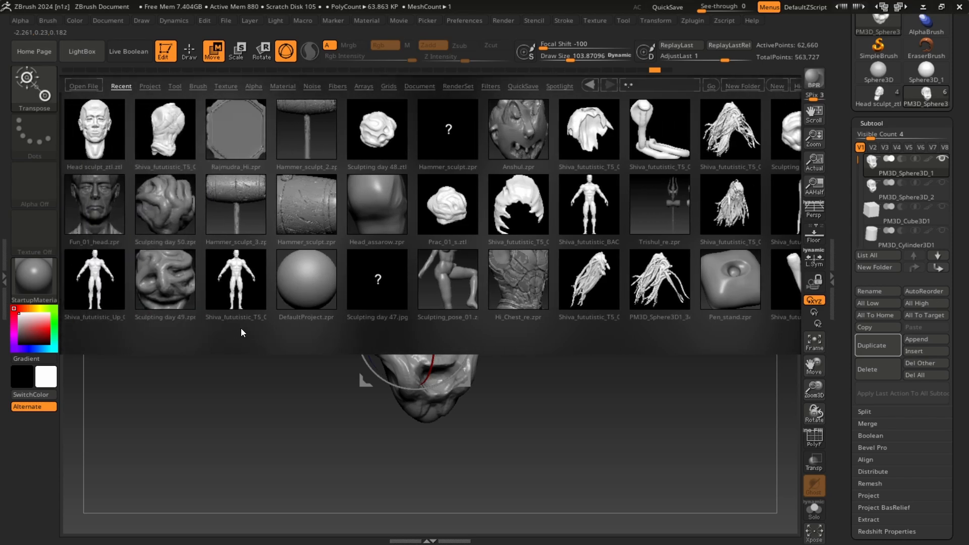
pyautogui.click(151, 86)
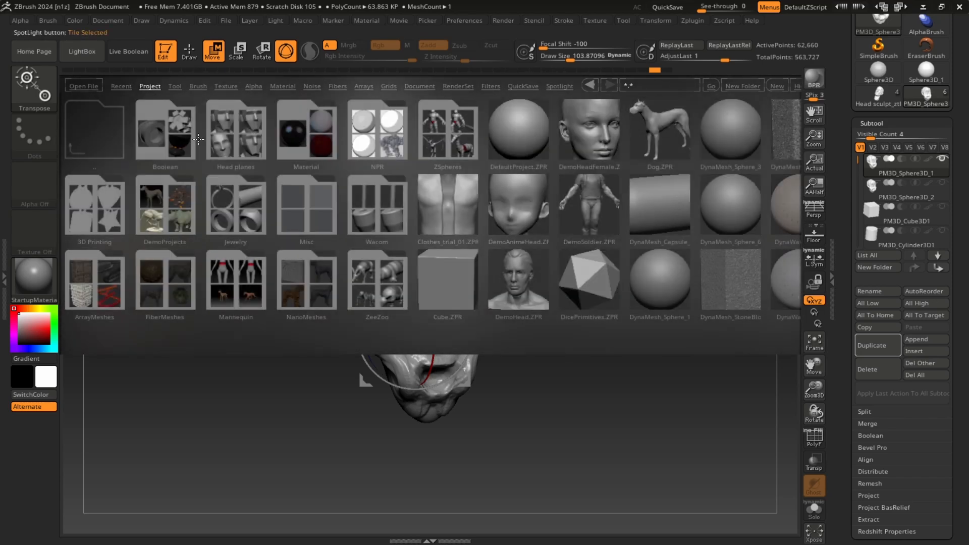
pyautogui.click(177, 87)
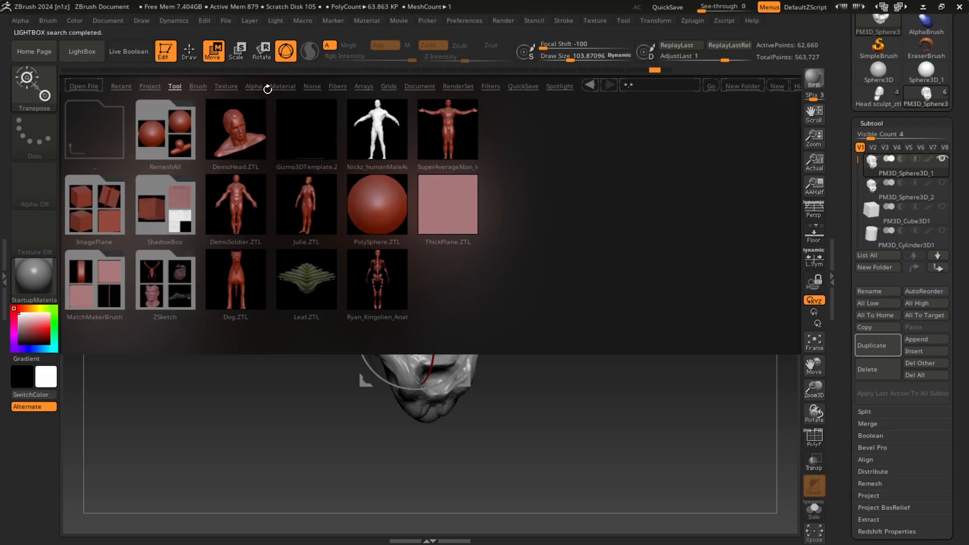
# Browse the brush folders and custom brush files in LightBox's Brush category
pyautogui.click(197, 87)
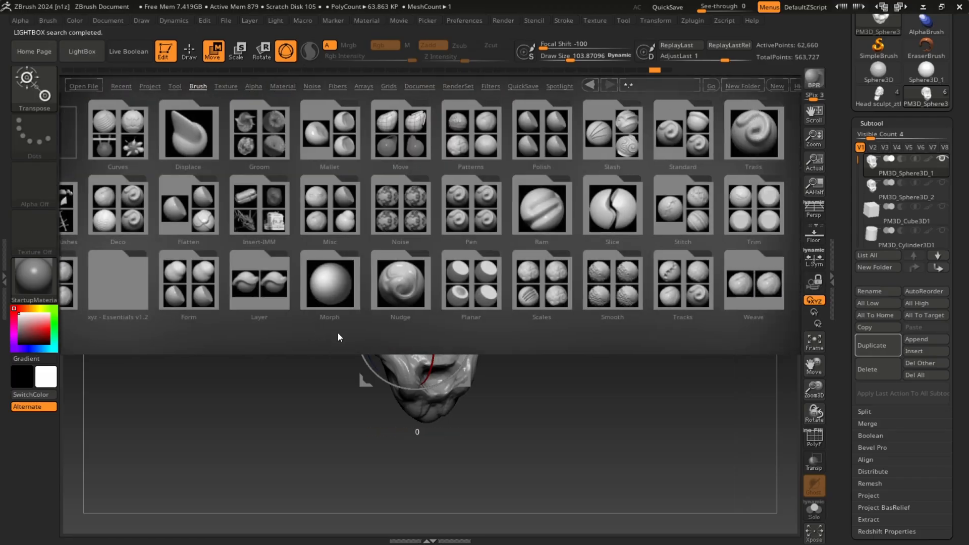
pyautogui.moveTo(337, 332); pyautogui.dragTo(229, 318)
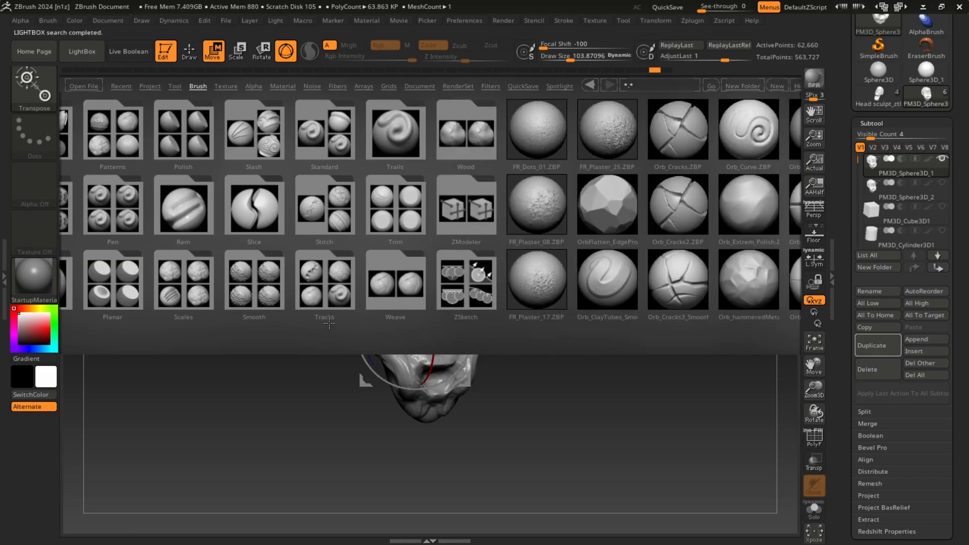
pyautogui.moveTo(329, 323); pyautogui.dragTo(221, 325)
pyautogui.moveTo(303, 326); pyautogui.dragTo(213, 331)
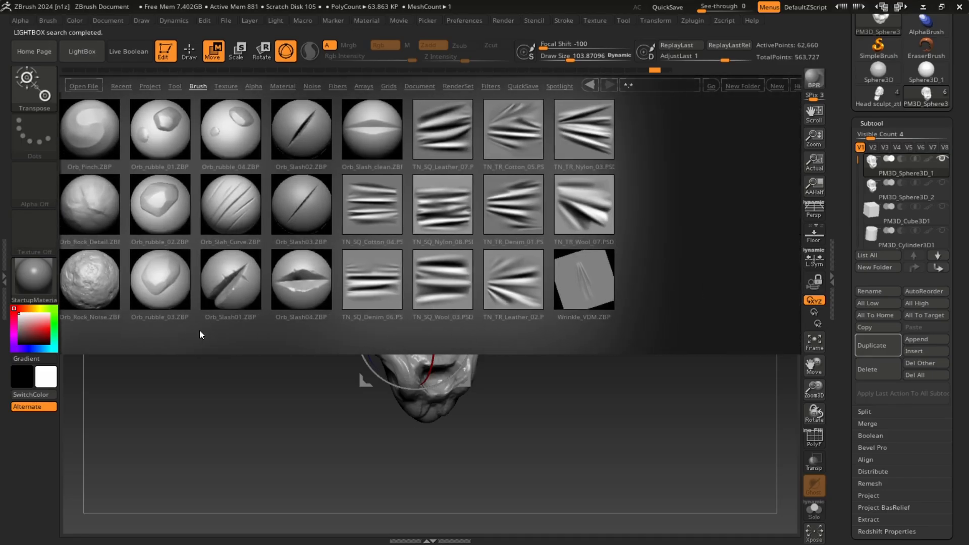
pyautogui.moveTo(201, 330); pyautogui.dragTo(405, 334)
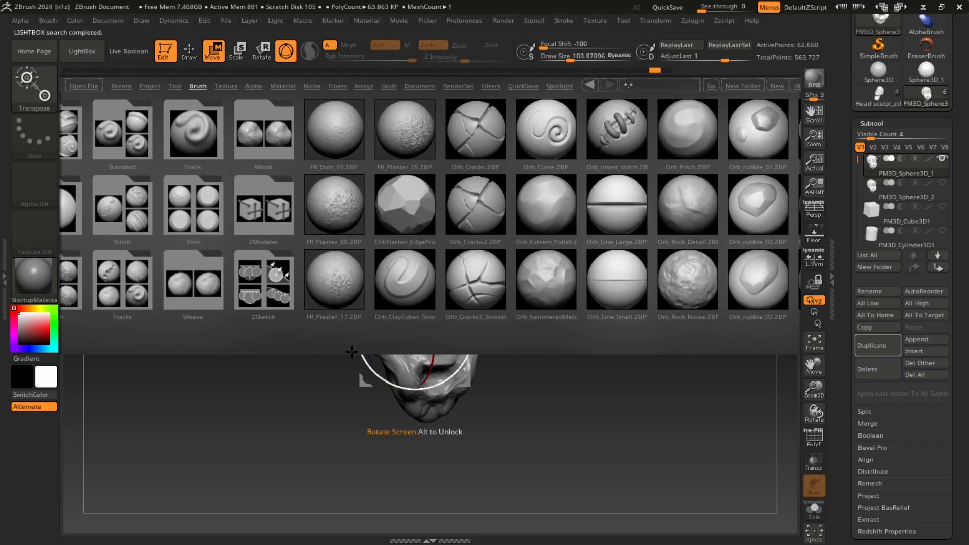
# Look through LightBox's Texture, Alpha, Material, Noise and Brush categories, ending with the QuickSave files
pyautogui.click(226, 86)
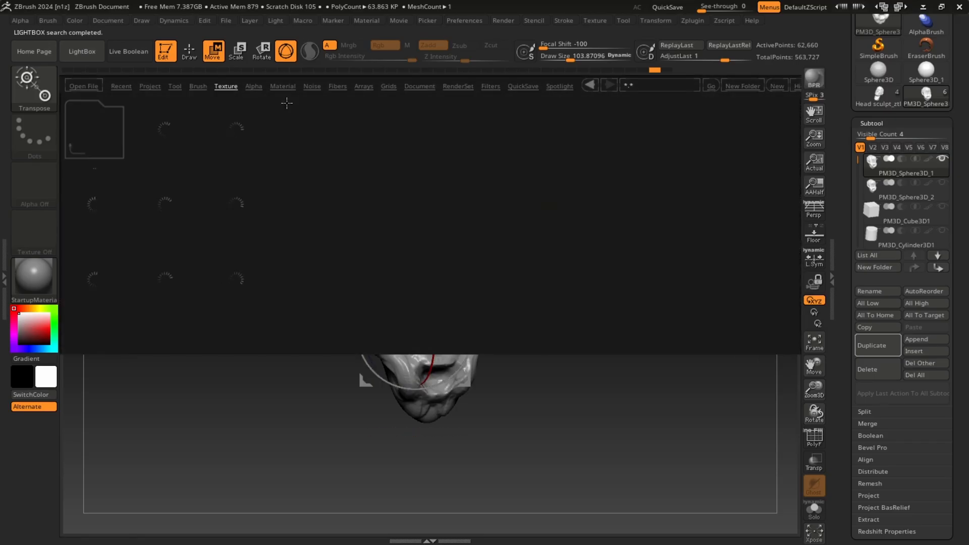
pyautogui.click(253, 87)
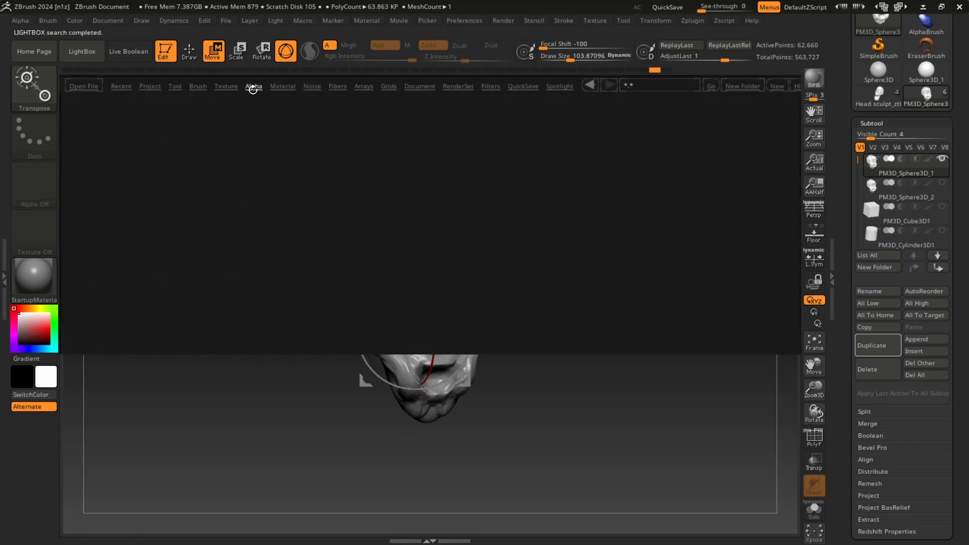
pyautogui.click(280, 88)
pyautogui.click(312, 87)
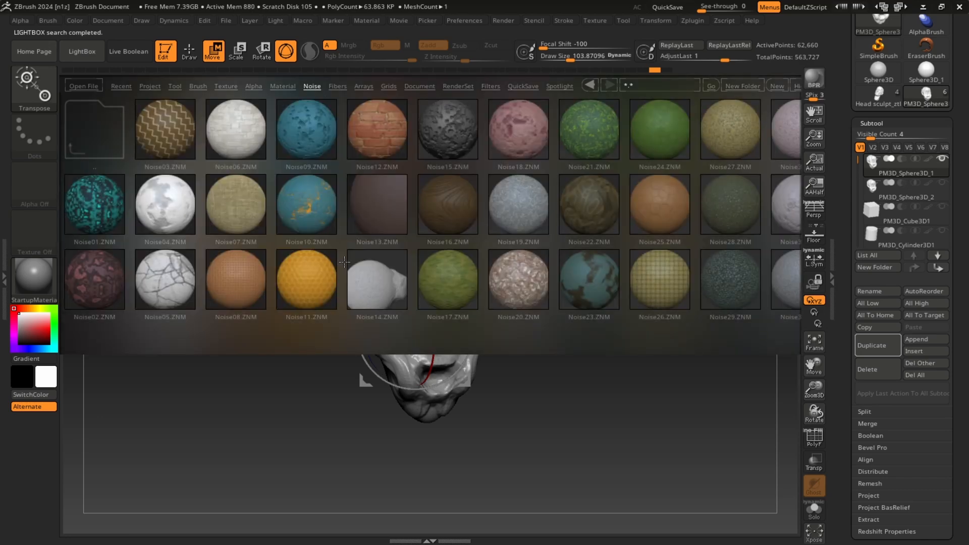
pyautogui.click(253, 86)
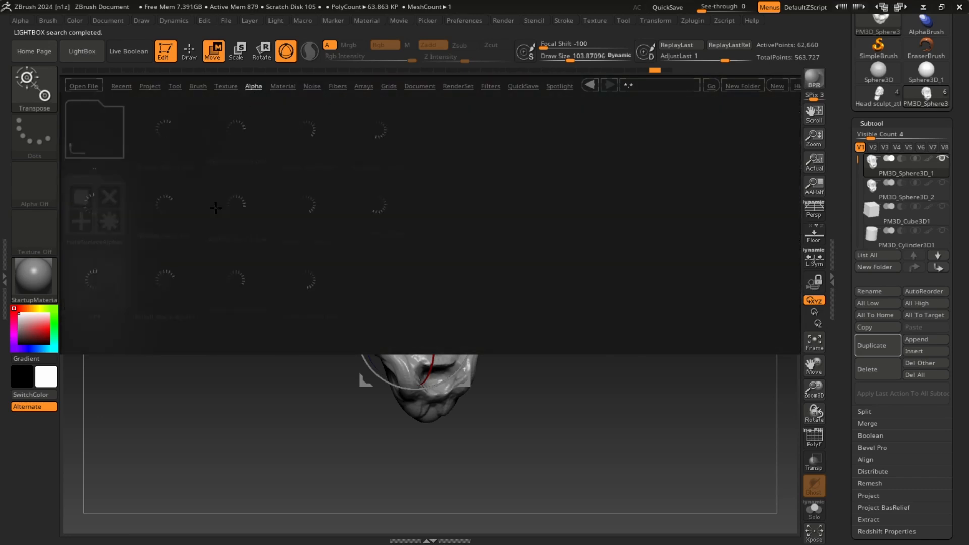
pyautogui.click(198, 86)
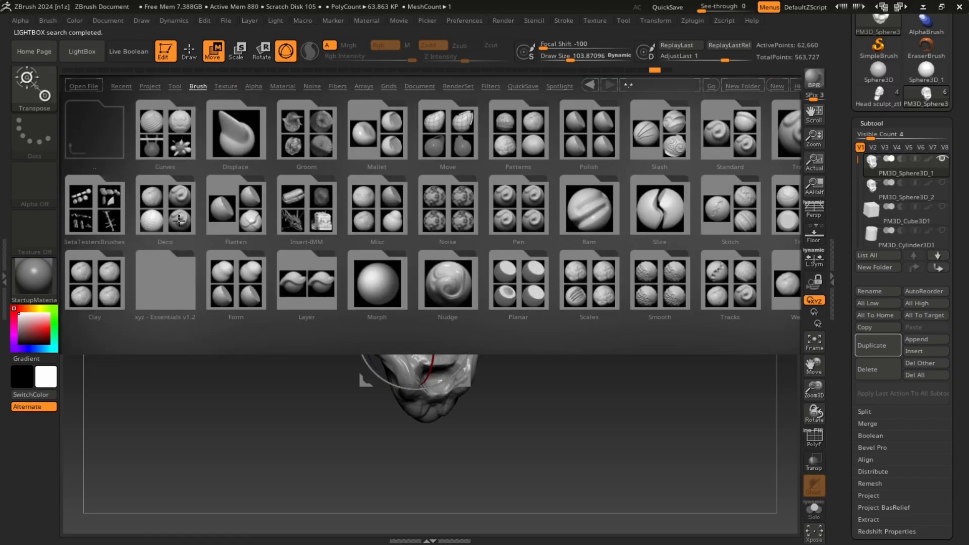
pyautogui.click(283, 91)
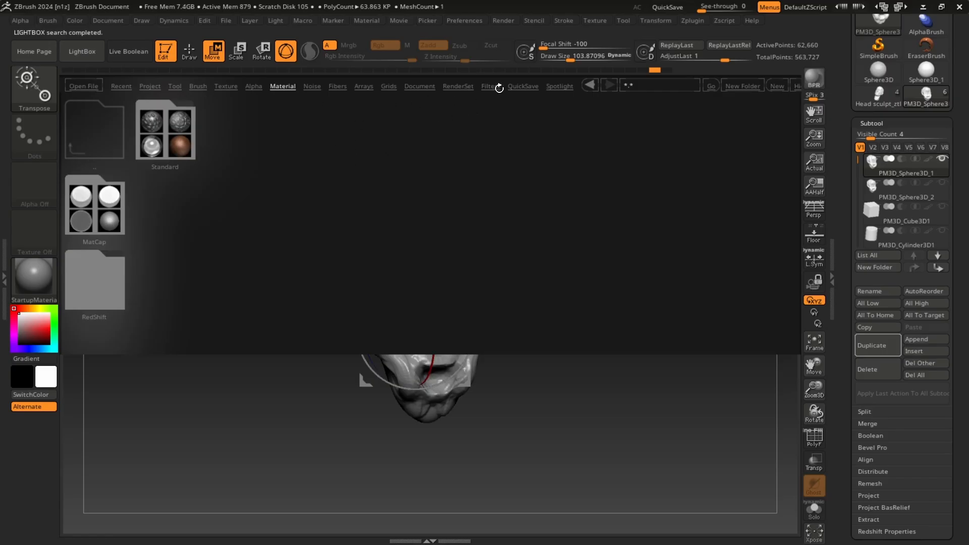
pyautogui.click(520, 87)
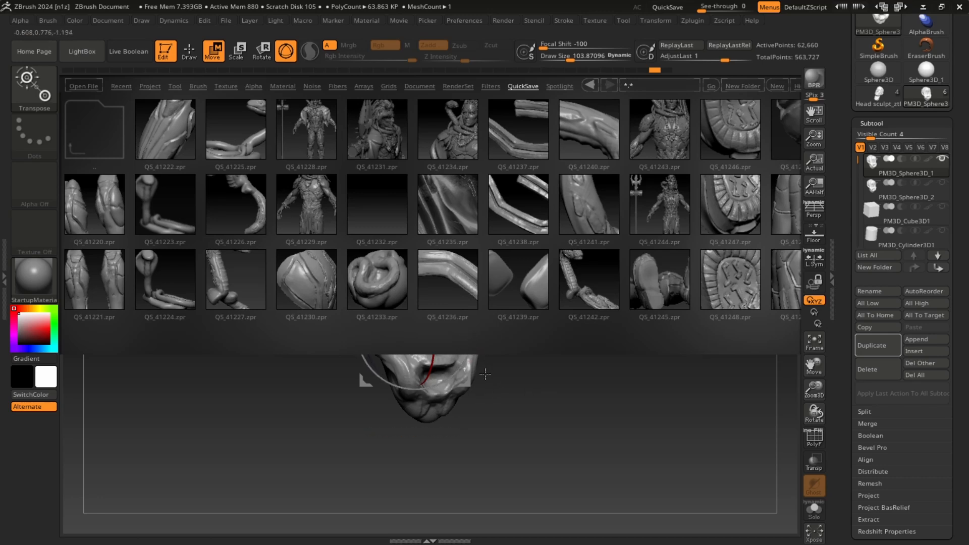
# Close LightBox, show it once more over the head, and hide it again
pyautogui.press(',')
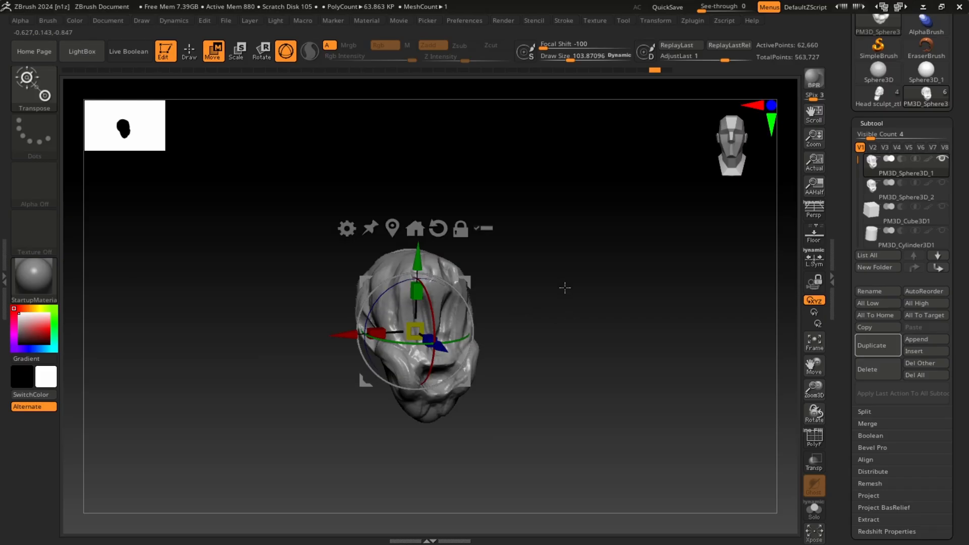
pyautogui.moveTo(564, 288); pyautogui.dragTo(622, 296)
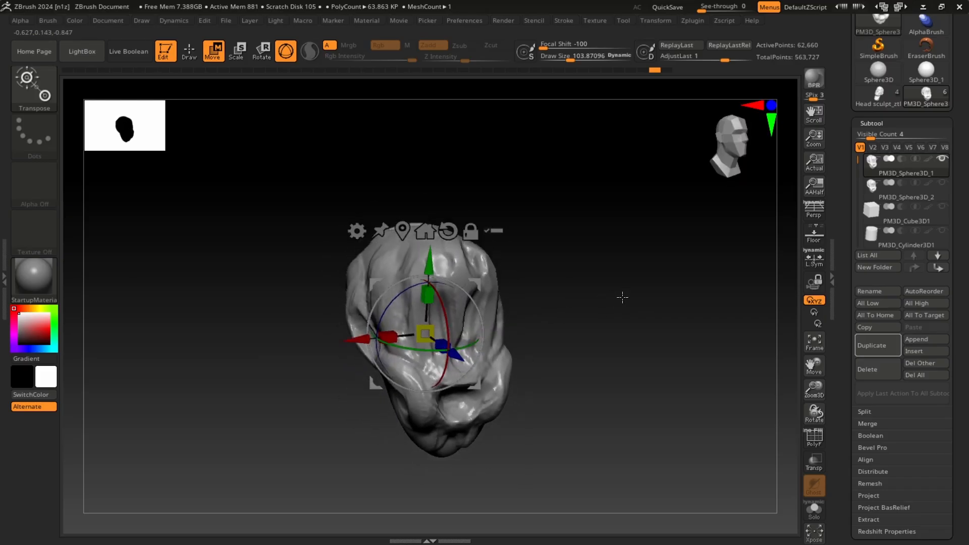
pyautogui.click(75, 51)
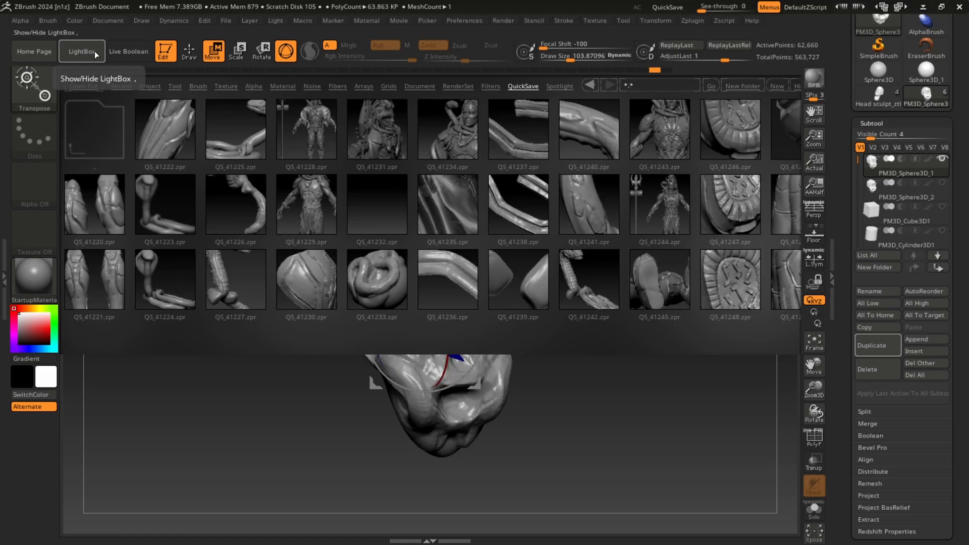
pyautogui.click(95, 51)
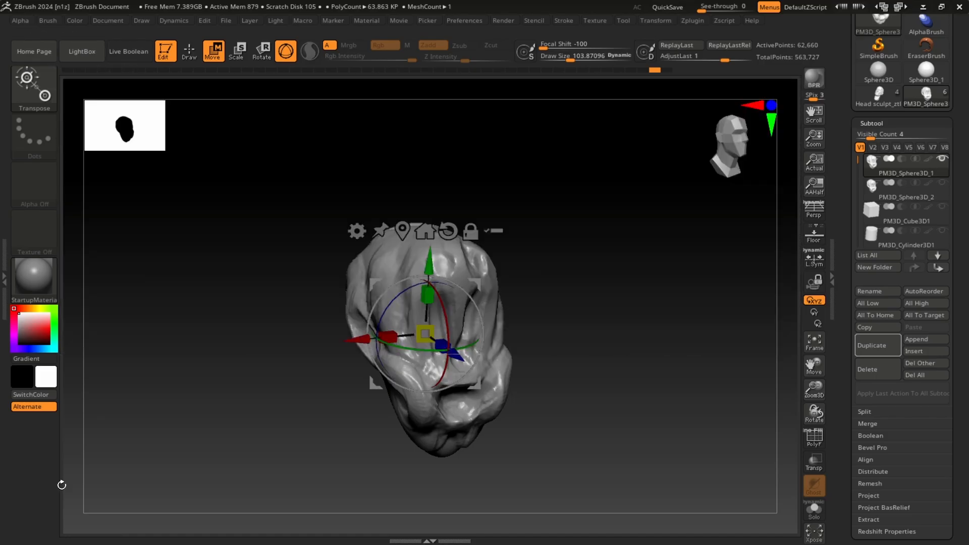
# Switch from Move to Draw mode and make a QuickSave of the project
pyautogui.moveTo(626, 285)
pyautogui.mouseDown()
pyautogui.moveTo(636, 288)
pyautogui.moveTo(639, 275)
pyautogui.moveTo(629, 268)
pyautogui.moveTo(616, 298)
pyautogui.moveTo(636, 268)
pyautogui.moveTo(622, 270)
pyautogui.mouseUp()
pyautogui.press('q')
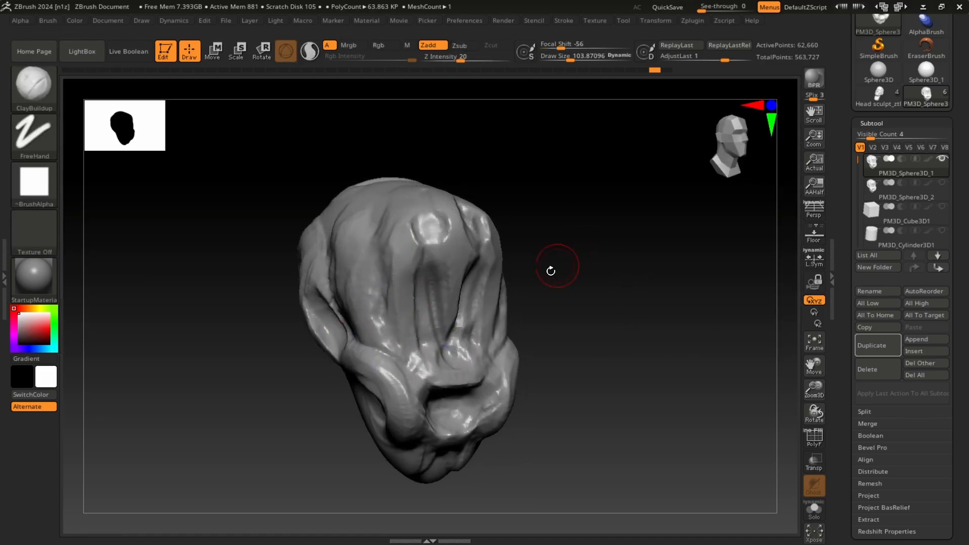
pyautogui.click(668, 8)
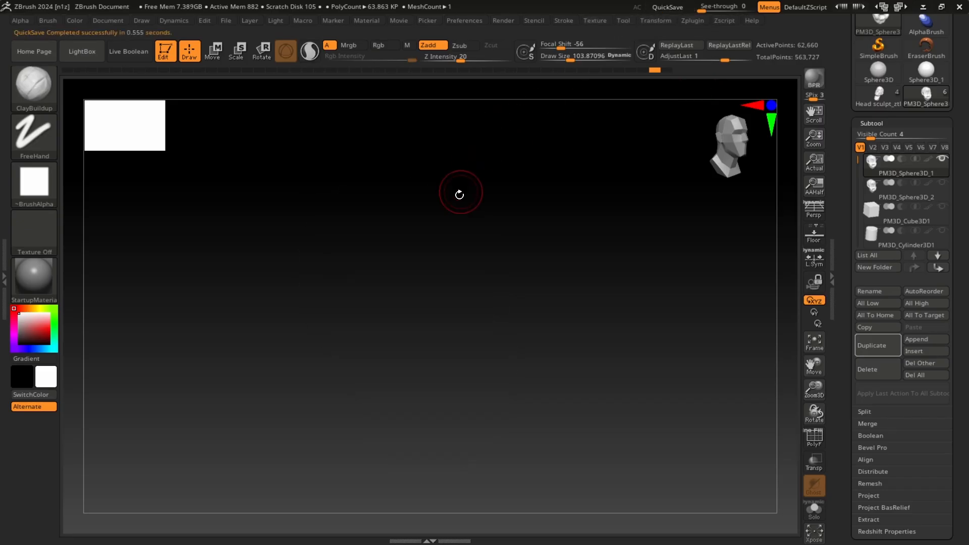
pyautogui.moveTo(647, 235)
pyautogui.keyDown('ctrl'); pyautogui.mouseDown(button='right')
pyautogui.moveTo(664, 243)
pyautogui.moveTo(649, 244)
pyautogui.mouseUp(button='right'); pyautogui.keyUp('ctrl')
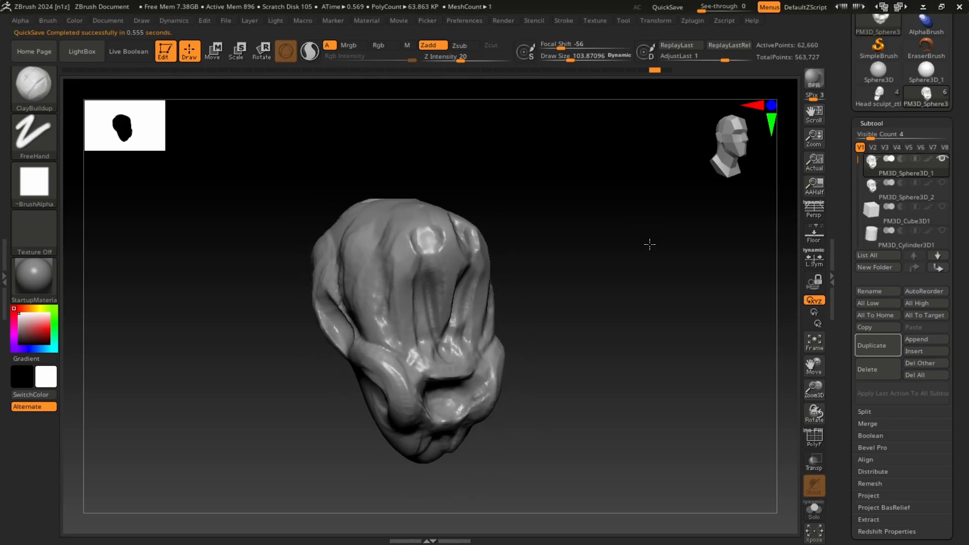
pyautogui.moveTo(649, 244)
pyautogui.mouseDown()
pyautogui.moveTo(571, 264)
pyautogui.moveTo(671, 253)
pyautogui.moveTo(662, 257)
pyautogui.mouseUp()
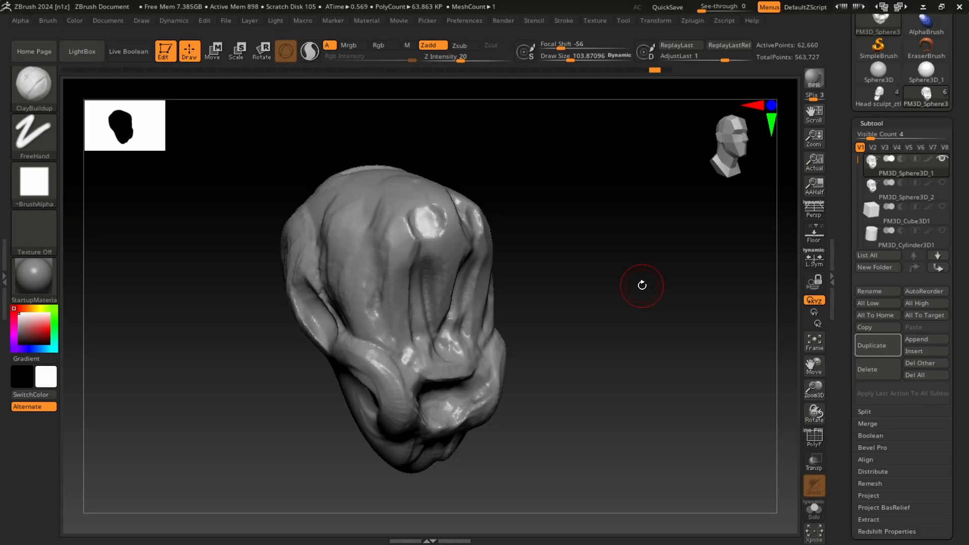
# Sculpt rough strokes down the head's forehead with the ClayBuildup brush
pyautogui.moveTo(642, 285)
pyautogui.mouseDown()
pyautogui.moveTo(540, 243)
pyautogui.moveTo(579, 263)
pyautogui.moveTo(618, 259)
pyautogui.mouseUp()
pyautogui.scroll(5, 871, 186)
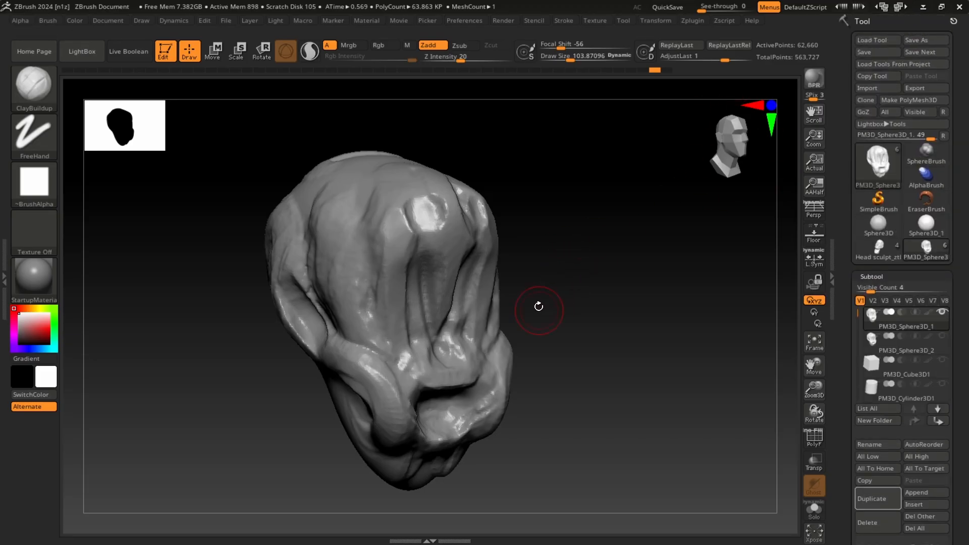
pyautogui.moveTo(580, 253); pyautogui.dragTo(558, 257)
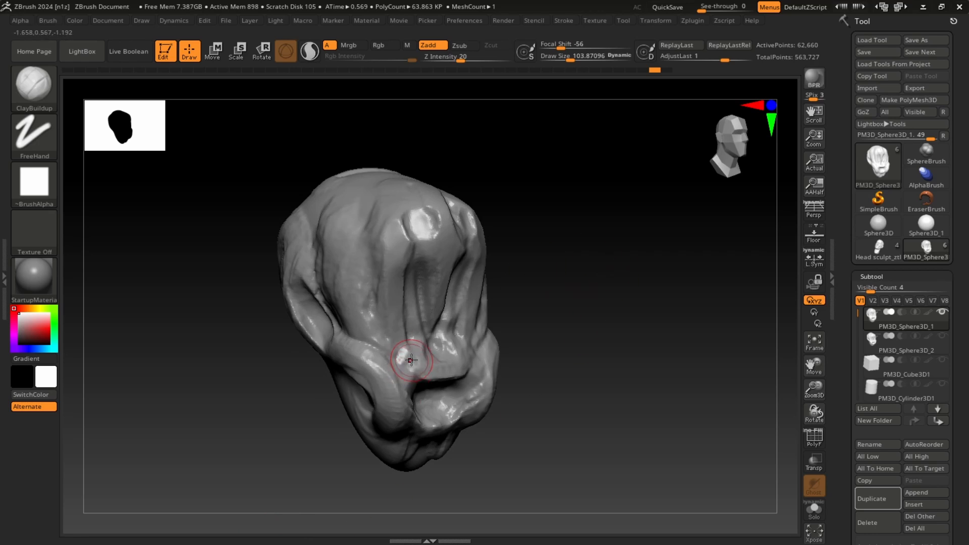
pyautogui.press('b')
pyautogui.press('c')
pyautogui.press('b')
pyautogui.moveTo(385, 218)
pyautogui.mouseDown()
pyautogui.moveTo(404, 251)
pyautogui.moveTo(420, 336)
pyautogui.moveTo(399, 234)
pyautogui.moveTo(365, 254)
pyautogui.mouseUp()
pyautogui.moveTo(550, 327); pyautogui.dragTo(571, 311)
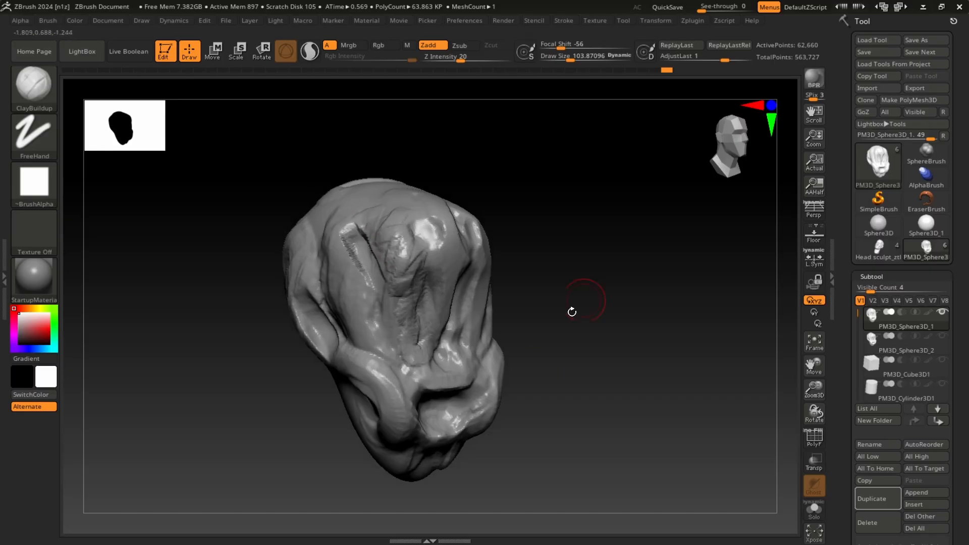
pyautogui.moveTo(616, 286); pyautogui.dragTo(533, 339)
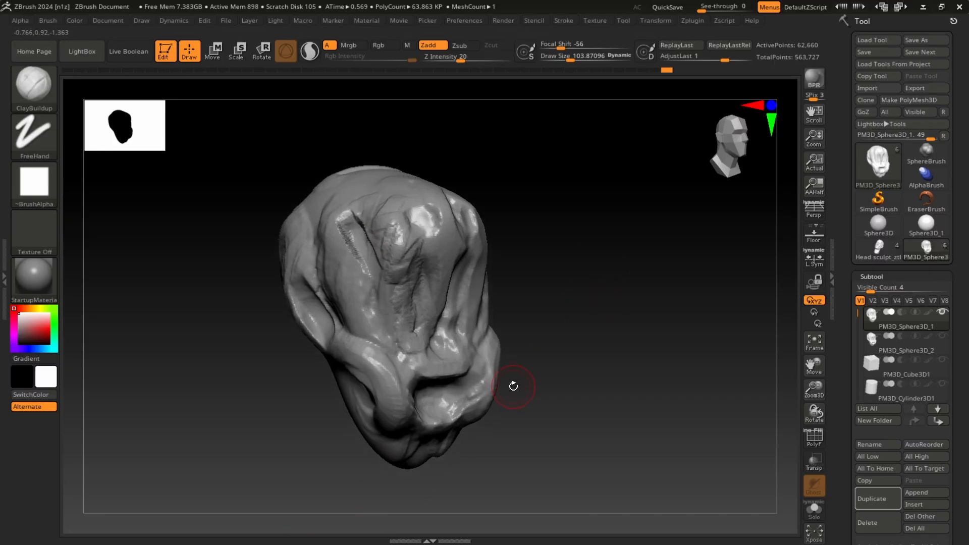
# Pull both upper sides of the head outward with the Move brush
pyautogui.press('b')
pyautogui.press('m')
pyautogui.press('v')
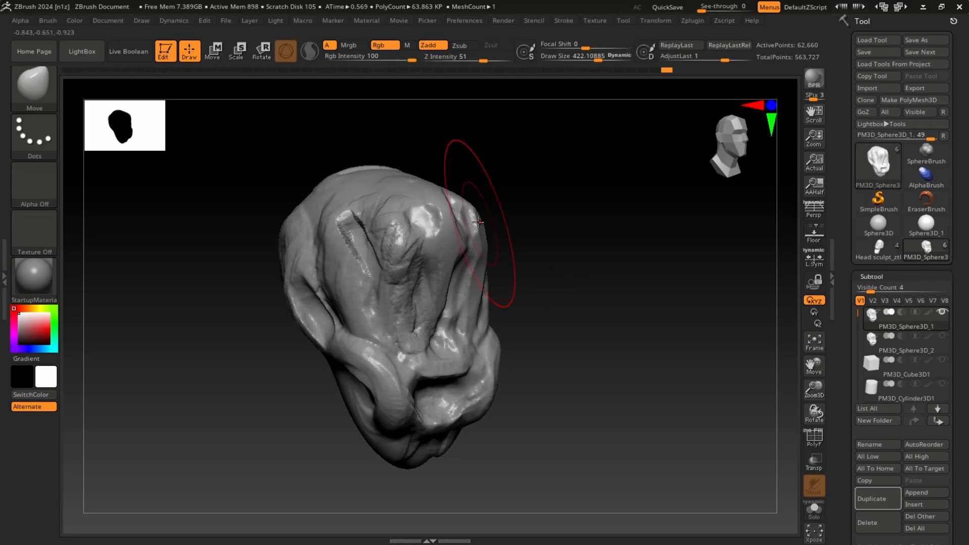
pyautogui.moveTo(454, 222); pyautogui.dragTo(498, 209)
pyautogui.moveTo(294, 178); pyautogui.dragTo(281, 207)
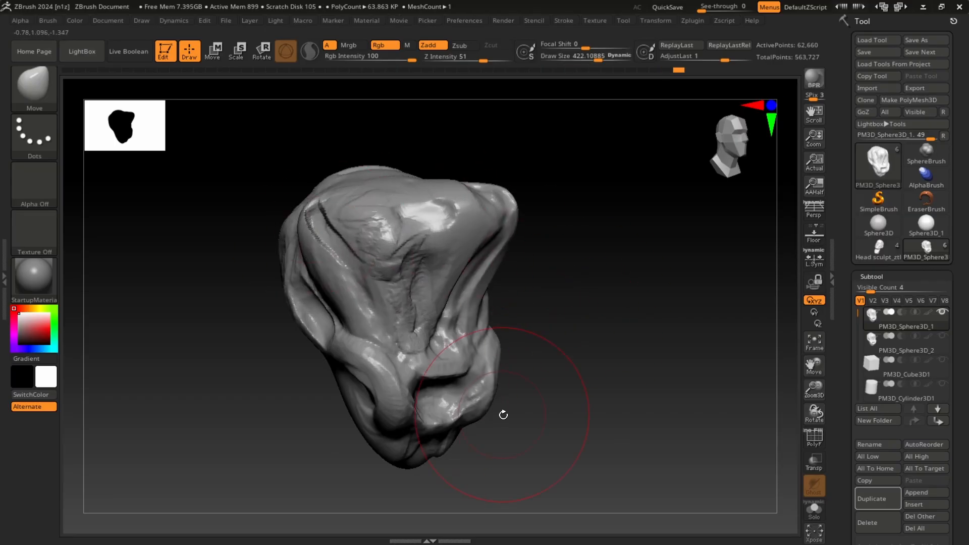
# Sculpt a raised ridge down the forehead with the Standard brush at a draw size of about 90
pyautogui.press('b')
pyautogui.press('s')
pyautogui.press('t')
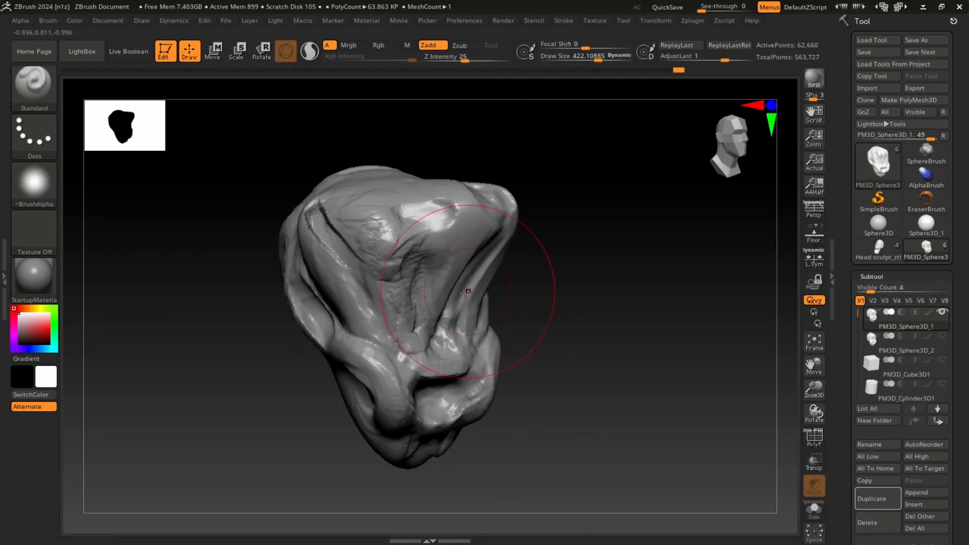
pyautogui.press('s')
pyautogui.moveTo(444, 302); pyautogui.dragTo(420, 302)
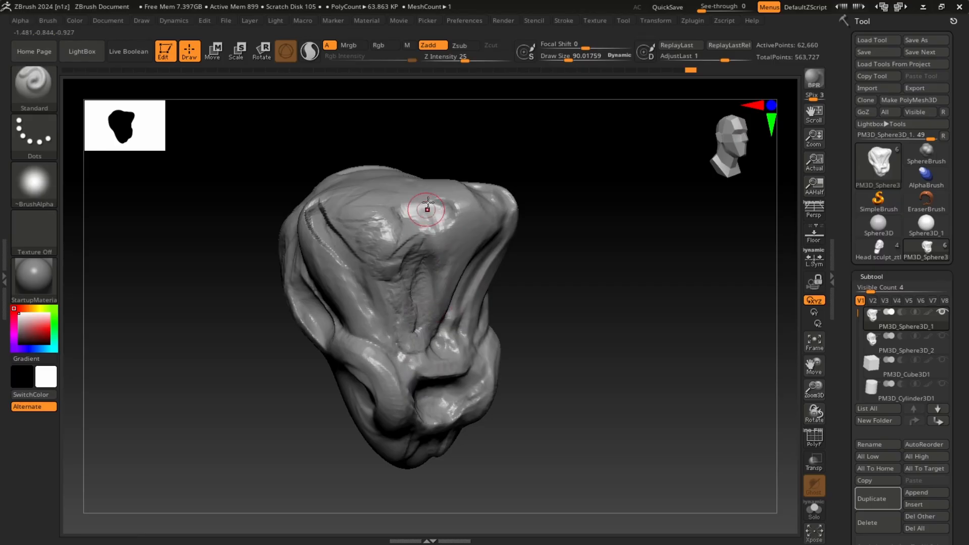
pyautogui.moveTo(427, 209); pyautogui.dragTo(435, 335)
pyautogui.moveTo(597, 281); pyautogui.dragTo(560, 292)
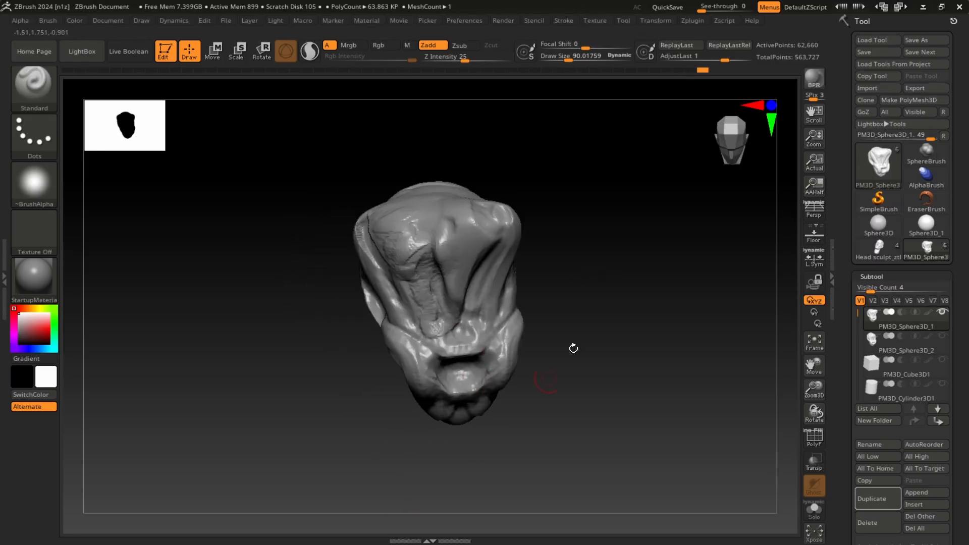
pyautogui.moveTo(574, 348); pyautogui.dragTo(621, 294)
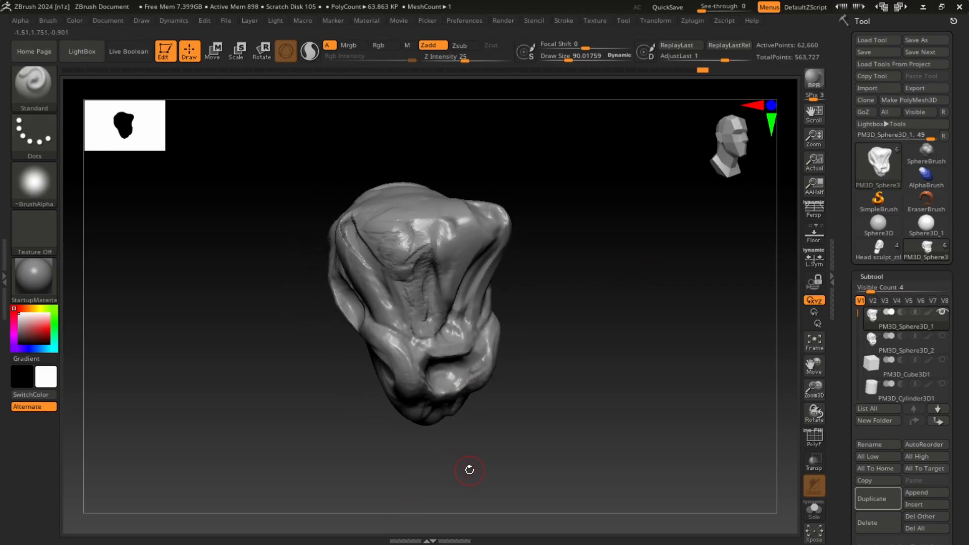
# Switch to the TrimDynamic brush
pyautogui.press('b')
pyautogui.press('t')
pyautogui.press('d')
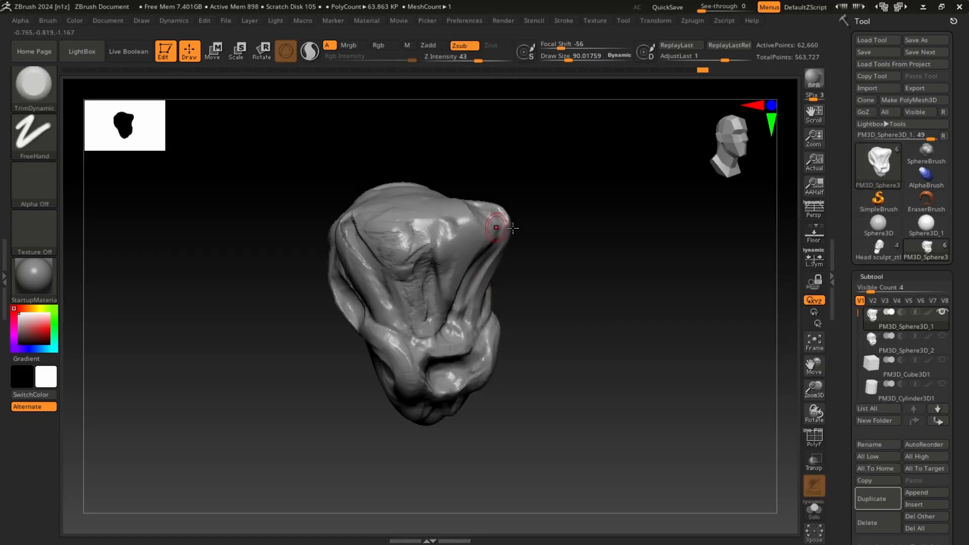
pyautogui.moveTo(600, 174)
pyautogui.keyDown('alt'); pyautogui.mouseDown()
pyautogui.moveTo(611, 215)
pyautogui.moveTo(552, 243)
pyautogui.mouseUp(); pyautogui.keyUp('alt')
pyautogui.moveTo(550, 208); pyautogui.dragTo(557, 205)
pyautogui.moveTo(621, 197)
pyautogui.keyDown('alt'); pyautogui.mouseDown()
pyautogui.moveTo(644, 197)
pyautogui.moveTo(629, 225)
pyautogui.moveTo(649, 226)
pyautogui.mouseUp(); pyautogui.keyUp('alt')
pyautogui.moveTo(632, 260)
pyautogui.keyDown('alt'); pyautogui.mouseDown()
pyautogui.moveTo(612, 263)
pyautogui.moveTo(562, 394)
pyautogui.mouseUp(); pyautogui.keyUp('alt')
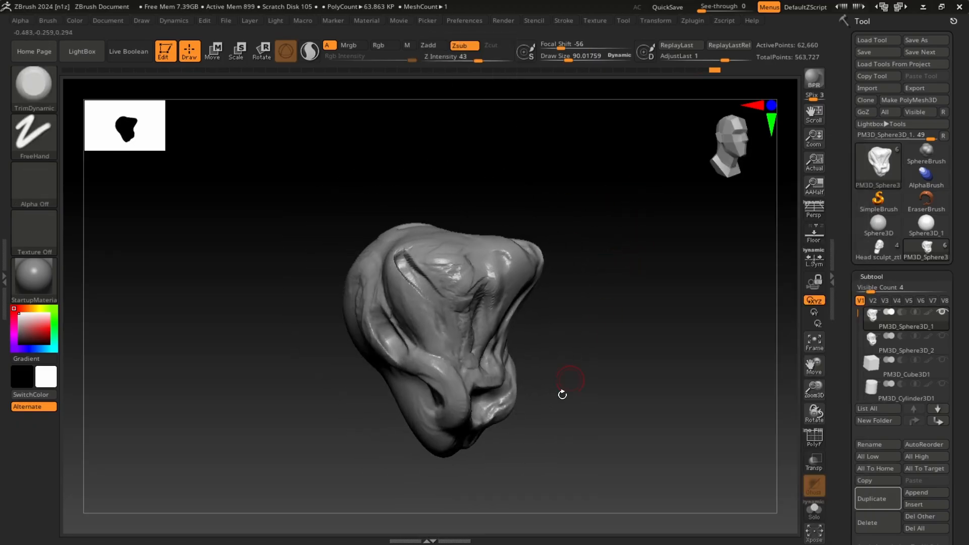
pyautogui.moveTo(632, 254)
pyautogui.keyDown('alt'); pyautogui.mouseDown()
pyautogui.moveTo(635, 268)
pyautogui.moveTo(636, 239)
pyautogui.mouseUp(); pyautogui.keyUp('alt')
# Mask the back of the head with MaskLasso, then invert and clear the mask
pyautogui.moveTo(286, 170)
pyautogui.keyDown('ctrl'); pyautogui.mouseDown()
pyautogui.moveTo(411, 149)
pyautogui.moveTo(384, 374)
pyautogui.moveTo(346, 152)
pyautogui.mouseUp(); pyautogui.keyUp('ctrl')
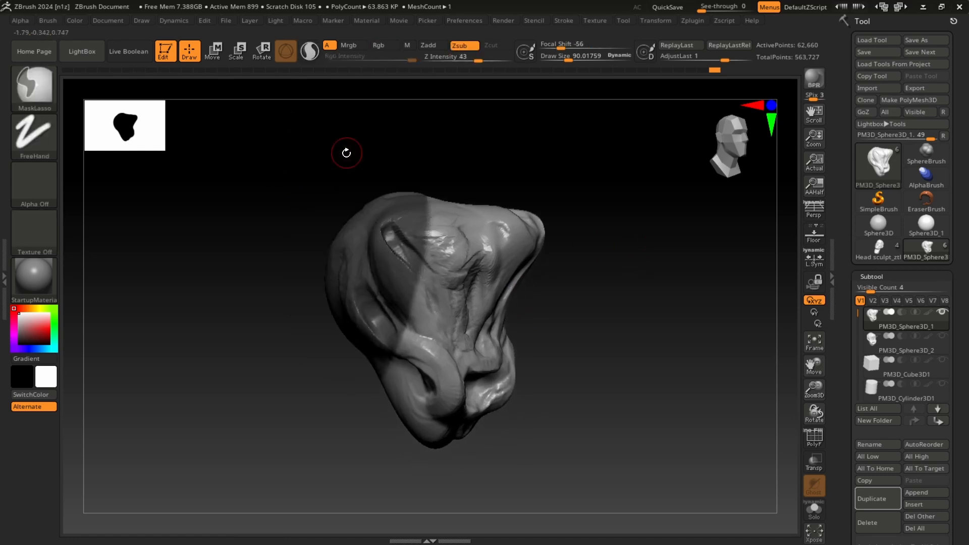
pyautogui.press('ctrl')
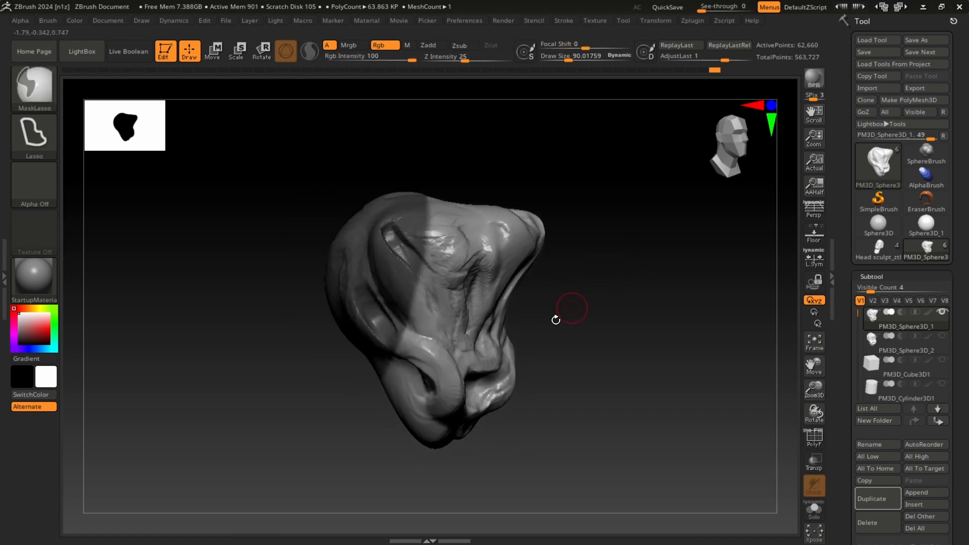
pyautogui.keyDown('ctrl'); pyautogui.click(653, 217); pyautogui.keyUp('ctrl')
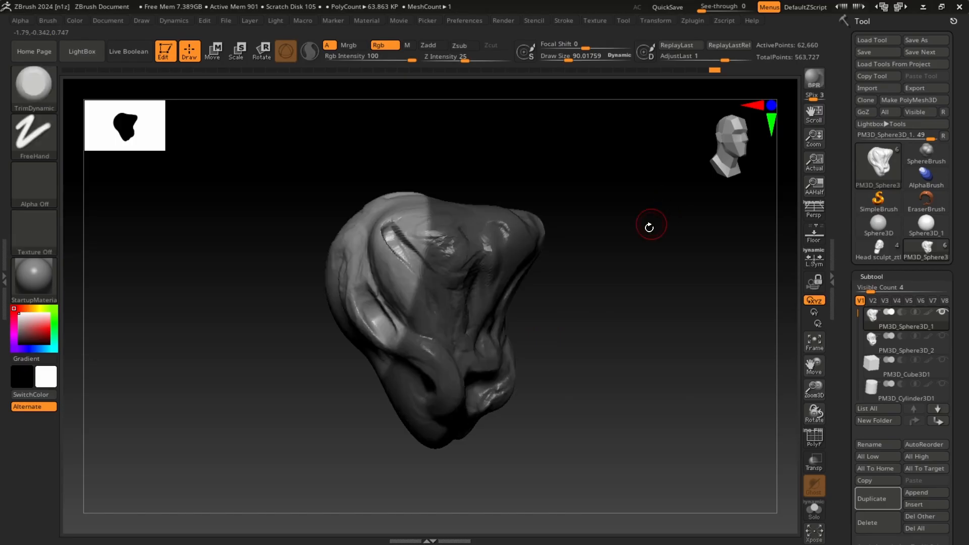
pyautogui.moveTo(651, 244); pyautogui.dragTo(609, 281)
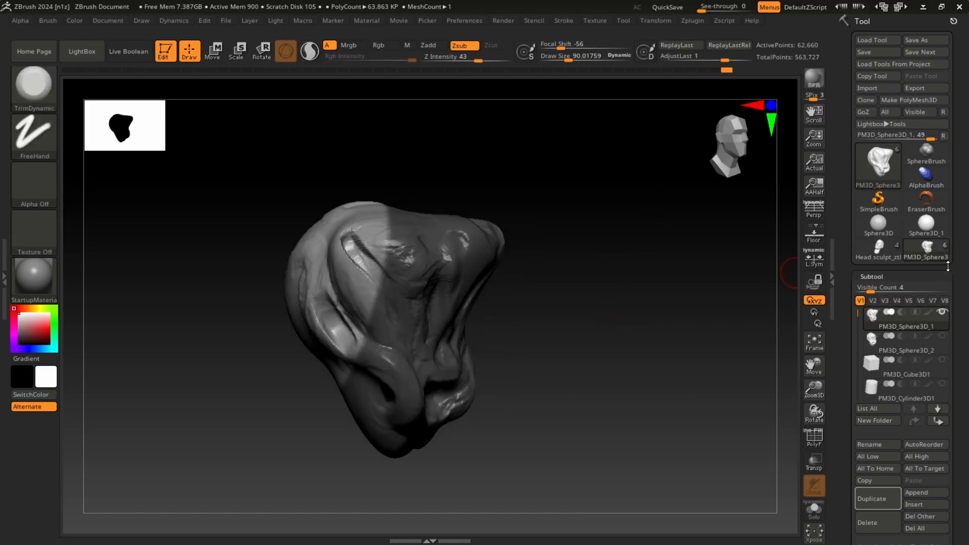
pyautogui.moveTo(965, 283); pyautogui.dragTo(958, 250)
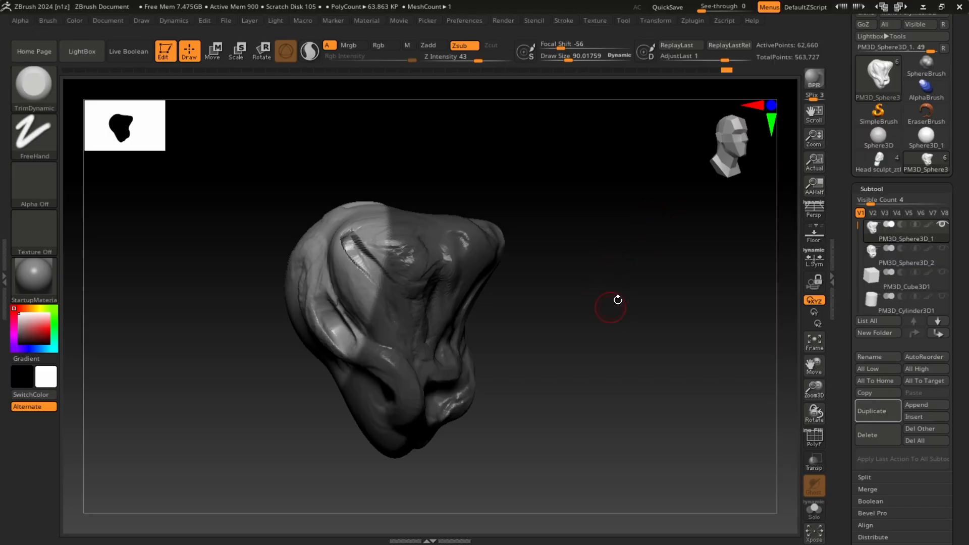
pyautogui.keyDown('ctrl'); pyautogui.click(633, 264); pyautogui.keyUp('ctrl')
pyautogui.moveTo(571, 296); pyautogui.dragTo(603, 335)
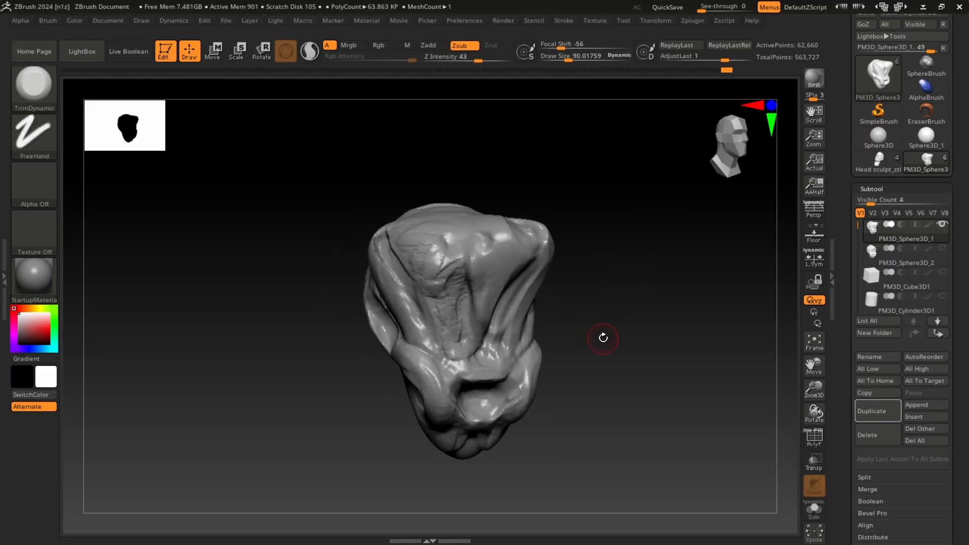
# Try transforming the whole head with the transform gizmo and undo the change
pyautogui.press('w')
pyautogui.moveTo(418, 313); pyautogui.dragTo(497, 318)
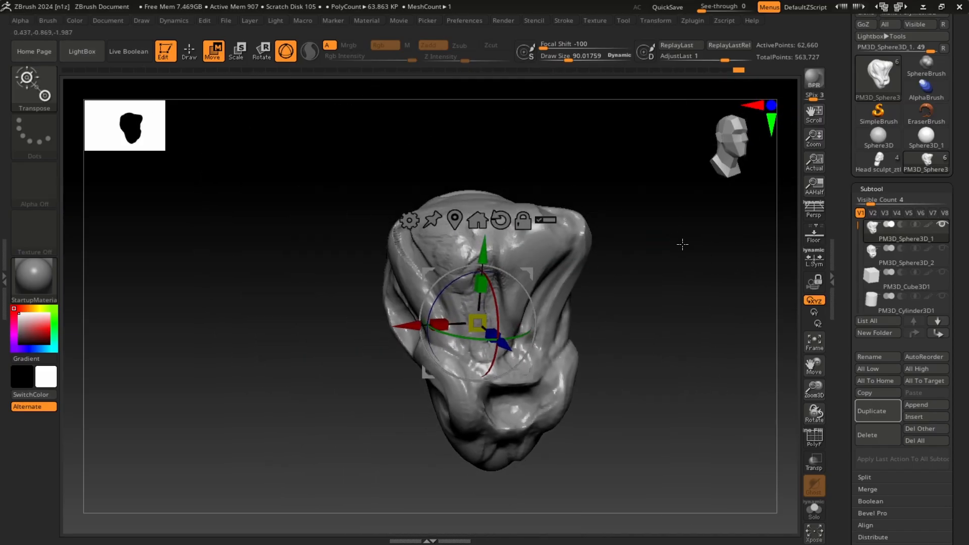
pyautogui.keyDown('alt'); pyautogui.moveTo(682, 244); pyautogui.dragTo(679, 255); pyautogui.keyUp('alt')
pyautogui.moveTo(474, 333); pyautogui.dragTo(619, 257)
pyautogui.hotkey('ctrl', 'z')
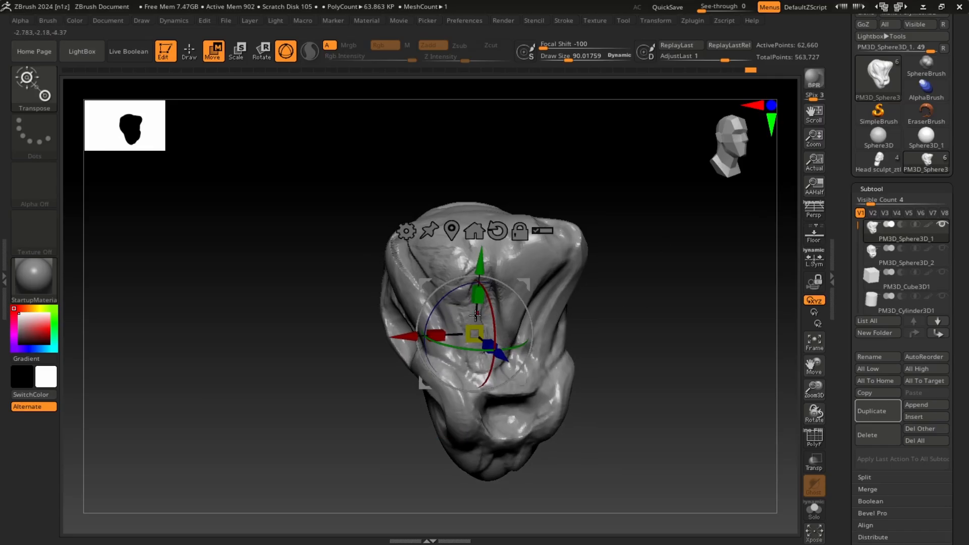
# Try scaling the head along the gizmo's red and blue axes, undo both changes, and return to Draw mode
pyautogui.moveTo(436, 334); pyautogui.dragTo(361, 336)
pyautogui.moveTo(707, 310); pyautogui.dragTo(746, 348)
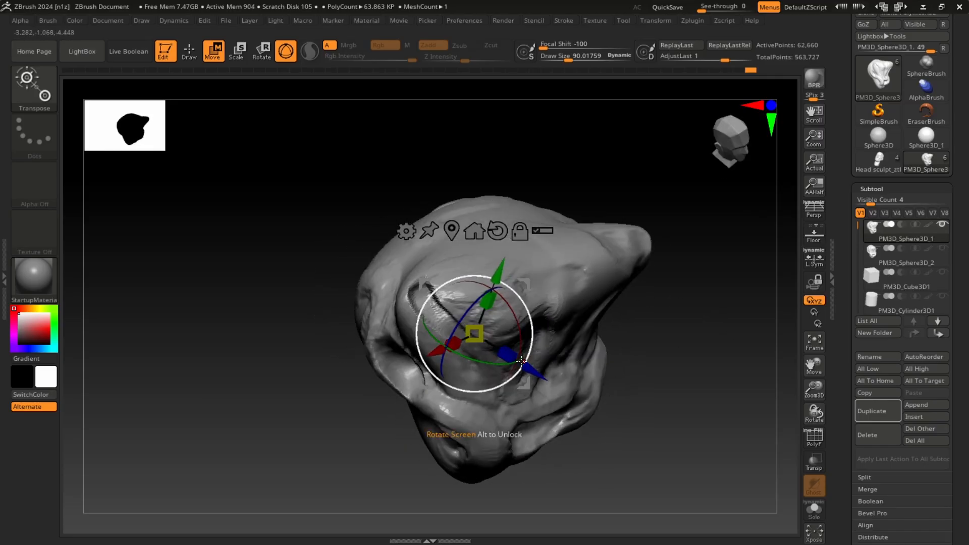
pyautogui.moveTo(506, 354); pyautogui.dragTo(542, 379)
pyautogui.moveTo(715, 349)
pyautogui.keyDown('alt'); pyautogui.mouseDown()
pyautogui.moveTo(671, 272)
pyautogui.moveTo(660, 279)
pyautogui.moveTo(723, 328)
pyautogui.mouseUp(); pyautogui.keyUp('alt')
pyautogui.hotkey('ctrl', 'z')
pyautogui.hotkey('ctrl', 'z')
pyautogui.press('q')
pyautogui.moveTo(723, 328)
pyautogui.keyDown('alt'); pyautogui.mouseDown()
pyautogui.moveTo(663, 279)
pyautogui.moveTo(684, 311)
pyautogui.mouseUp(); pyautogui.keyUp('alt')
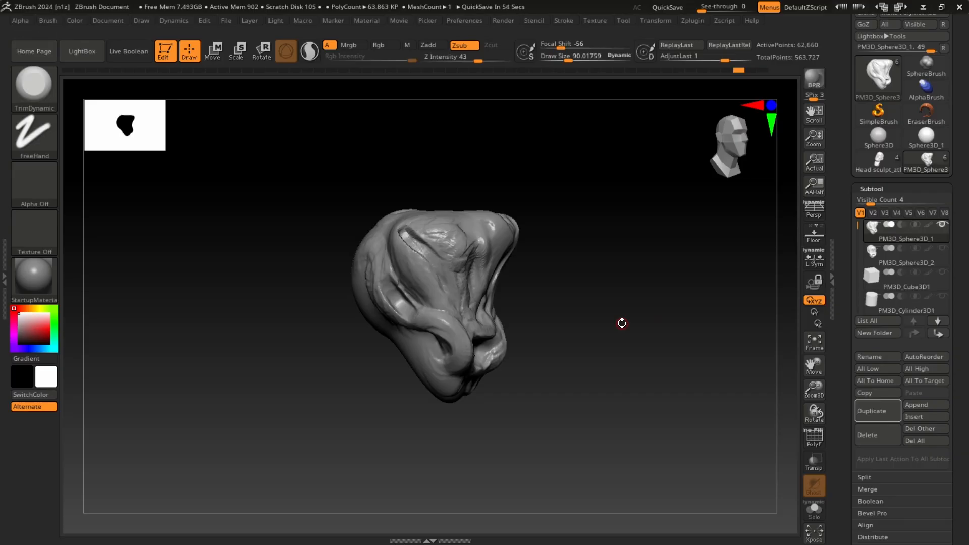
# Lasso-mask the back of the head, give it its own polygroup, and remesh the head, checking with the polyframe
pyautogui.moveTo(591, 249)
pyautogui.mouseDown()
pyautogui.moveTo(623, 286)
pyautogui.moveTo(608, 272)
pyautogui.moveTo(666, 277)
pyautogui.moveTo(644, 294)
pyautogui.mouseUp()
pyautogui.hotkey('shift', 'f')
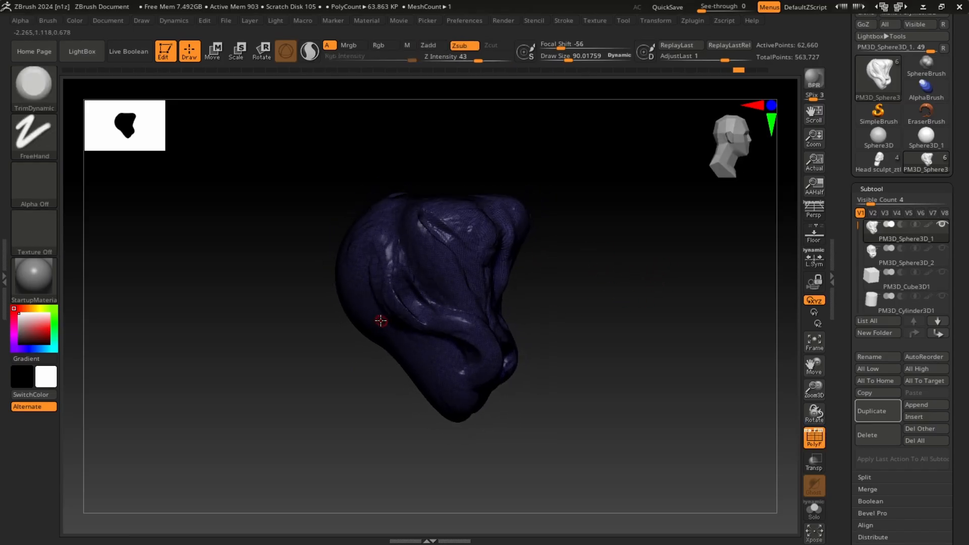
pyautogui.moveTo(327, 156)
pyautogui.keyDown('ctrl'); pyautogui.mouseDown()
pyautogui.moveTo(395, 352)
pyautogui.moveTo(368, 124)
pyautogui.mouseUp(); pyautogui.keyUp('ctrl')
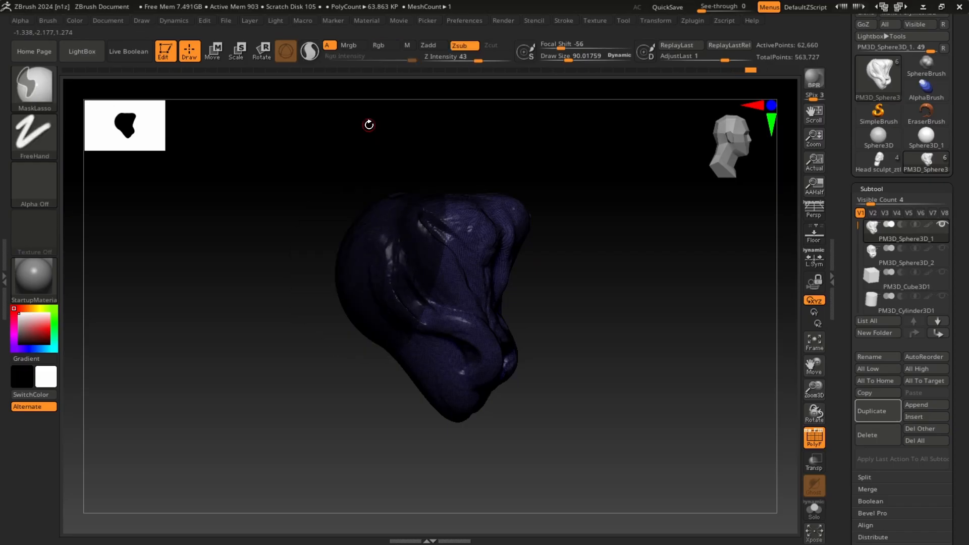
pyautogui.keyDown('ctrl'); pyautogui.moveTo(437, 437); pyautogui.dragTo(497, 429); pyautogui.keyUp('ctrl')
pyautogui.keyDown('ctrl'); pyautogui.moveTo(654, 285); pyautogui.dragTo(642, 312); pyautogui.keyUp('ctrl')
pyautogui.hotkey('shift', 'f')
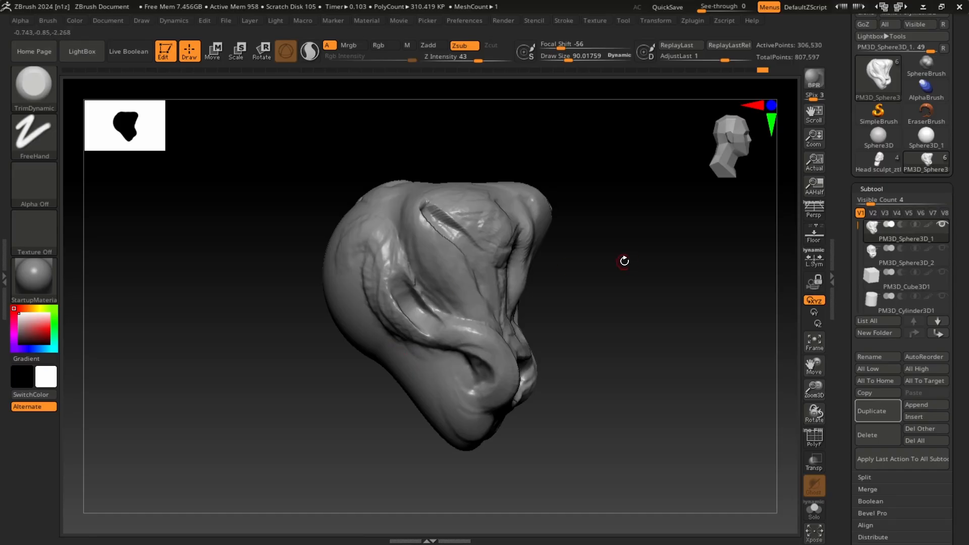
# Isolate the back polygroup and the front polygroup of the head in turn, showing the whole head after each
pyautogui.moveTo(625, 261); pyautogui.dragTo(651, 272)
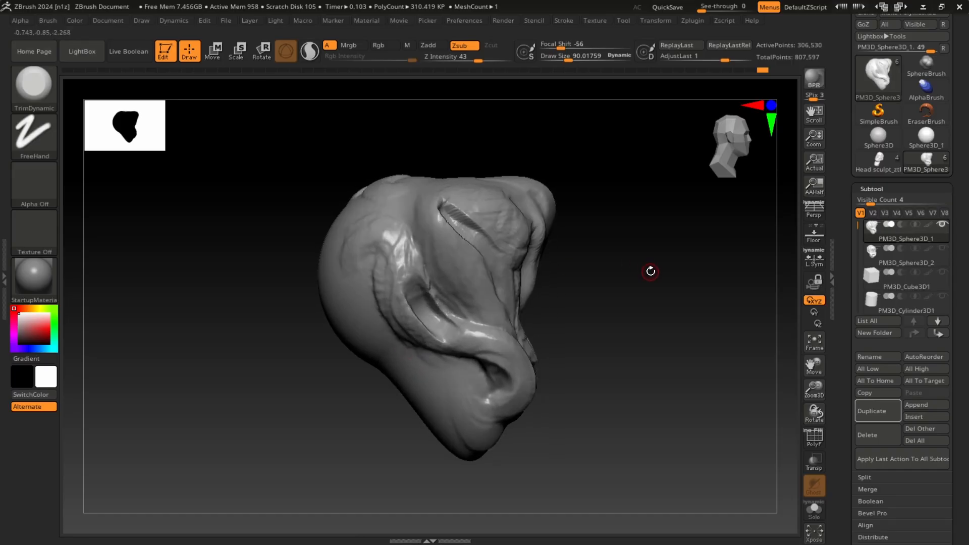
pyautogui.hotkey('ctrl', 'shift')
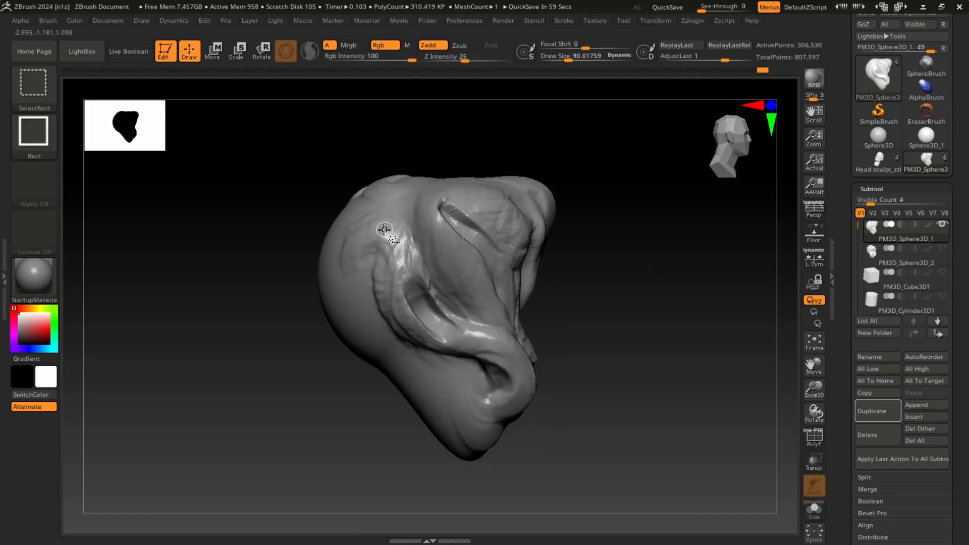
pyautogui.keyDown('ctrl'); pyautogui.keyDown('shift'); pyautogui.click(384, 230); pyautogui.keyUp('shift'); pyautogui.keyUp('ctrl')
pyautogui.moveTo(634, 222); pyautogui.dragTo(596, 274)
pyautogui.keyDown('ctrl'); pyautogui.keyDown('shift'); pyautogui.click(624, 222); pyautogui.keyUp('shift'); pyautogui.keyUp('ctrl')
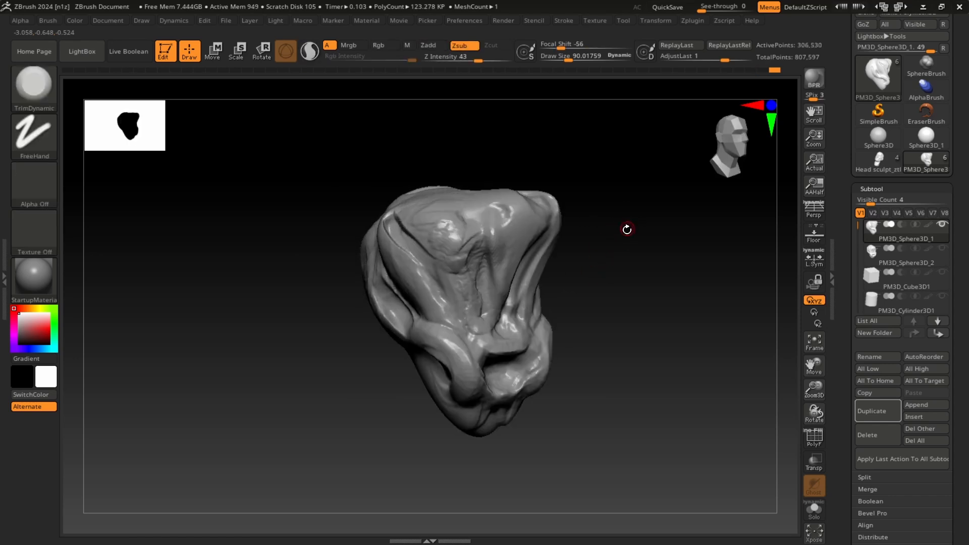
pyautogui.keyDown('ctrl'); pyautogui.keyDown('shift'); pyautogui.click(531, 249); pyautogui.keyUp('shift'); pyautogui.keyUp('ctrl')
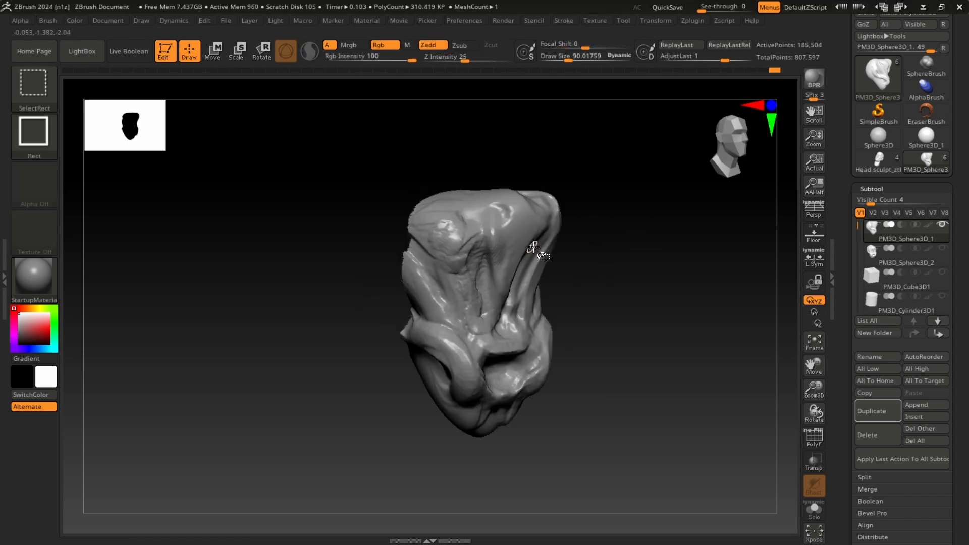
pyautogui.moveTo(622, 244)
pyautogui.mouseDown()
pyautogui.moveTo(684, 293)
pyautogui.moveTo(614, 262)
pyautogui.moveTo(668, 254)
pyautogui.moveTo(644, 253)
pyautogui.moveTo(661, 286)
pyautogui.mouseUp()
pyautogui.keyDown('ctrl'); pyautogui.keyDown('shift'); pyautogui.click(654, 215); pyautogui.keyUp('shift'); pyautogui.keyUp('ctrl')
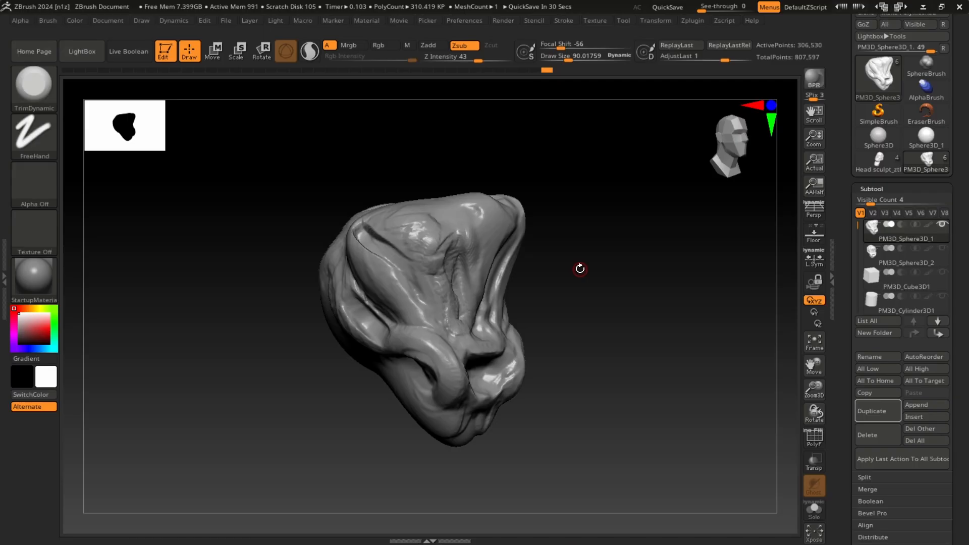
# Build up a large bulbous nose in the middle of the face with the ClayBuildup brush
pyautogui.moveTo(579, 268)
pyautogui.mouseDown()
pyautogui.moveTo(695, 216)
pyautogui.moveTo(625, 281)
pyautogui.moveTo(648, 327)
pyautogui.mouseUp()
pyautogui.press('b')
pyautogui.press('c')
pyautogui.press('b')
pyautogui.press('s')
pyautogui.click(617, 283)
pyautogui.press('s')
pyautogui.click(642, 306)
pyautogui.press('s')
pyautogui.click(642, 306)
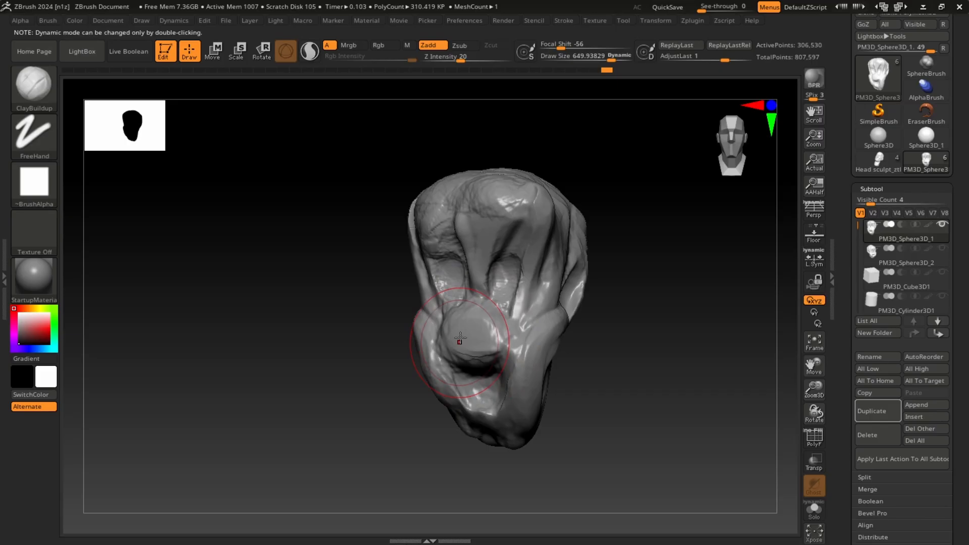
pyautogui.moveTo(595, 283); pyautogui.dragTo(590, 328)
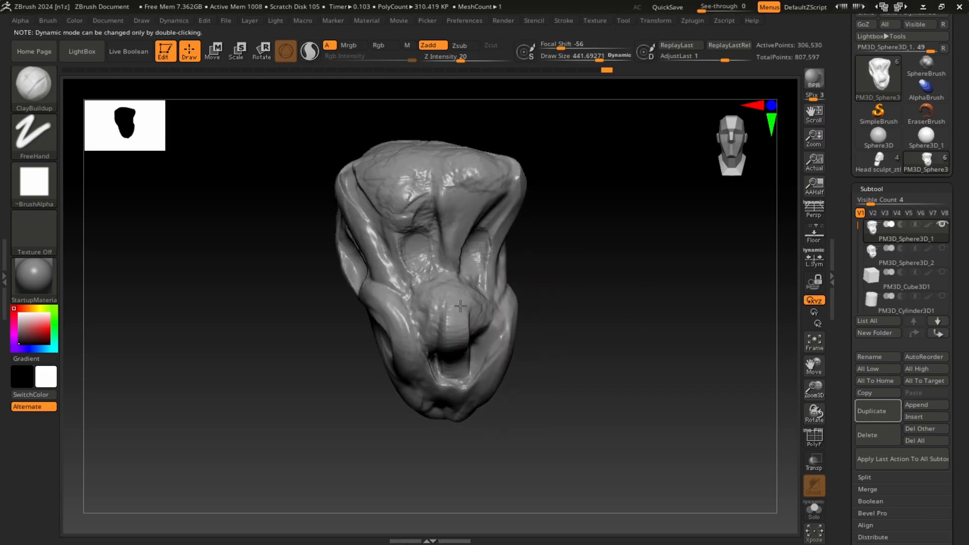
pyautogui.moveTo(454, 303); pyautogui.dragTo(451, 336)
pyautogui.moveTo(581, 312)
pyautogui.mouseDown()
pyautogui.moveTo(631, 303)
pyautogui.moveTo(535, 308)
pyautogui.mouseUp()
# Pull the nose downward with the Move brush
pyautogui.press('b')
pyautogui.press('m')
pyautogui.press('v')
pyautogui.moveTo(454, 277); pyautogui.dragTo(451, 323)
# Build up the brows and the area around the mouth with the ClayBuildup brush
pyautogui.press('b')
pyautogui.press('c')
pyautogui.press('b')
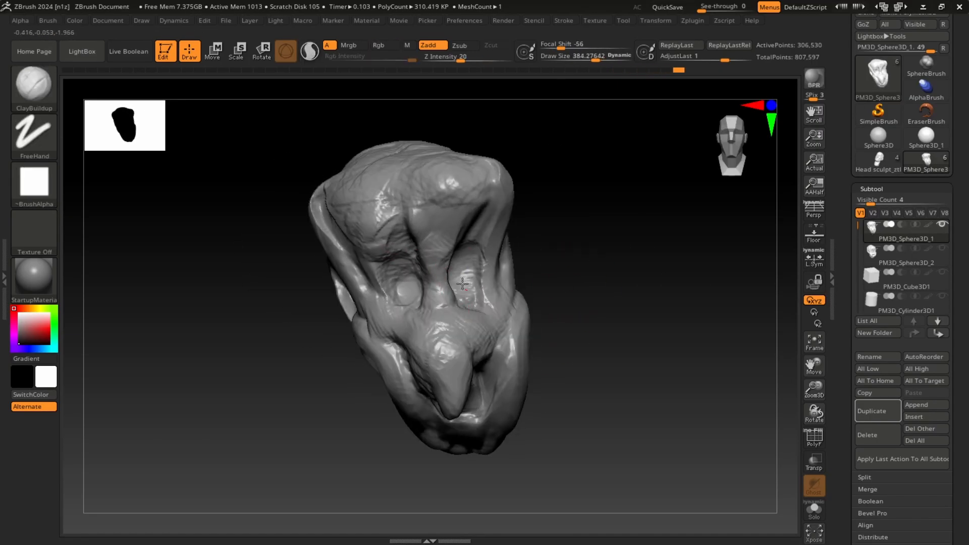
pyautogui.moveTo(565, 302)
pyautogui.mouseDown()
pyautogui.moveTo(535, 323)
pyautogui.moveTo(595, 308)
pyautogui.moveTo(539, 303)
pyautogui.mouseUp()
pyautogui.moveTo(375, 331); pyautogui.dragTo(394, 343)
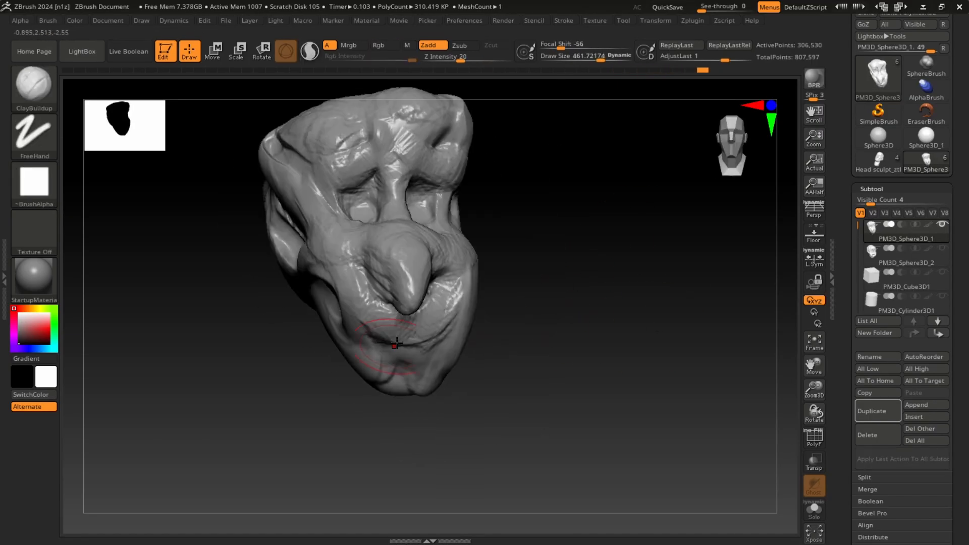
# Reshape the sides of the head into a rounder skull with the Move brush
pyautogui.moveTo(610, 303); pyautogui.dragTo(659, 292)
pyautogui.press('b')
pyautogui.press('m')
pyautogui.press('v')
pyautogui.moveTo(535, 253)
pyautogui.mouseDown()
pyautogui.moveTo(499, 286)
pyautogui.moveTo(539, 199)
pyautogui.moveTo(558, 281)
pyautogui.moveTo(595, 287)
pyautogui.mouseUp()
pyautogui.moveTo(627, 60); pyautogui.dragTo(597, 60)
# Build up the forehead with the ClayBuildup brush and use the transform gizmo near the eye
pyautogui.press('b')
pyautogui.press('c')
pyautogui.press('b')
pyautogui.press('w')
pyautogui.moveTo(579, 340); pyautogui.dragTo(540, 257)
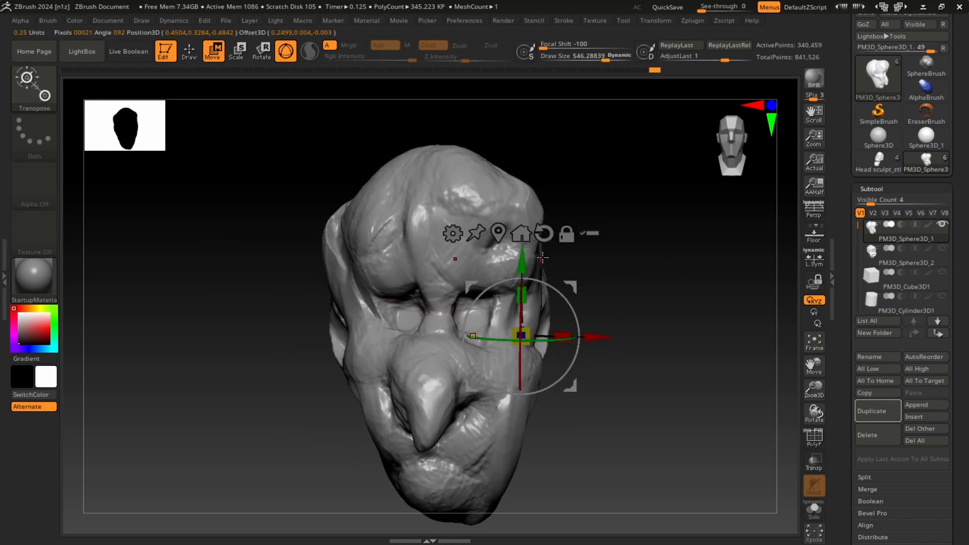
pyautogui.press('q')
pyautogui.moveTo(600, 323)
pyautogui.mouseDown()
pyautogui.moveTo(563, 308)
pyautogui.moveTo(623, 323)
pyautogui.moveTo(567, 328)
pyautogui.moveTo(596, 352)
pyautogui.moveTo(614, 320)
pyautogui.mouseUp()
# Pull the nose tip down into a long hook with the Move brush at a draw size of about 580
pyautogui.press('b')
pyautogui.press('m')
pyautogui.press('v')
pyautogui.moveTo(591, 60); pyautogui.dragTo(609, 60)
pyautogui.moveTo(614, 320); pyautogui.dragTo(641, 323)
pyautogui.moveTo(497, 404); pyautogui.dragTo(519, 459)
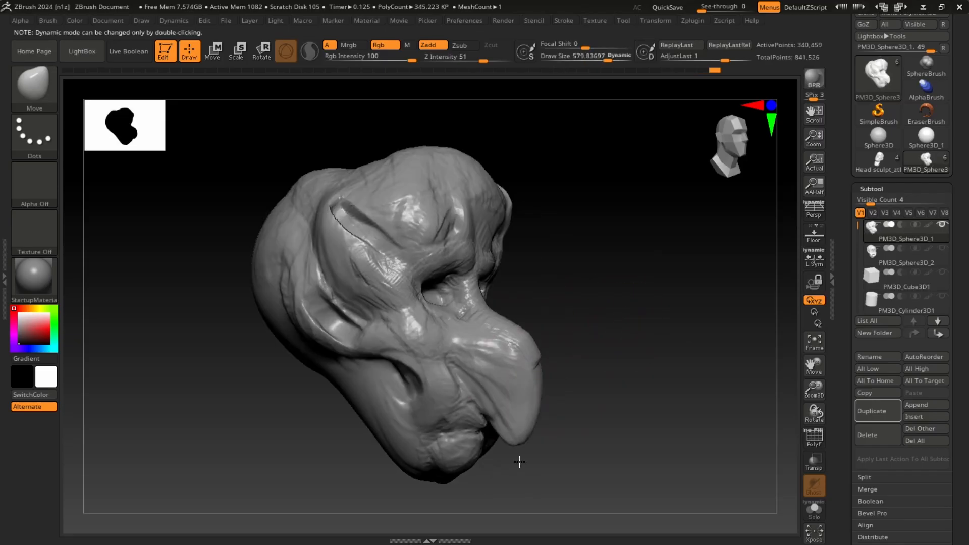
# Add volume to the face with the ClayBuildup brush and adjust the nose shape with the Move brush
pyautogui.press('b')
pyautogui.press('c')
pyautogui.press('b')
pyautogui.moveTo(595, 364)
pyautogui.mouseDown()
pyautogui.moveTo(581, 348)
pyautogui.moveTo(513, 338)
pyautogui.moveTo(583, 307)
pyautogui.moveTo(605, 282)
pyautogui.mouseUp()
pyautogui.press('s')
pyautogui.press('b')
pyautogui.press('m')
pyautogui.press('v')
pyautogui.moveTo(538, 317); pyautogui.dragTo(550, 303)
pyautogui.moveTo(591, 255)
pyautogui.mouseDown()
pyautogui.moveTo(656, 252)
pyautogui.moveTo(664, 238)
pyautogui.moveTo(535, 252)
pyautogui.mouseUp()
# Sculpt thick fleshy strands from the temple down to the mouth with the ClayBuildup brush
pyautogui.press('b')
pyautogui.press('c')
pyautogui.press('b')
pyautogui.moveTo(404, 348); pyautogui.dragTo(422, 385)
pyautogui.moveTo(565, 283)
pyautogui.mouseDown()
pyautogui.moveTo(596, 273)
pyautogui.moveTo(601, 256)
pyautogui.moveTo(626, 253)
pyautogui.mouseUp()
pyautogui.moveTo(265, 169); pyautogui.dragTo(412, 300)
pyautogui.moveTo(701, 227); pyautogui.dragTo(560, 237)
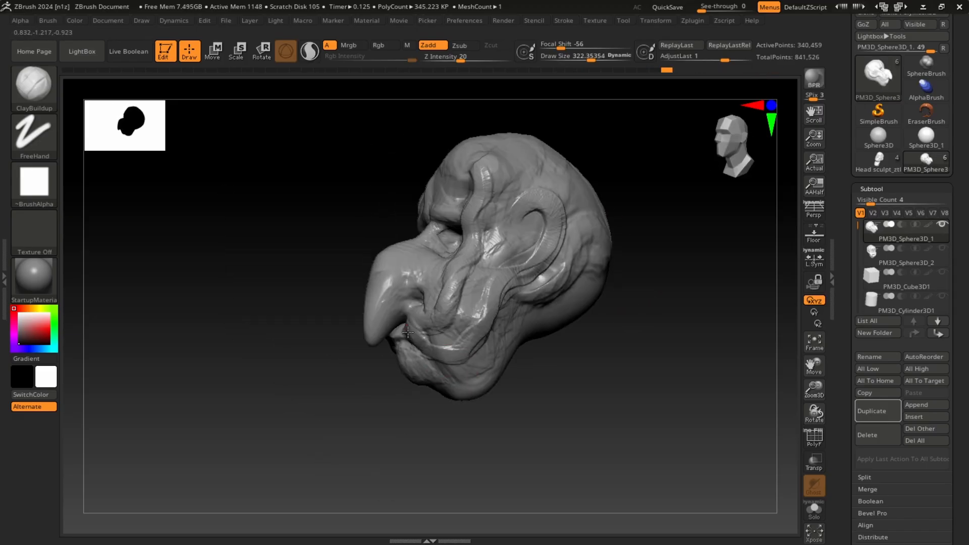
# Deepen the cheek folds and add a curling ridge on the forehead with ClayBuildup strokes
pyautogui.moveTo(520, 277); pyautogui.dragTo(595, 273)
pyautogui.moveTo(454, 253); pyautogui.dragTo(471, 277)
pyautogui.moveTo(484, 398); pyautogui.dragTo(402, 404)
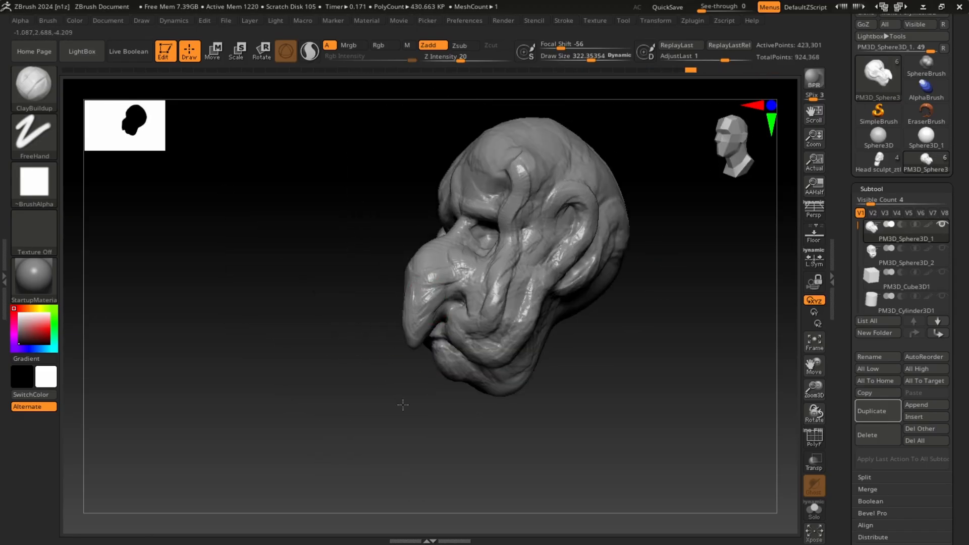
pyautogui.moveTo(555, 267)
pyautogui.mouseDown()
pyautogui.moveTo(628, 257)
pyautogui.moveTo(605, 242)
pyautogui.mouseUp()
pyautogui.moveTo(656, 166); pyautogui.dragTo(625, 156)
pyautogui.moveTo(469, 297); pyautogui.dragTo(490, 180)
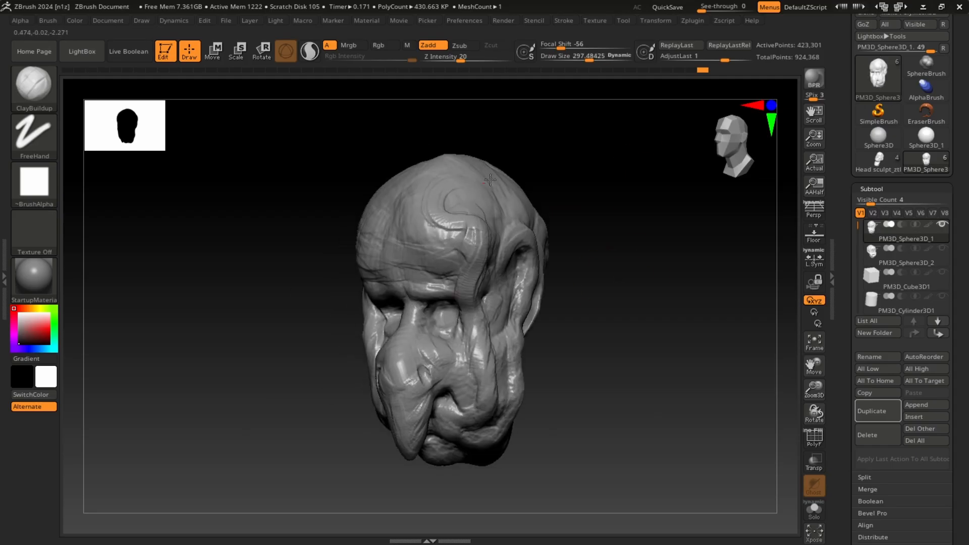
# Shape protruding ears and refine the forehead wrinkles on the head
pyautogui.moveTo(565, 283)
pyautogui.mouseDown()
pyautogui.moveTo(636, 262)
pyautogui.moveTo(641, 251)
pyautogui.moveTo(601, 258)
pyautogui.moveTo(631, 324)
pyautogui.moveTo(576, 359)
pyautogui.moveTo(510, 338)
pyautogui.moveTo(616, 260)
pyautogui.moveTo(671, 252)
pyautogui.mouseUp()
pyautogui.moveTo(606, 262); pyautogui.dragTo(515, 272)
pyautogui.moveTo(605, 283)
pyautogui.mouseDown()
pyautogui.moveTo(720, 296)
pyautogui.moveTo(634, 277)
pyautogui.moveTo(575, 283)
pyautogui.mouseUp()
pyautogui.keyDown('ctrl'); pyautogui.click(34, 86); pyautogui.keyUp('ctrl')
pyautogui.moveTo(606, 253); pyautogui.dragTo(705, 271)
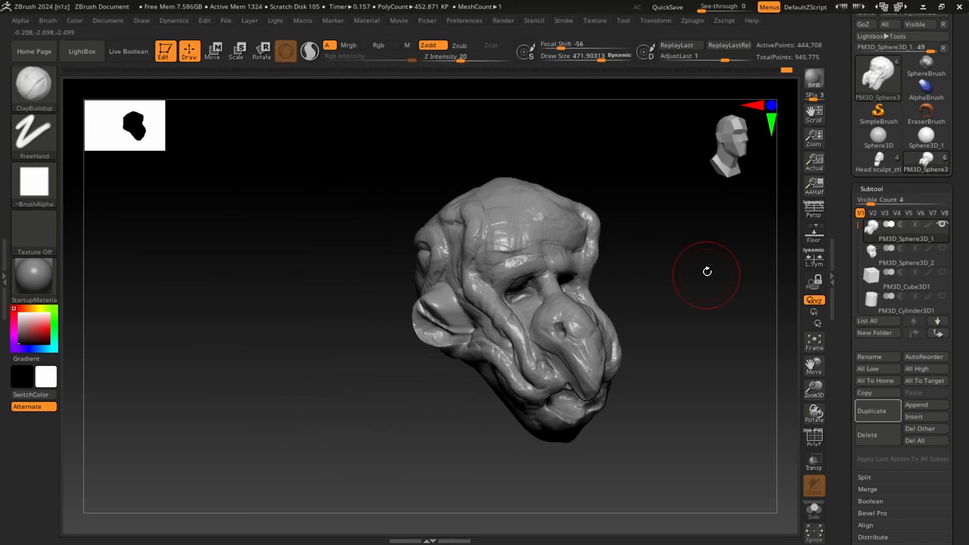
# Build up the fleshy strands around the temple and ear with the ClayBuildup brush and smooth the ear area
pyautogui.click(619, 55)
pyautogui.moveTo(605, 262)
pyautogui.mouseDown()
pyautogui.moveTo(670, 250)
pyautogui.moveTo(595, 279)
pyautogui.moveTo(666, 275)
pyautogui.moveTo(651, 240)
pyautogui.moveTo(579, 253)
pyautogui.moveTo(649, 307)
pyautogui.mouseUp()
pyautogui.press('b')
pyautogui.press('c')
pyautogui.press('b')
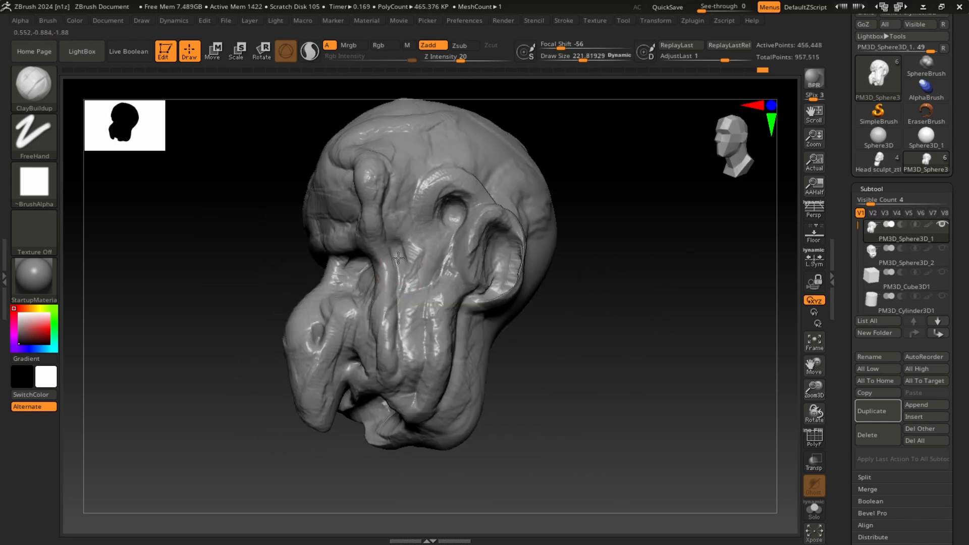
pyautogui.click(579, 56)
pyautogui.moveTo(596, 283); pyautogui.dragTo(666, 272)
pyautogui.moveTo(375, 201); pyautogui.dragTo(358, 281)
pyautogui.moveTo(595, 263)
pyautogui.mouseDown()
pyautogui.moveTo(601, 333)
pyautogui.moveTo(590, 252)
pyautogui.mouseUp()
pyautogui.keyDown('shift'); pyautogui.moveTo(487, 232); pyautogui.dragTo(510, 223); pyautogui.keyUp('shift')
pyautogui.moveTo(525, 275)
pyautogui.mouseDown()
pyautogui.moveTo(620, 303)
pyautogui.moveTo(560, 277)
pyautogui.mouseUp()
# Carve creases in the face with the DamStandard brush and sculpt the eyelids with ClayBuildup at a small draw size
pyautogui.press('b')
pyautogui.press('d')
pyautogui.press('s')
pyautogui.press('b')
pyautogui.press('c')
pyautogui.press('b')
pyautogui.moveTo(650, 297)
pyautogui.mouseDown()
pyautogui.moveTo(652, 259)
pyautogui.moveTo(666, 260)
pyautogui.mouseUp()
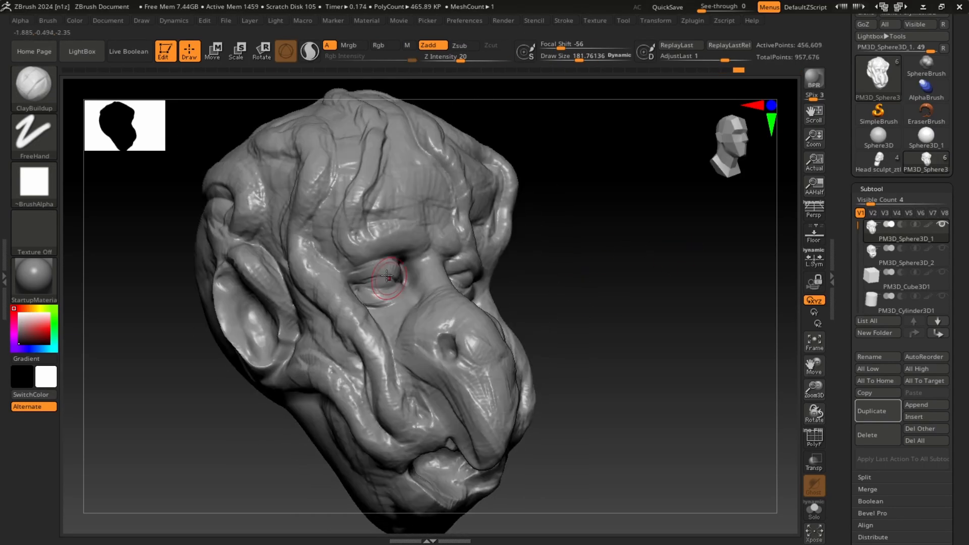
pyautogui.moveTo(605, 272); pyautogui.dragTo(585, 293)
pyautogui.moveTo(411, 290); pyautogui.dragTo(414, 274)
# Remesh the head and pull the chin down into a long pointed jaw with the Move brush
pyautogui.moveTo(605, 263)
pyautogui.mouseDown()
pyautogui.moveTo(580, 268)
pyautogui.moveTo(625, 242)
pyautogui.mouseUp()
pyautogui.moveTo(655, 262)
pyautogui.mouseDown()
pyautogui.moveTo(631, 232)
pyautogui.moveTo(633, 262)
pyautogui.moveTo(591, 285)
pyautogui.moveTo(706, 282)
pyautogui.mouseUp()
pyautogui.press('b')
pyautogui.press('m')
pyautogui.press('v')
pyautogui.keyDown('ctrl'); pyautogui.moveTo(636, 323); pyautogui.dragTo(671, 363); pyautogui.keyUp('ctrl')
pyautogui.press('b')
pyautogui.press('c')
pyautogui.press('b')
pyautogui.press('b')
pyautogui.press('m')
pyautogui.press('v')
pyautogui.moveTo(469, 341); pyautogui.dragTo(471, 409)
# Sculpt beard-like folds on the elongated chin with ClayBuildup at a reduced draw size and remesh with DynaMesh
pyautogui.press('b')
pyautogui.press('c')
pyautogui.press('b')
pyautogui.press('s')
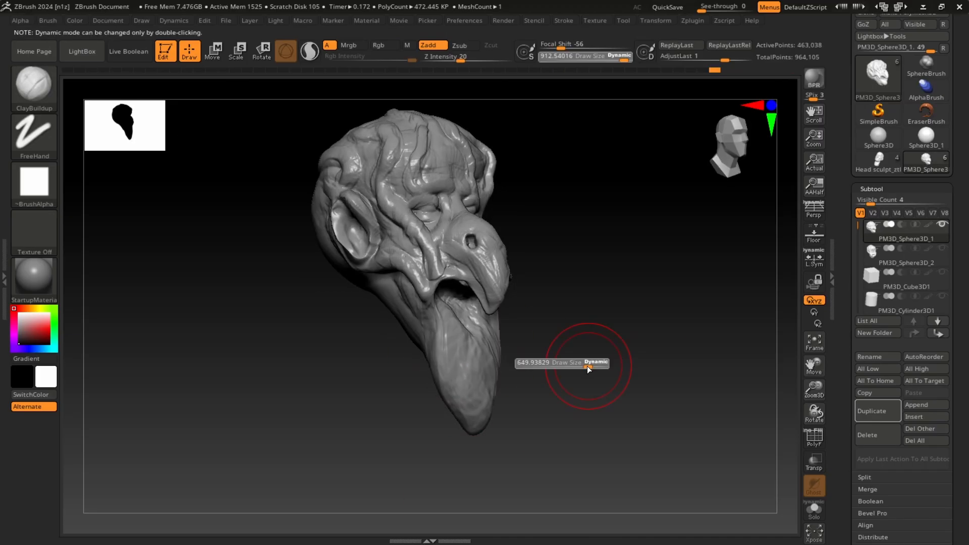
pyautogui.moveTo(588, 368); pyautogui.dragTo(572, 368)
pyautogui.moveTo(580, 332)
pyautogui.keyDown('alt'); pyautogui.mouseDown()
pyautogui.moveTo(560, 357)
pyautogui.moveTo(500, 356)
pyautogui.mouseUp(); pyautogui.keyUp('alt')
pyautogui.moveTo(595, 363)
pyautogui.mouseDown()
pyautogui.moveTo(544, 359)
pyautogui.moveTo(676, 354)
pyautogui.mouseUp()
pyautogui.keyDown('ctrl'); pyautogui.moveTo(635, 323); pyautogui.dragTo(671, 363); pyautogui.keyUp('ctrl')
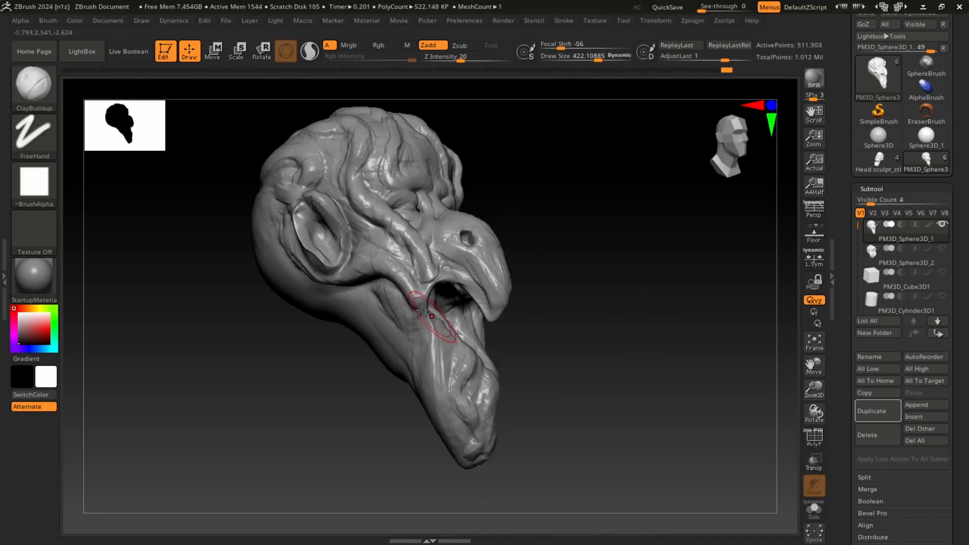
# Crease the folds with the DamStandard brush and rotate the head about 22.5 degrees with the transform gizmo
pyautogui.press('b')
pyautogui.press('d')
pyautogui.press('s')
pyautogui.moveTo(630, 303)
pyautogui.mouseDown()
pyautogui.moveTo(656, 335)
pyautogui.moveTo(566, 374)
pyautogui.moveTo(655, 363)
pyautogui.mouseUp()
pyautogui.press('w')
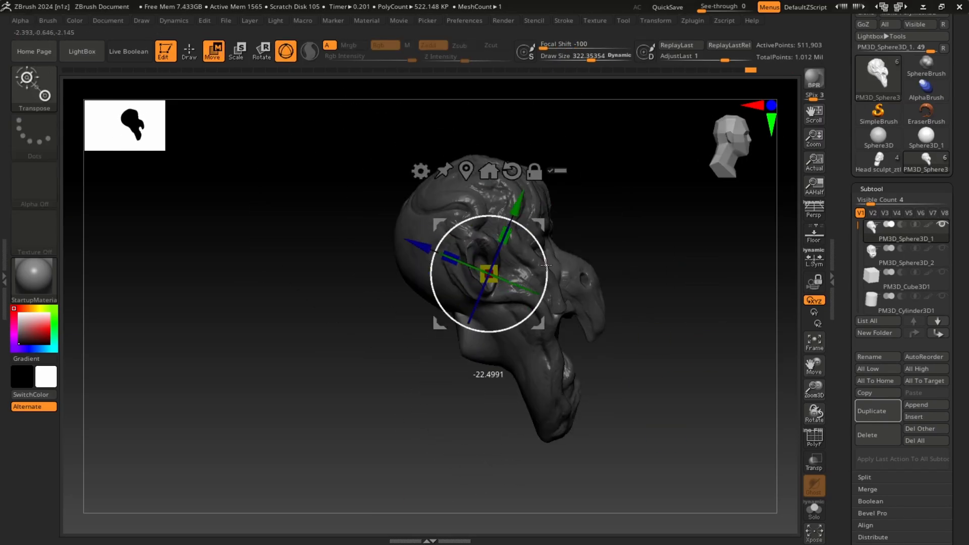
pyautogui.moveTo(606, 328); pyautogui.dragTo(670, 322)
# Build a thick neck down from the back of the head with the ClayBuildup brush at draw size 1000
pyautogui.press('q')
pyautogui.press('b')
pyautogui.press('c')
pyautogui.press('b')
pyautogui.moveTo(595, 404); pyautogui.dragTo(501, 437)
pyautogui.click(48, 21)
pyautogui.click(83, 323)
pyautogui.moveTo(269, 300); pyautogui.dragTo(411, 356)
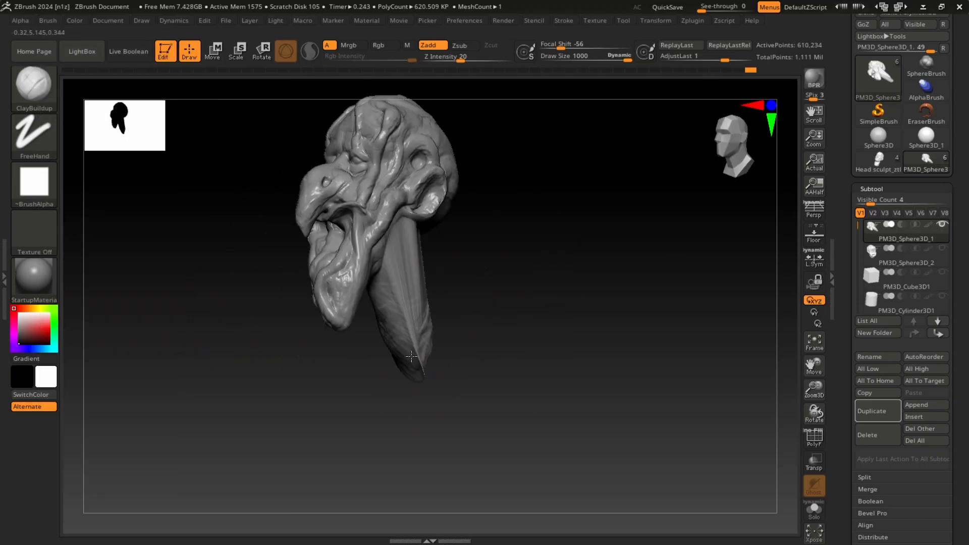
# Mask the head, reposition the neck and shoulder mass with the gizmo, clear the mask and remesh
pyautogui.moveTo(638, 354)
pyautogui.mouseDown()
pyautogui.moveTo(493, 415)
pyautogui.moveTo(535, 404)
pyautogui.mouseUp()
pyautogui.keyDown('ctrl'); pyautogui.moveTo(596, 323); pyautogui.dragTo(383, 454); pyautogui.keyUp('ctrl')
pyautogui.press('w')
pyautogui.moveTo(446, 372); pyautogui.dragTo(467, 372)
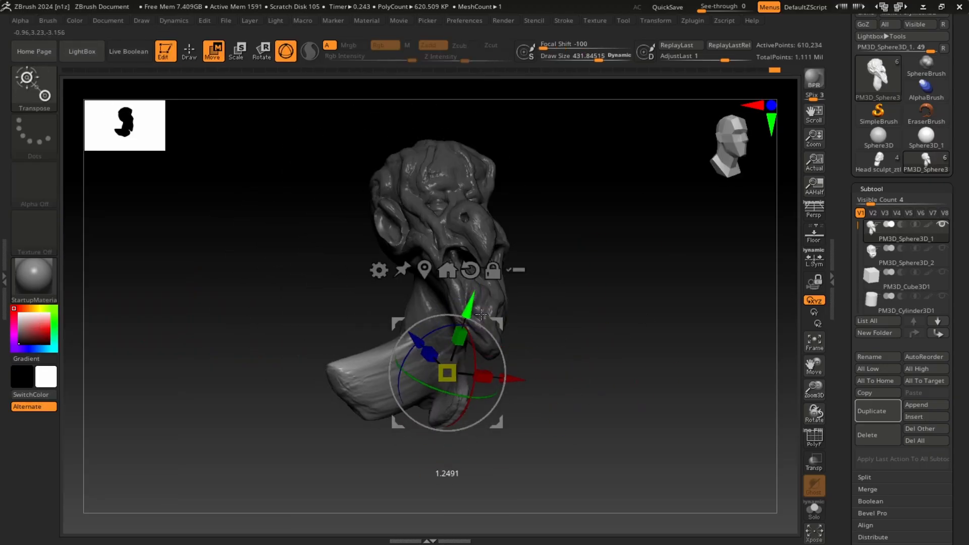
pyautogui.press('q')
pyautogui.keyDown('ctrl'); pyautogui.moveTo(606, 353); pyautogui.dragTo(646, 394); pyautogui.keyUp('ctrl')
pyautogui.moveTo(706, 374); pyautogui.dragTo(570, 378)
pyautogui.keyDown('ctrl'); pyautogui.moveTo(596, 358); pyautogui.dragTo(634, 397); pyautogui.keyUp('ctrl')
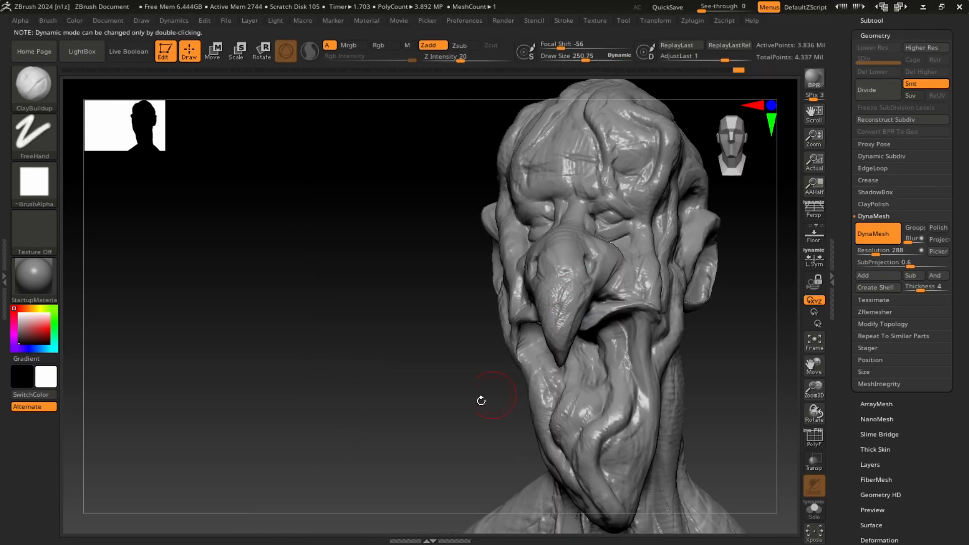
pyautogui.moveTo(480, 400)
pyautogui.mouseDown()
pyautogui.moveTo(638, 305)
pyautogui.moveTo(502, 372)
pyautogui.mouseUp()
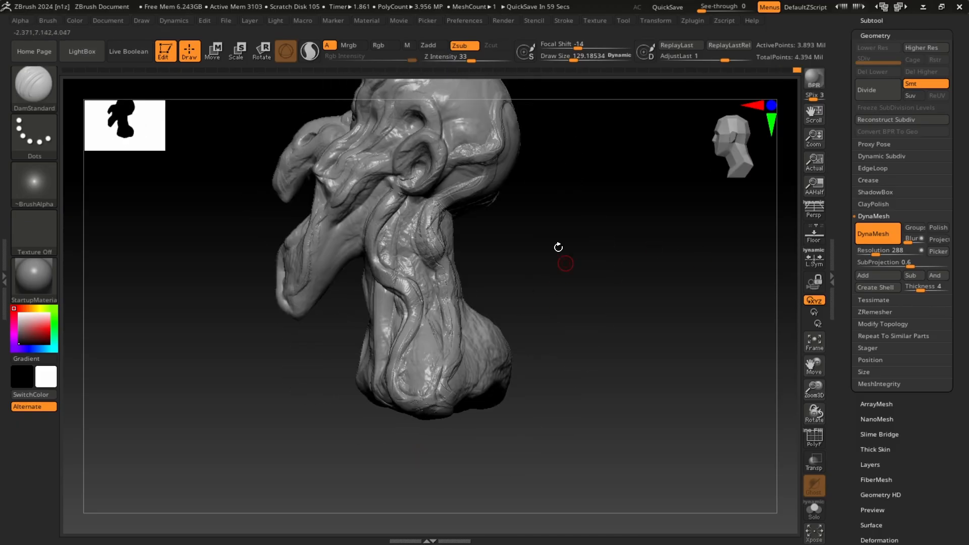
pyautogui.moveTo(577, 230)
pyautogui.mouseDown()
pyautogui.moveTo(625, 298)
pyautogui.moveTo(631, 252)
pyautogui.mouseUp()
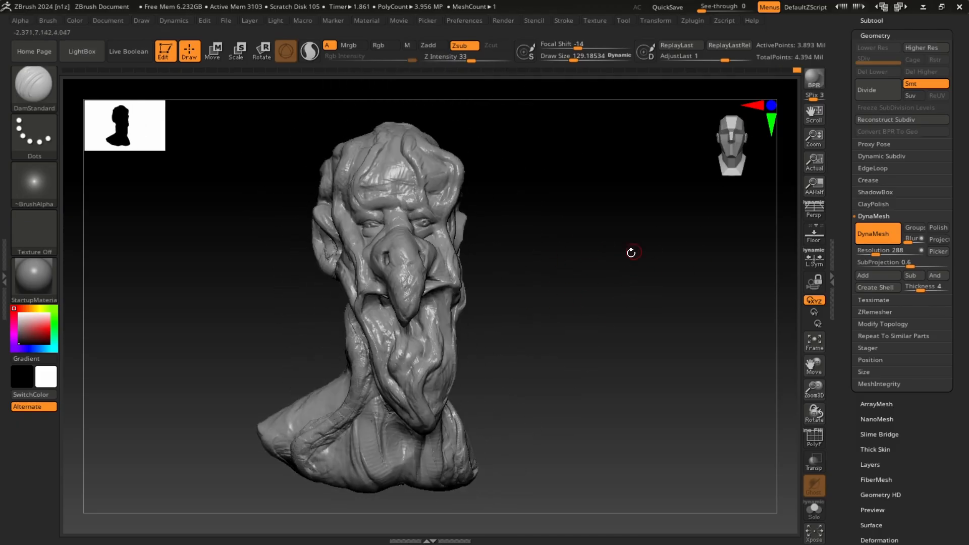
pyautogui.moveTo(604, 220)
pyautogui.mouseDown()
pyautogui.moveTo(659, 244)
pyautogui.moveTo(599, 250)
pyautogui.moveTo(671, 246)
pyautogui.moveTo(649, 229)
pyautogui.moveTo(601, 242)
pyautogui.moveTo(677, 249)
pyautogui.moveTo(616, 247)
pyautogui.moveTo(683, 246)
pyautogui.moveTo(681, 225)
pyautogui.moveTo(689, 247)
pyautogui.moveTo(610, 259)
pyautogui.mouseUp()
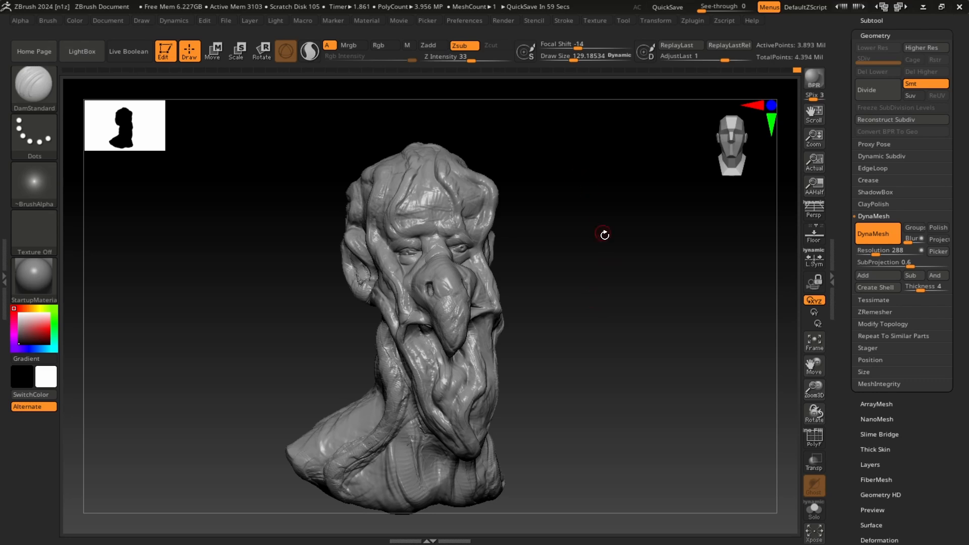
# Add volume to the forehead and skull strands with the ClayBuildup brush at a draw size of about 348
pyautogui.moveTo(604, 235)
pyautogui.keyDown('alt'); pyautogui.mouseDown()
pyautogui.moveTo(642, 252)
pyautogui.moveTo(642, 266)
pyautogui.moveTo(535, 231)
pyautogui.mouseUp(); pyautogui.keyUp('alt')
pyautogui.press('b')
pyautogui.press('c')
pyautogui.press('b')
pyautogui.press('s')
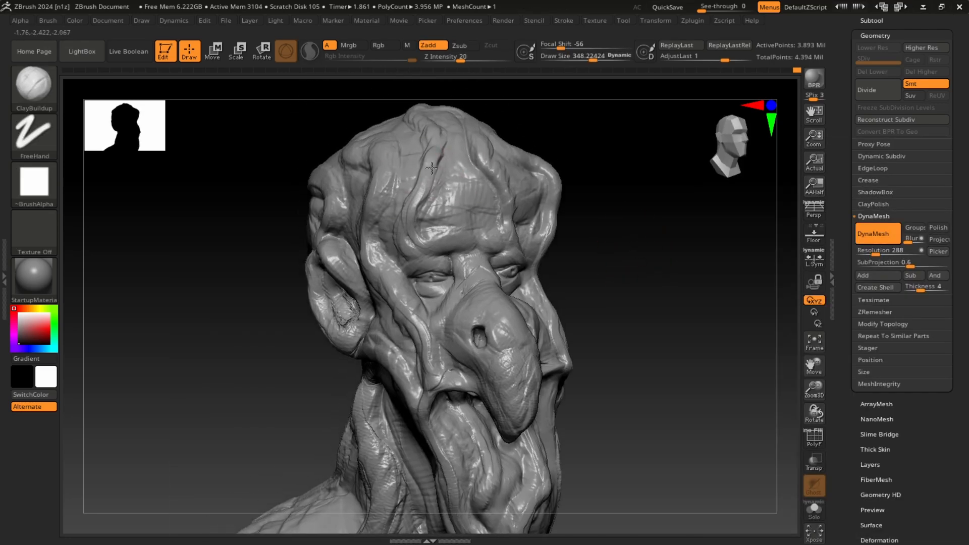
pyautogui.moveTo(651, 202)
pyautogui.mouseDown()
pyautogui.moveTo(673, 212)
pyautogui.moveTo(666, 288)
pyautogui.moveTo(691, 265)
pyautogui.mouseUp()
pyautogui.moveTo(621, 262); pyautogui.dragTo(654, 253)
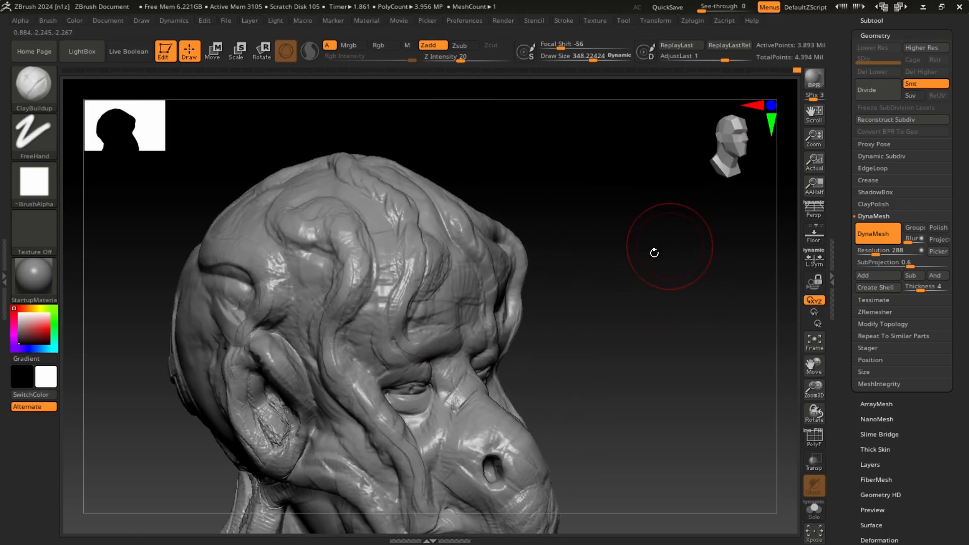
pyautogui.moveTo(601, 207); pyautogui.dragTo(519, 222)
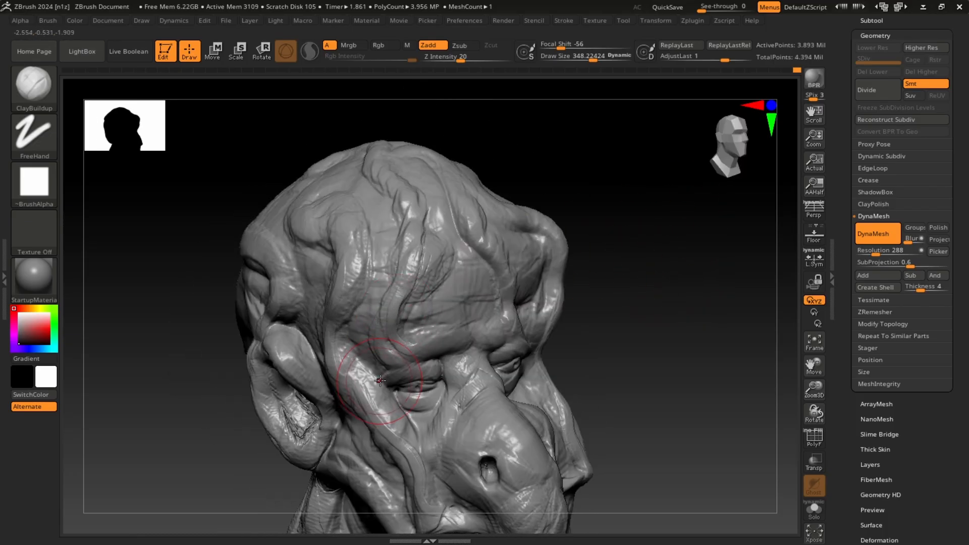
# Smooth the forehead and the transitions around the temple strand with the Smooth brush
pyautogui.press('shift')
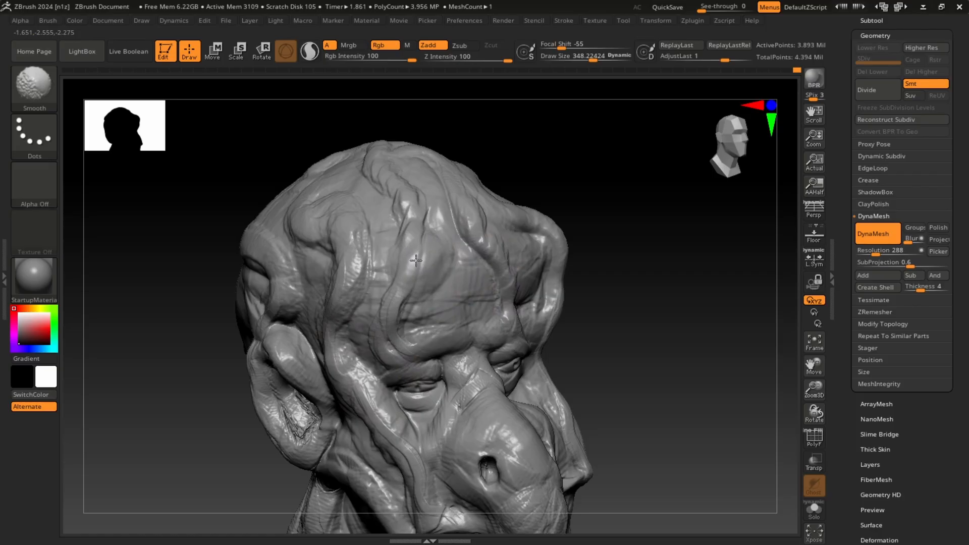
pyautogui.moveTo(671, 212)
pyautogui.mouseDown()
pyautogui.moveTo(659, 188)
pyautogui.moveTo(614, 257)
pyautogui.mouseUp()
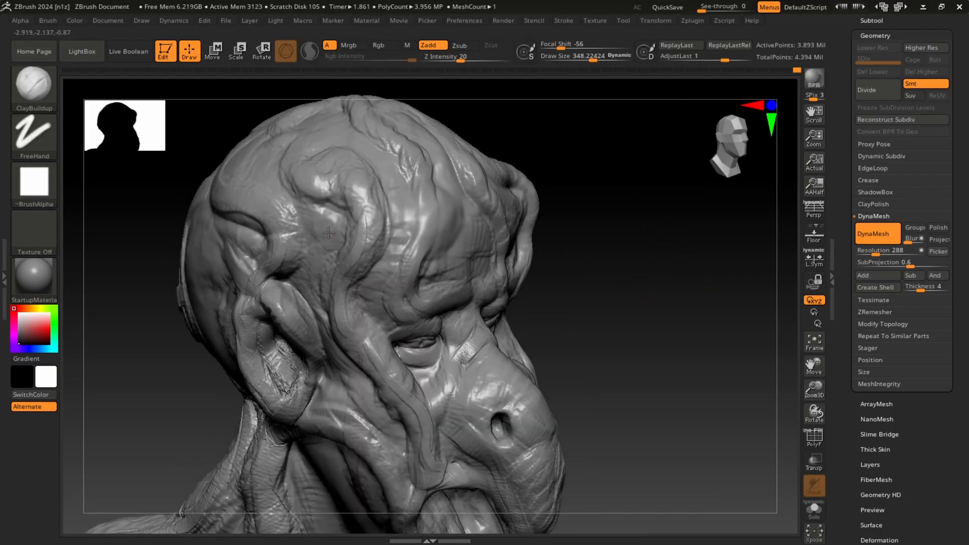
pyautogui.press('shift')
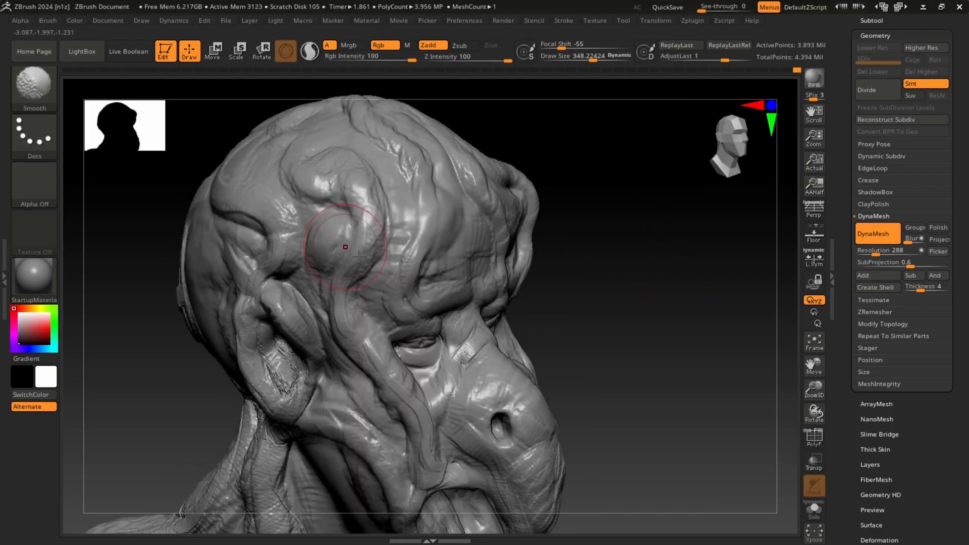
pyautogui.moveTo(626, 247)
pyautogui.keyDown('alt'); pyautogui.mouseDown()
pyautogui.moveTo(616, 212)
pyautogui.moveTo(634, 231)
pyautogui.moveTo(626, 202)
pyautogui.mouseUp(); pyautogui.keyUp('alt')
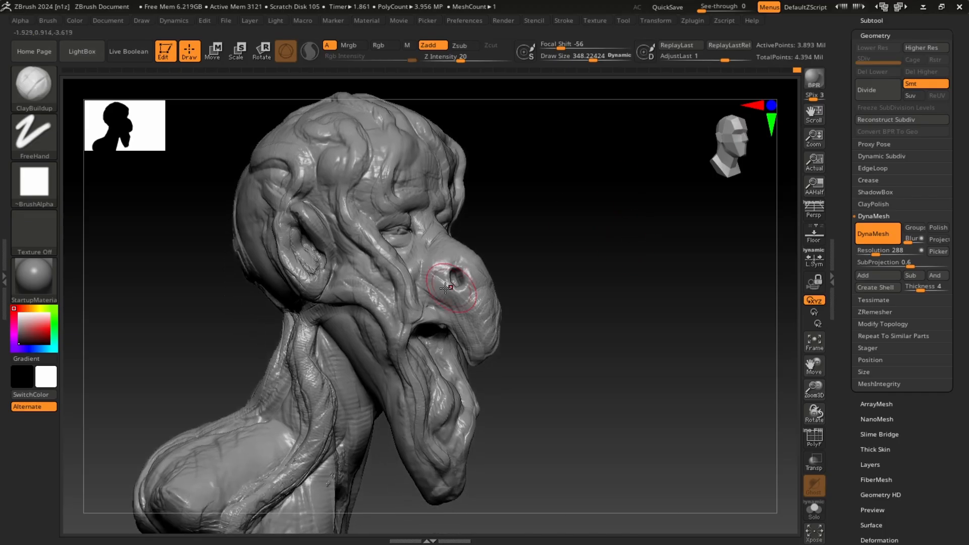
# Refine the cheek folds beside the nose with ClayBuildup at a draw size of about 208 and smooth them
pyautogui.press('[')
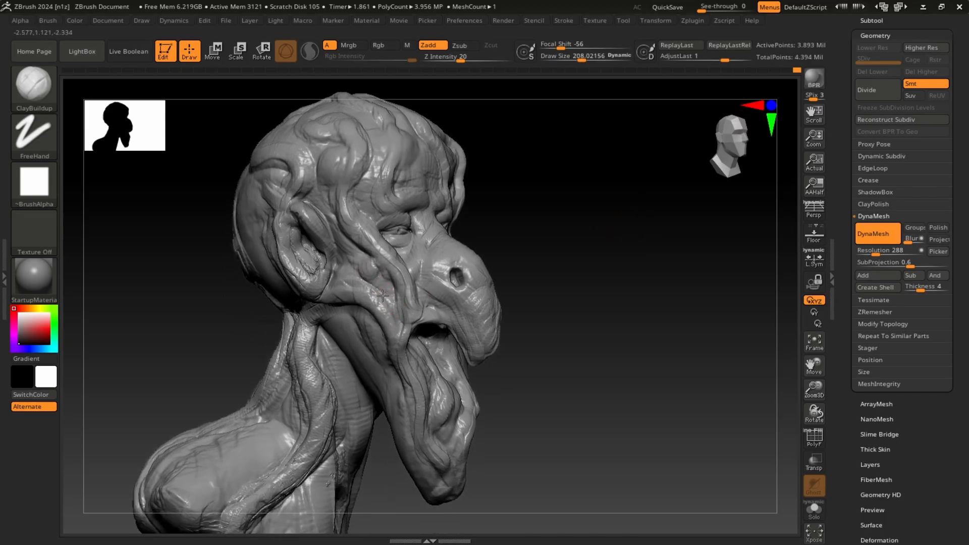
pyautogui.moveTo(392, 305); pyautogui.dragTo(392, 312)
pyautogui.keyDown('alt'); pyautogui.moveTo(609, 218); pyautogui.dragTo(612, 254); pyautogui.keyUp('alt')
pyautogui.moveTo(364, 256)
pyautogui.keyDown('shift'); pyautogui.mouseDown()
pyautogui.moveTo(354, 259)
pyautogui.moveTo(389, 314)
pyautogui.mouseUp(); pyautogui.keyUp('shift')
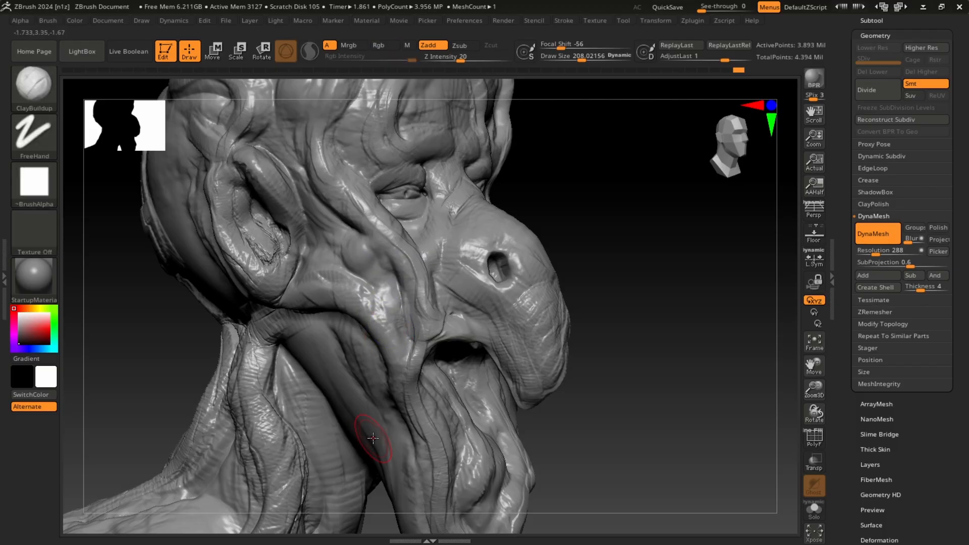
# Frame the whole bust, set the SPix render quality to 7 and run a BPR render
pyautogui.moveTo(654, 290)
pyautogui.keyDown('alt'); pyautogui.mouseDown()
pyautogui.moveTo(649, 283)
pyautogui.moveTo(674, 259)
pyautogui.moveTo(688, 277)
pyautogui.moveTo(666, 268)
pyautogui.mouseUp(); pyautogui.keyUp('alt')
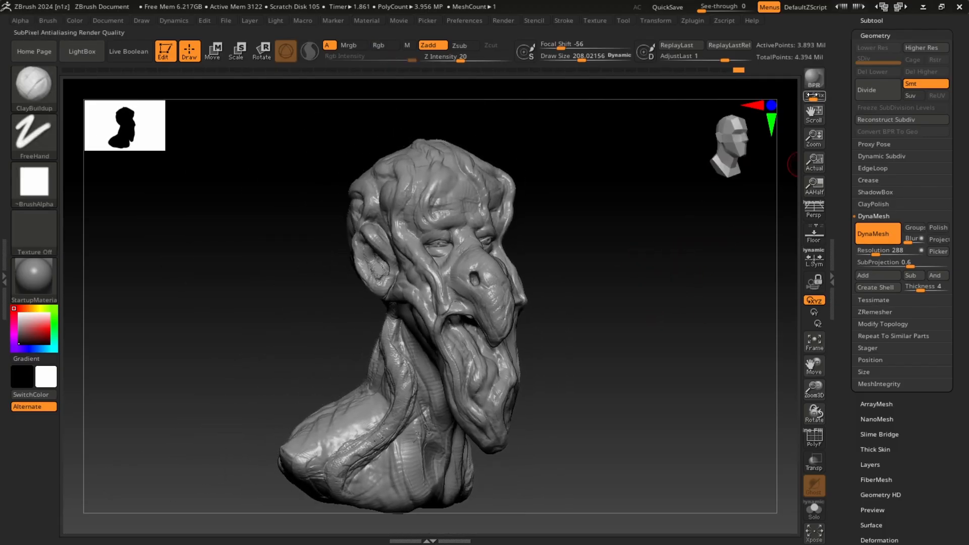
pyautogui.moveTo(813, 97); pyautogui.dragTo(823, 97)
pyautogui.click(814, 79)
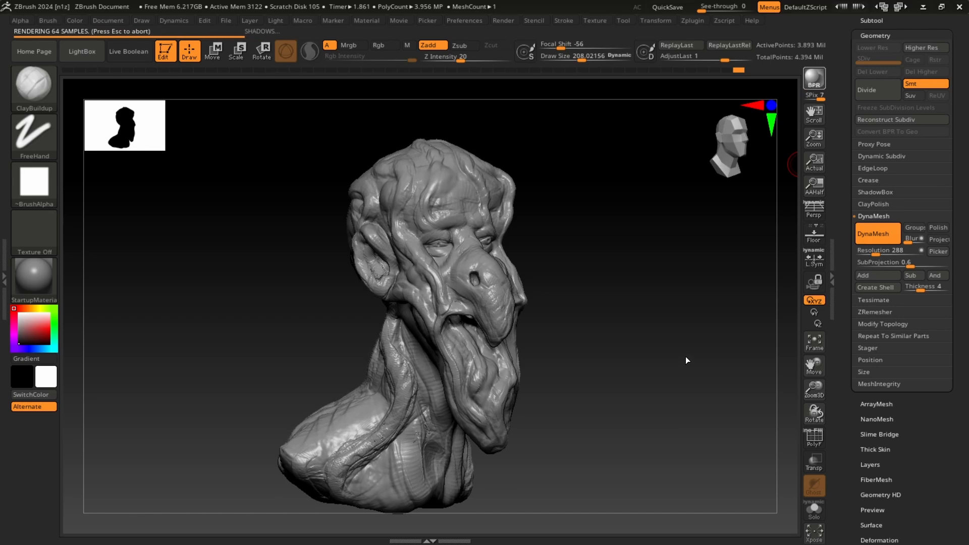
pyautogui.moveTo(677, 349); pyautogui.dragTo(676, 348)
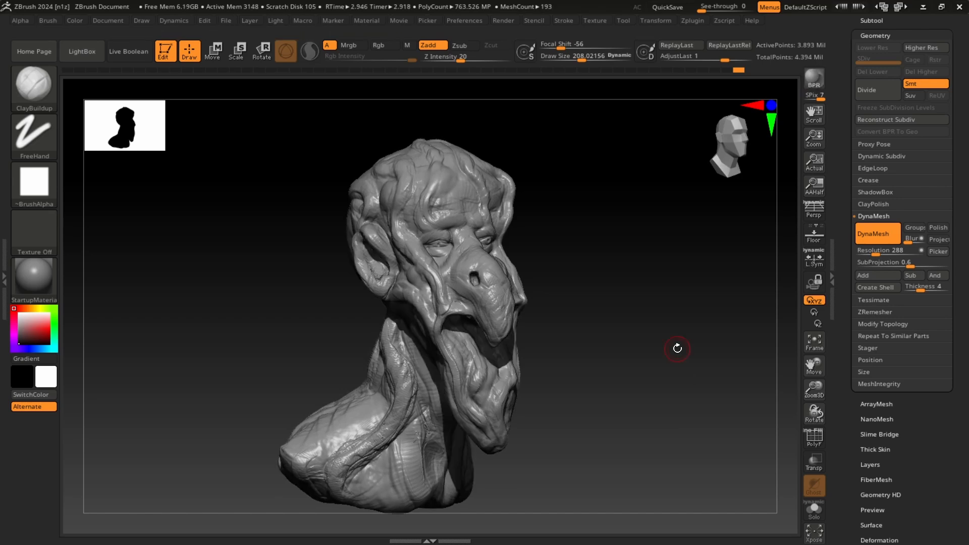